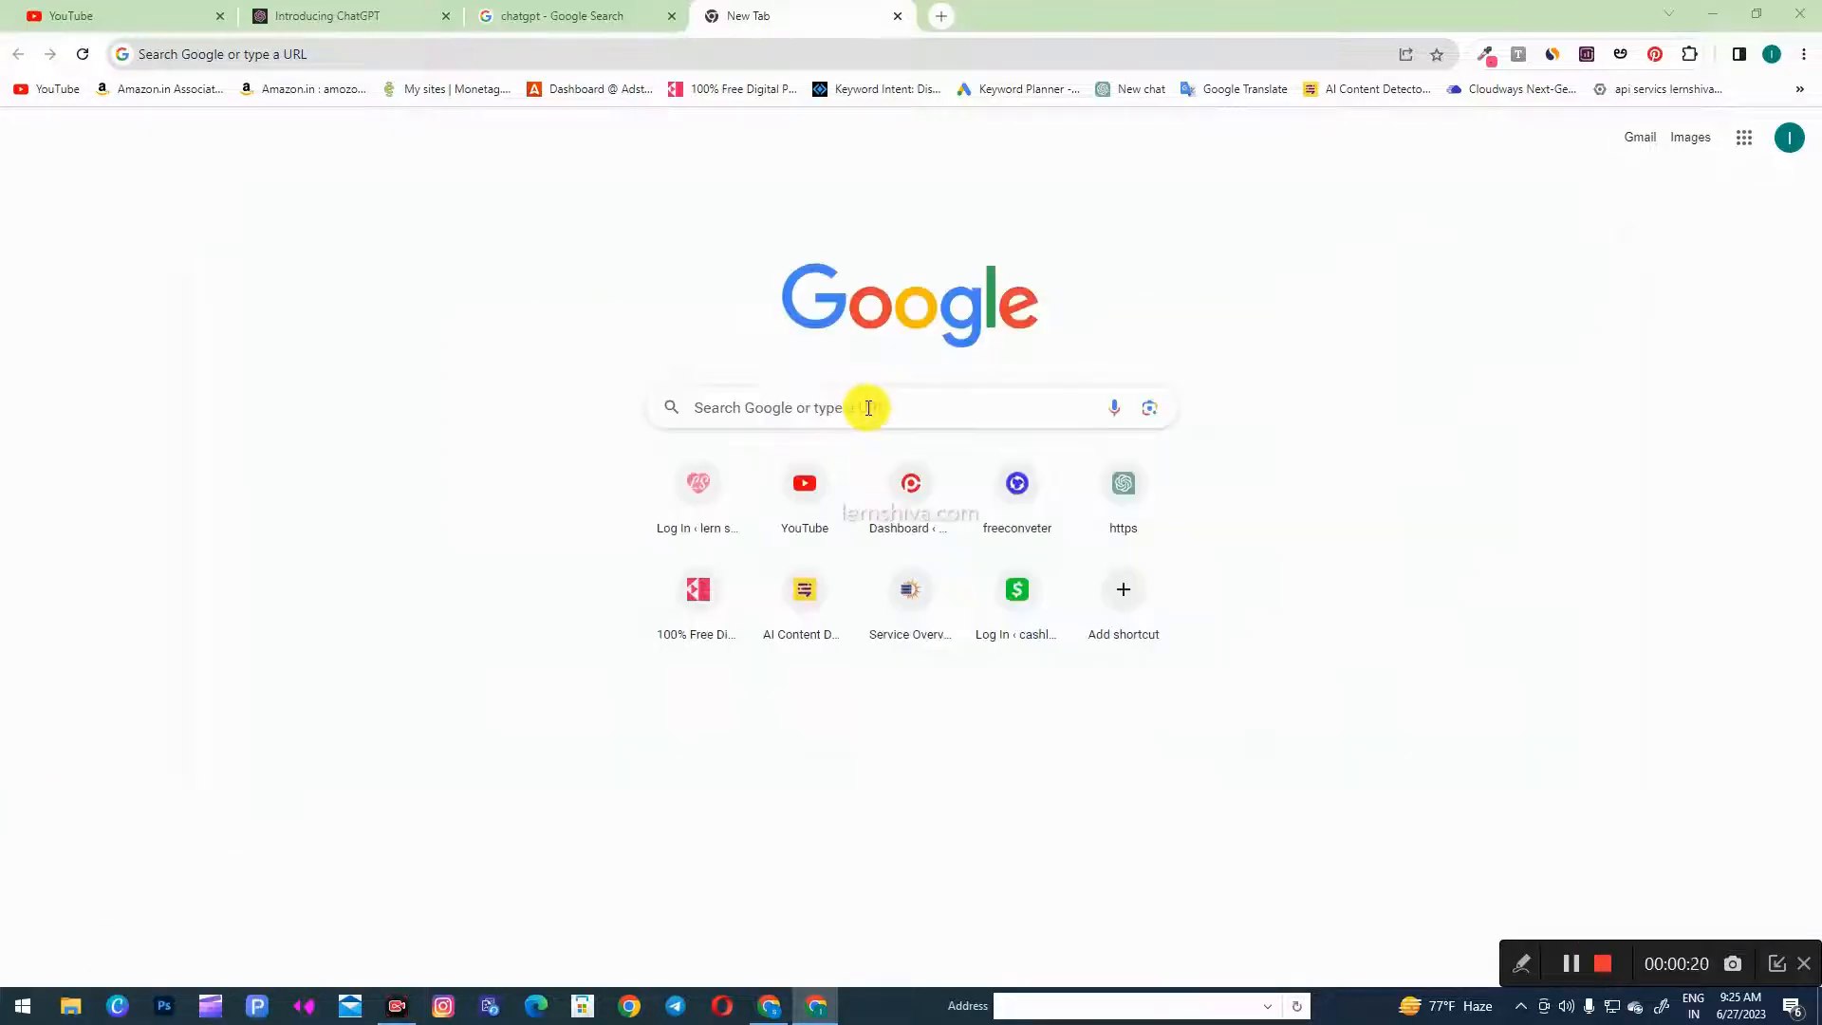
- Search Google for chatgpt and open OpenAI's Introducing ChatGPT result
click(866, 406)
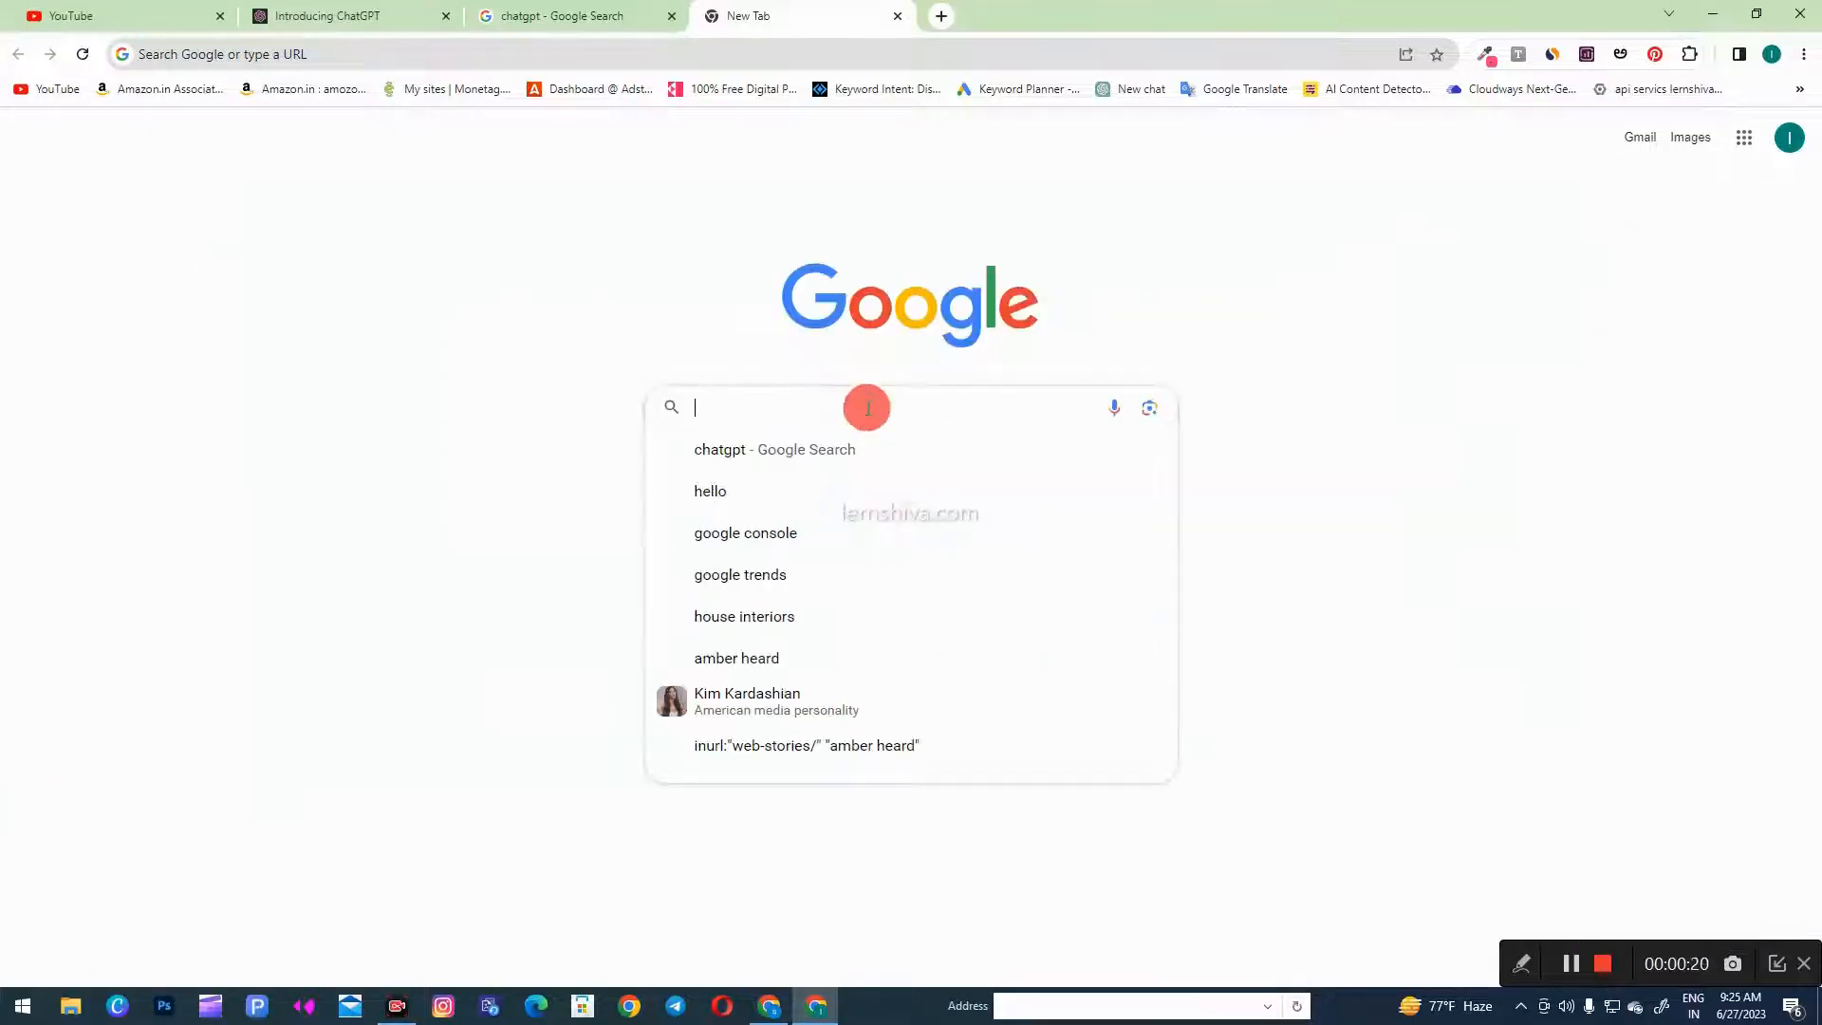
click(724, 454)
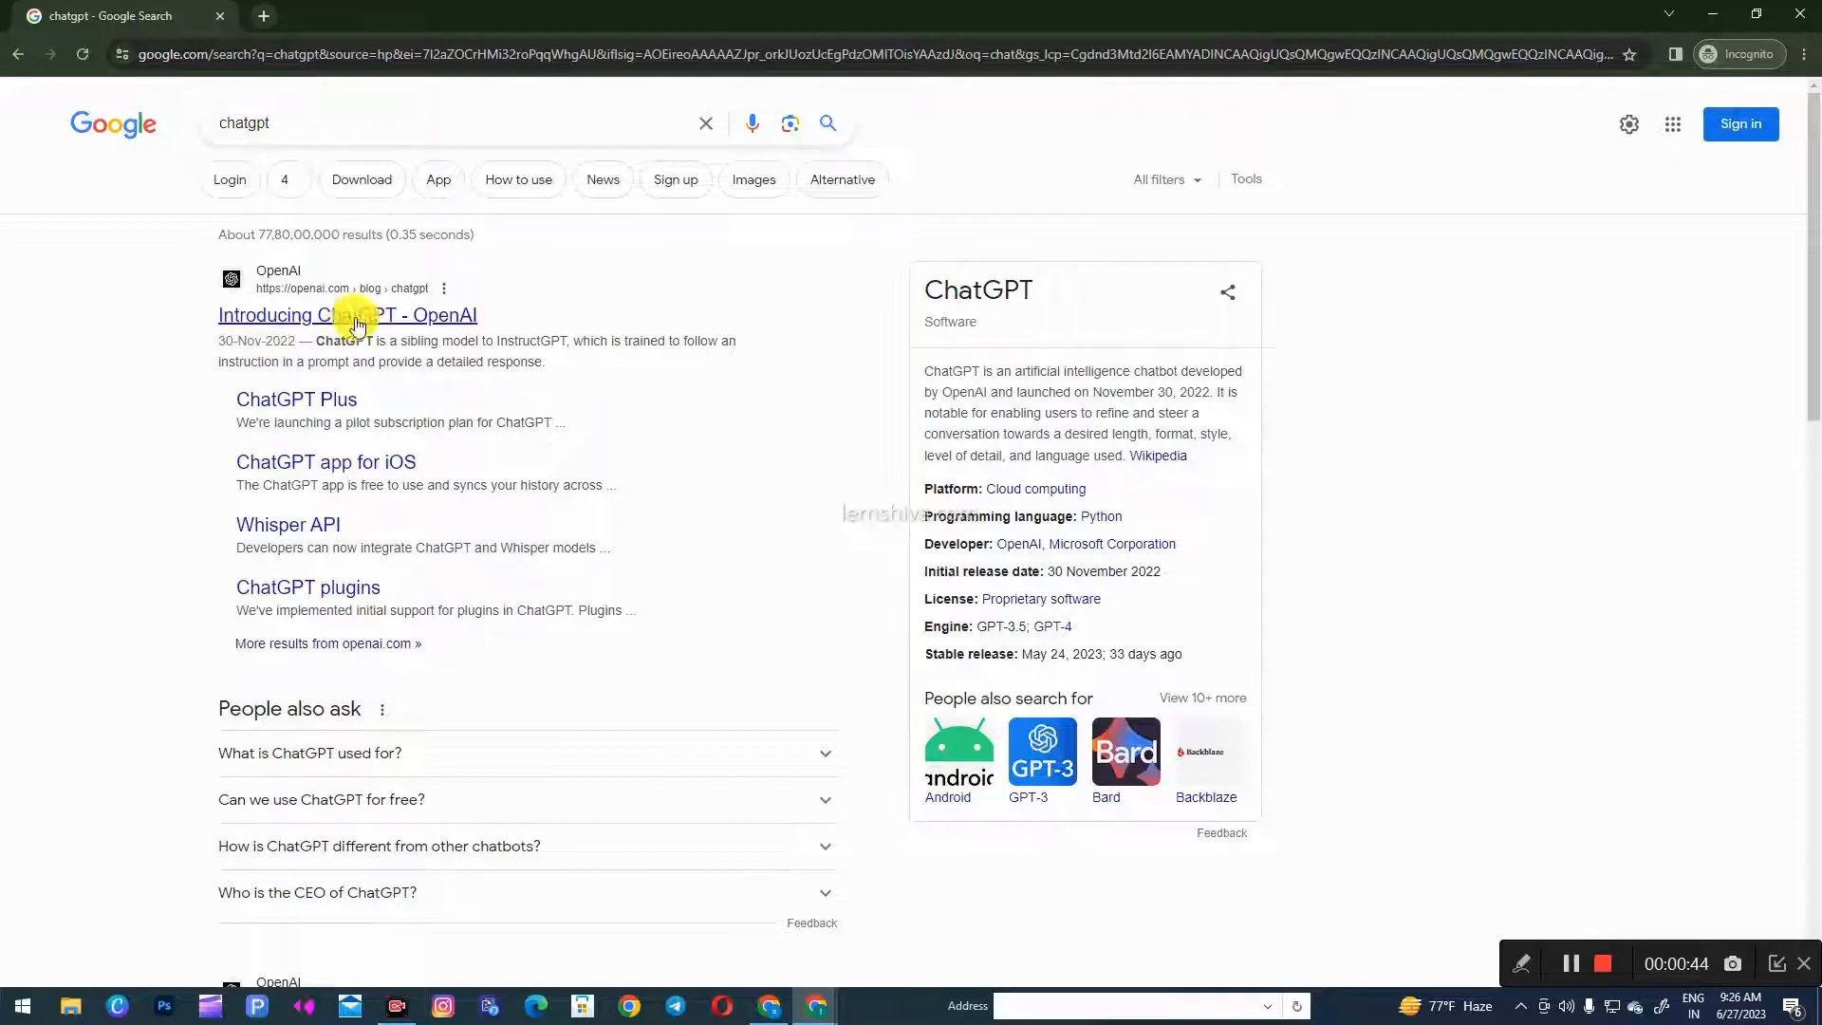
click(423, 319)
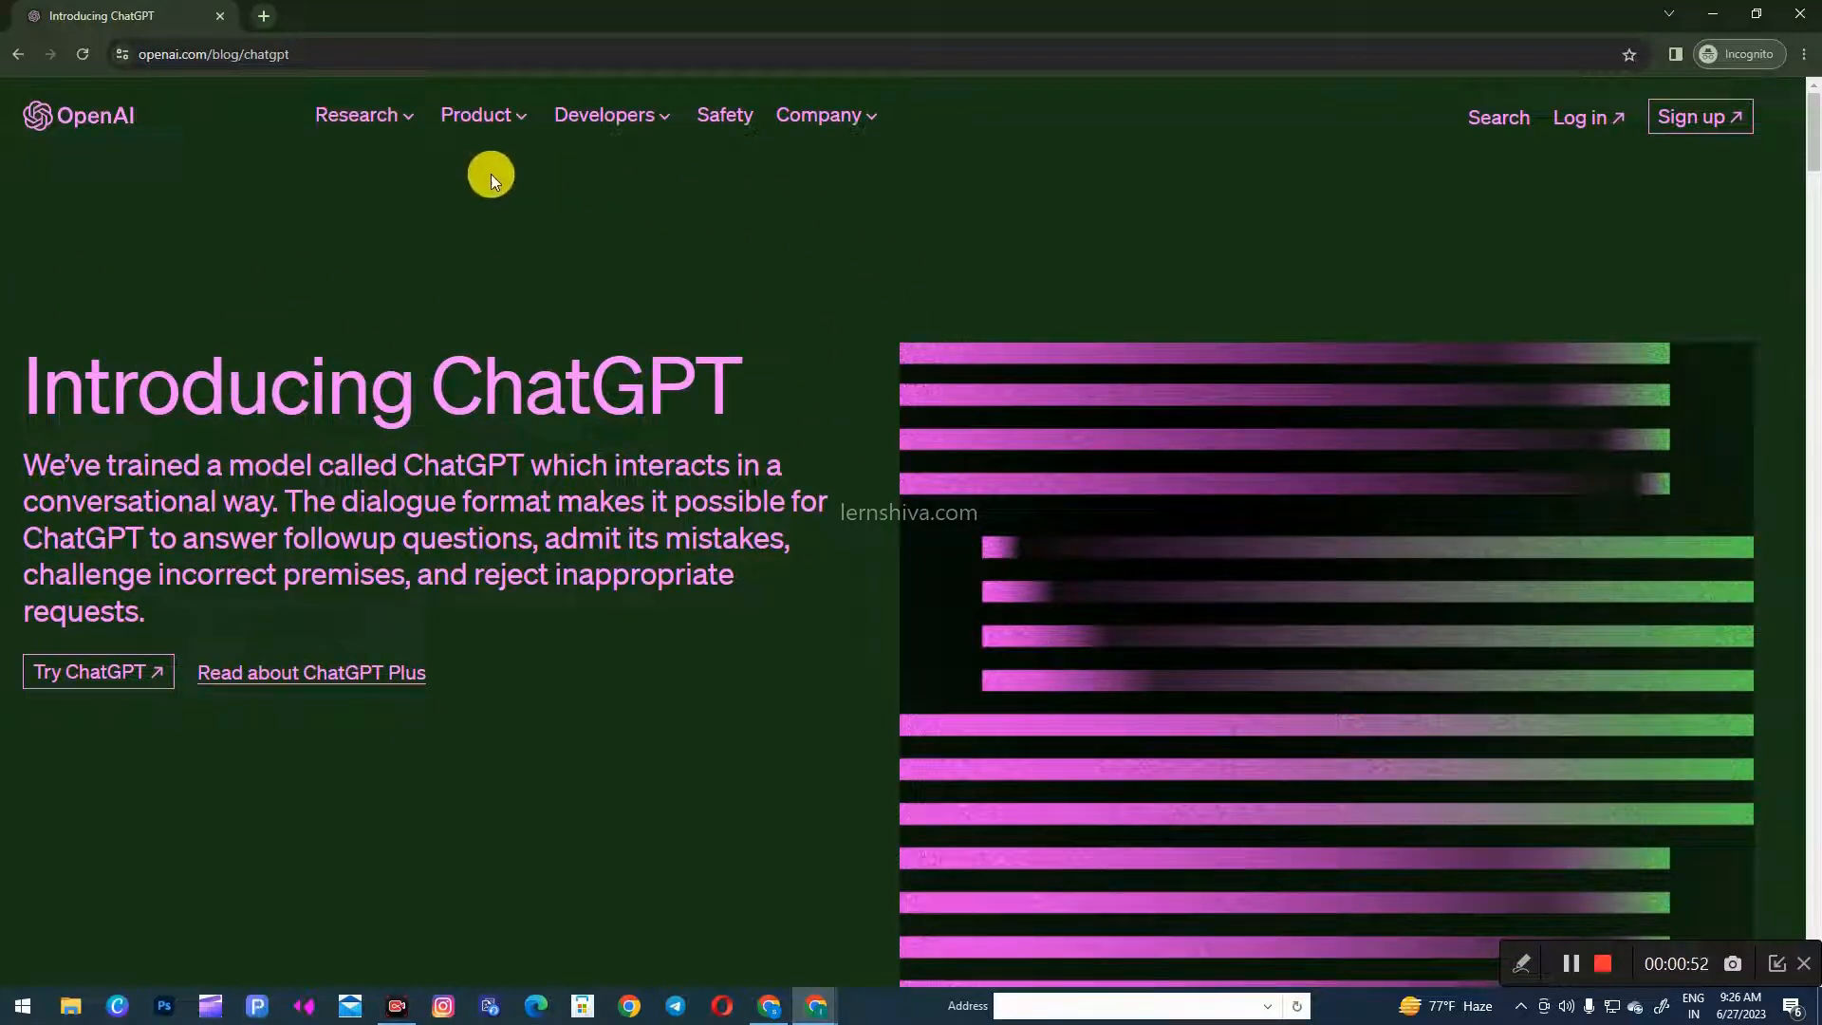
- Launch ChatGPT from the introduction page and sign up by continuing with a Google account
click(106, 676)
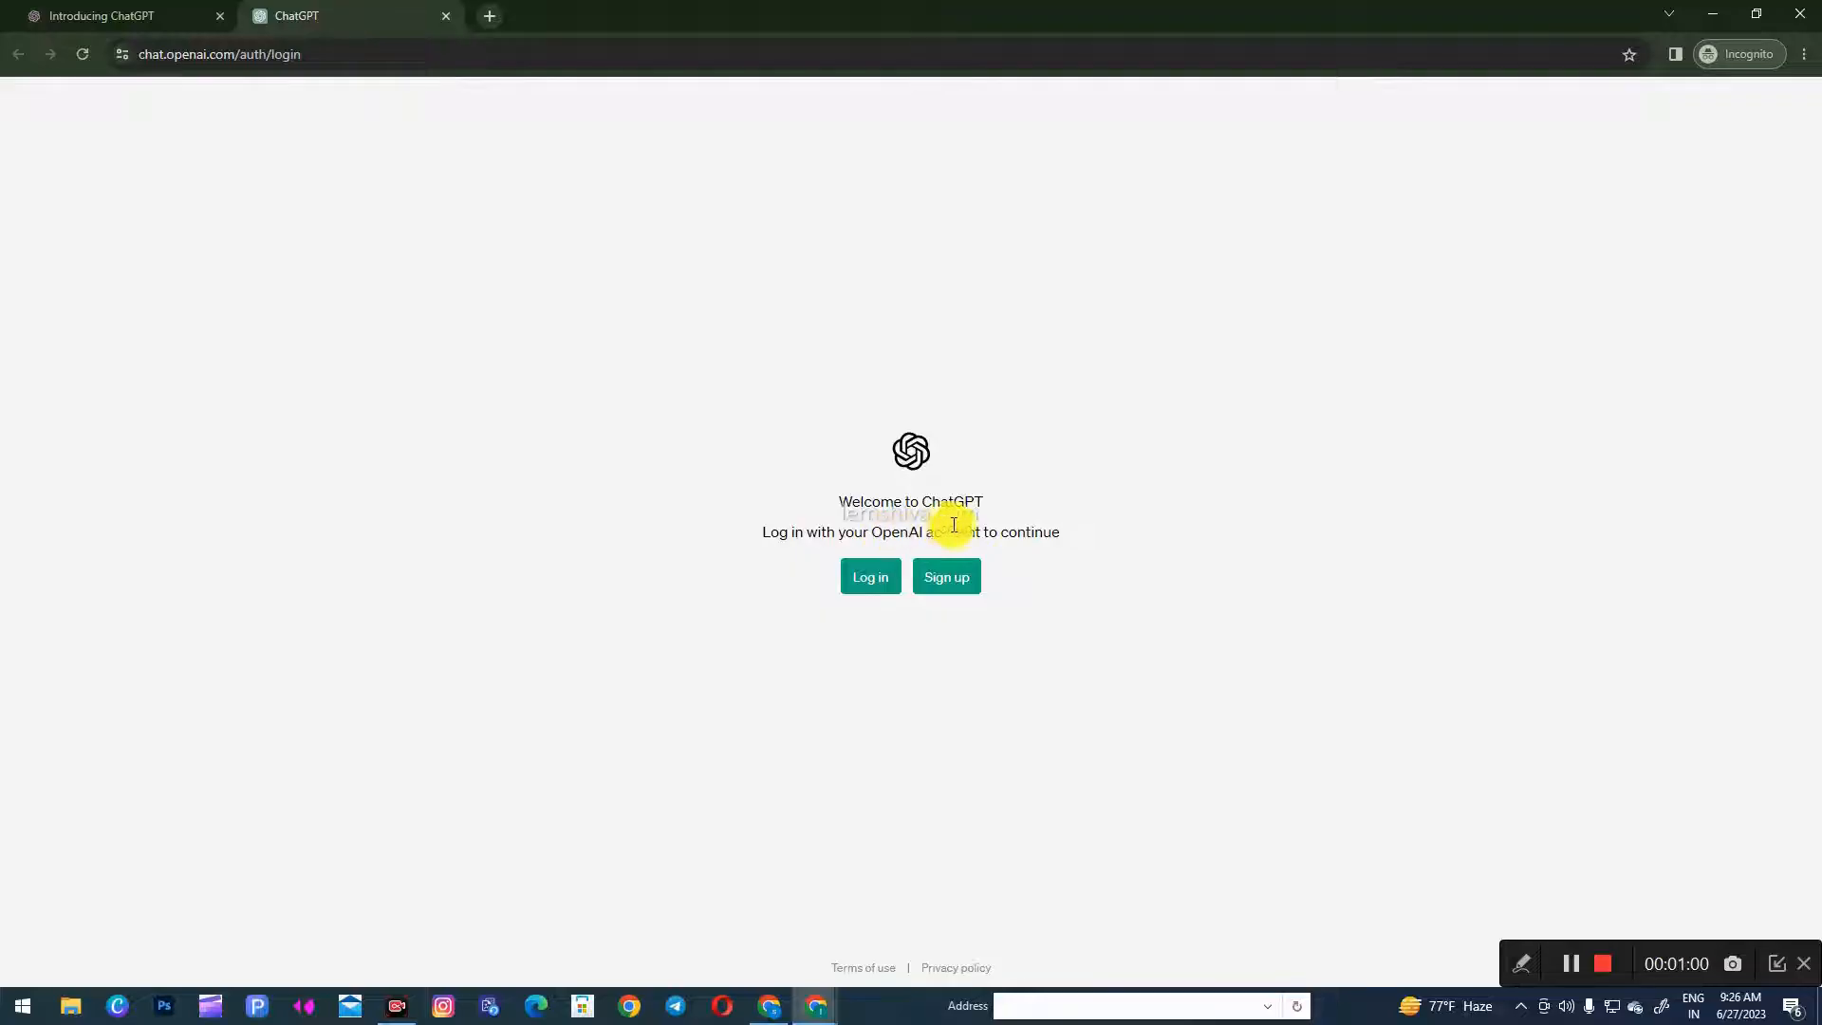
click(951, 581)
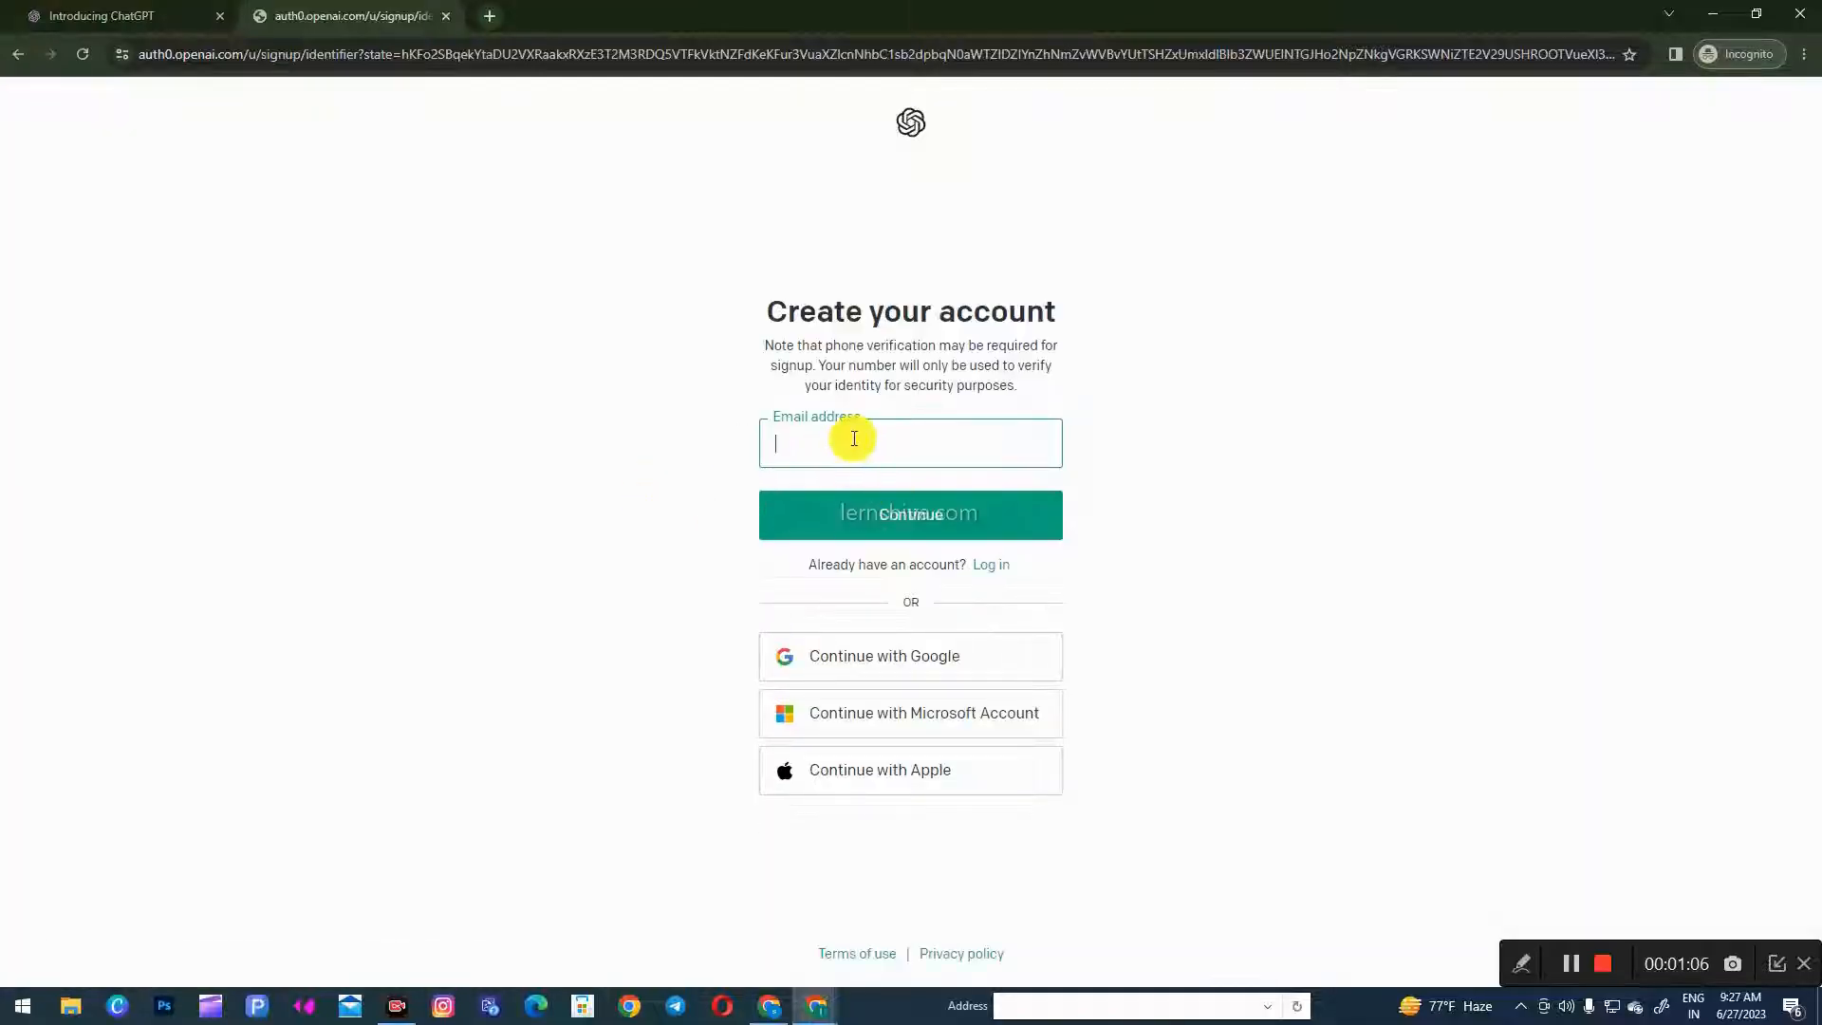
click(887, 441)
click(661, 460)
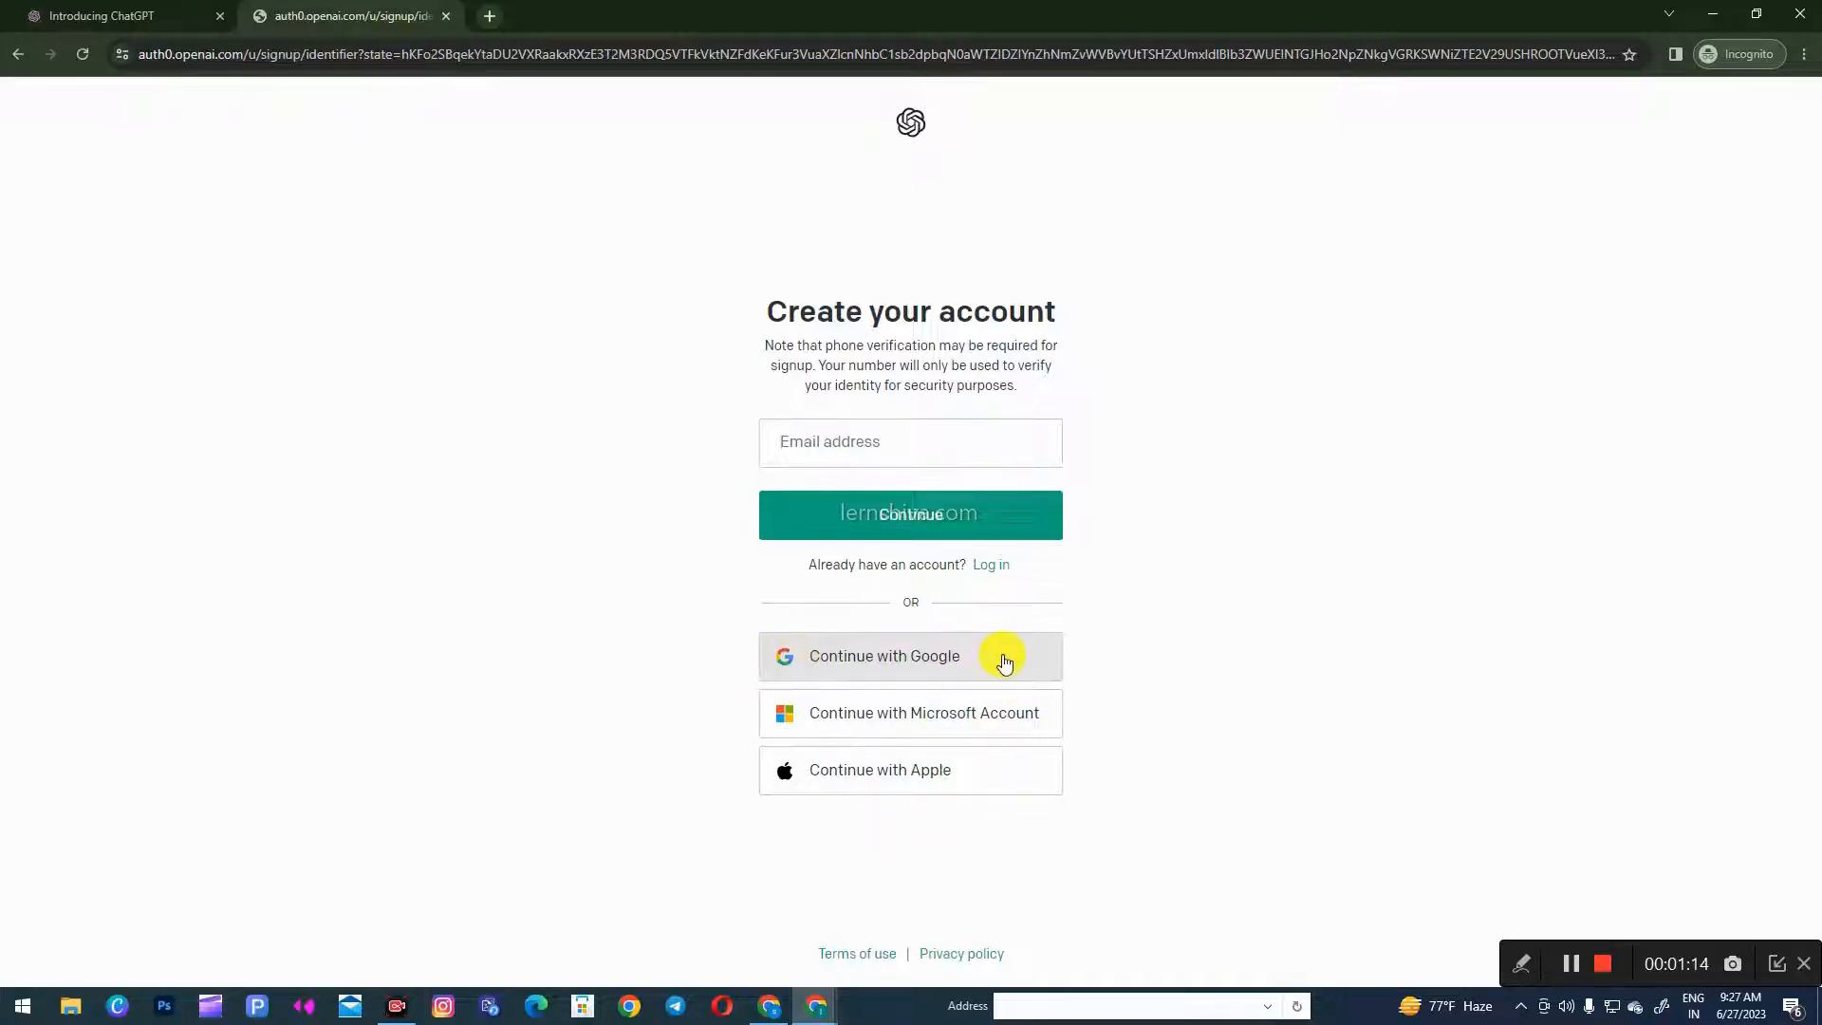
click(944, 663)
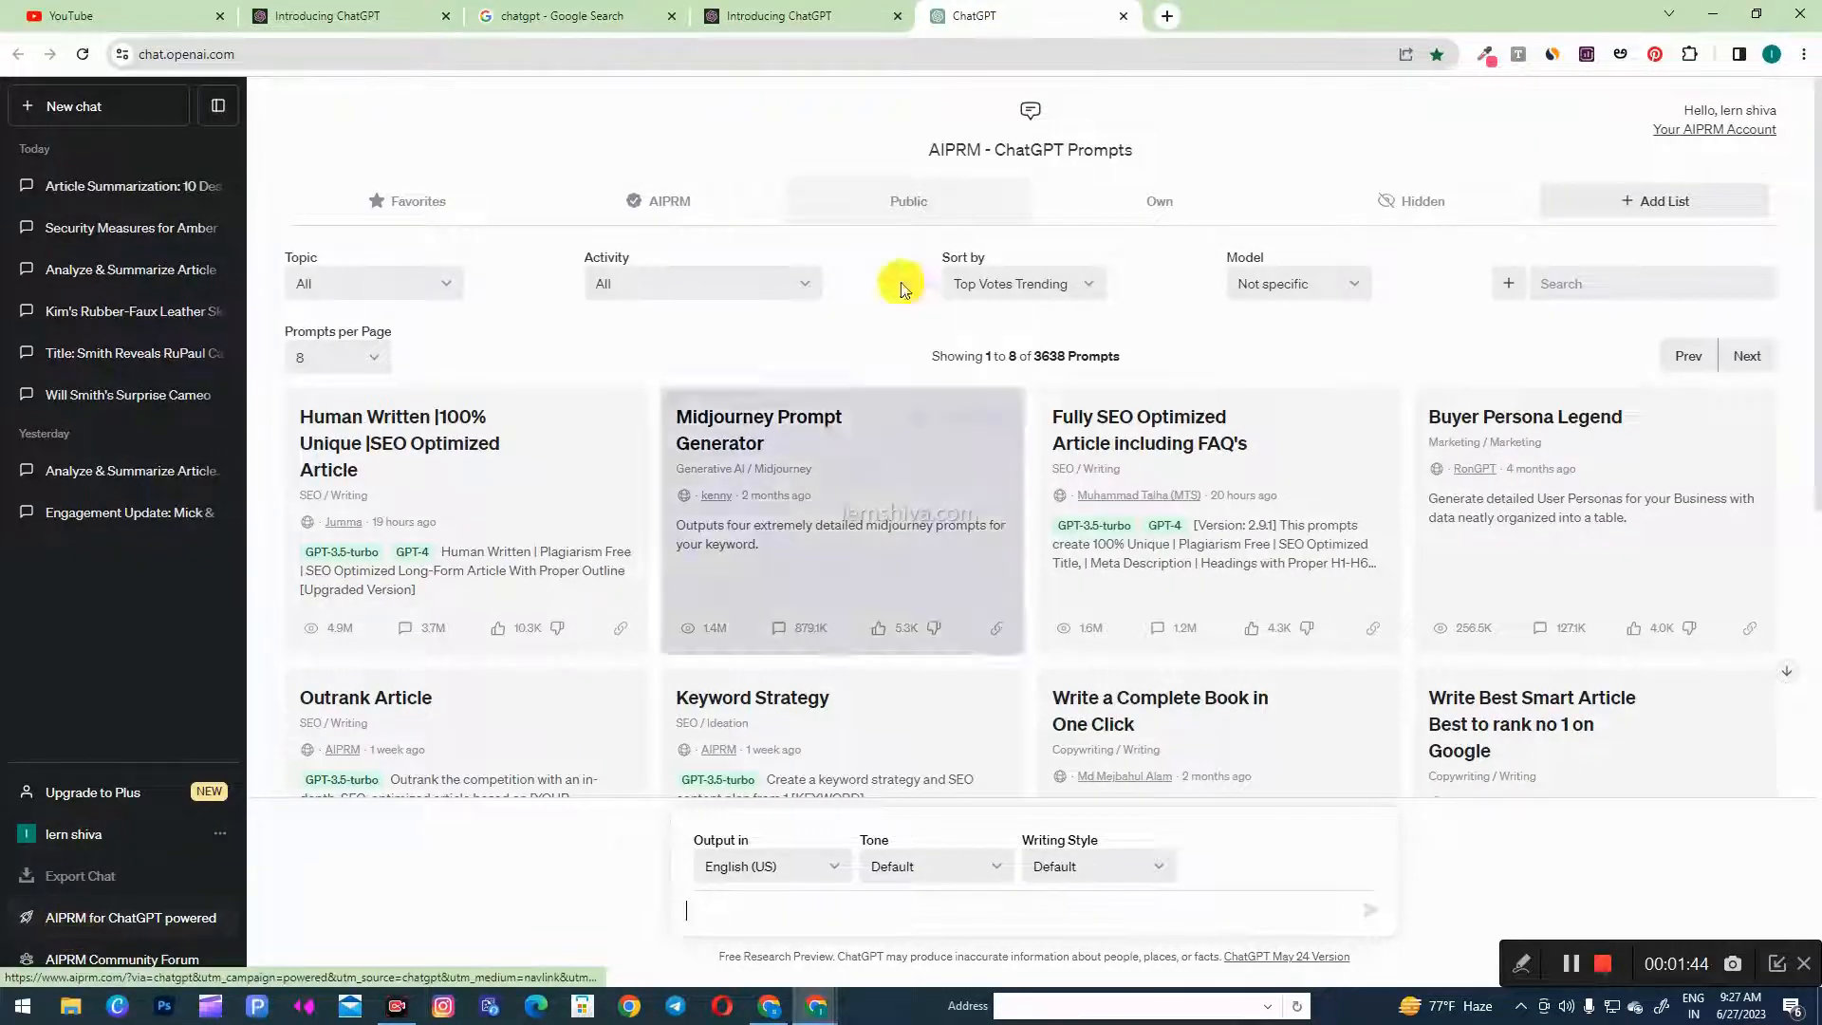
- Search Google for aiprm extension in a new browser tab
key(ctrl+t)
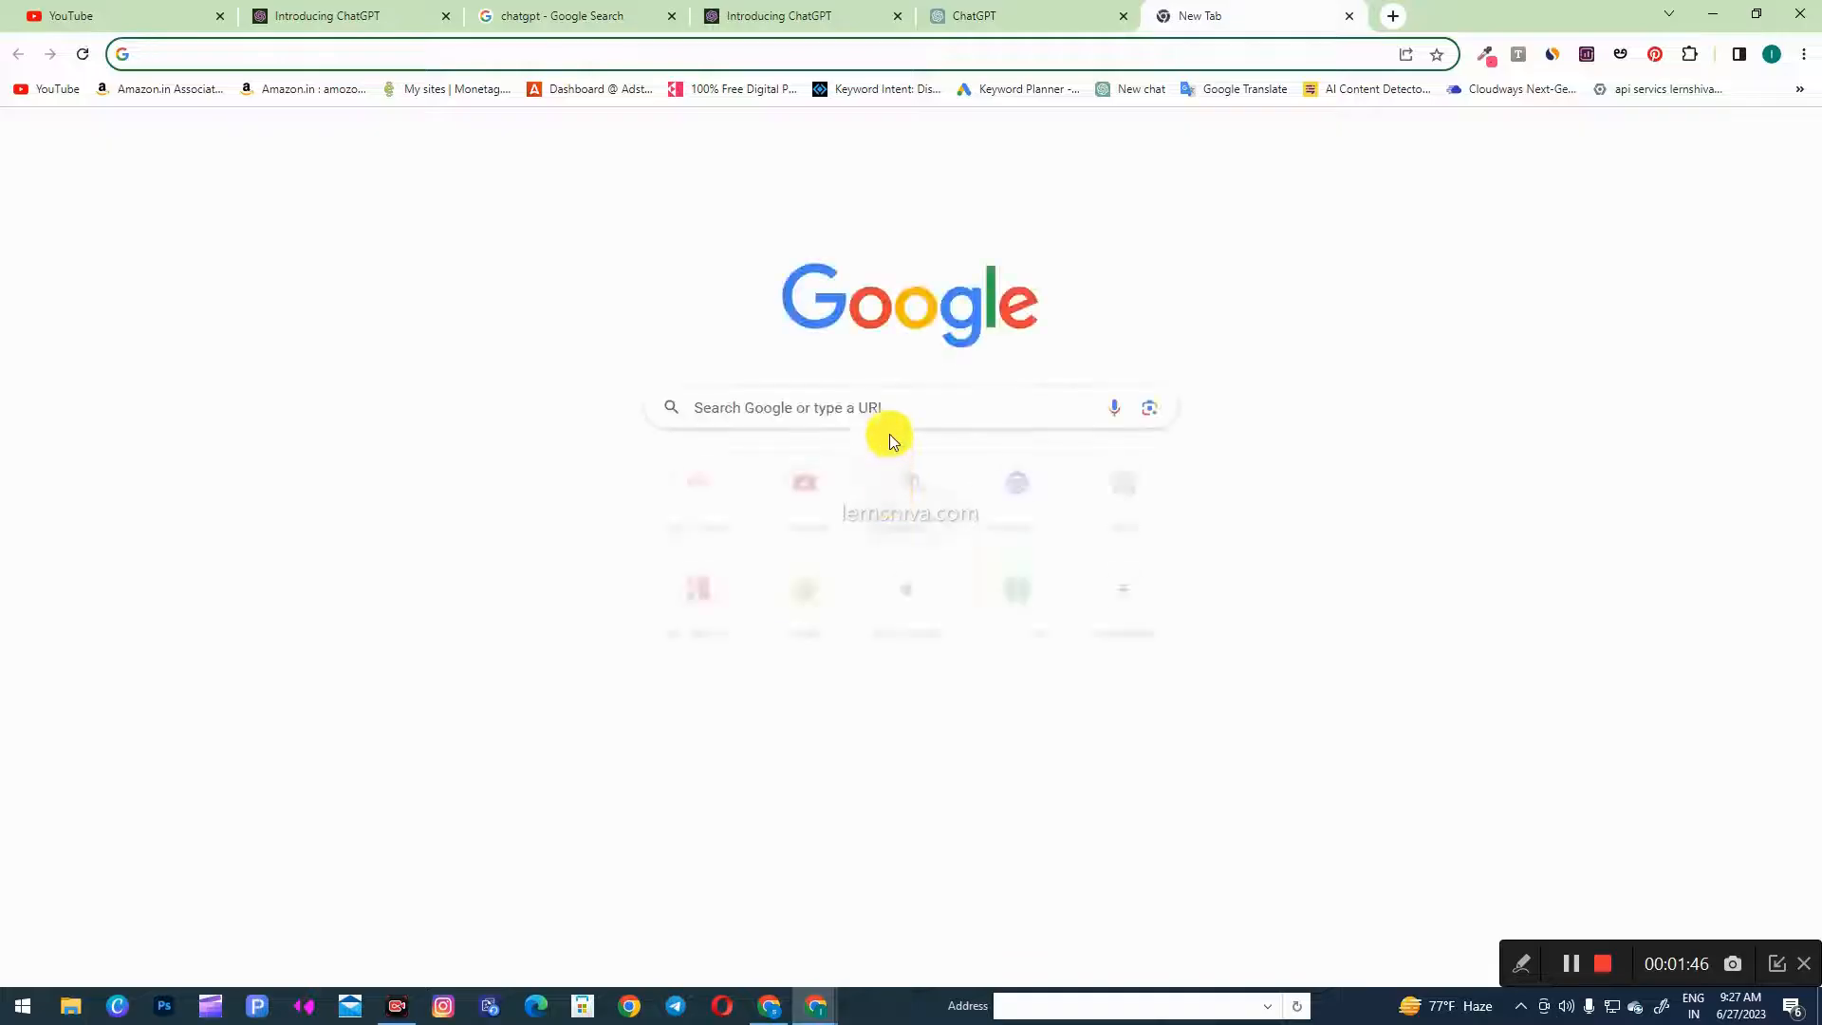
click(891, 411)
text(aipr)
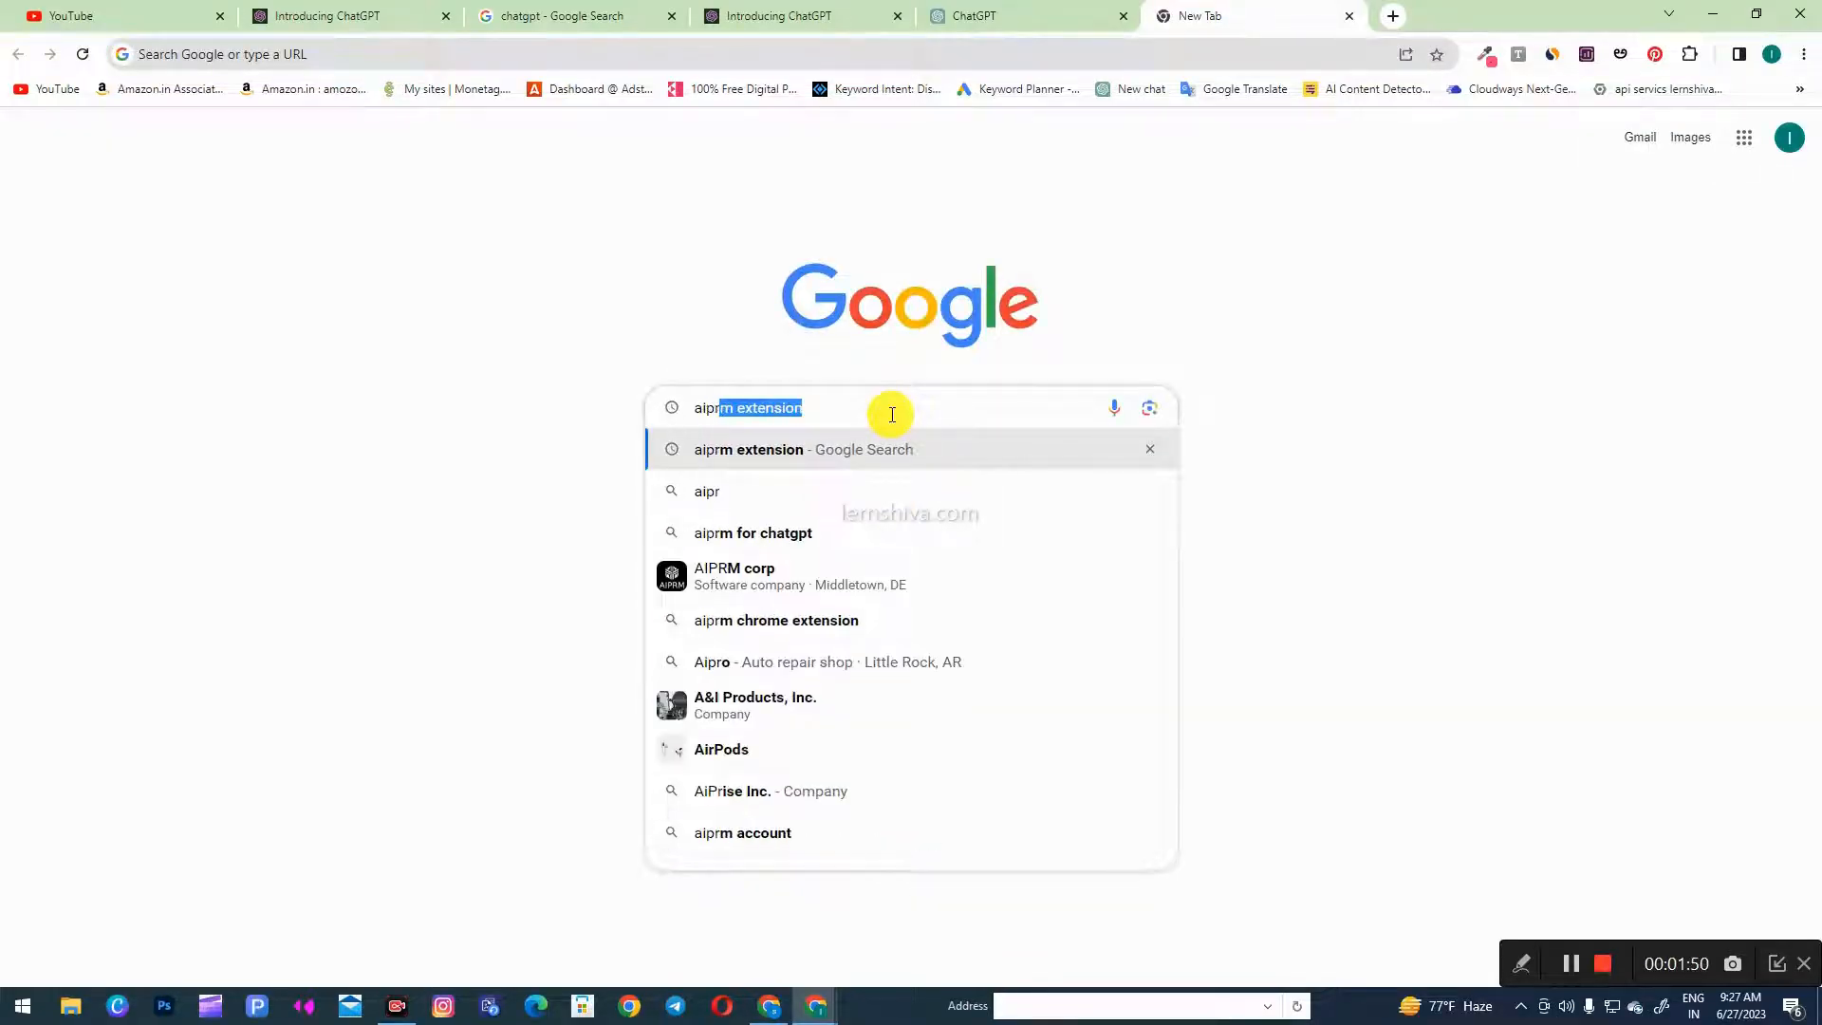
text(a)
key(BackSpace)
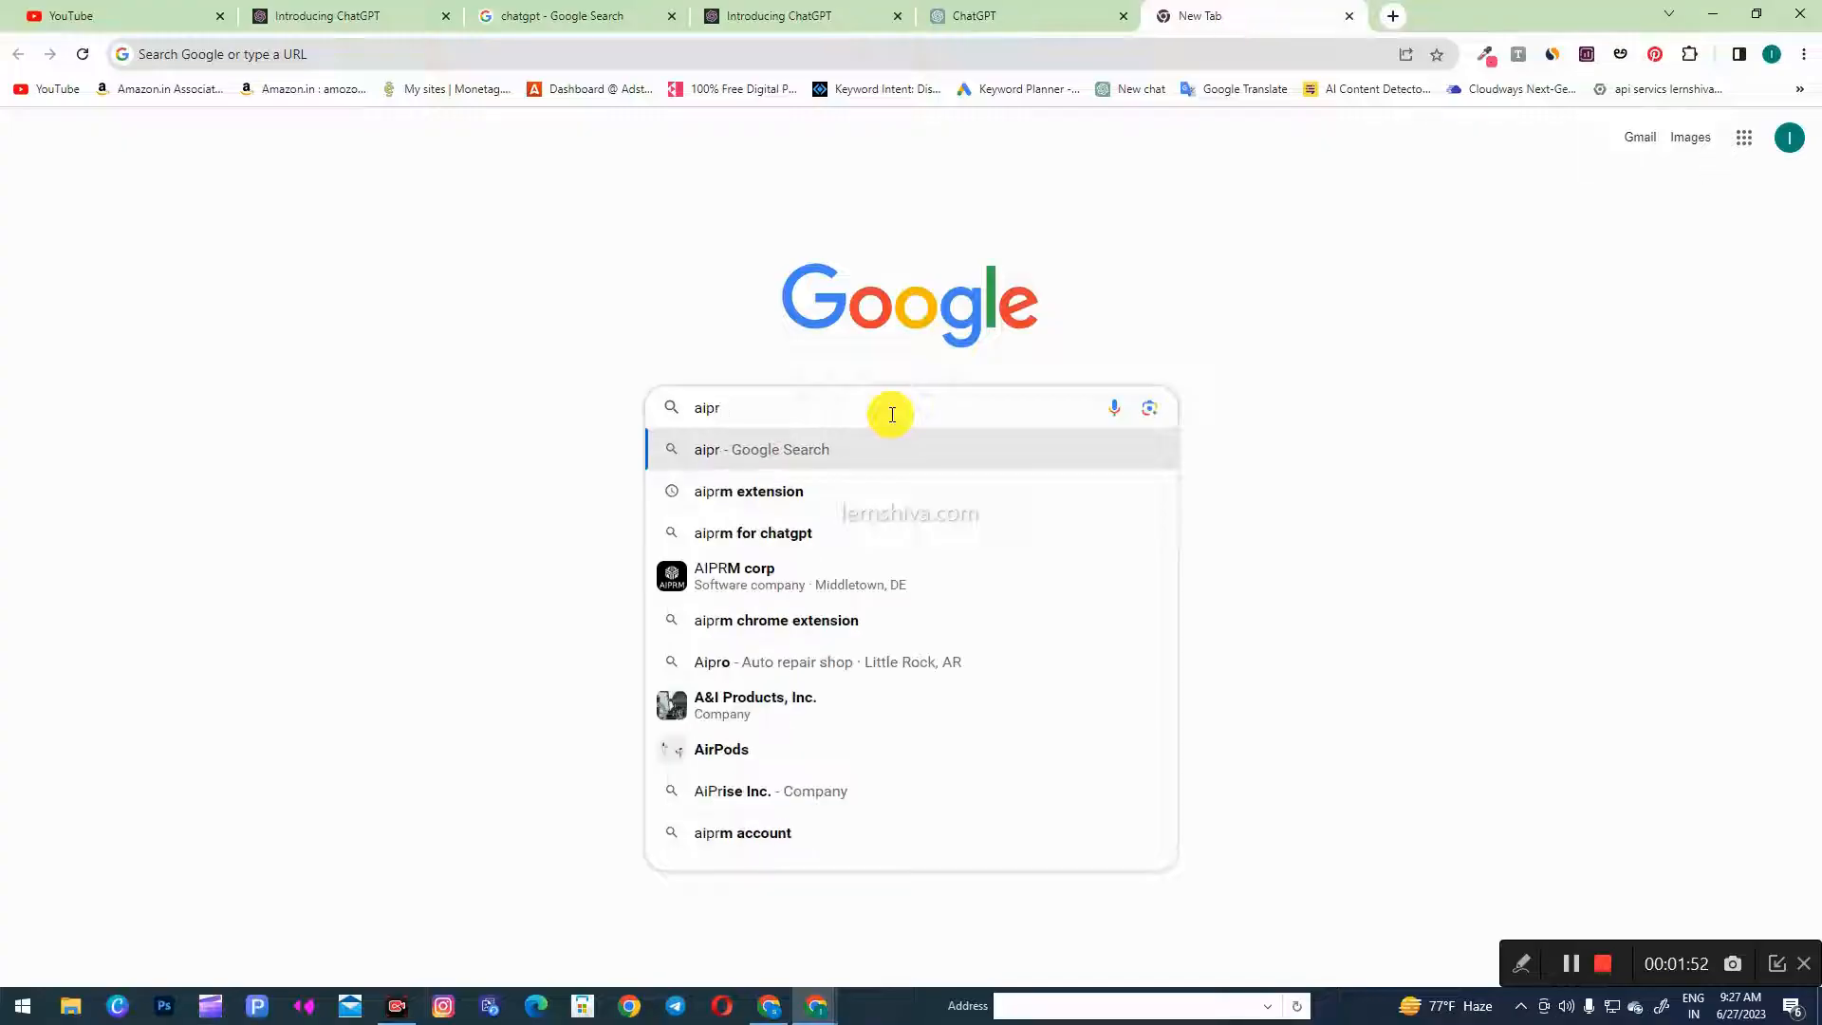
key(Down)
key(Return)
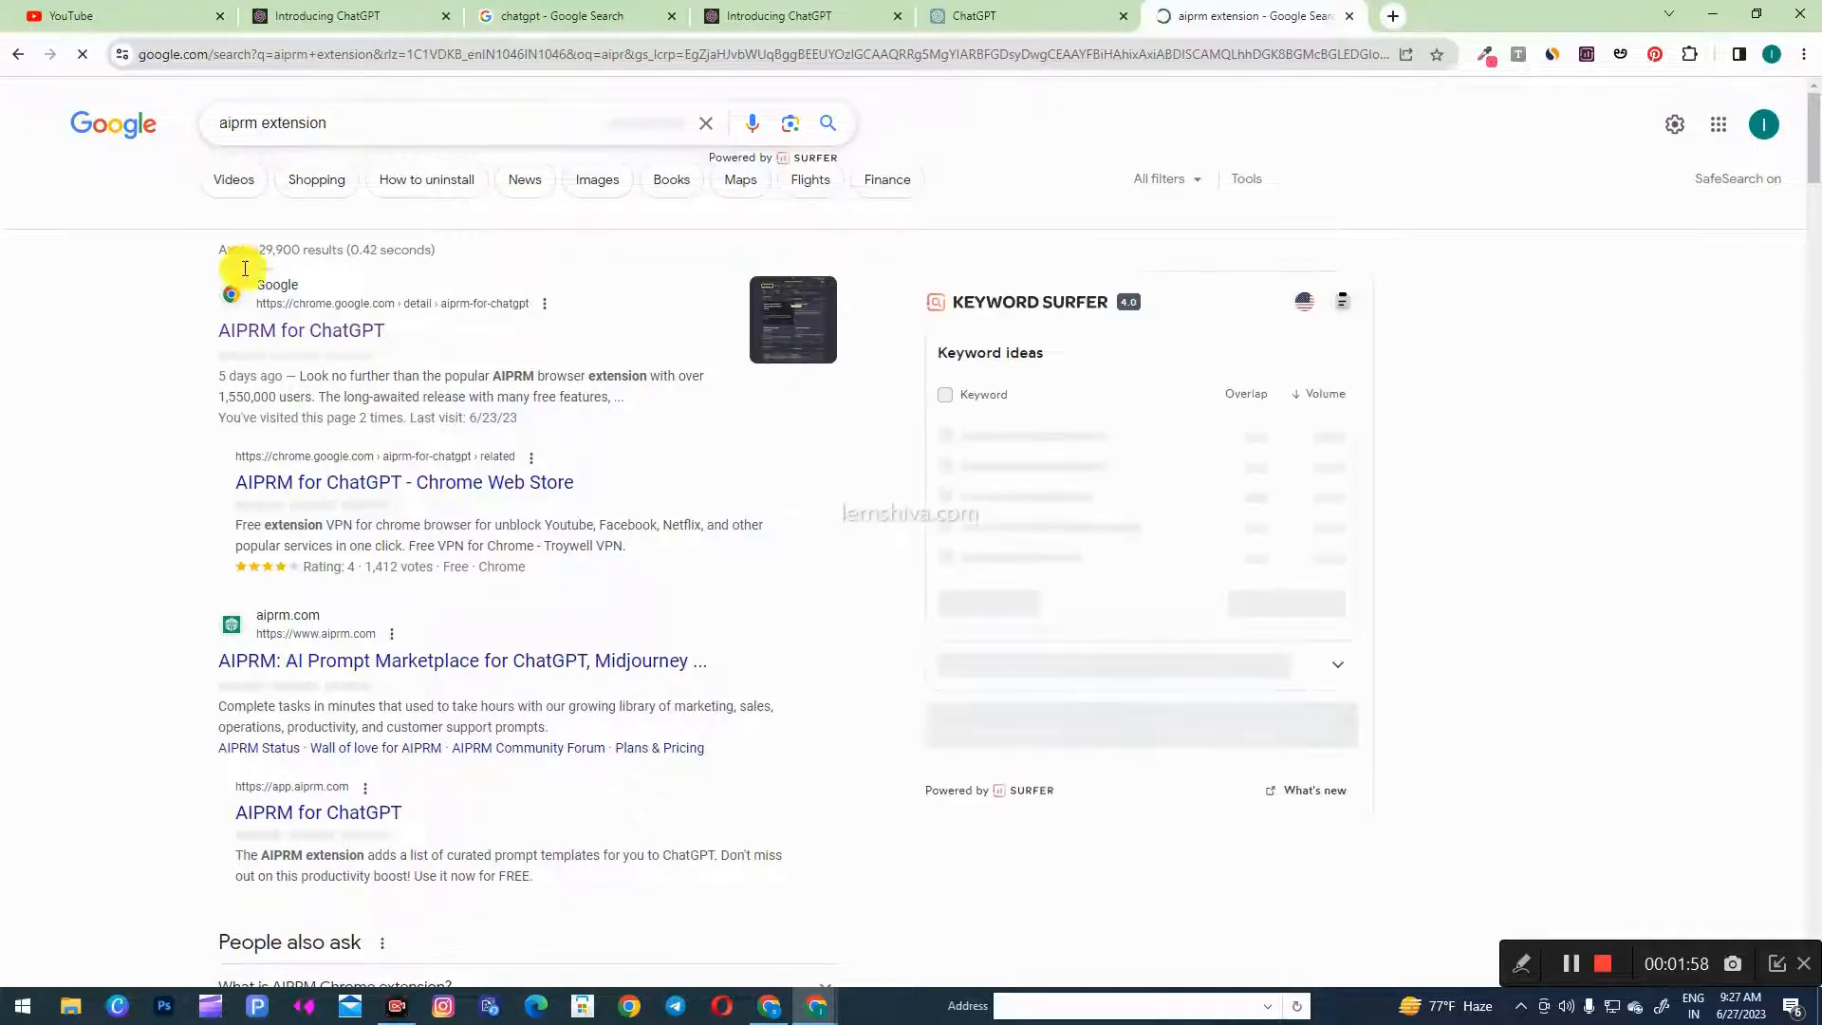
- Open the AIPRM for ChatGPT page in the Chrome Web Store and briefly play its preview video before pausing it
click(282, 334)
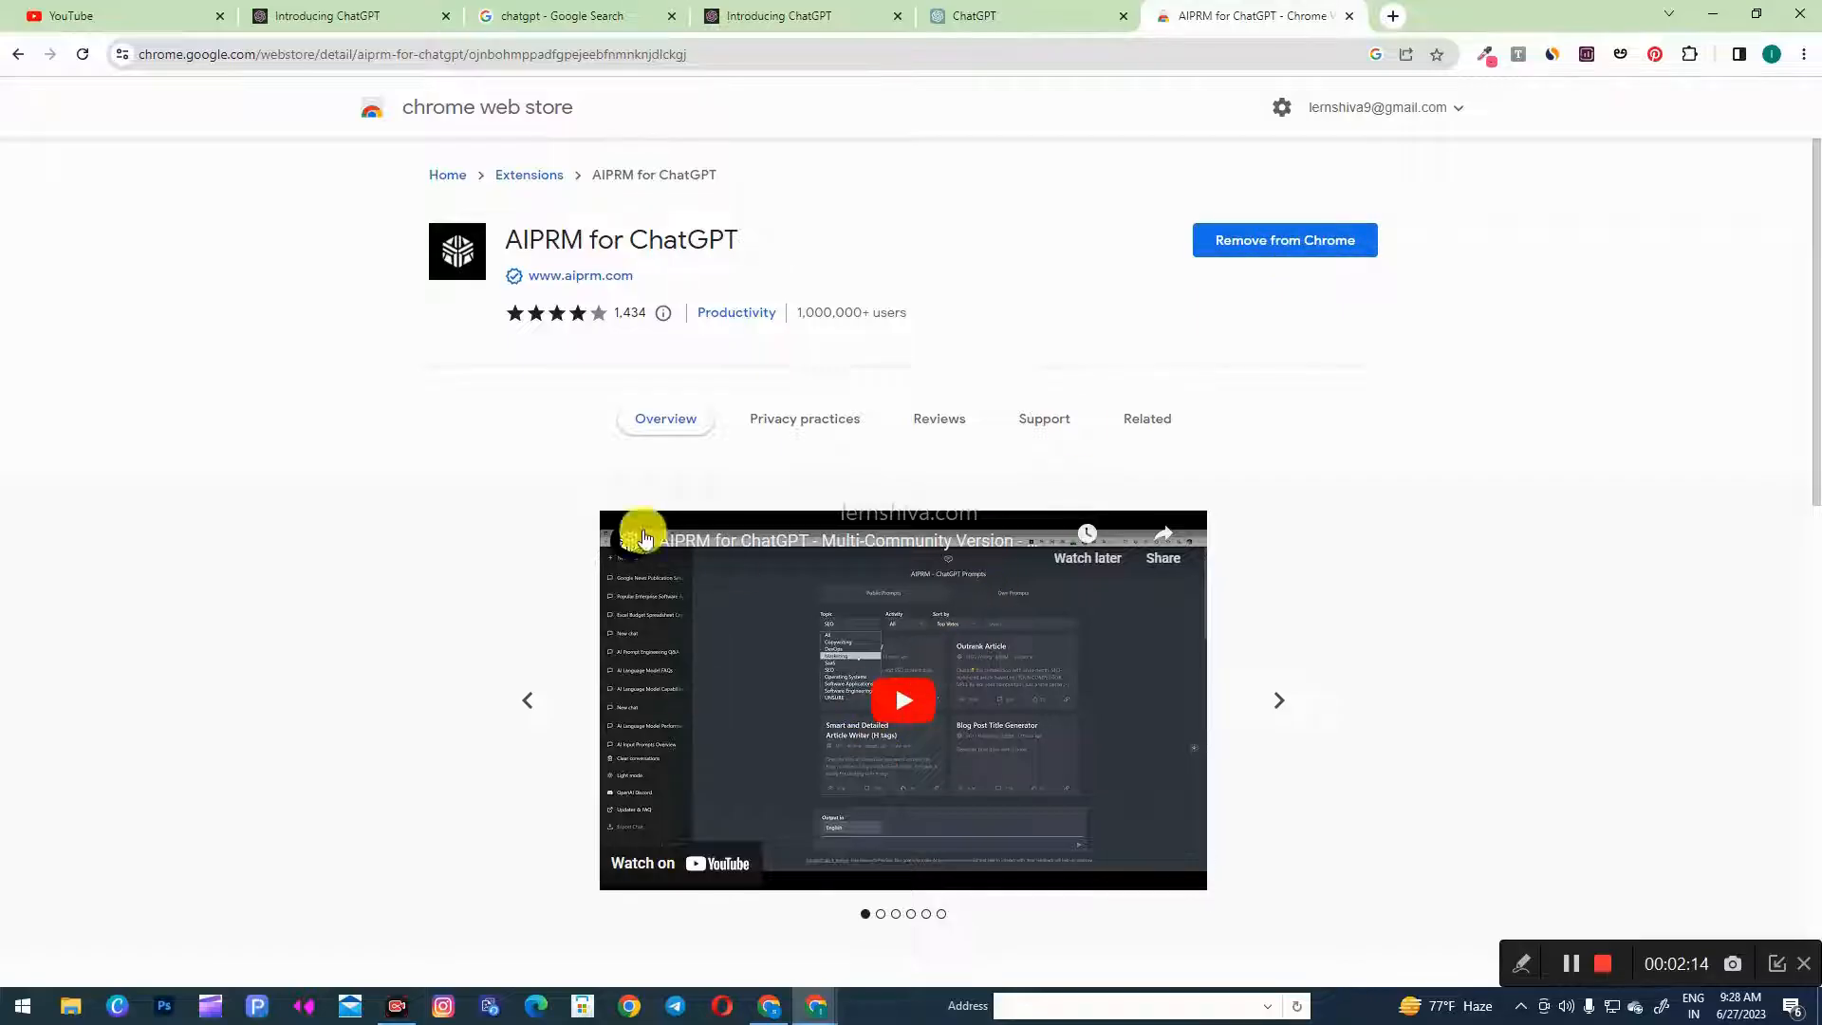
click(906, 701)
click(913, 698)
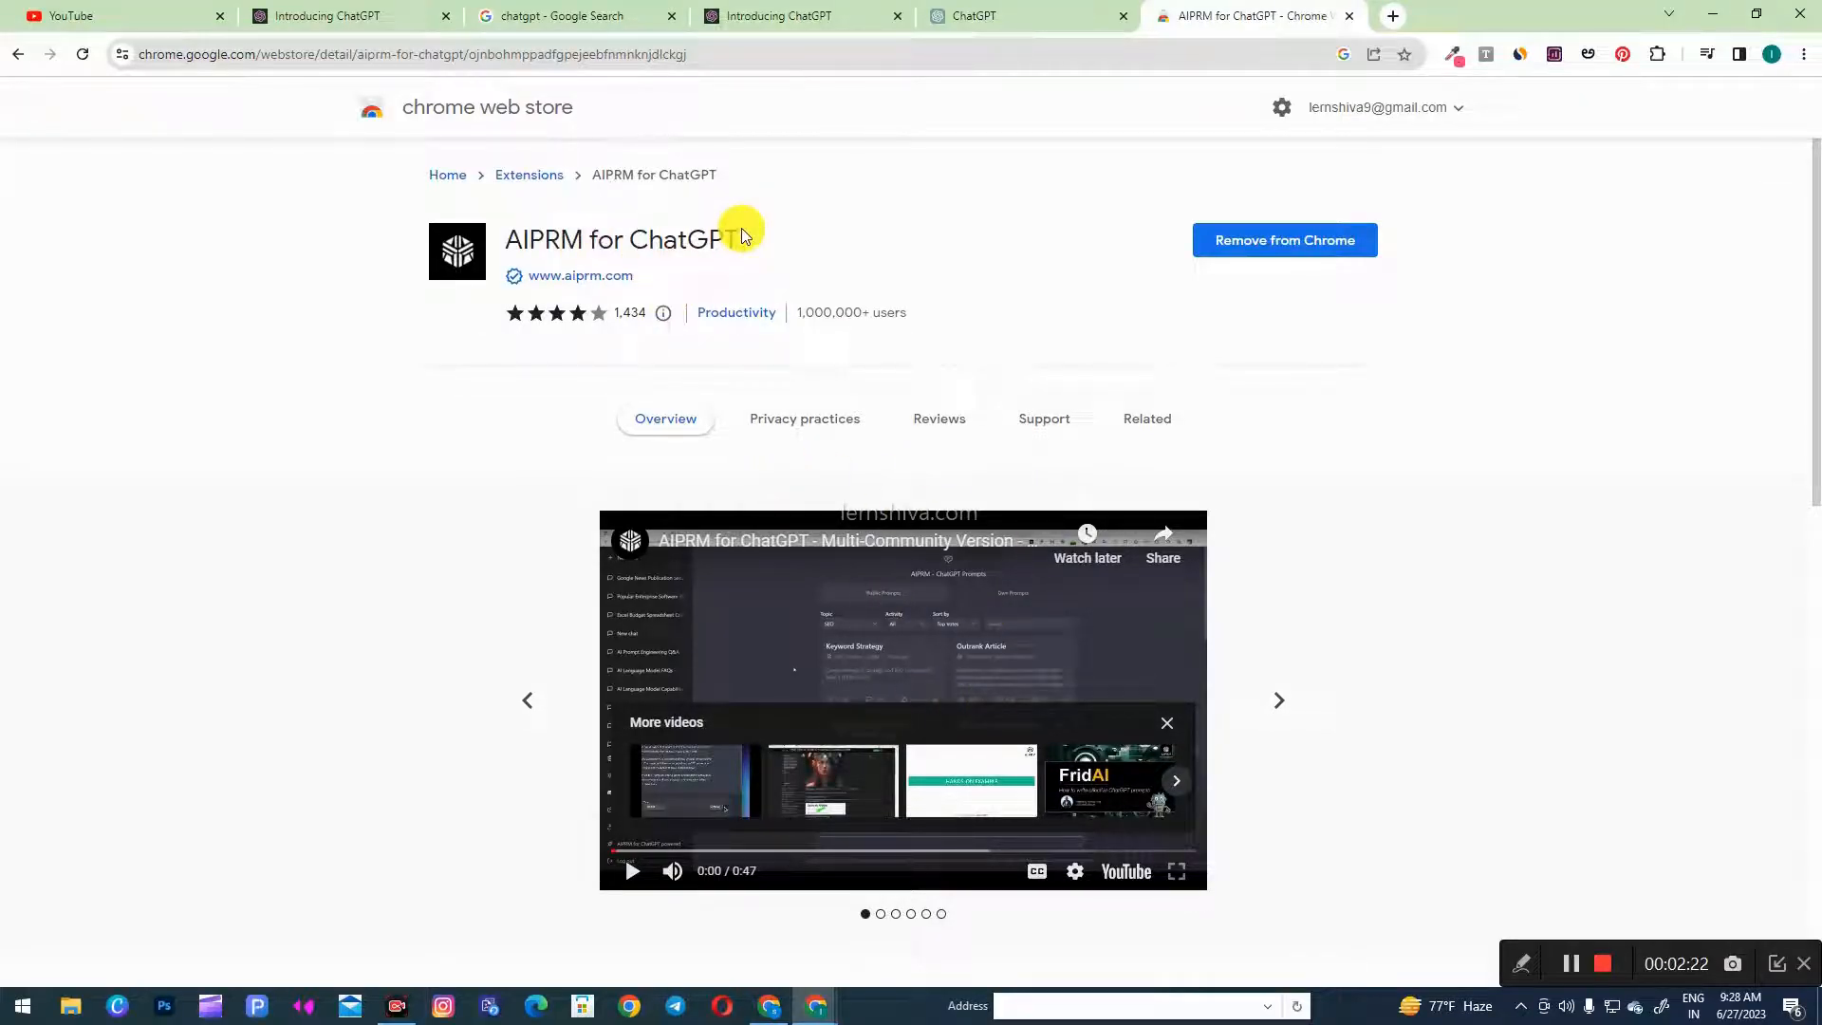
- Return to the ChatGPT tab and look through the public AIPRM prompt templates
click(1025, 11)
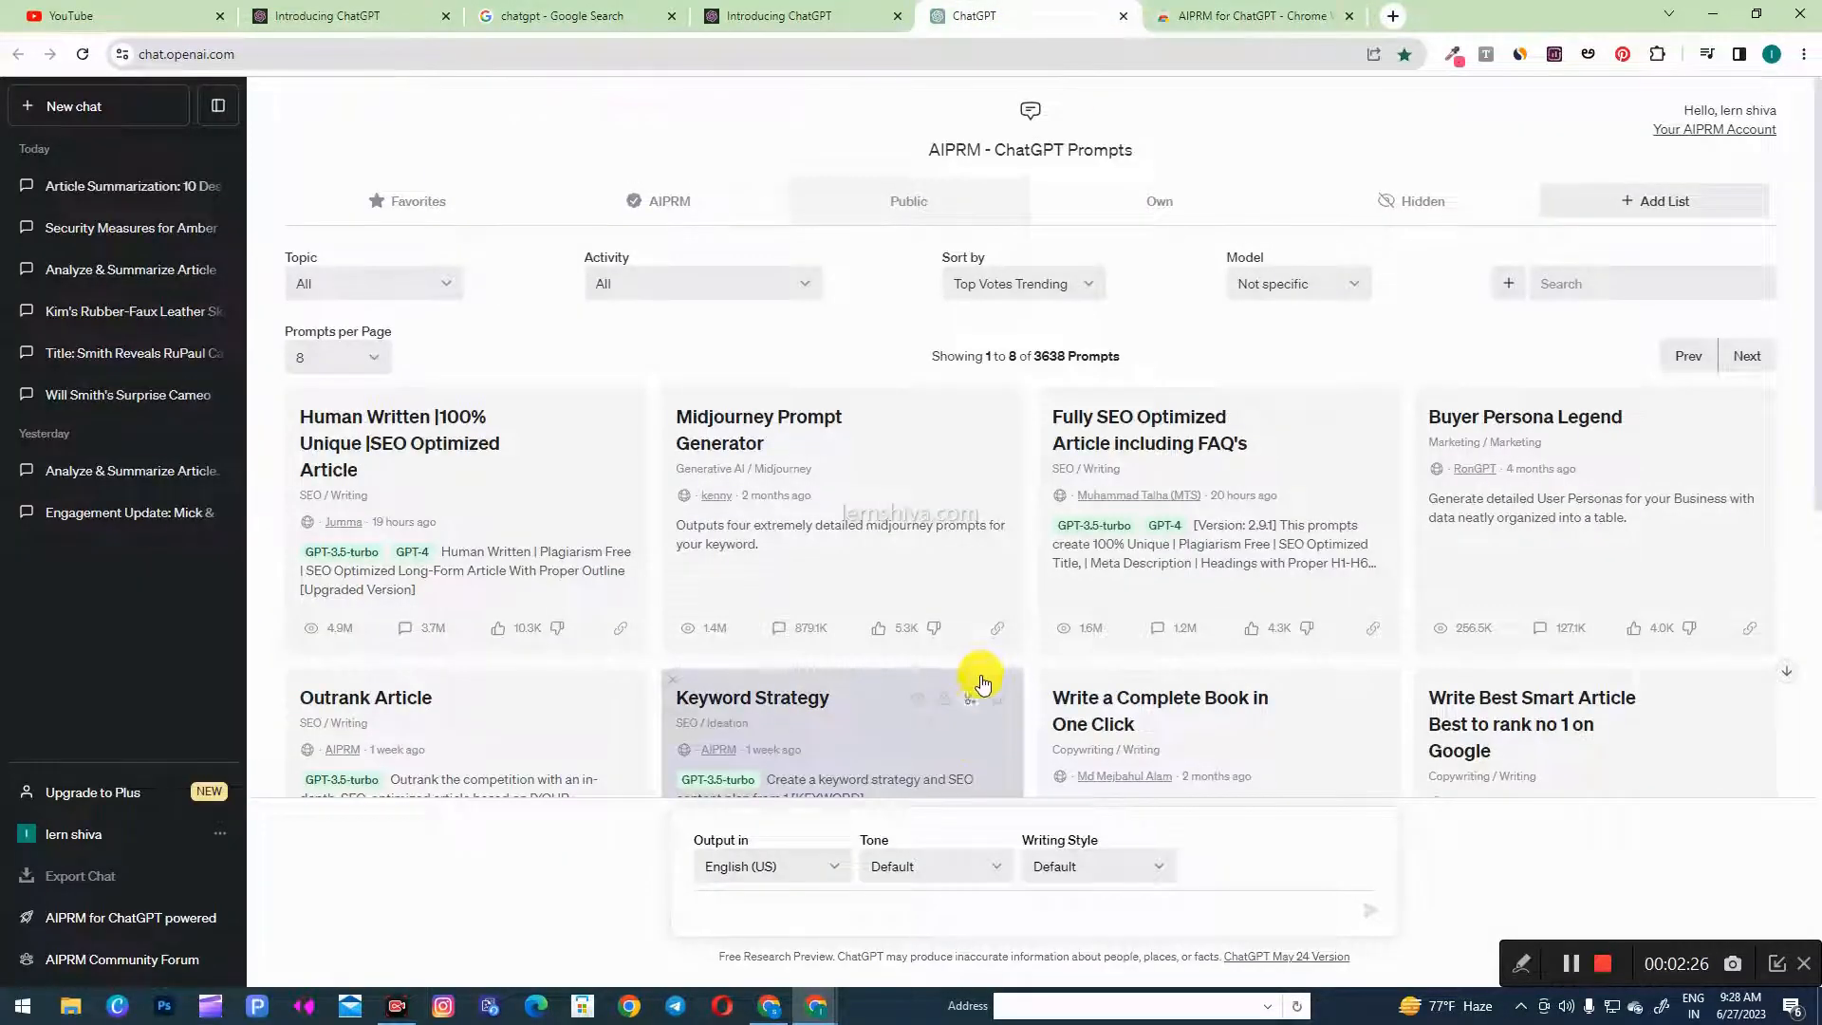
scroll(980, 682, down, 4)
scroll(976, 670, up, 4)
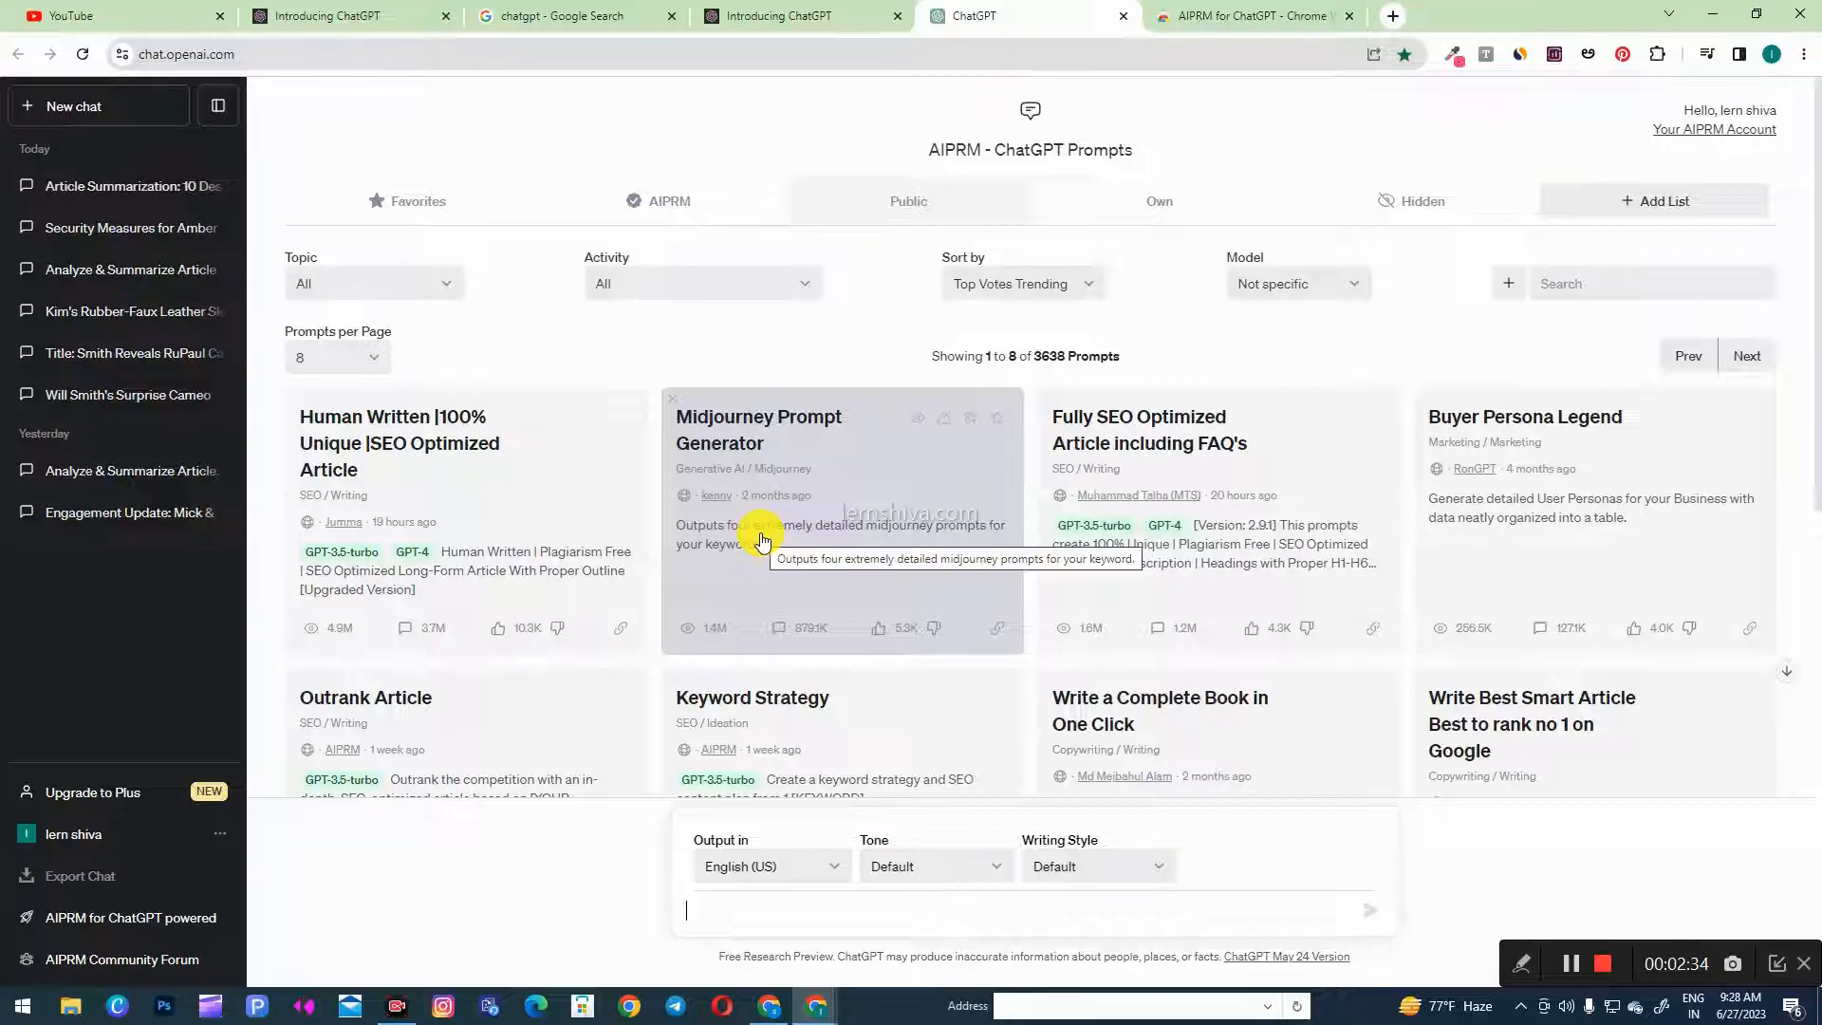
scroll(854, 598, down, 2)
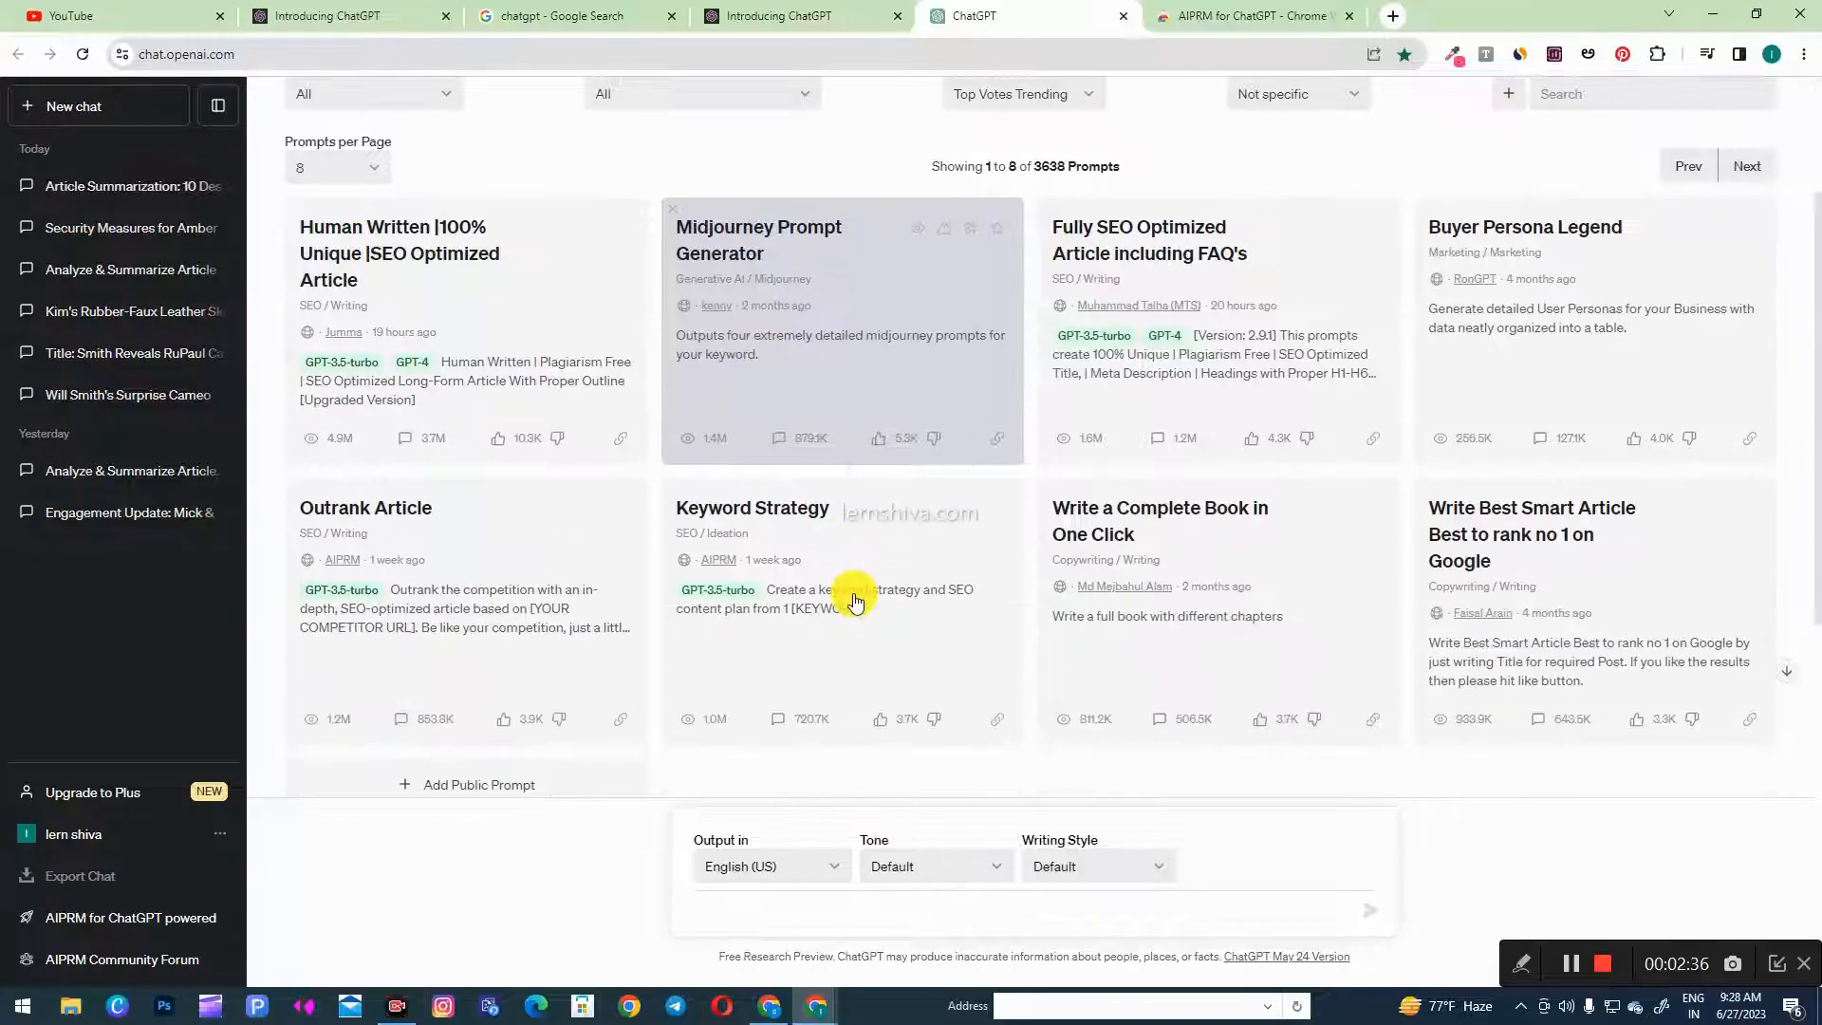
scroll(907, 572, up, 2)
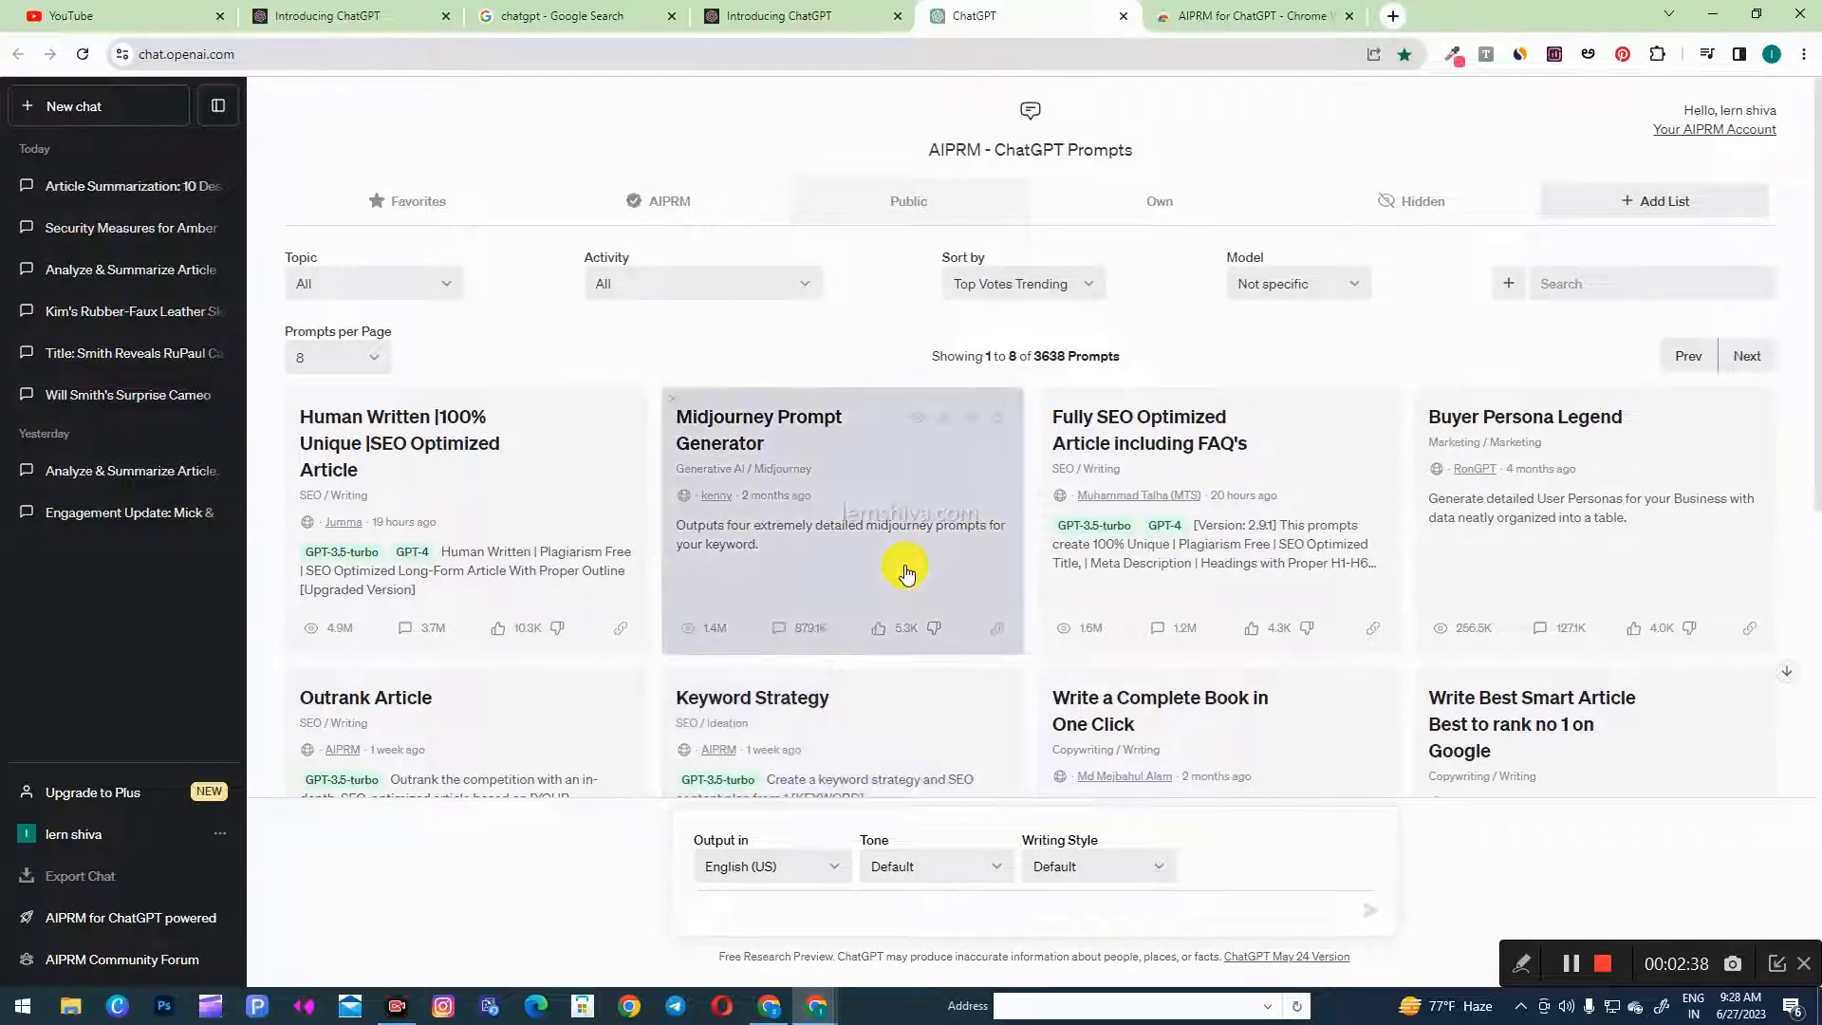
scroll(907, 573, down, 2)
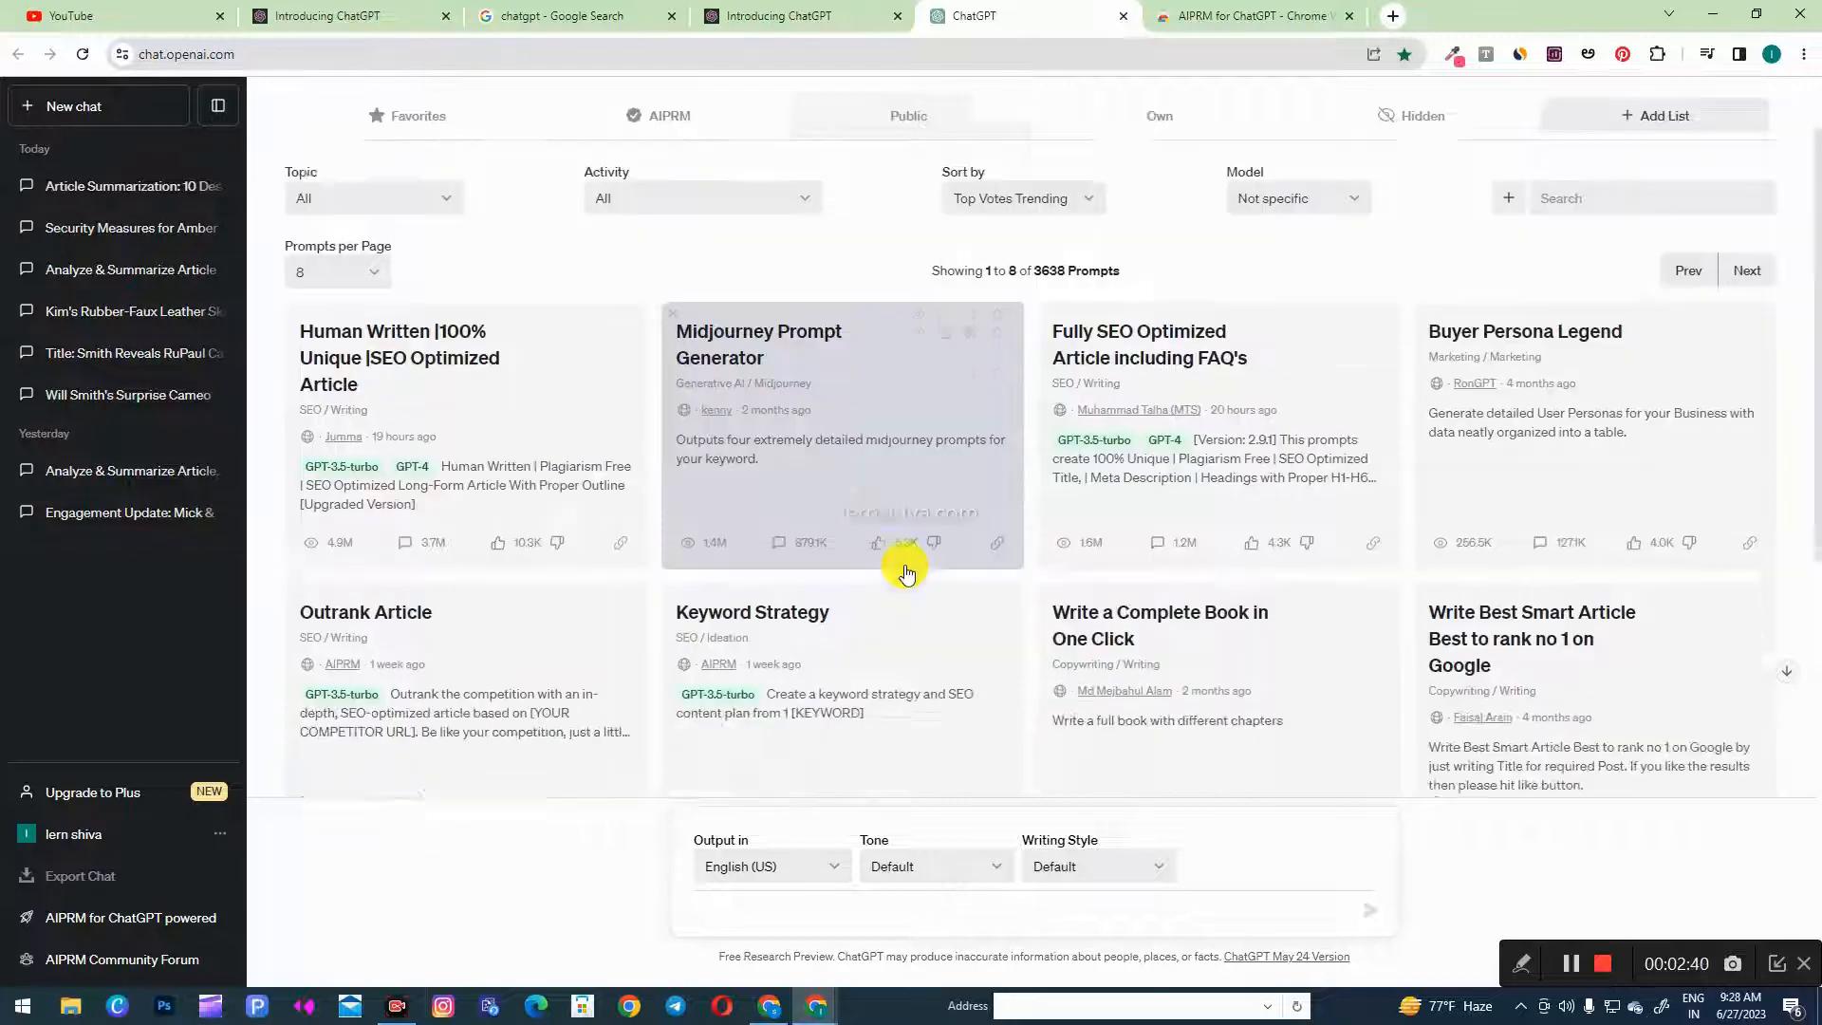
scroll(906, 570, up, 2)
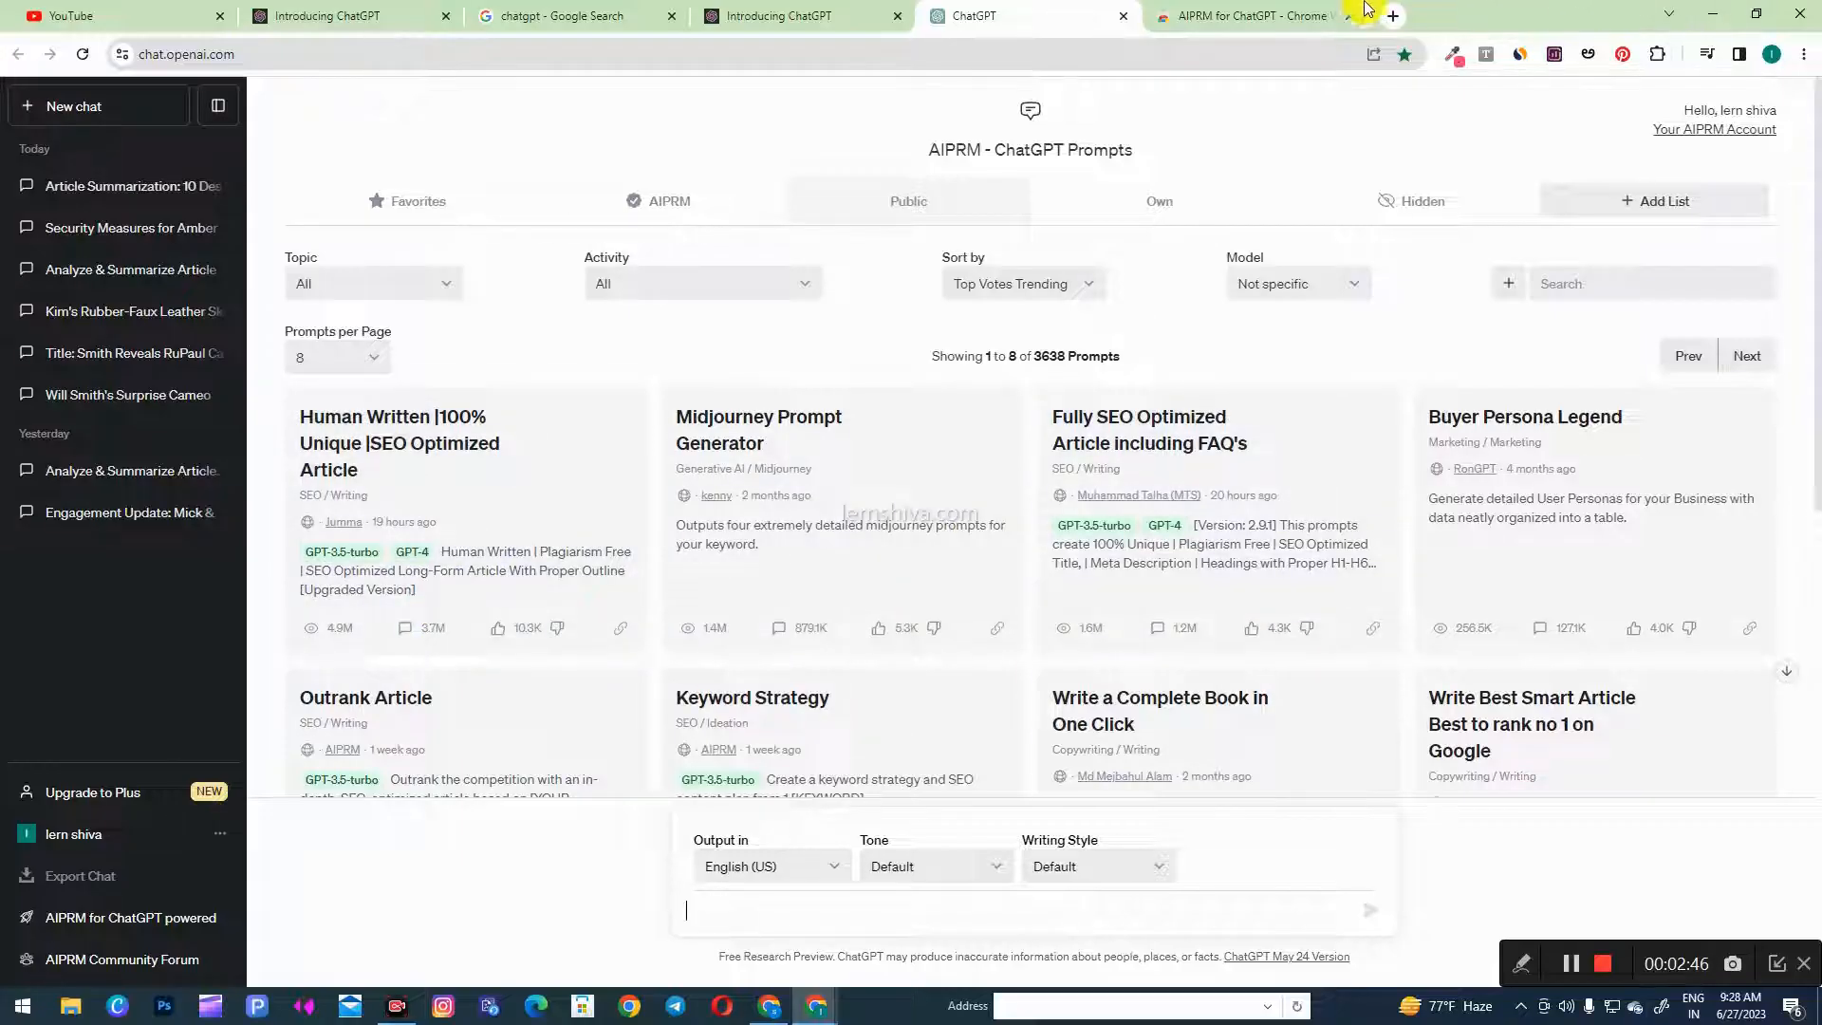
- Search Google for Kim Kardashian in a new tab and close the AIPRM Chrome Web Store tab
click(1393, 15)
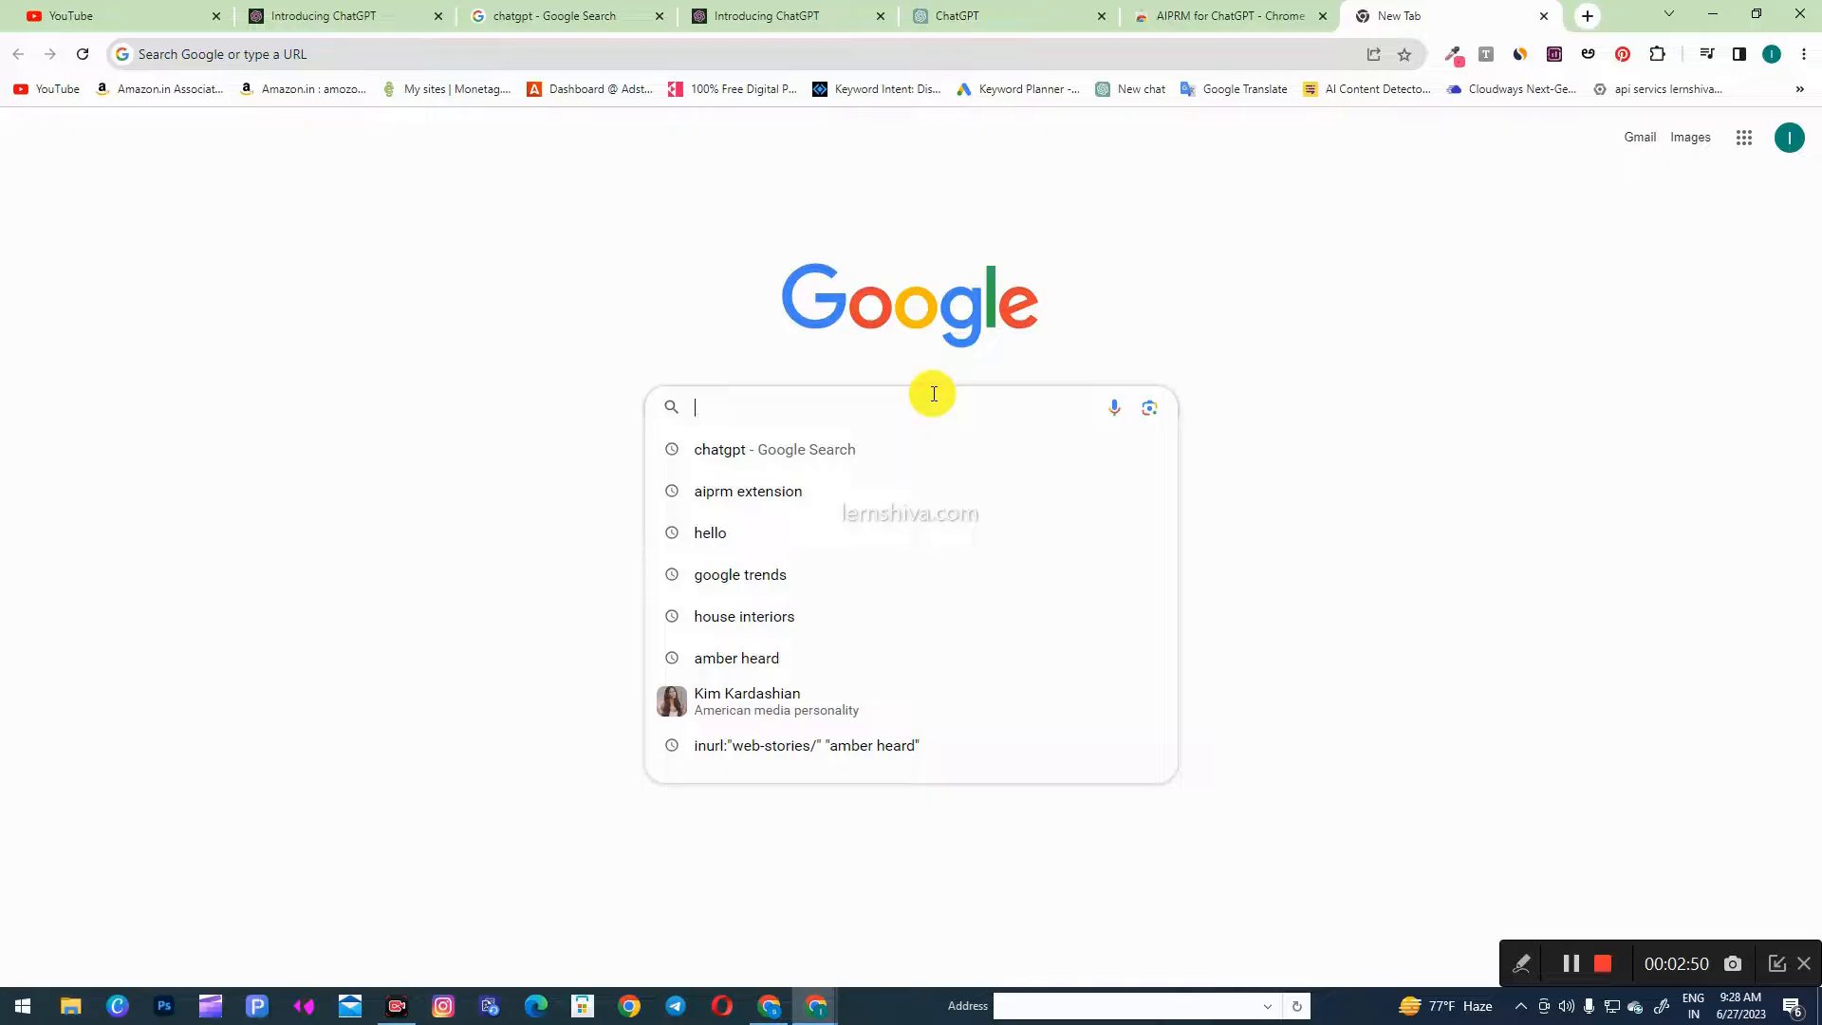
click(750, 698)
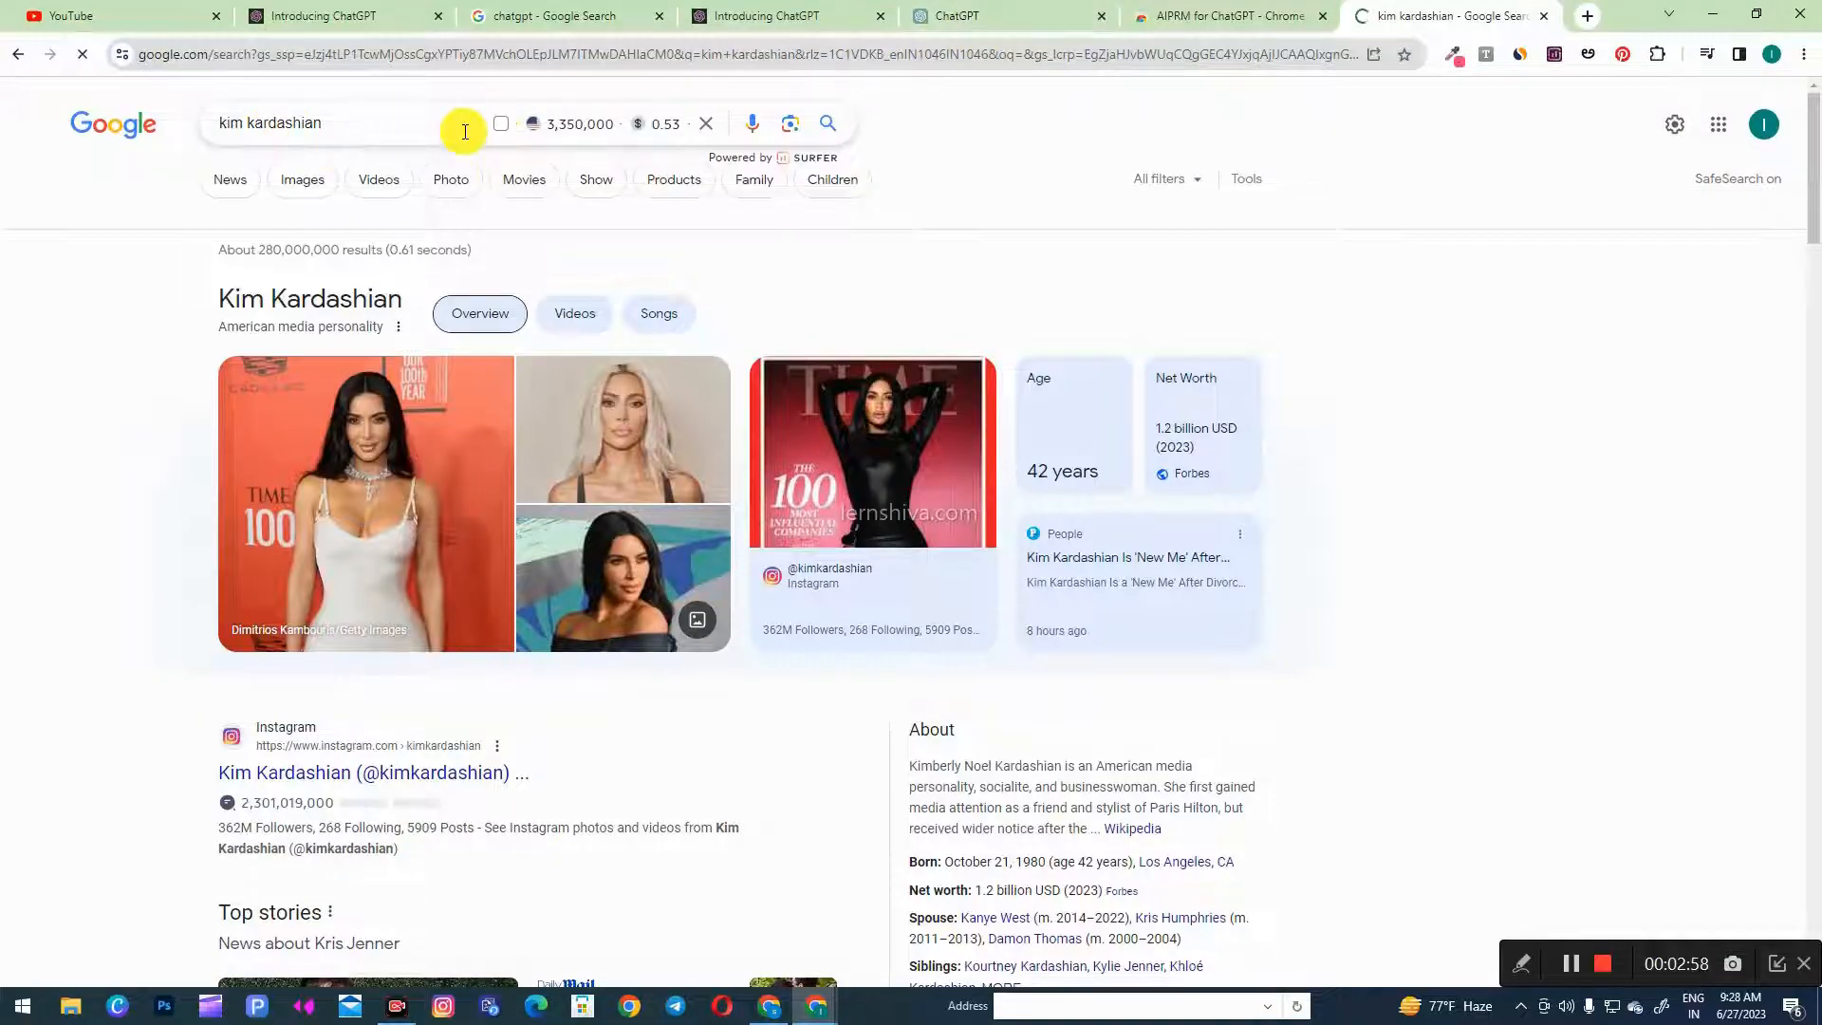
click(981, 9)
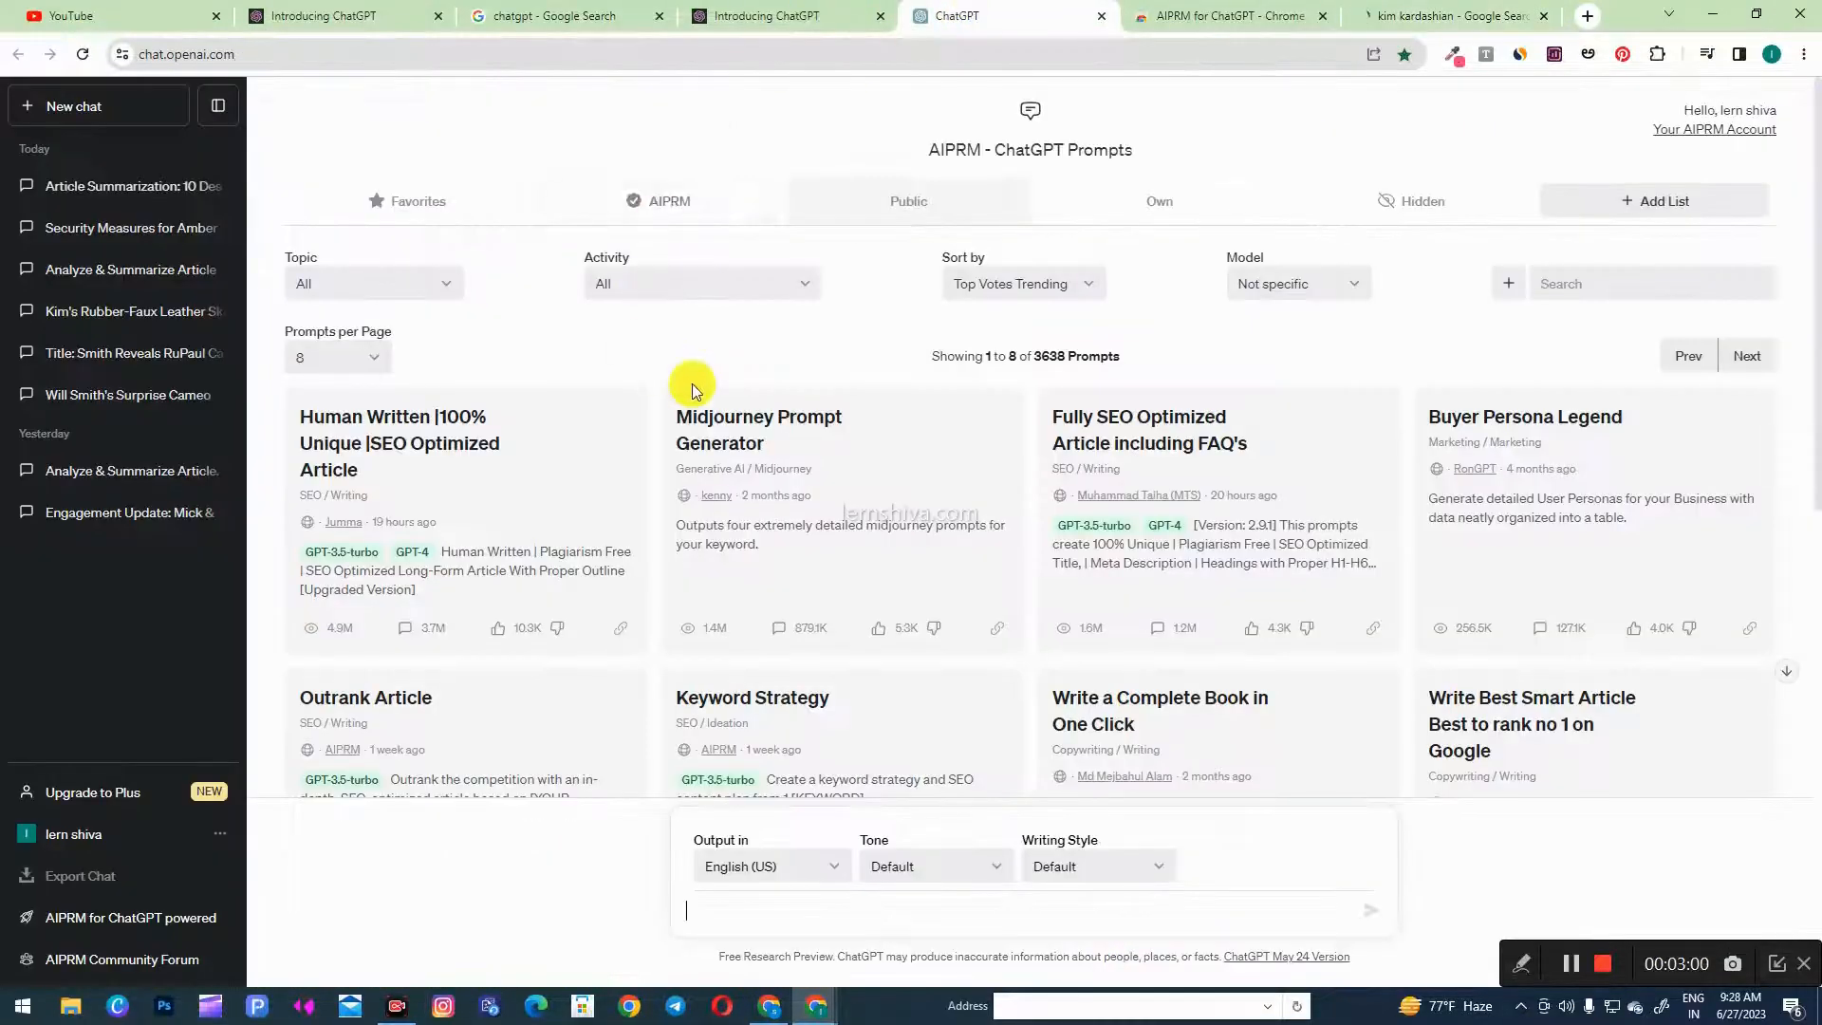
click(1175, 10)
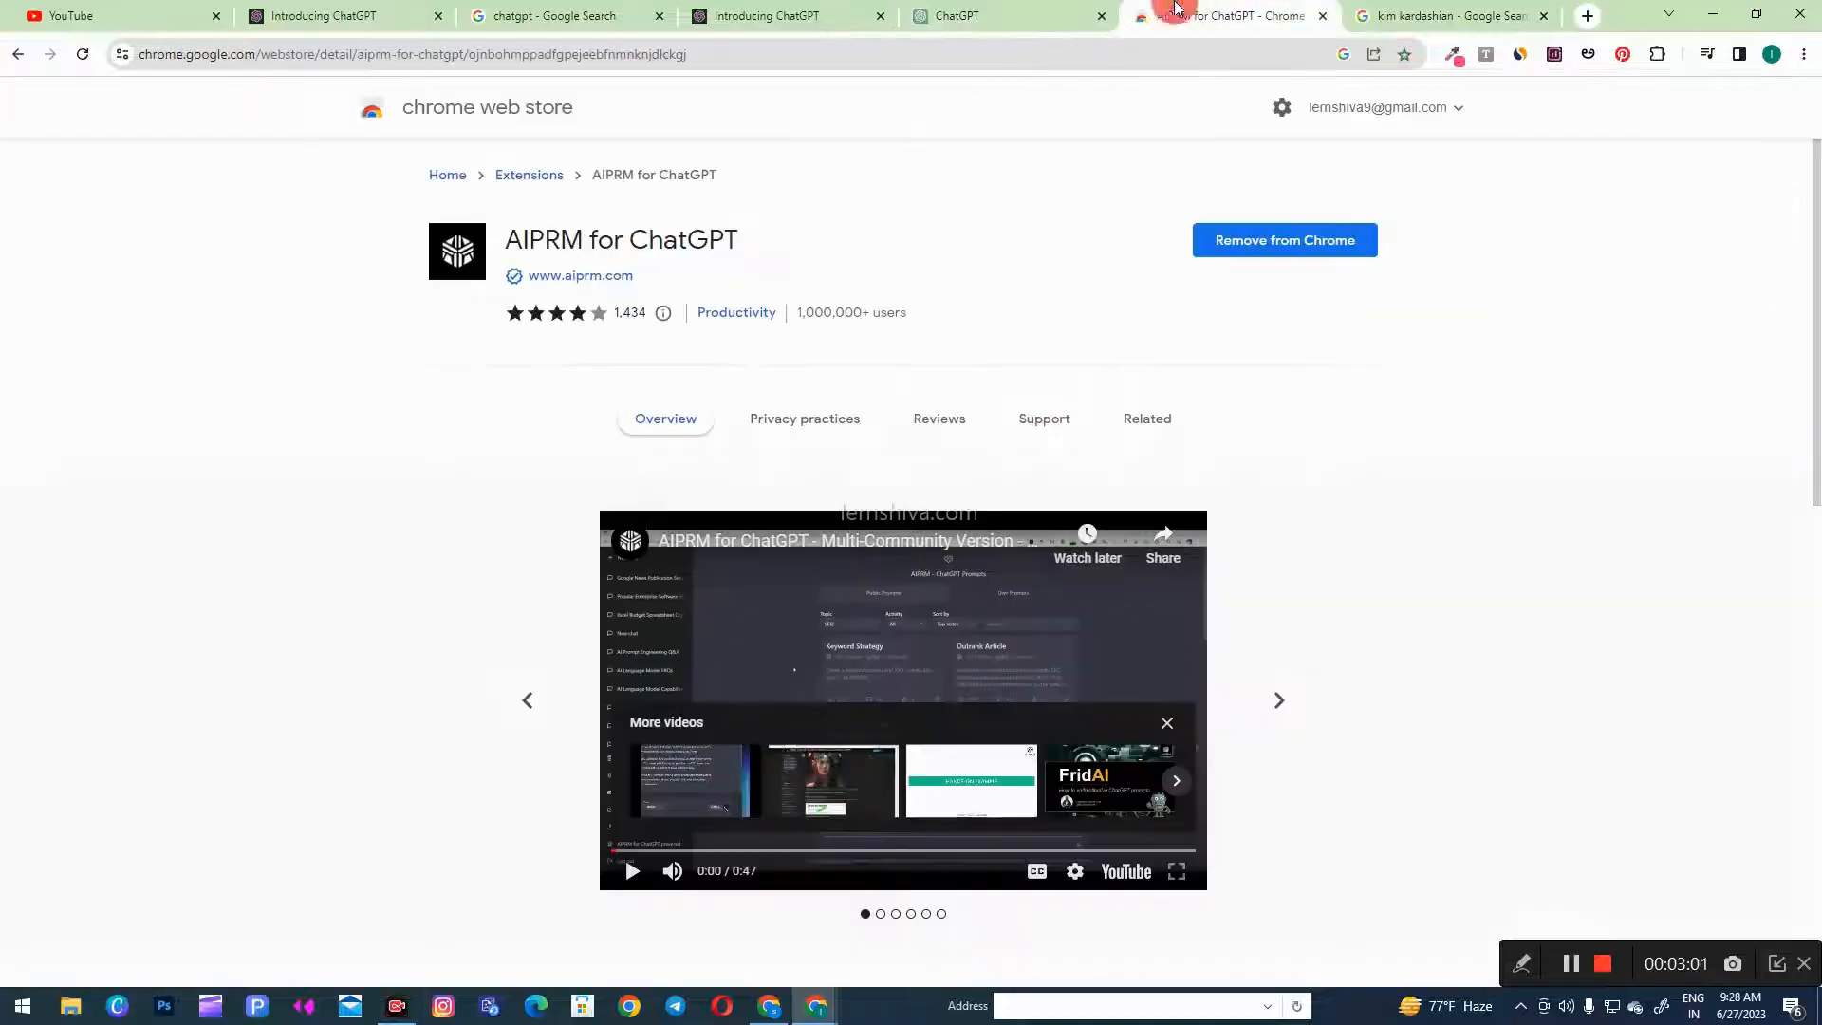
click(1328, 16)
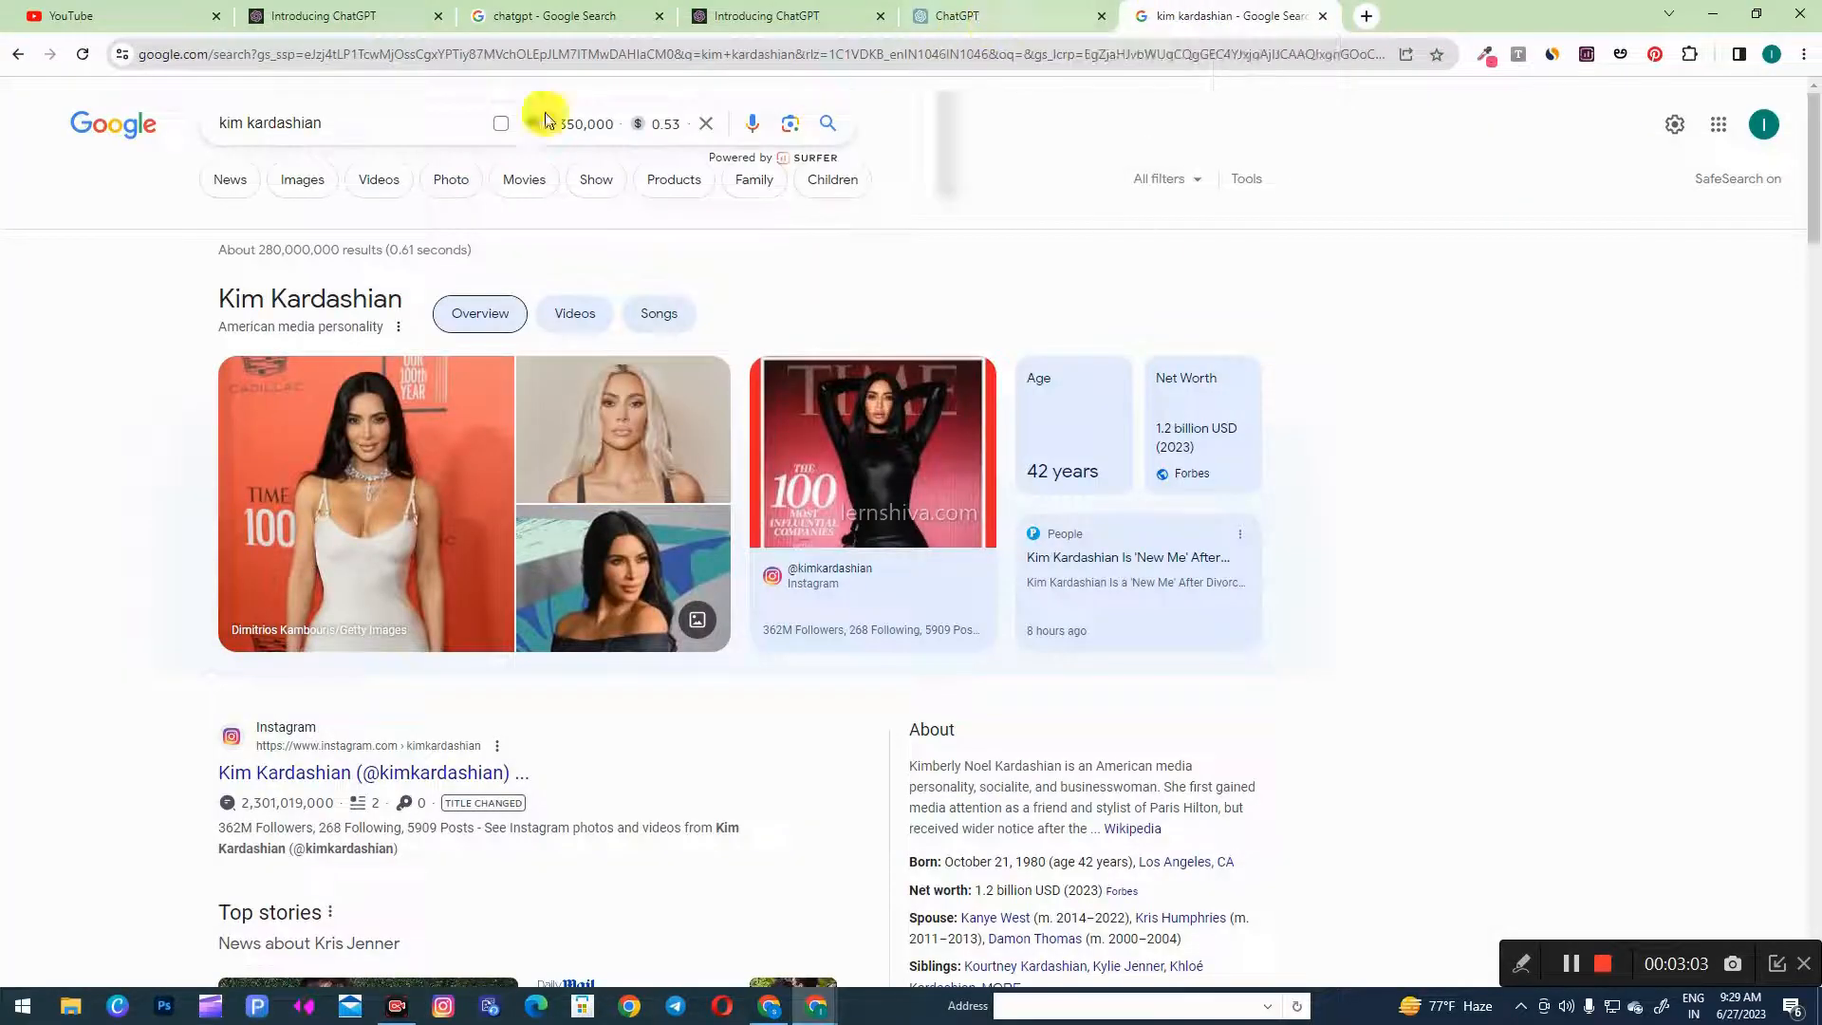
- Copy the search term kim kardashian from the Google results page and return to the ChatGPT tab
triple_click(272, 121)
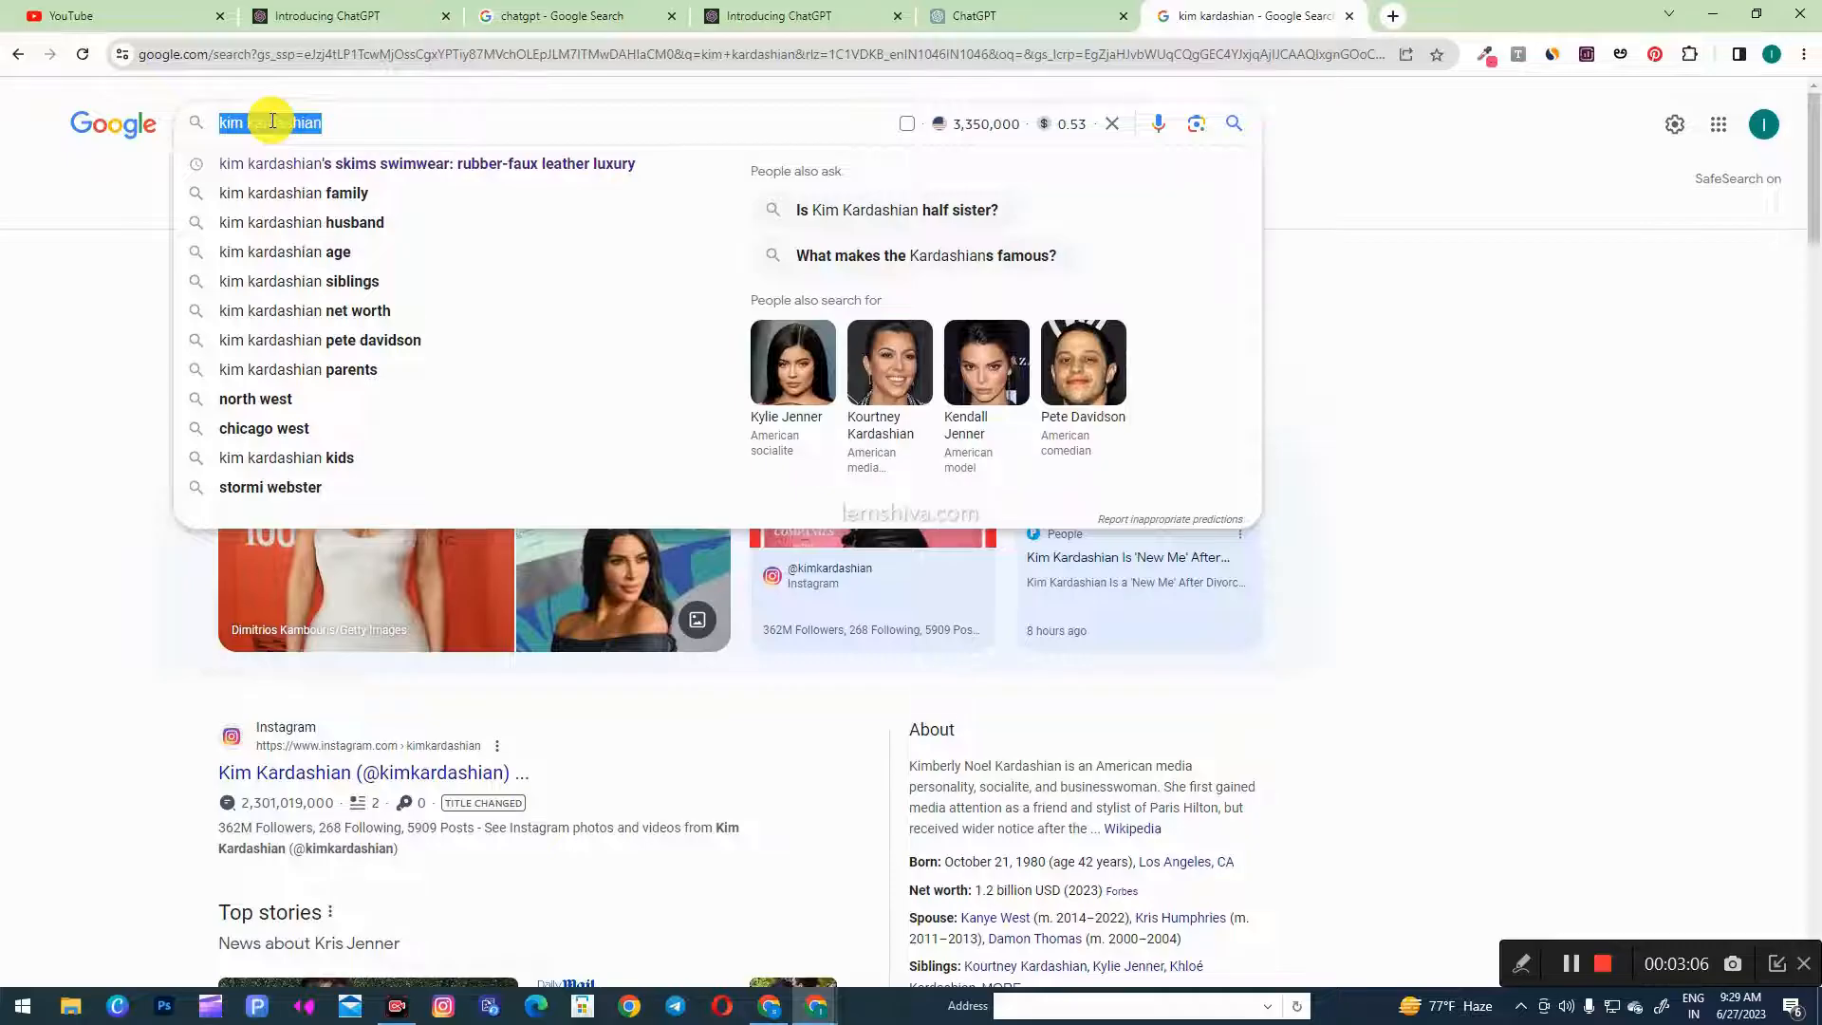
right_click(274, 114)
click(352, 203)
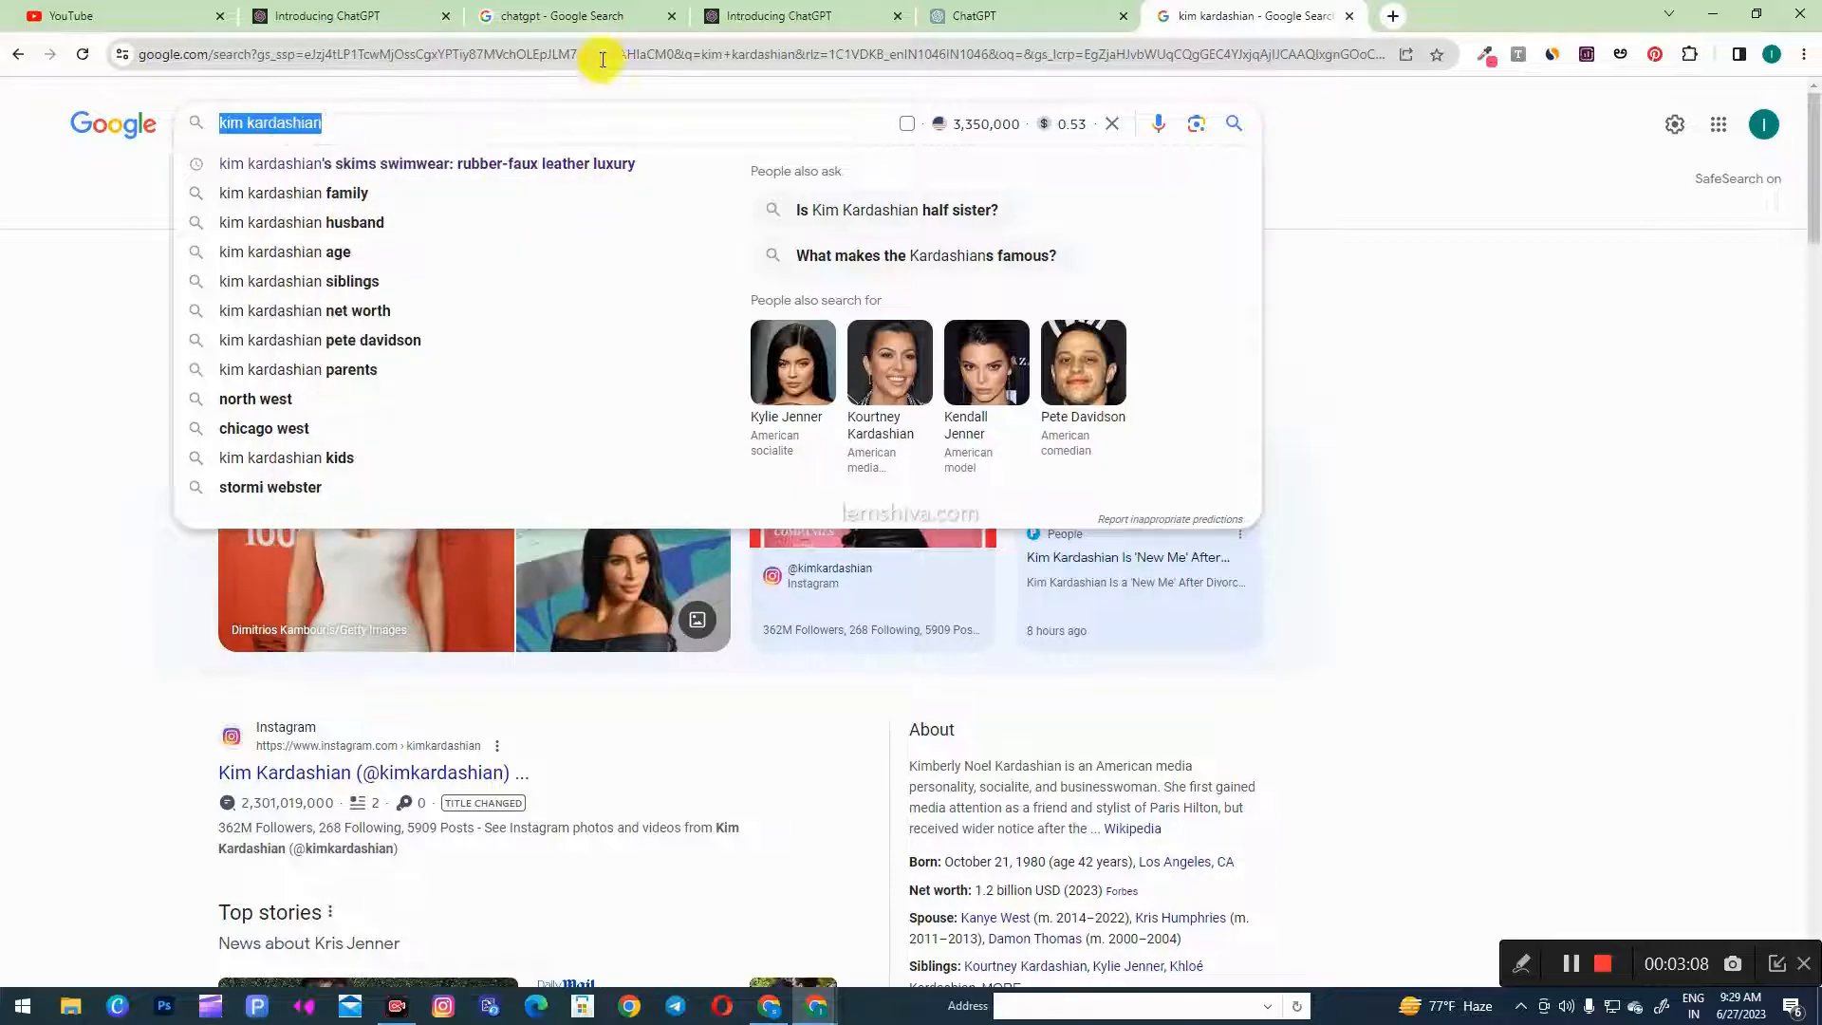
click(750, 17)
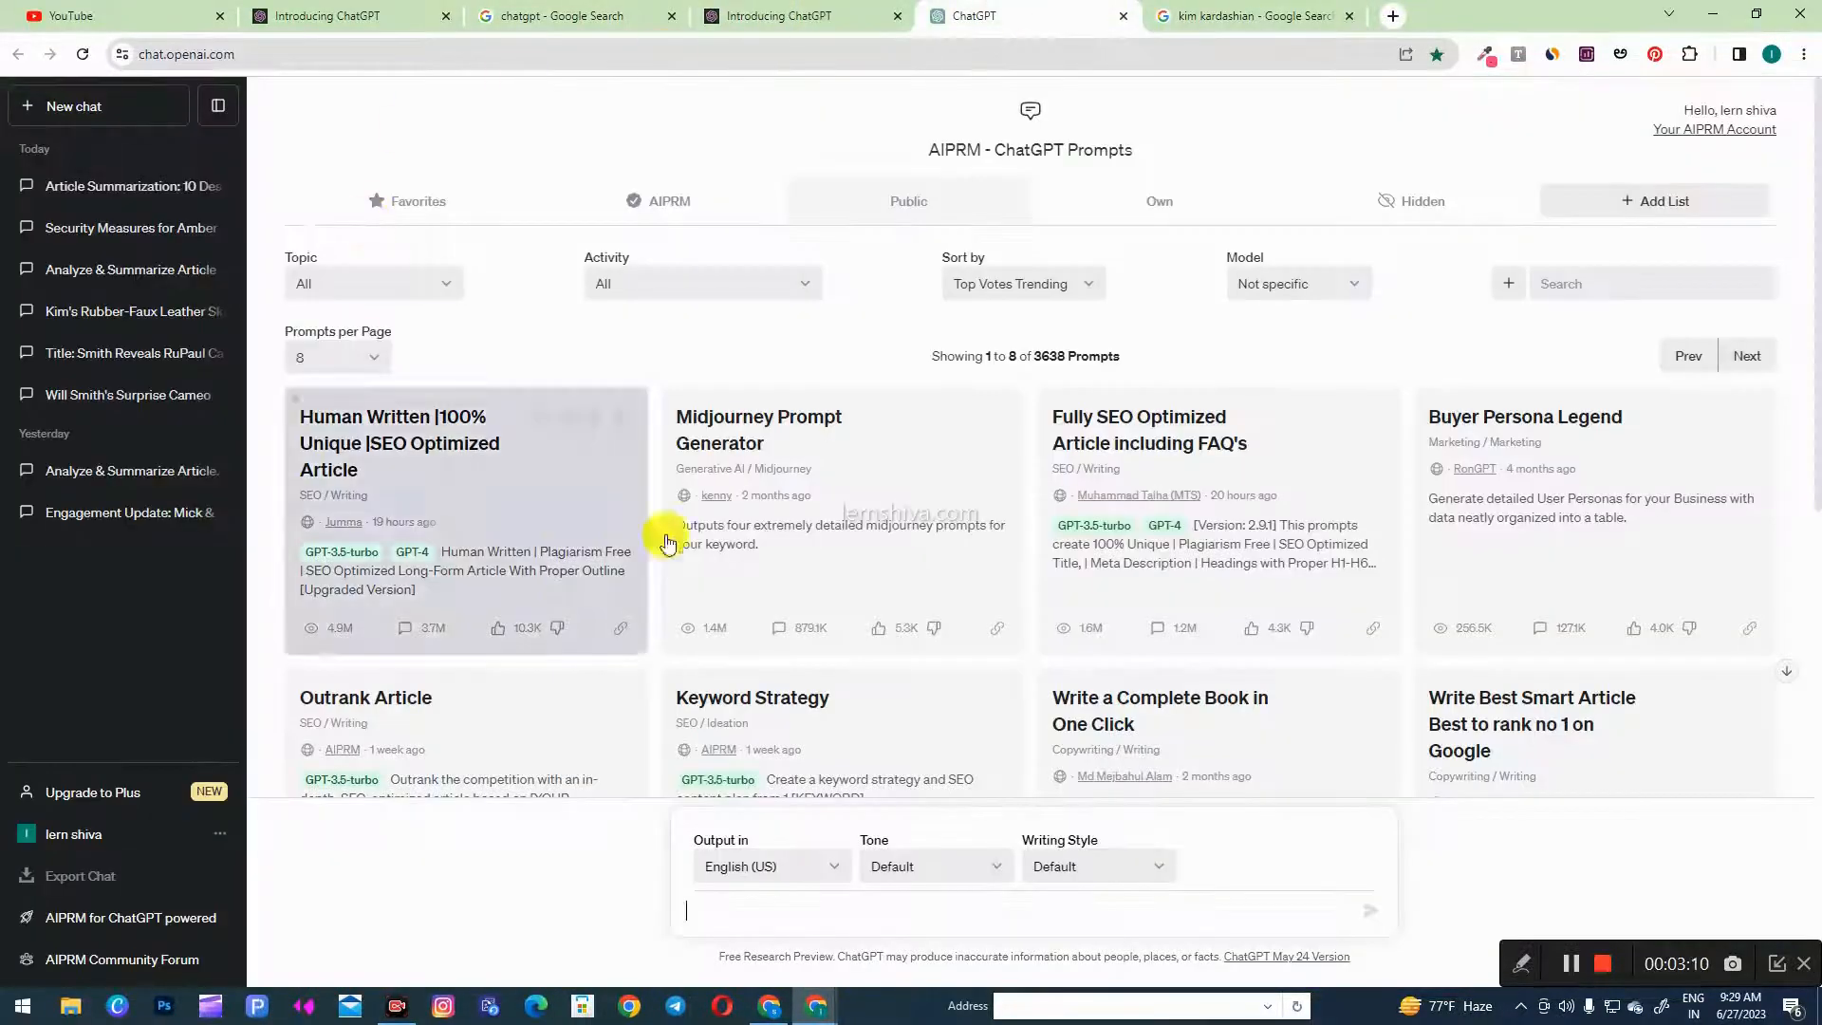
click(1048, 13)
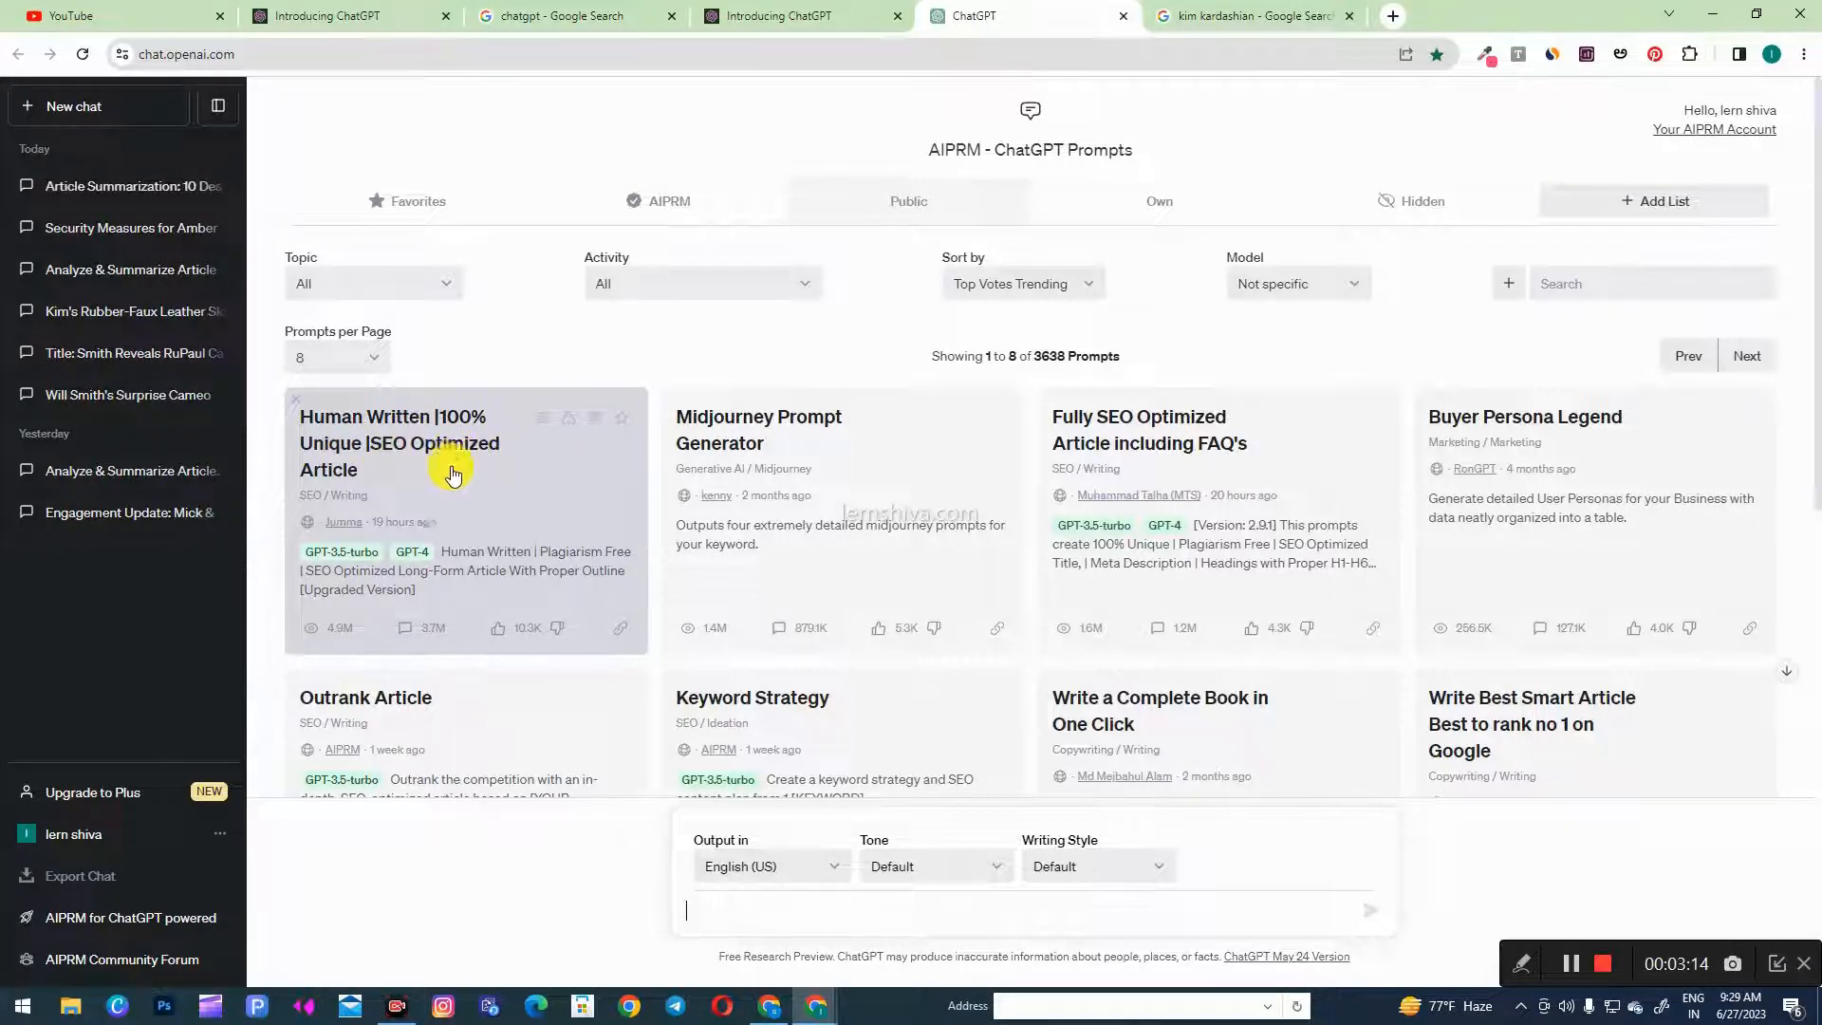
- Generate an article with the "Human Written |100% Unique |SEO Optimized Article" prompt, using kim kardashian as the keyword
click(578, 470)
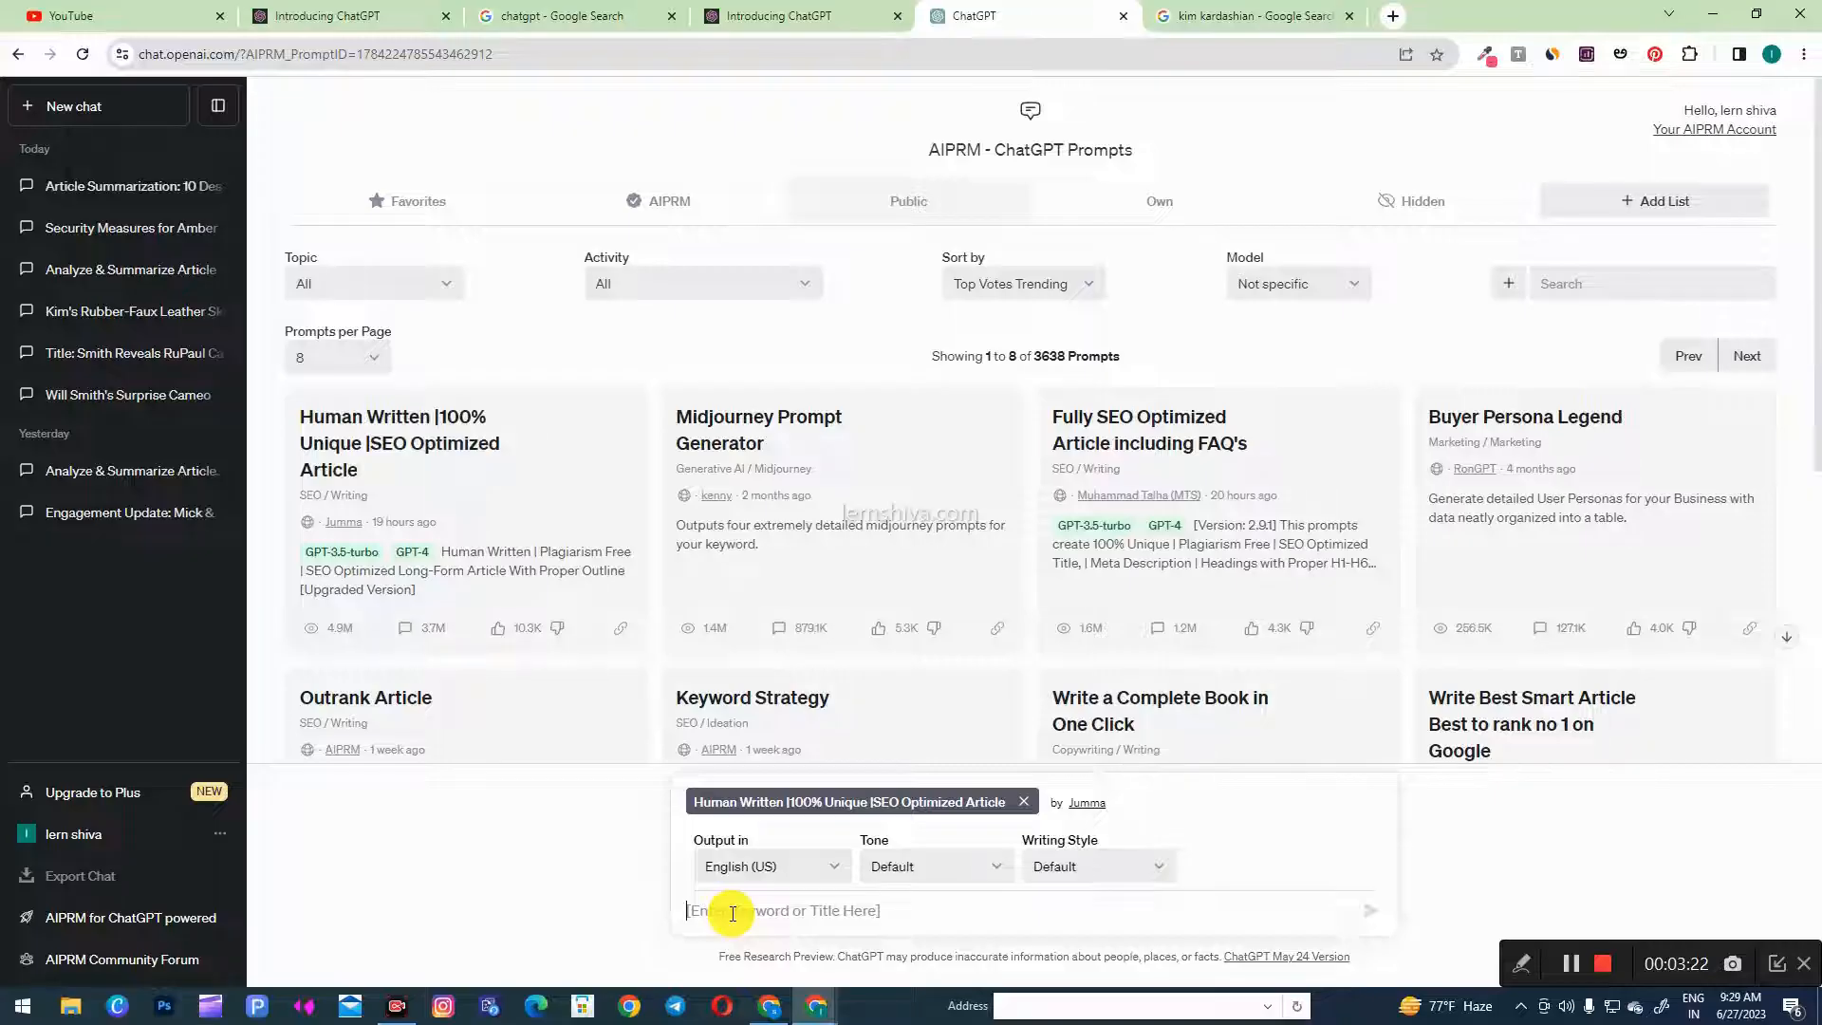
text(kim kardashian)
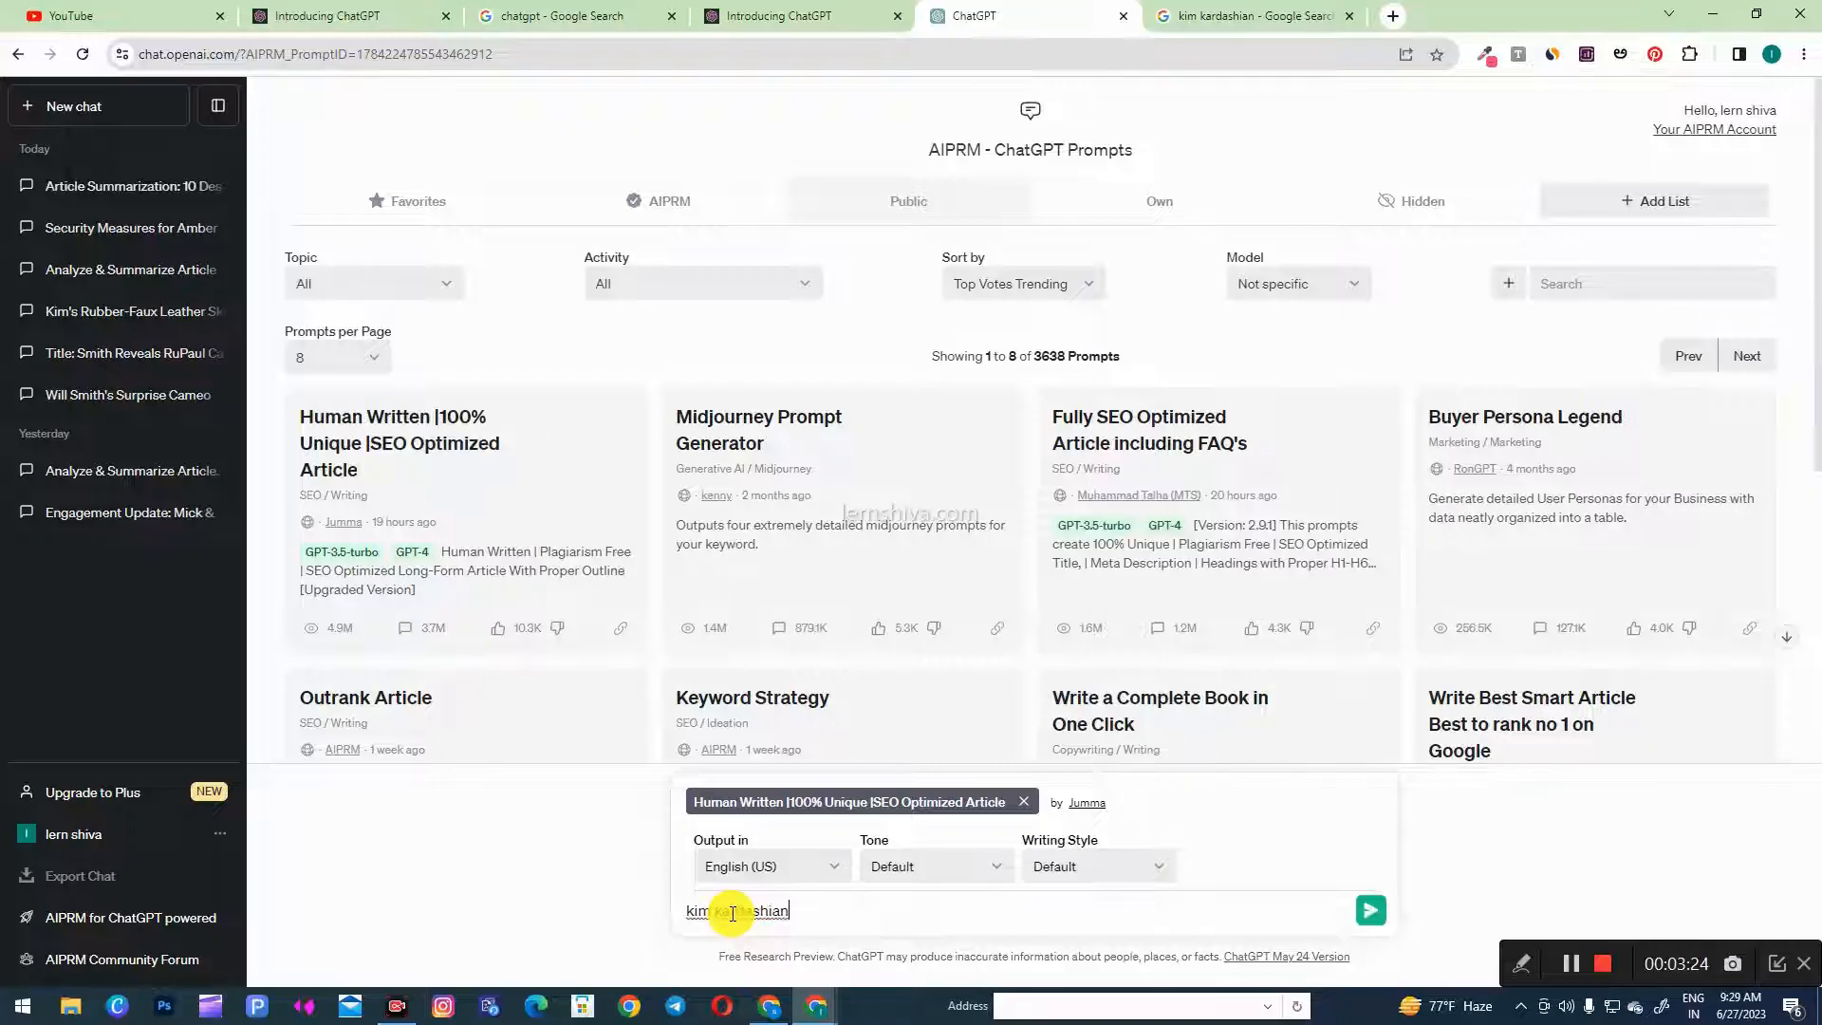
click(1376, 914)
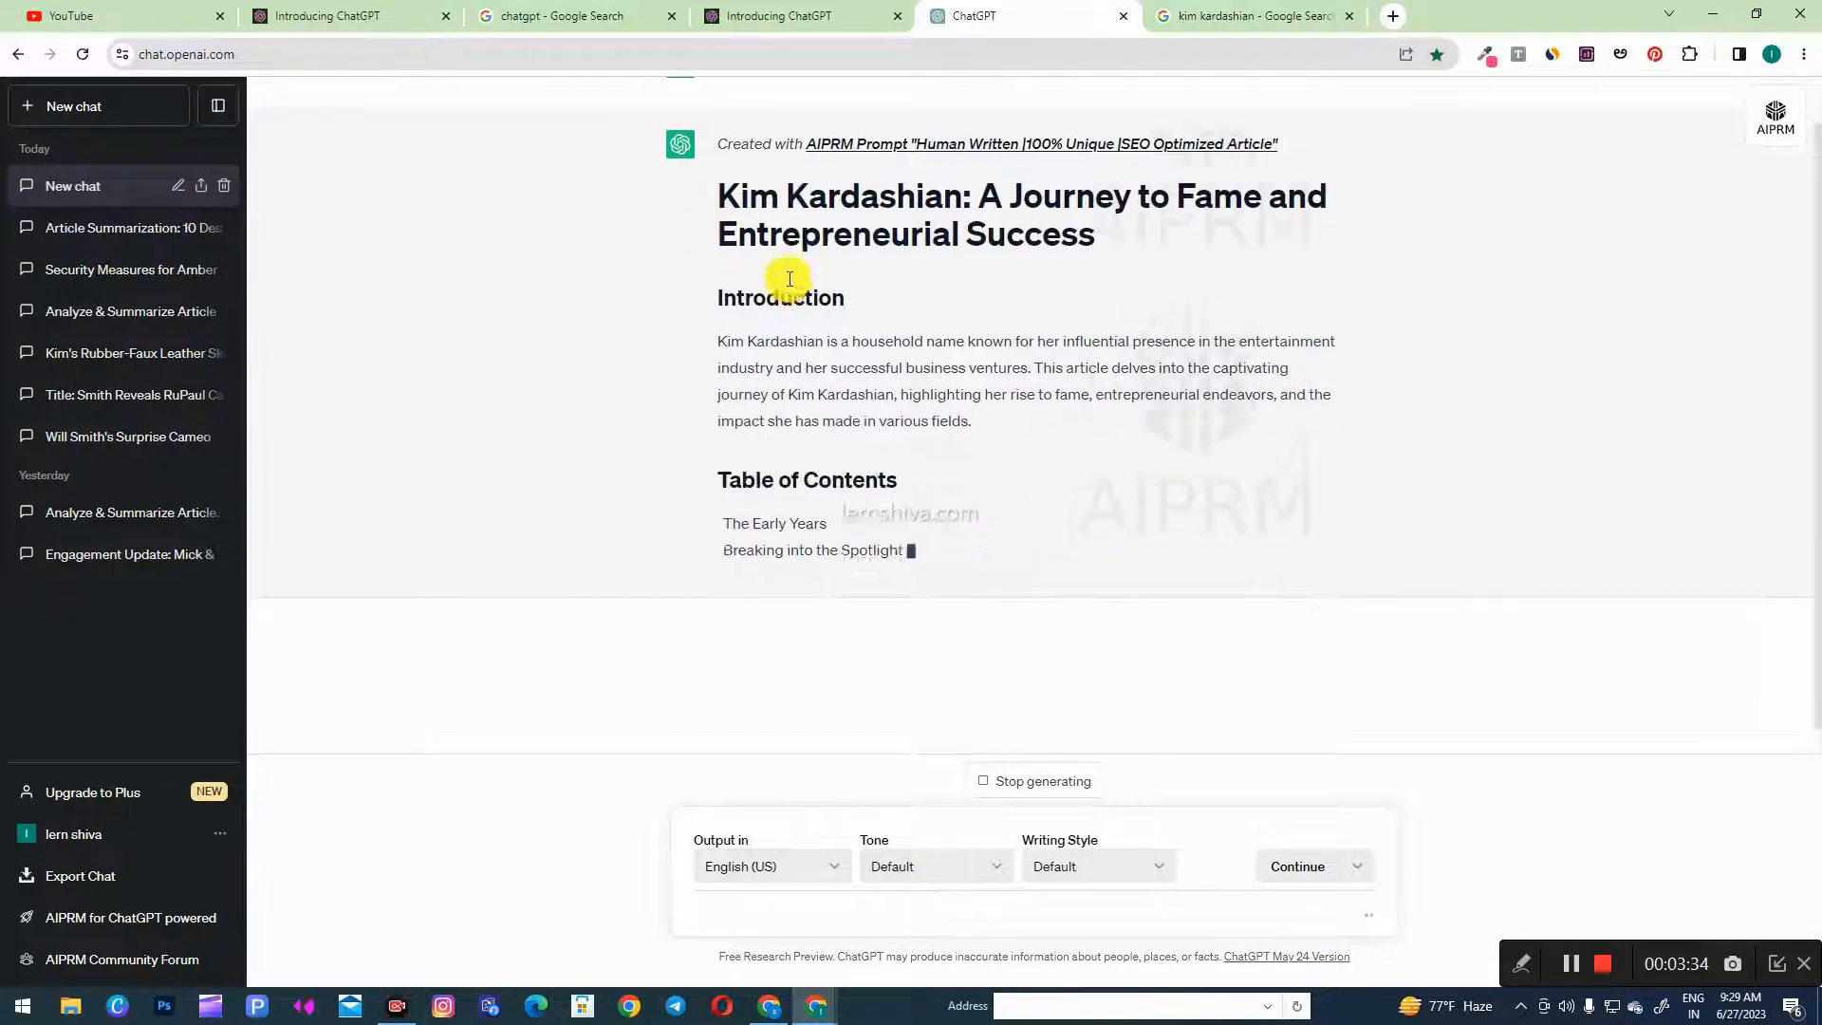
- Examine the generated article's title and its Introduction and Table of Contents sections
scroll(930, 294, up, 2)
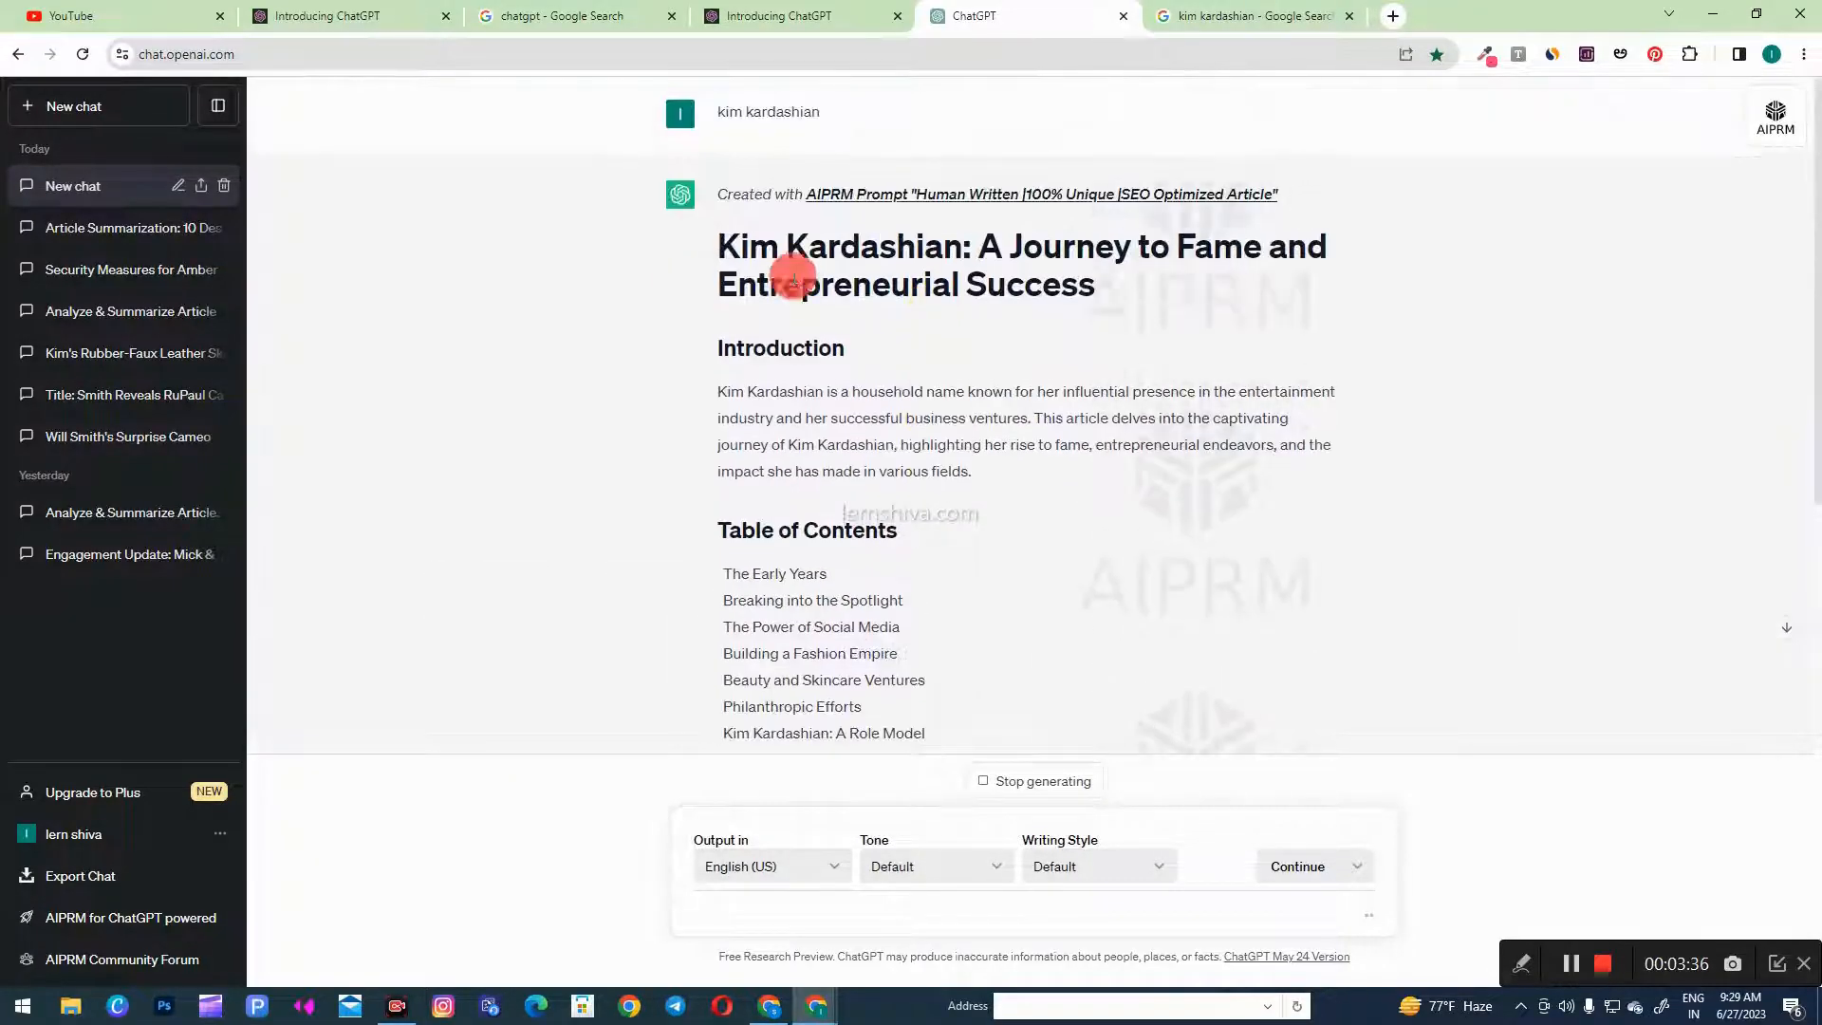
drag(802, 285, 1167, 266)
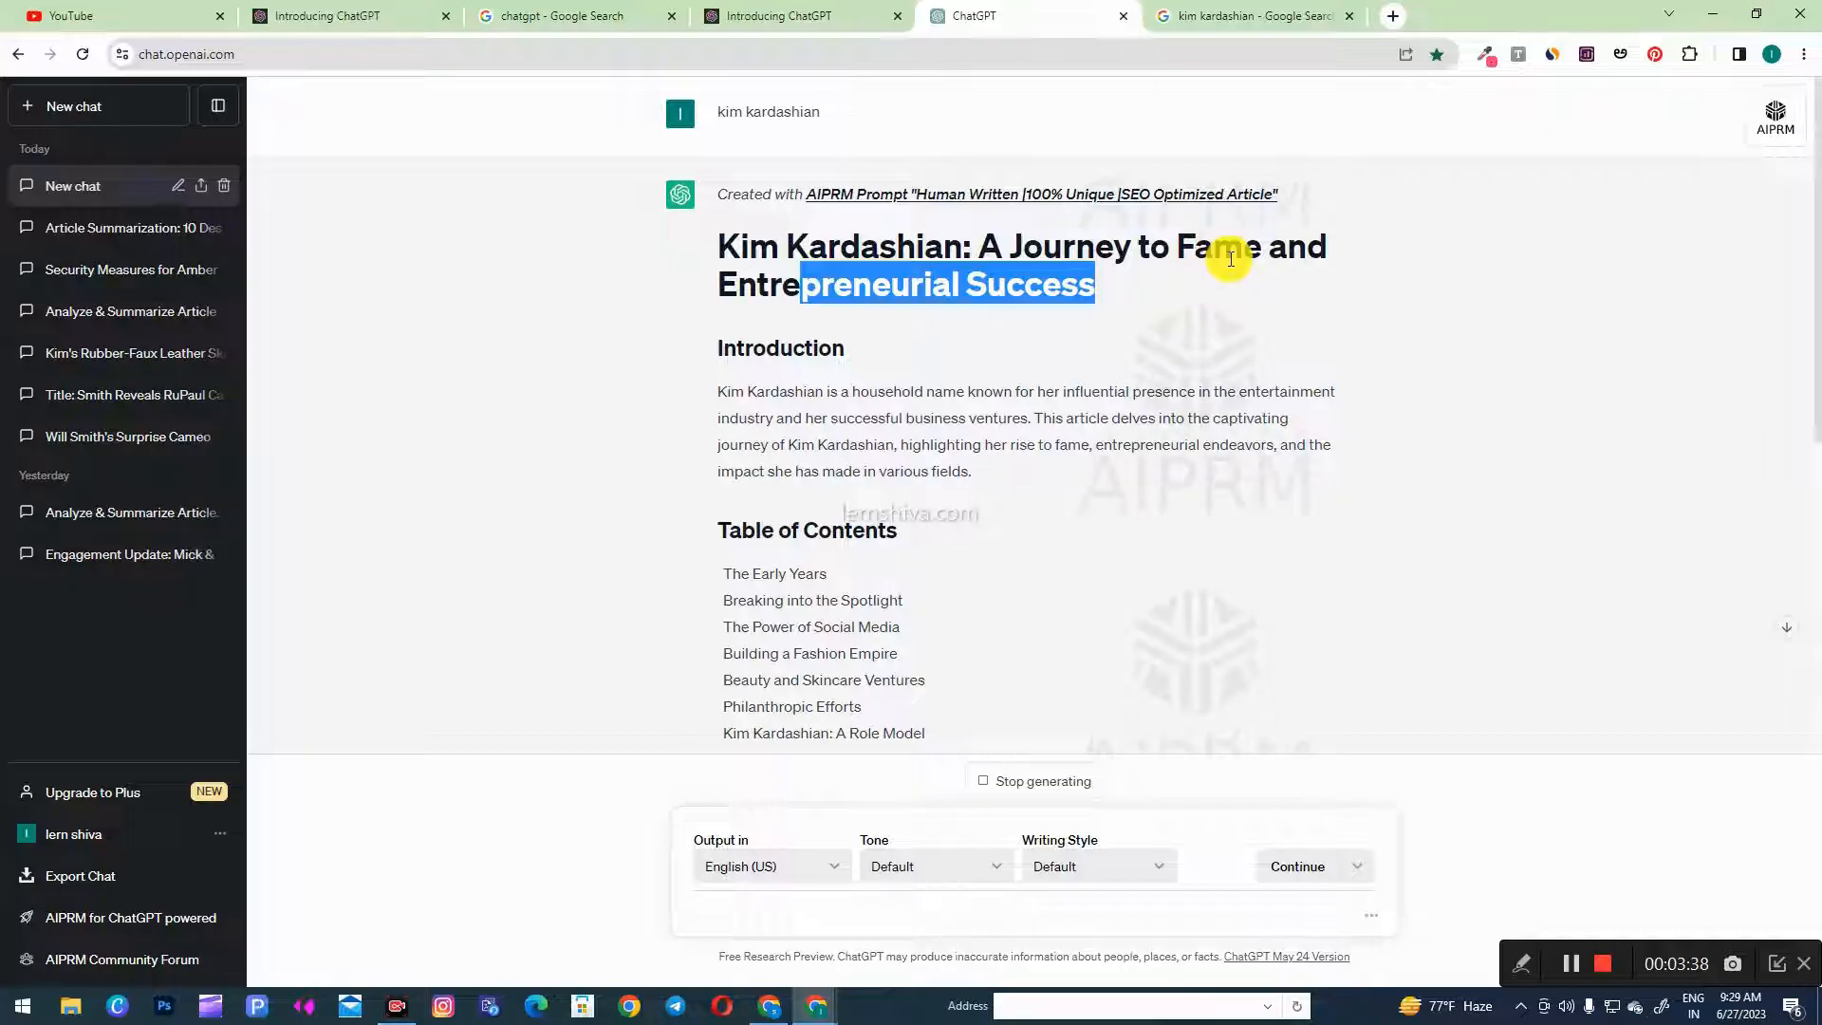
click(944, 287)
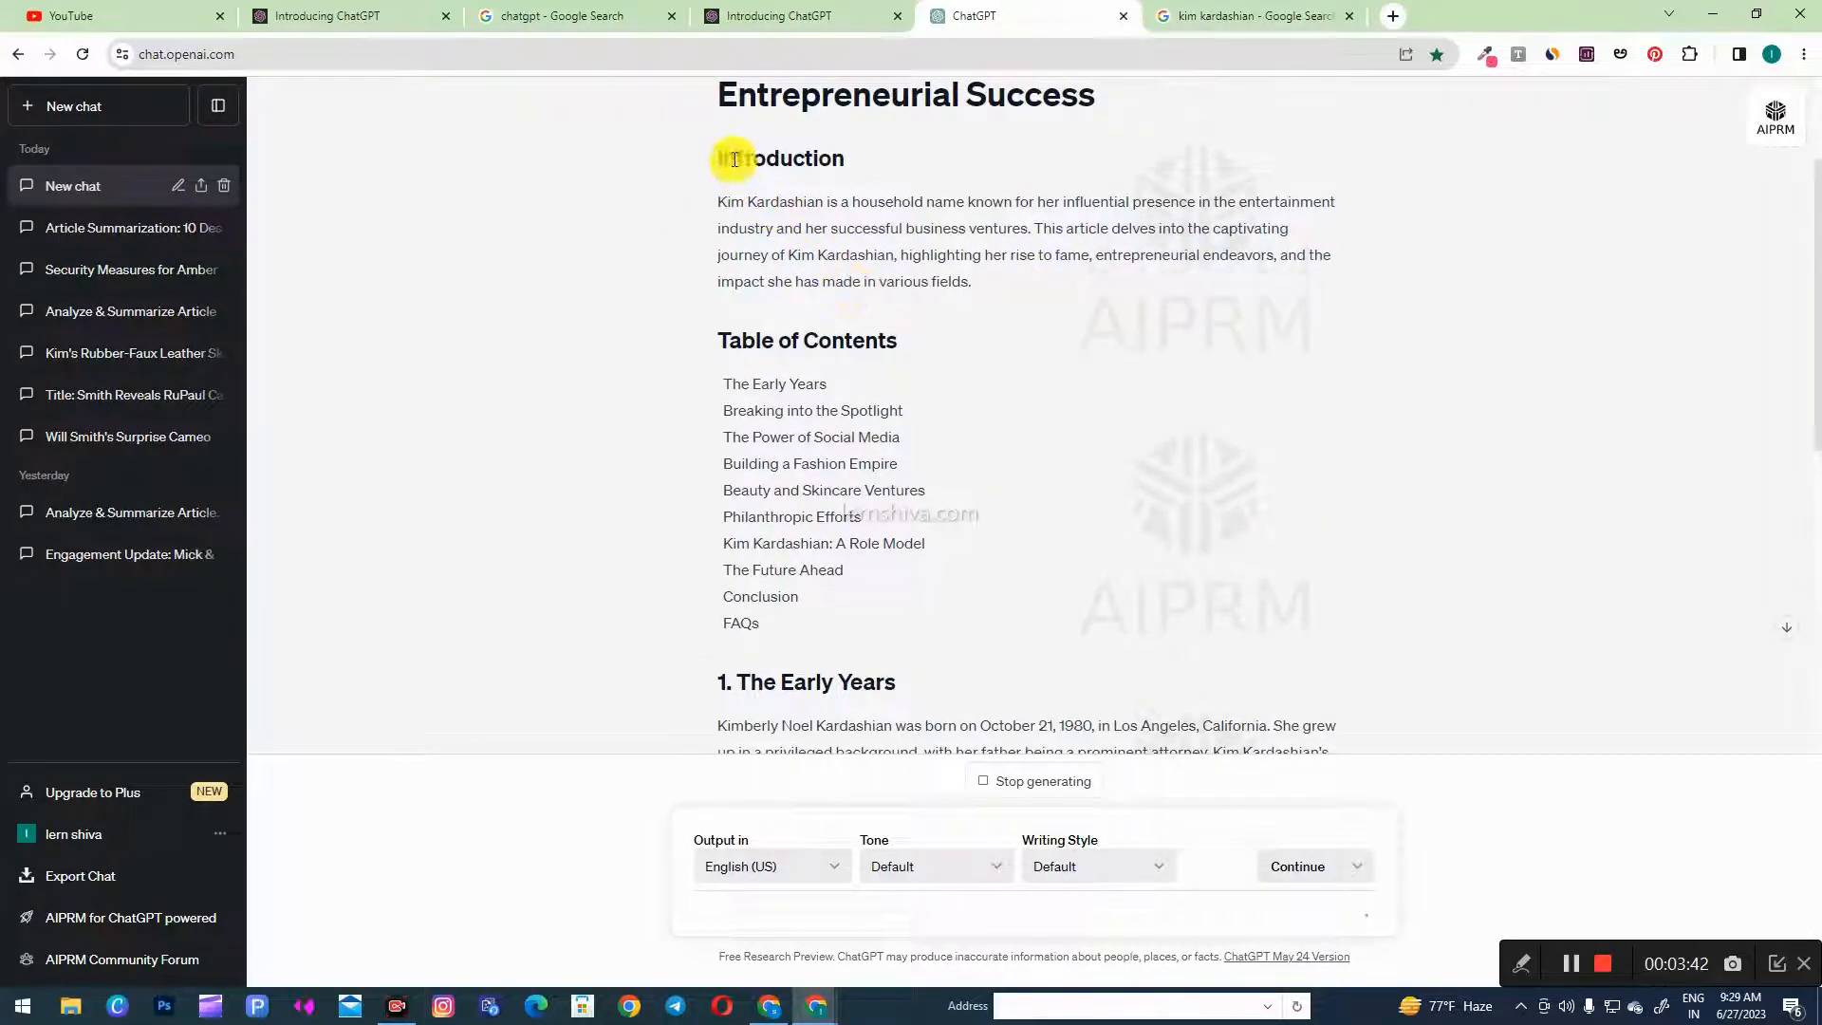
drag(737, 158, 913, 161)
drag(755, 342, 928, 342)
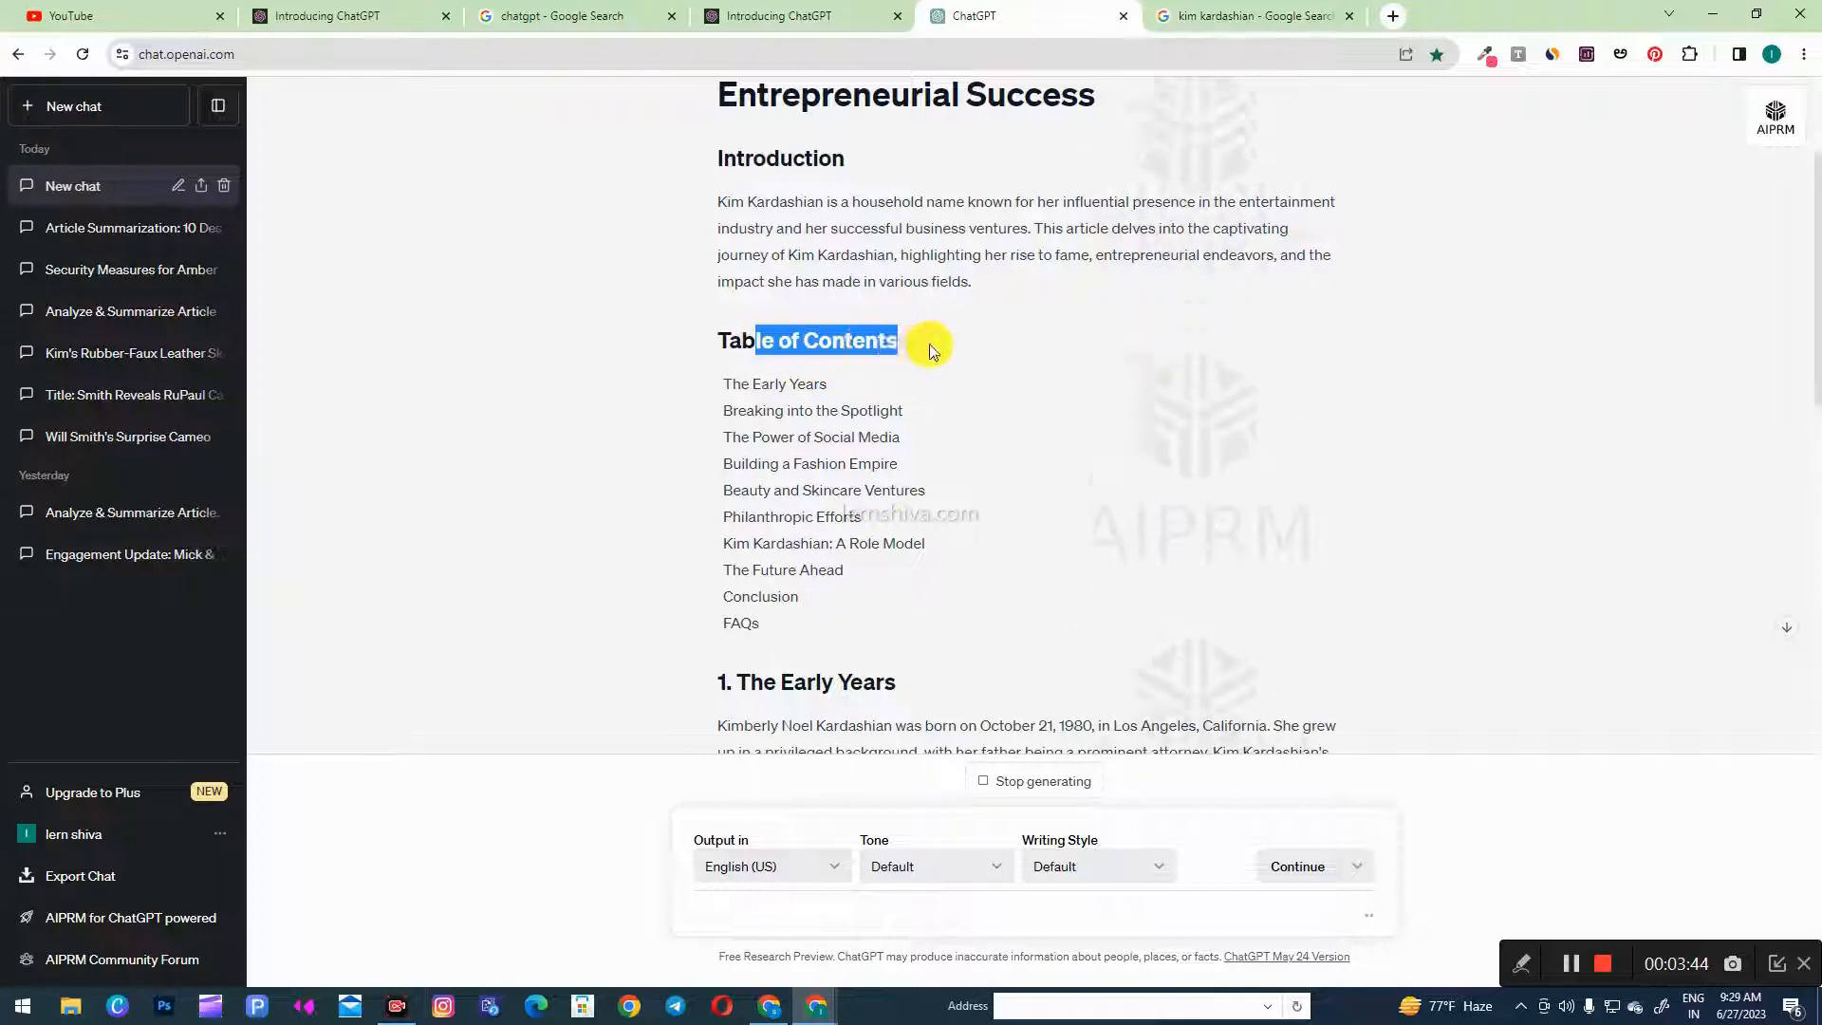
- Continue generating the cut-off article through its conclusion and FAQs
drag(889, 459, 781, 154)
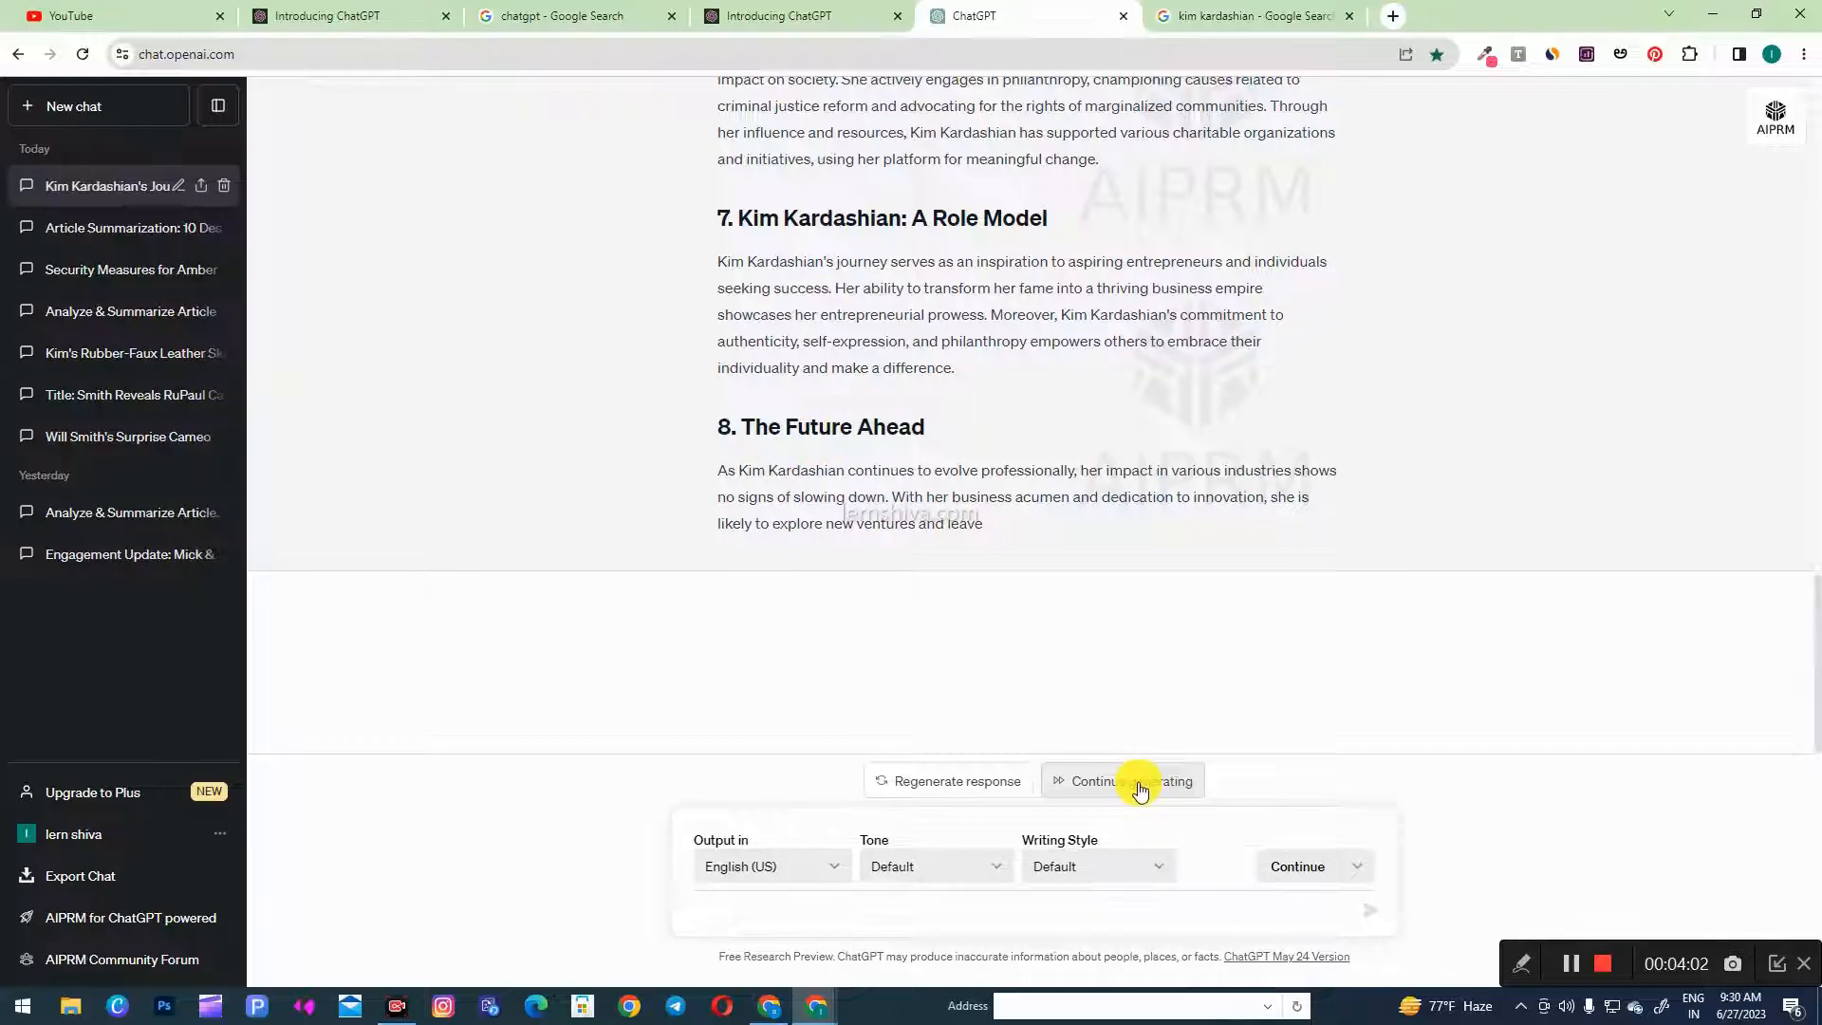
click(1177, 787)
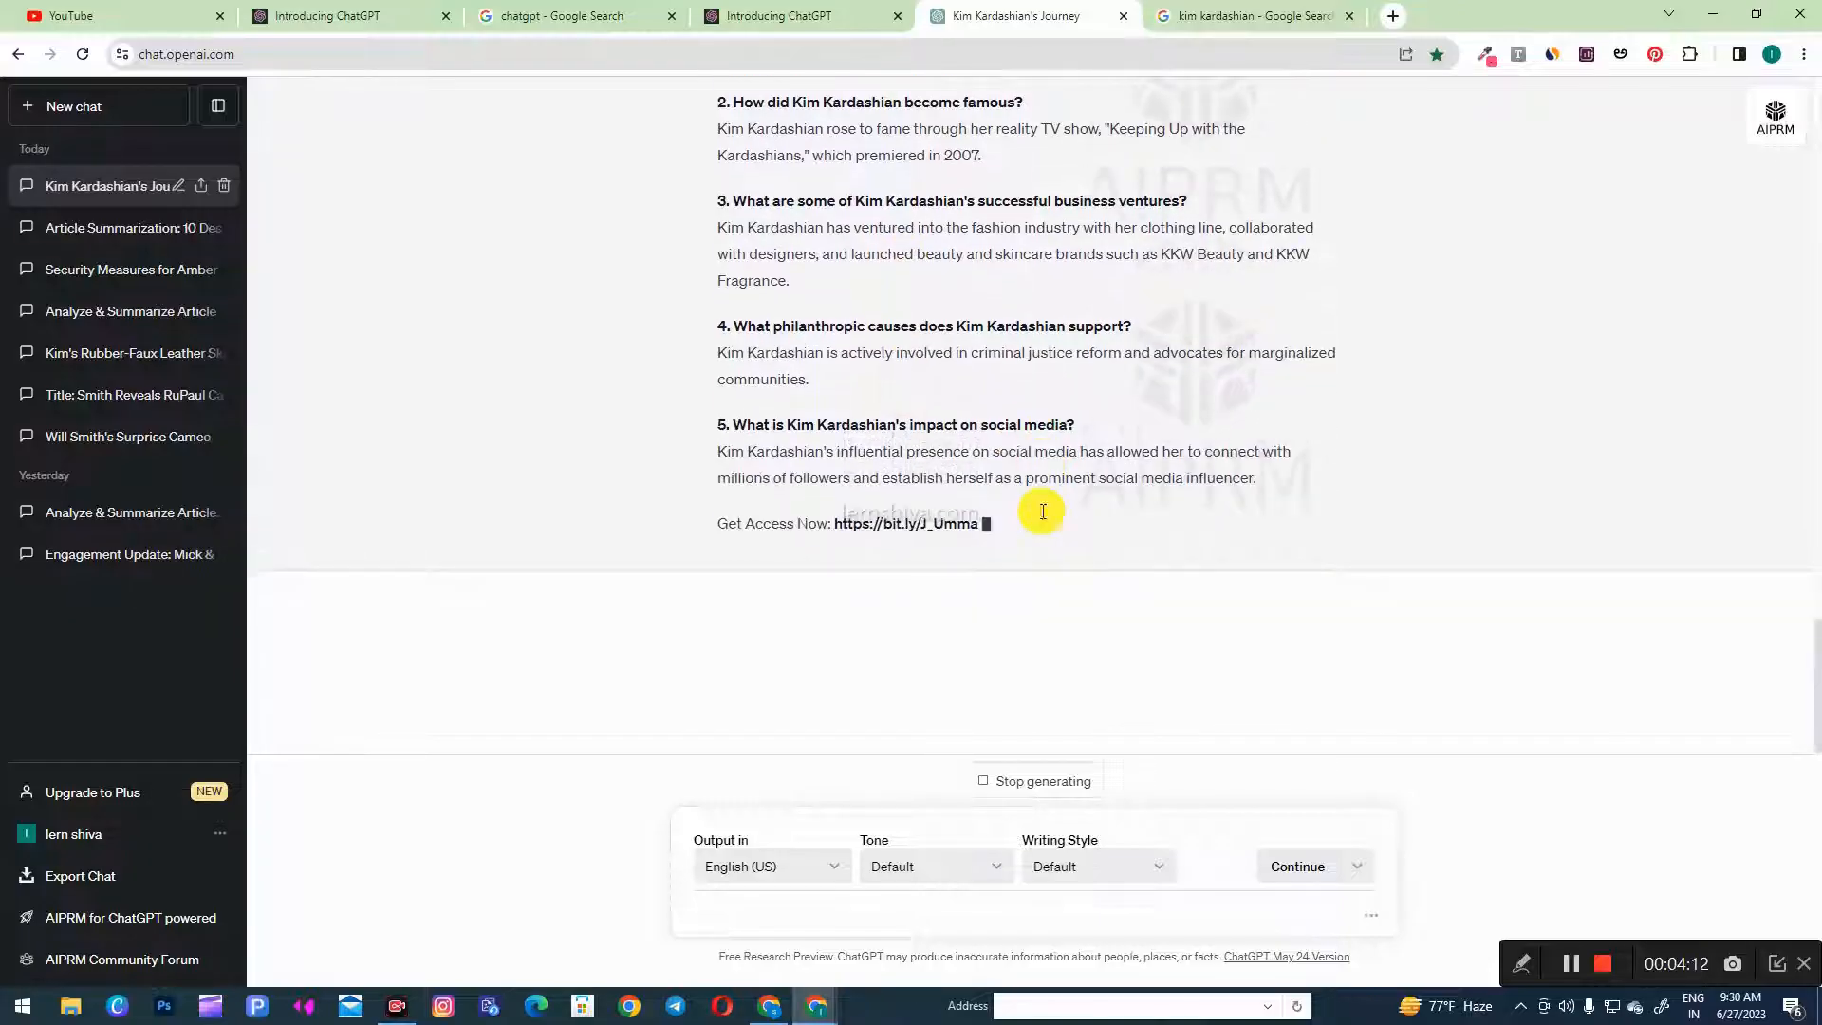
scroll(1018, 501, up, 2)
scroll(1017, 501, down, 1)
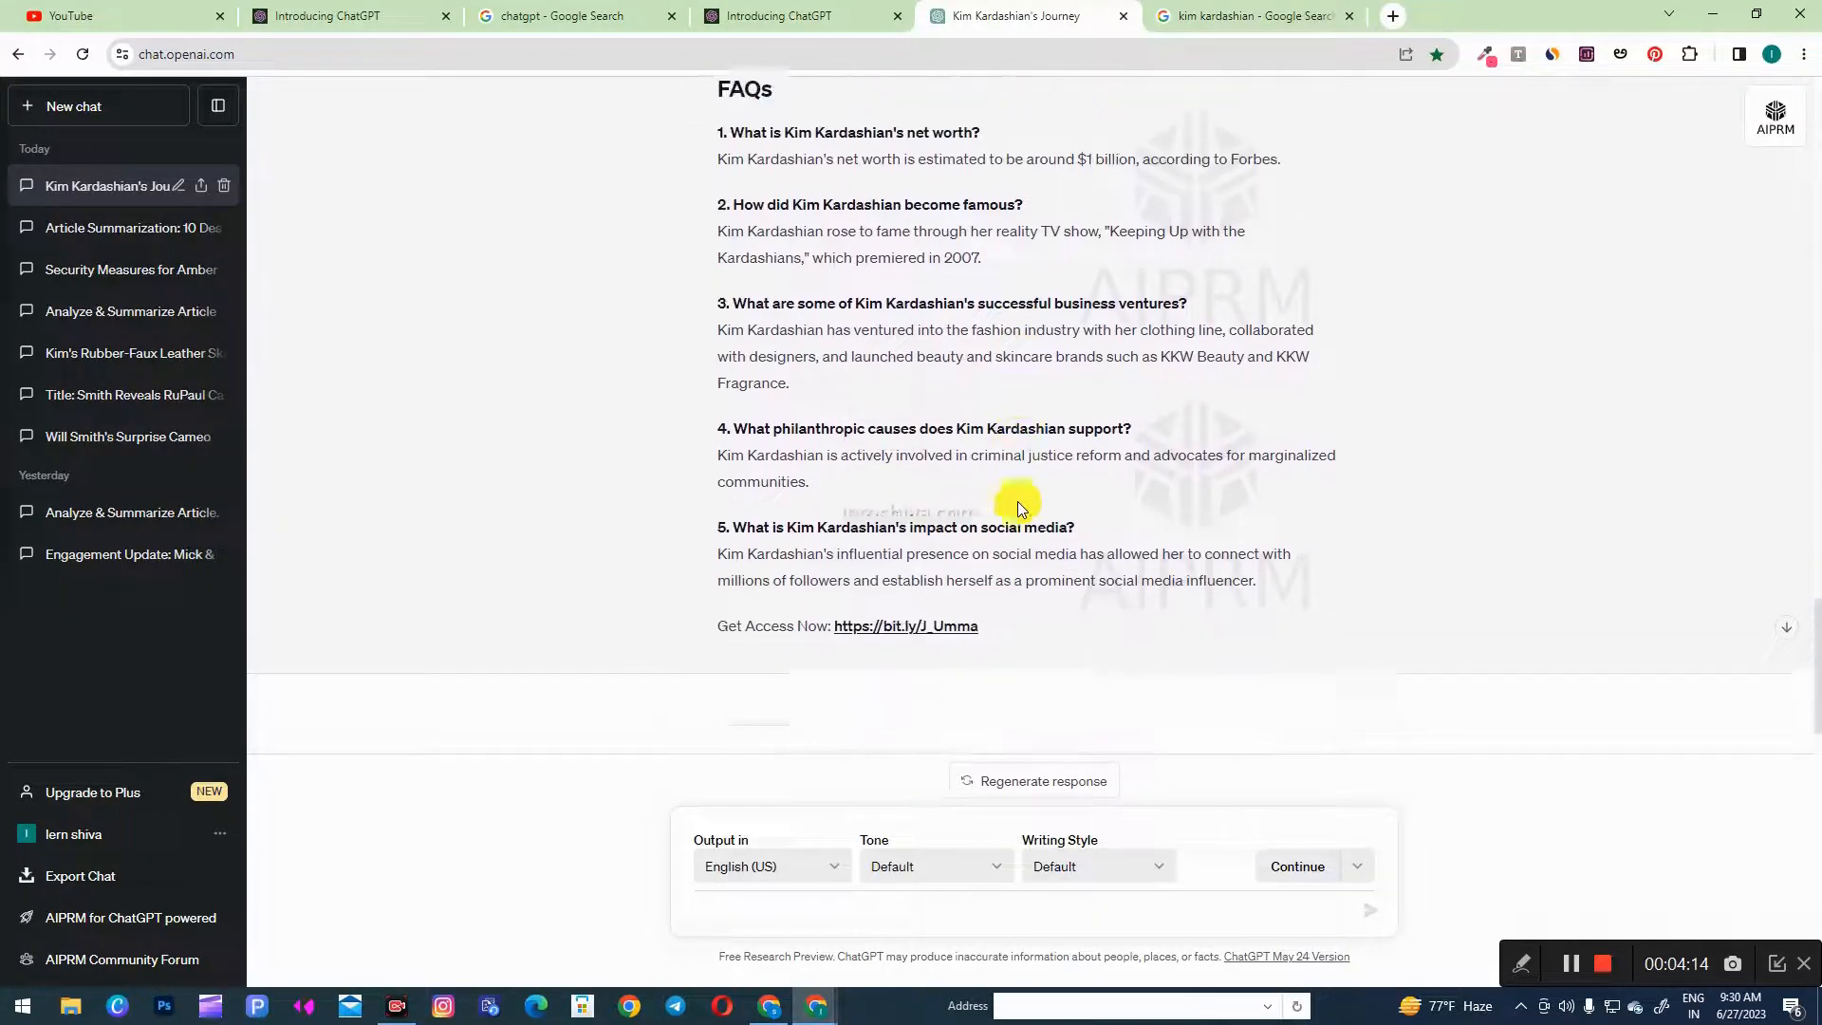
- Copy the generated article from its title through the last FAQ answer, leaving out the closing "Get Access Now" link
scroll(825, 523, up, 12)
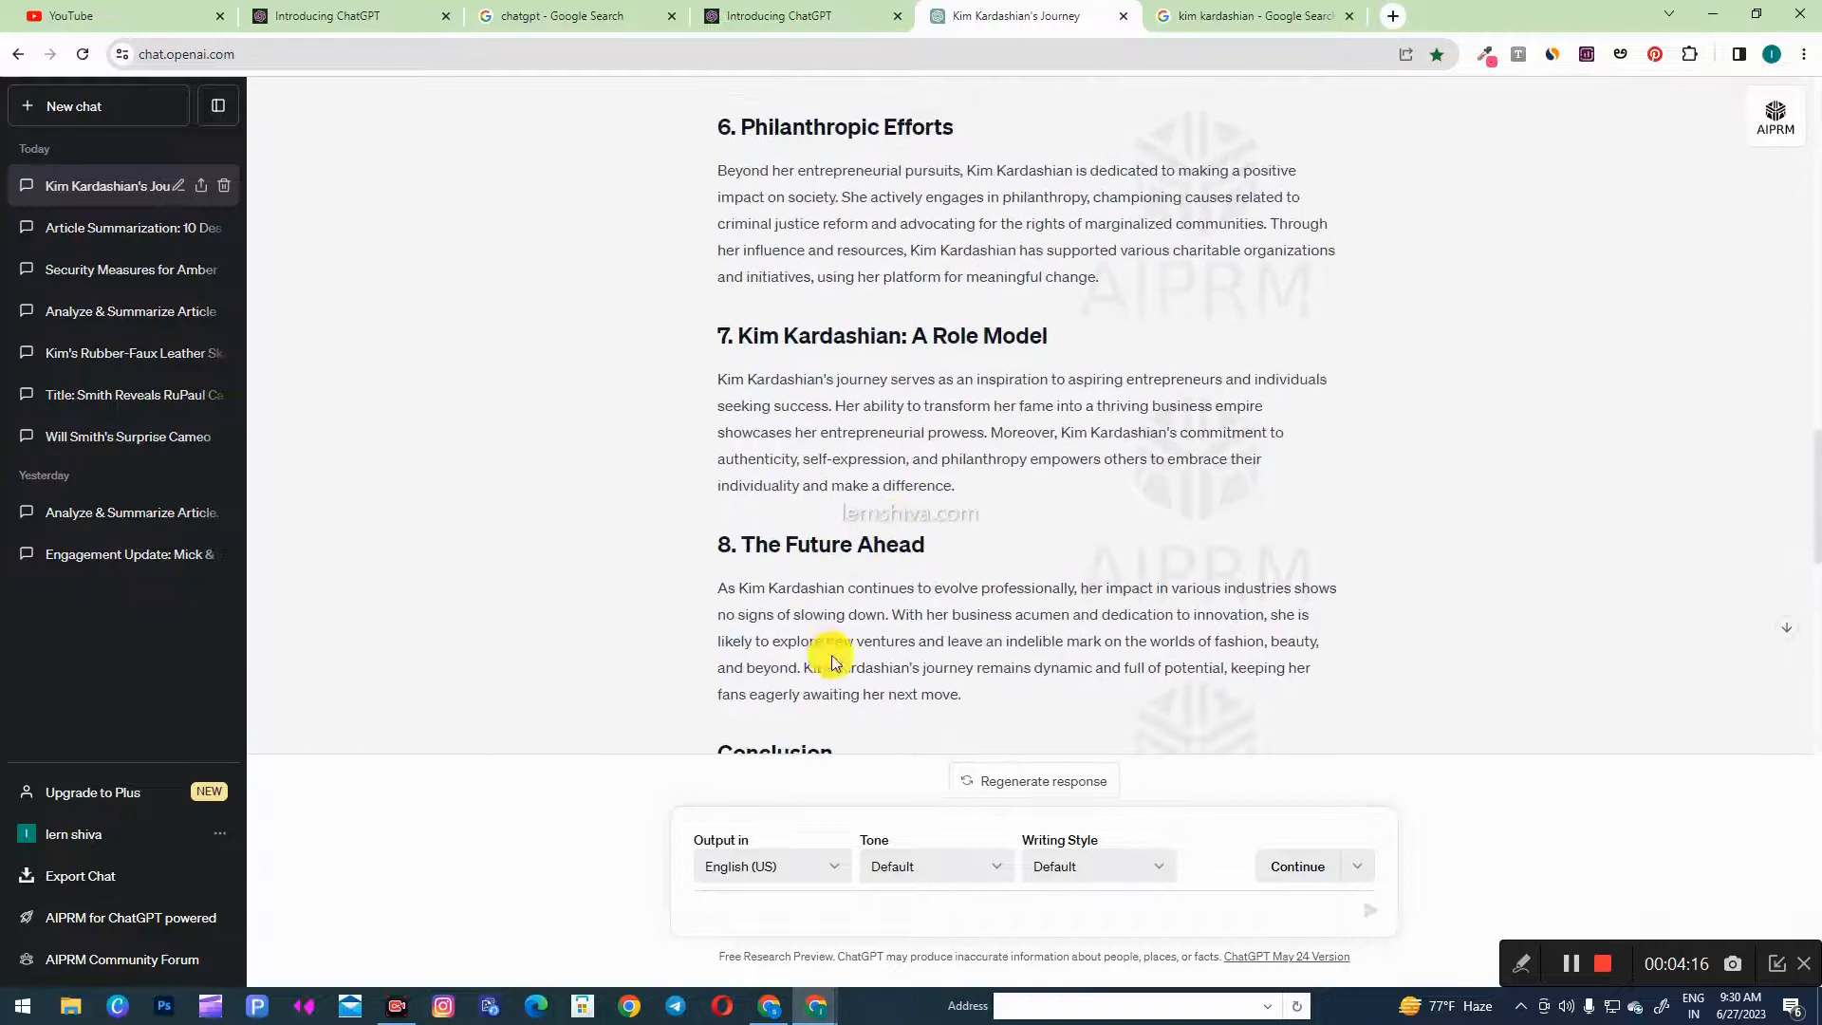
scroll(865, 513, up, 15)
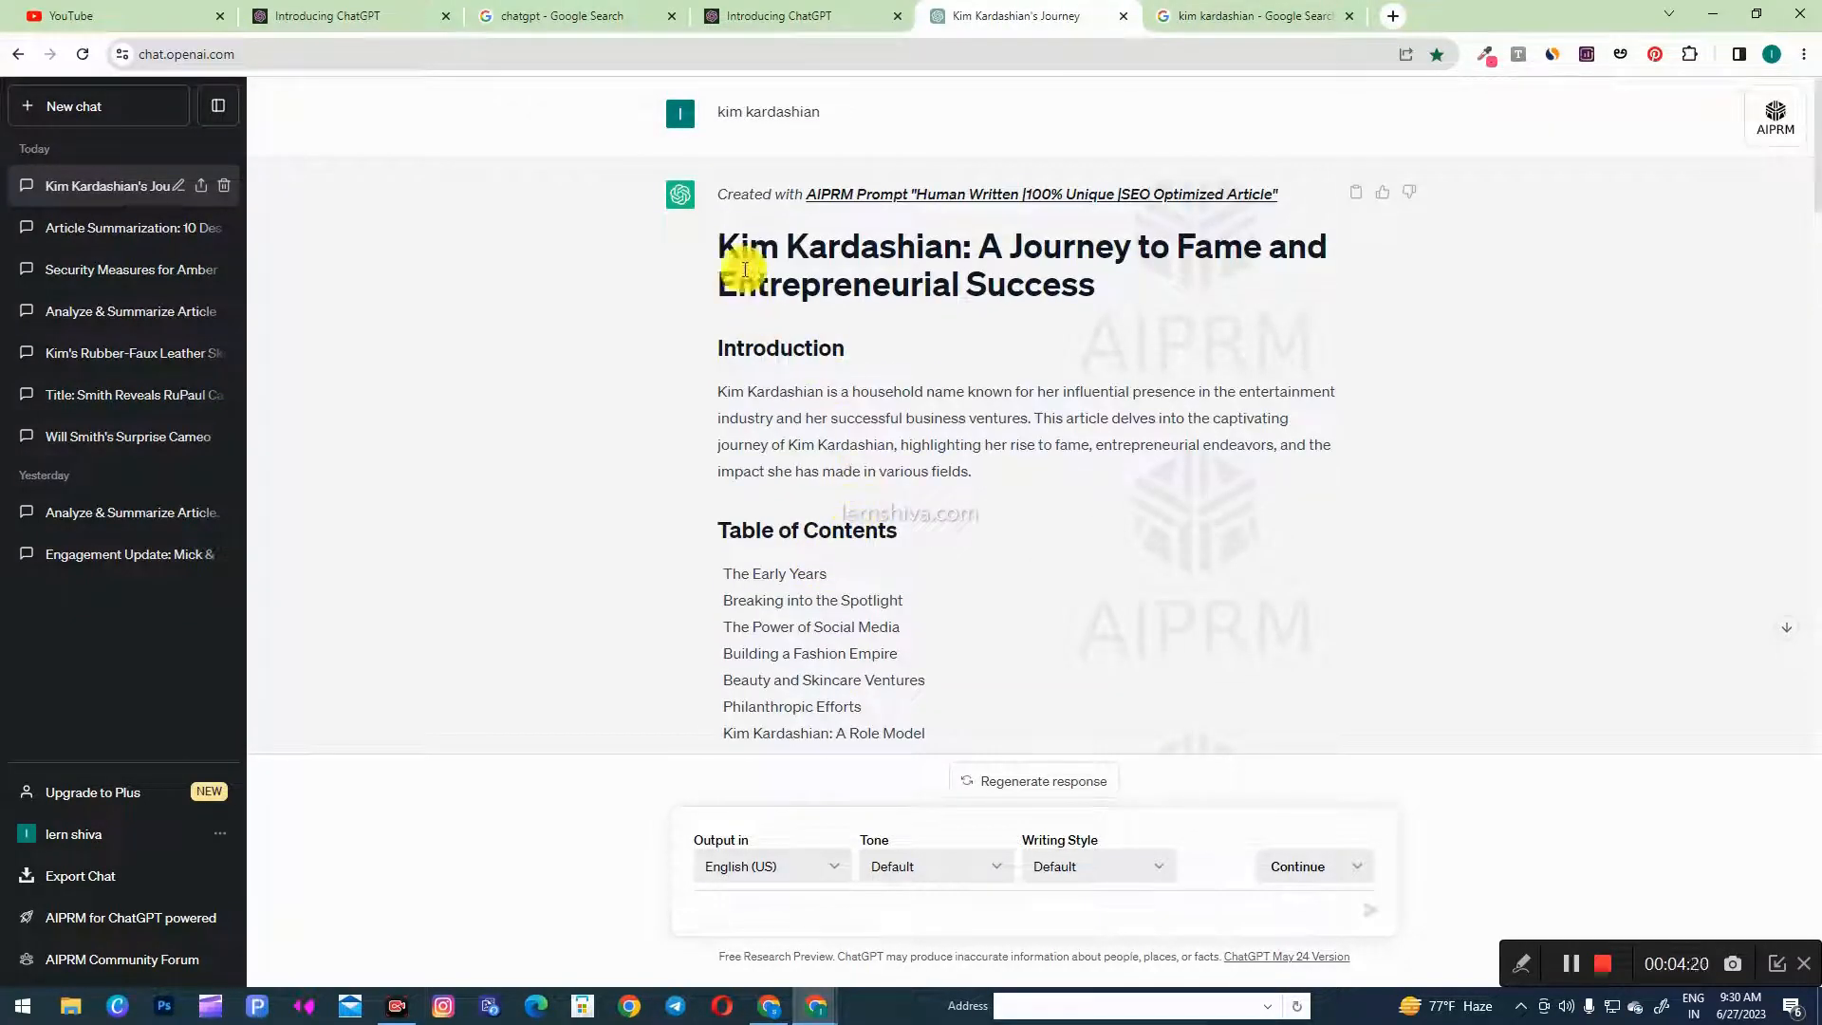
drag(719, 239, 1325, 504)
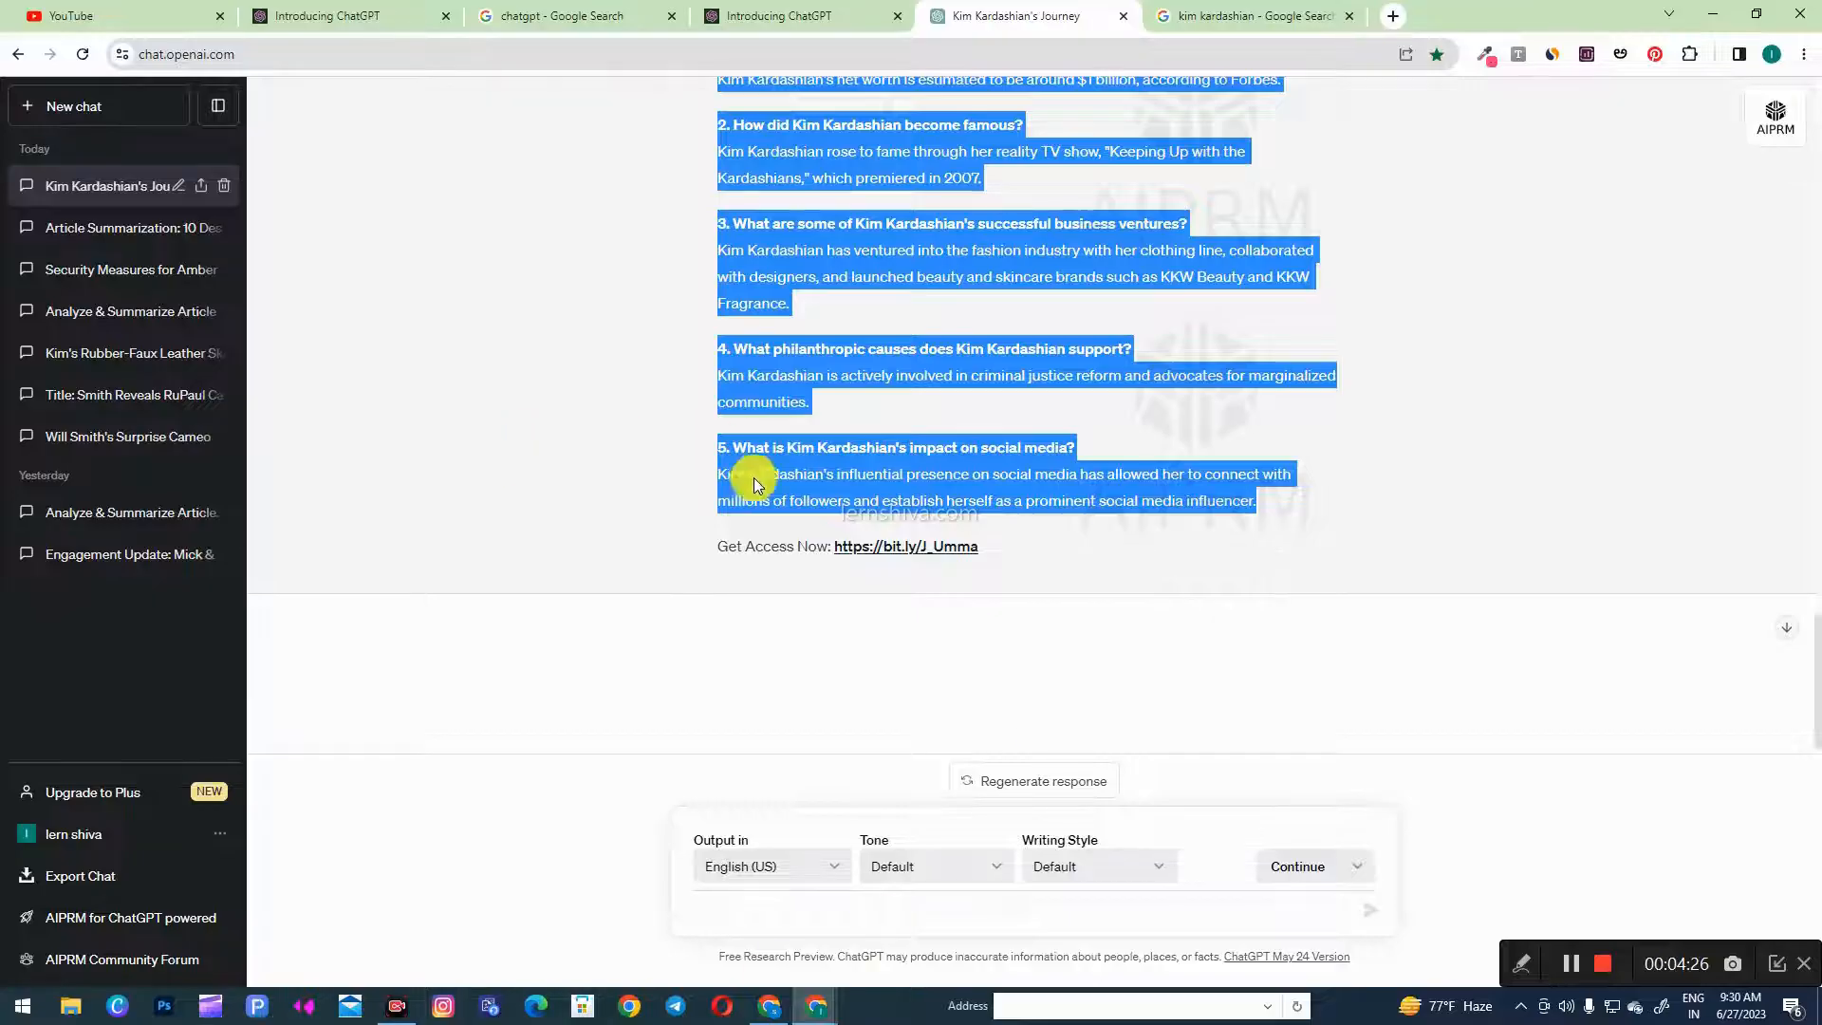
scroll(754, 477, up, 20)
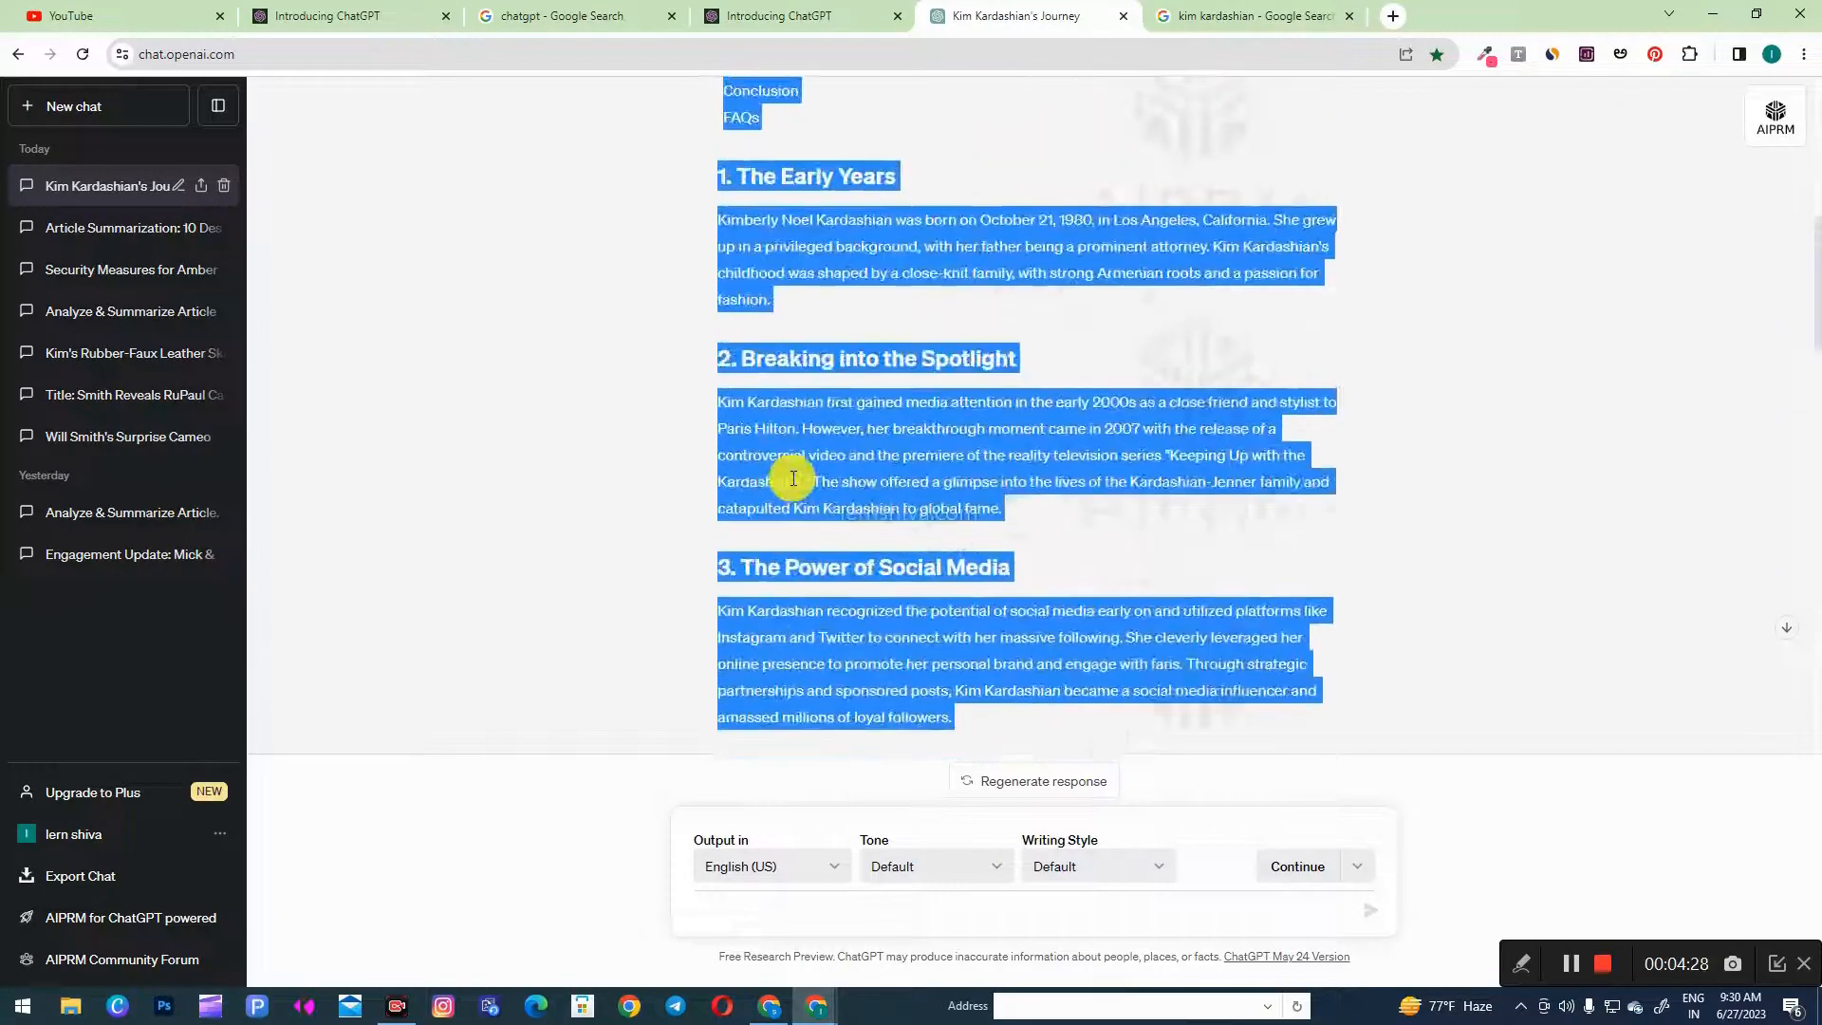
scroll(794, 478, up, 9)
right_click(828, 275)
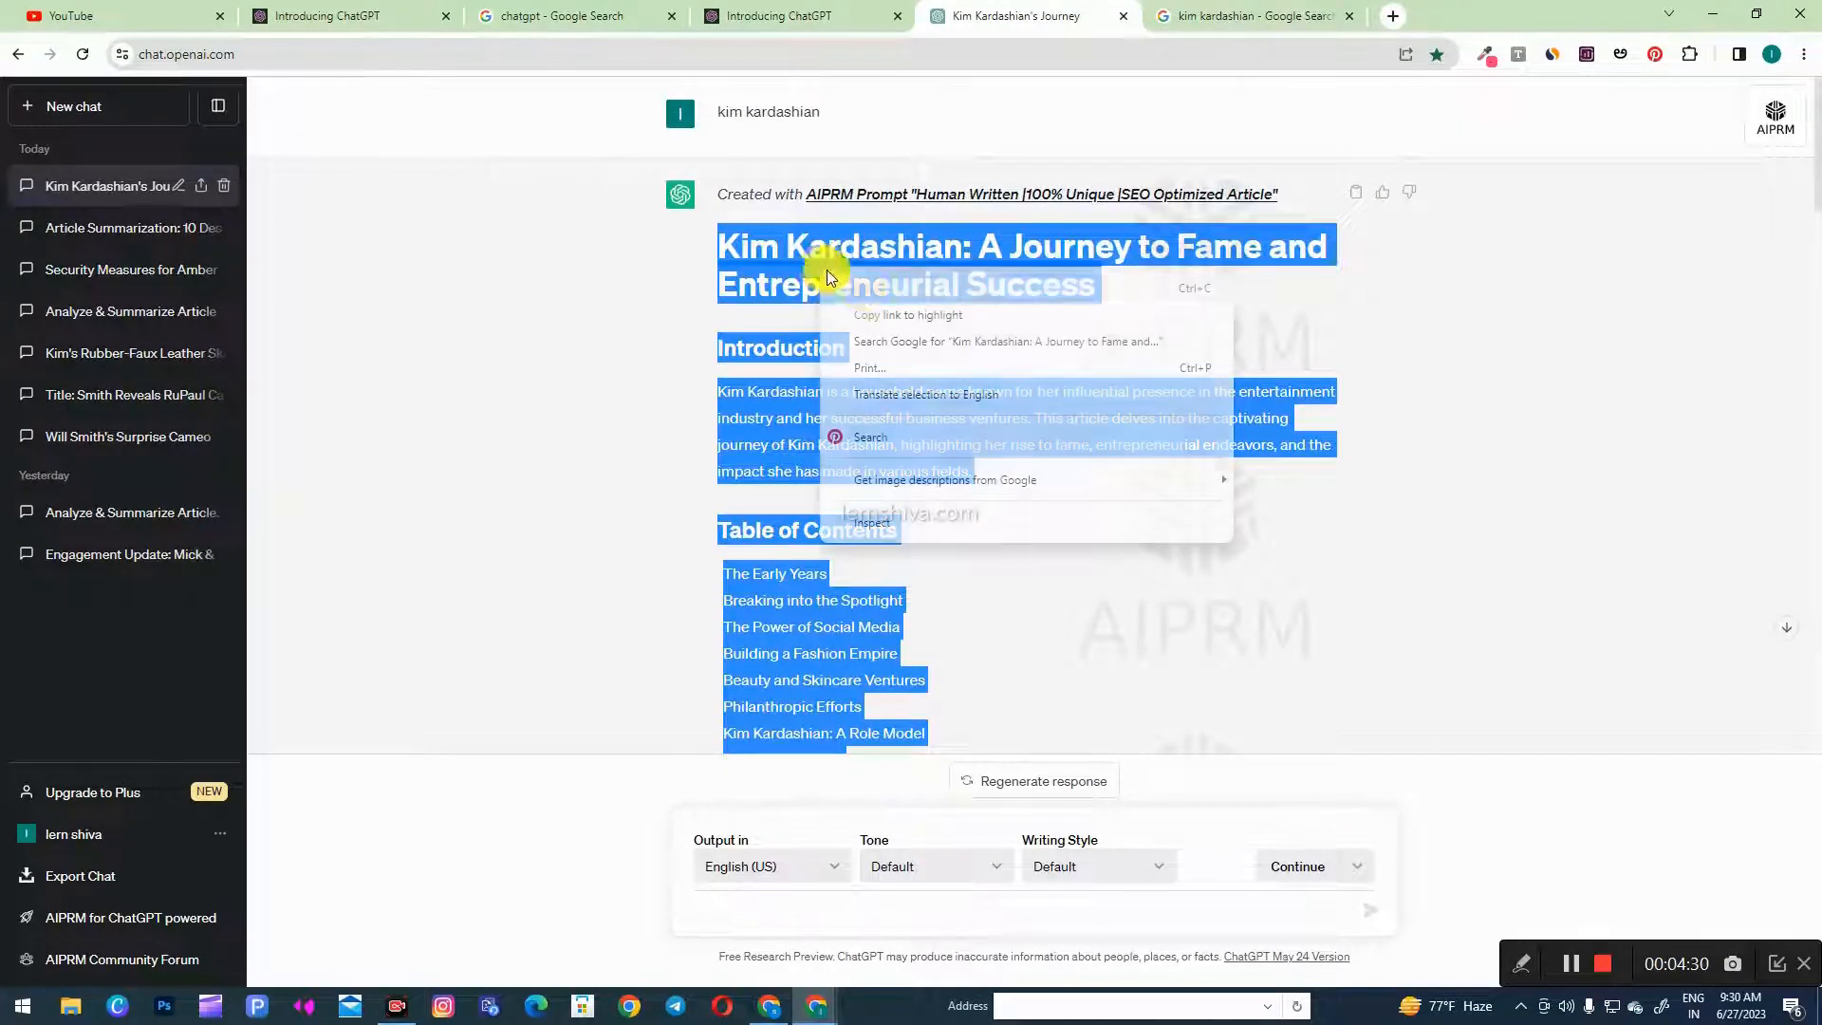
click(864, 289)
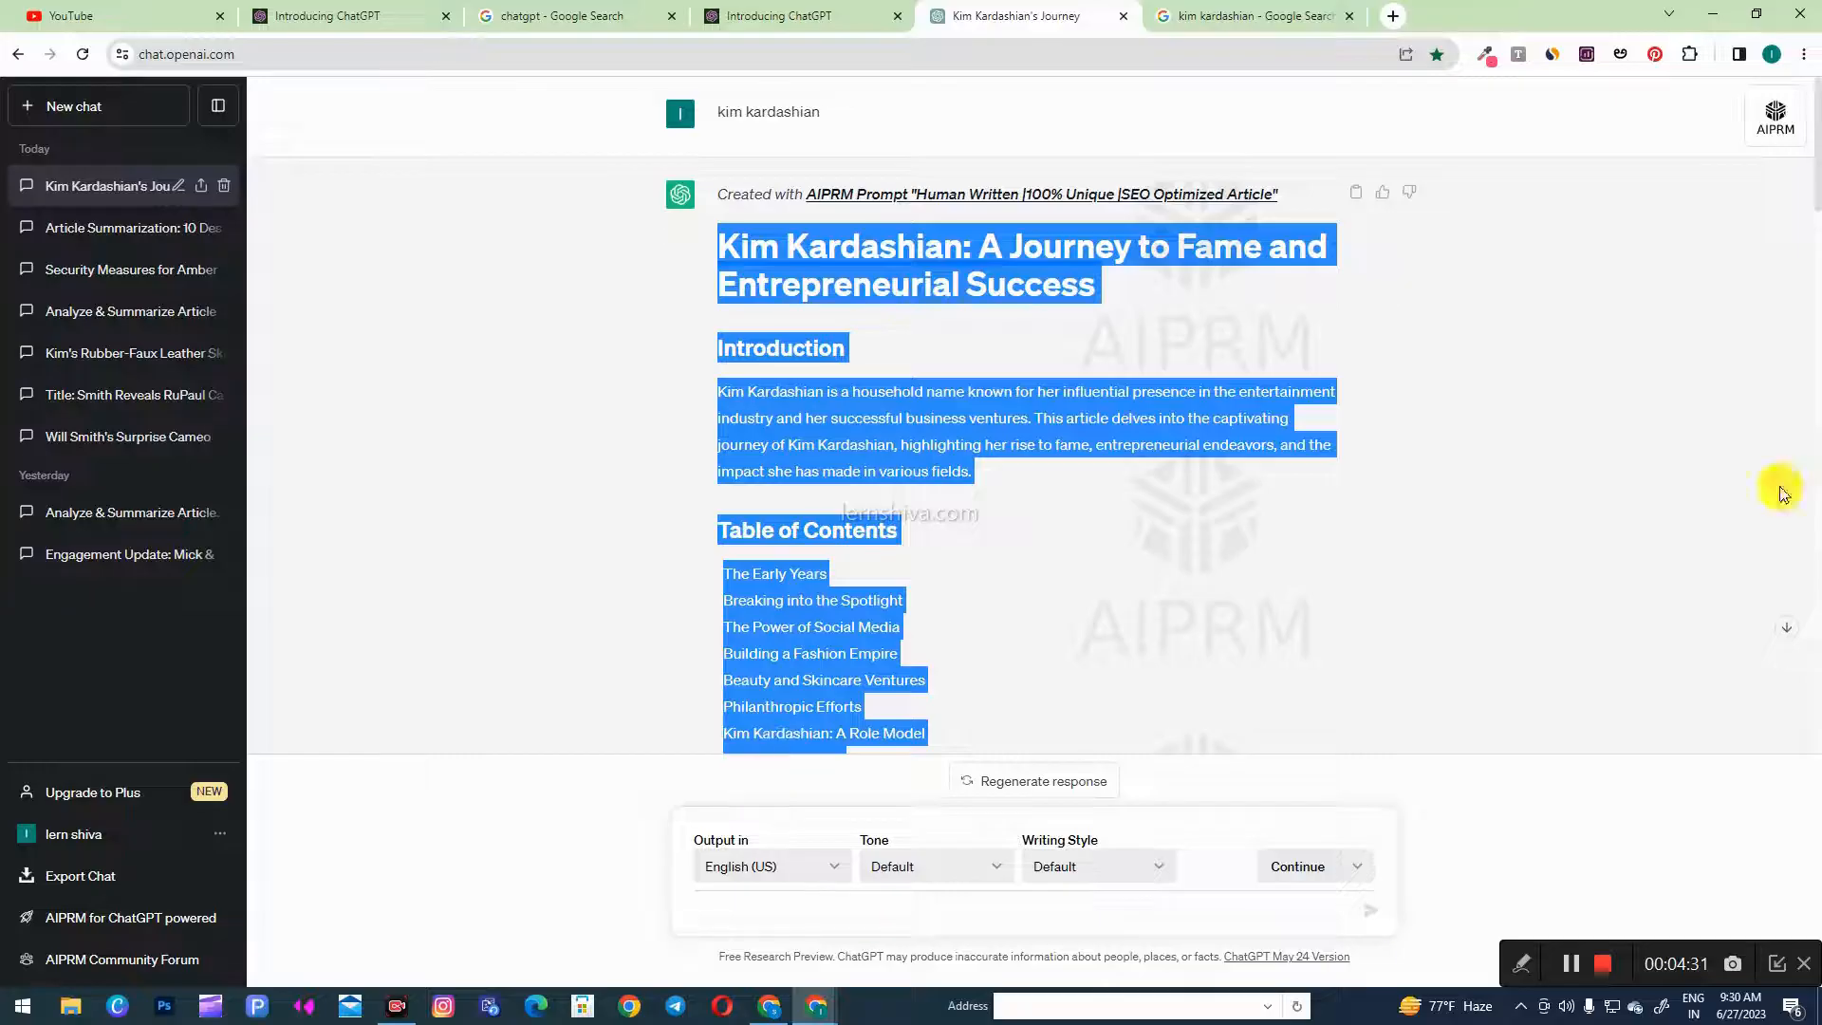
- Search Google for "ai detector" in a new tab and look through the results
click(1399, 17)
click(1018, 421)
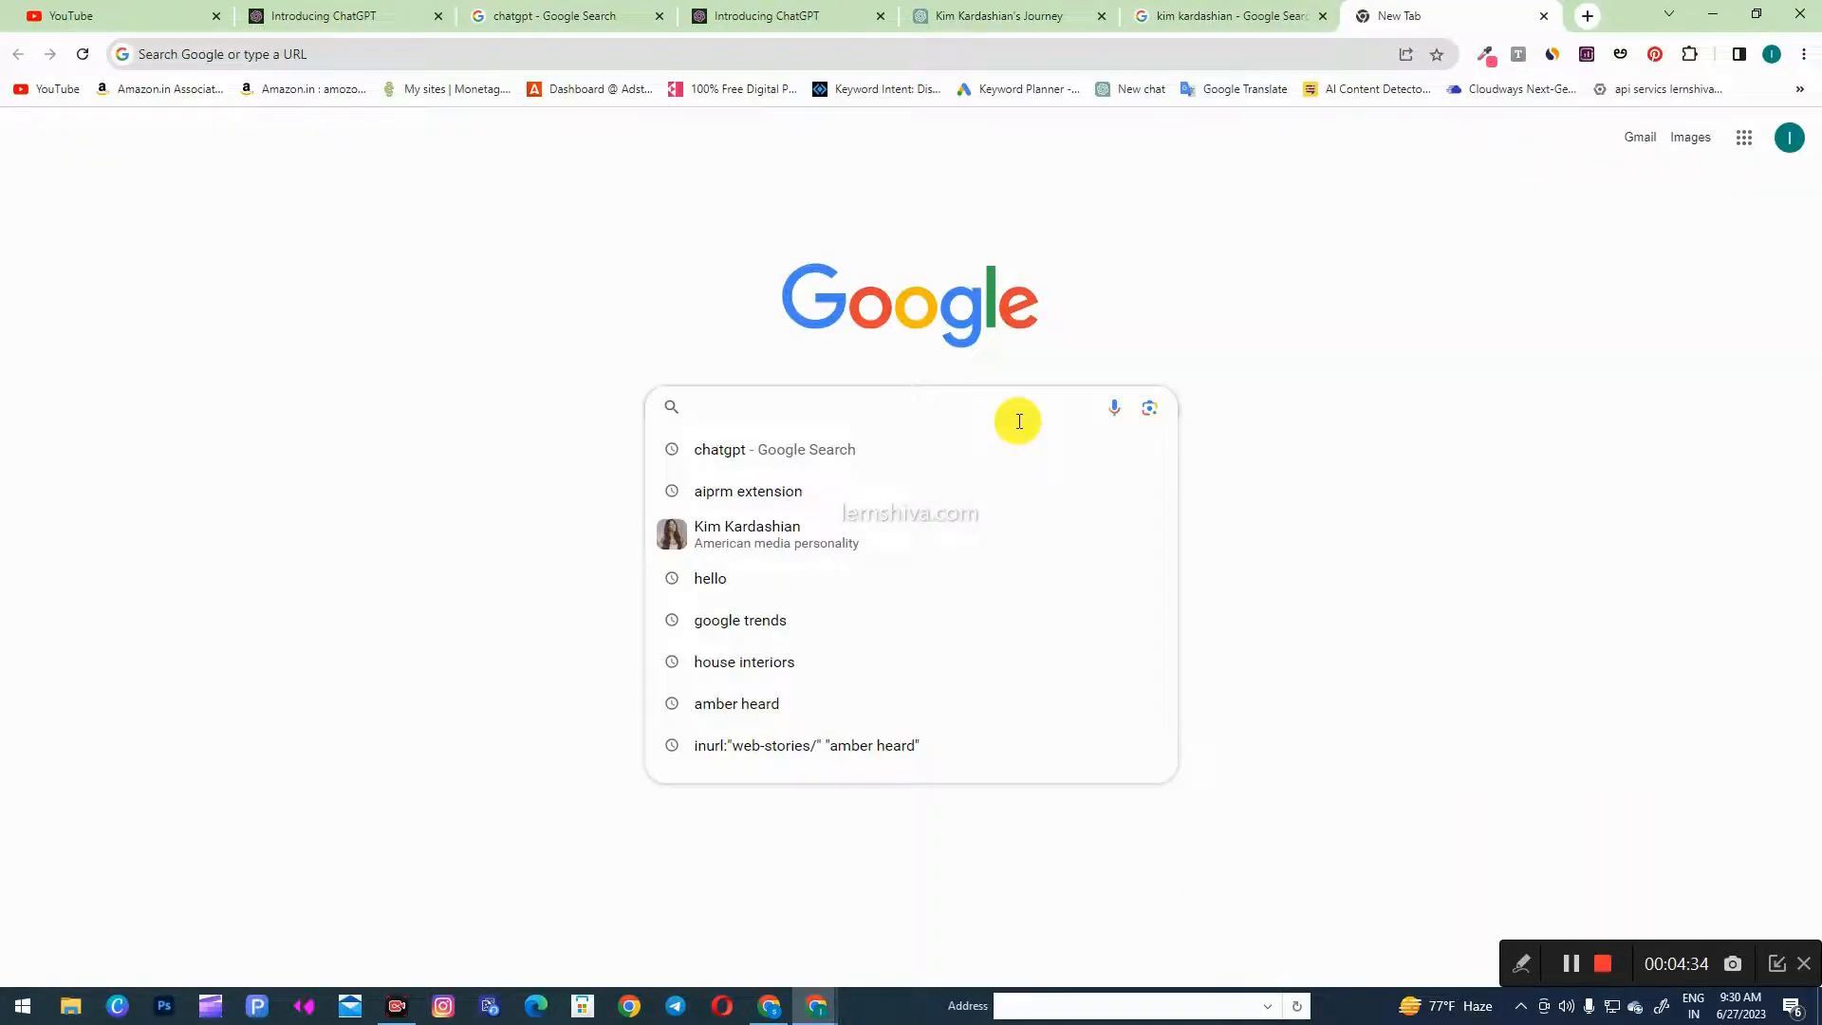
text(ai)
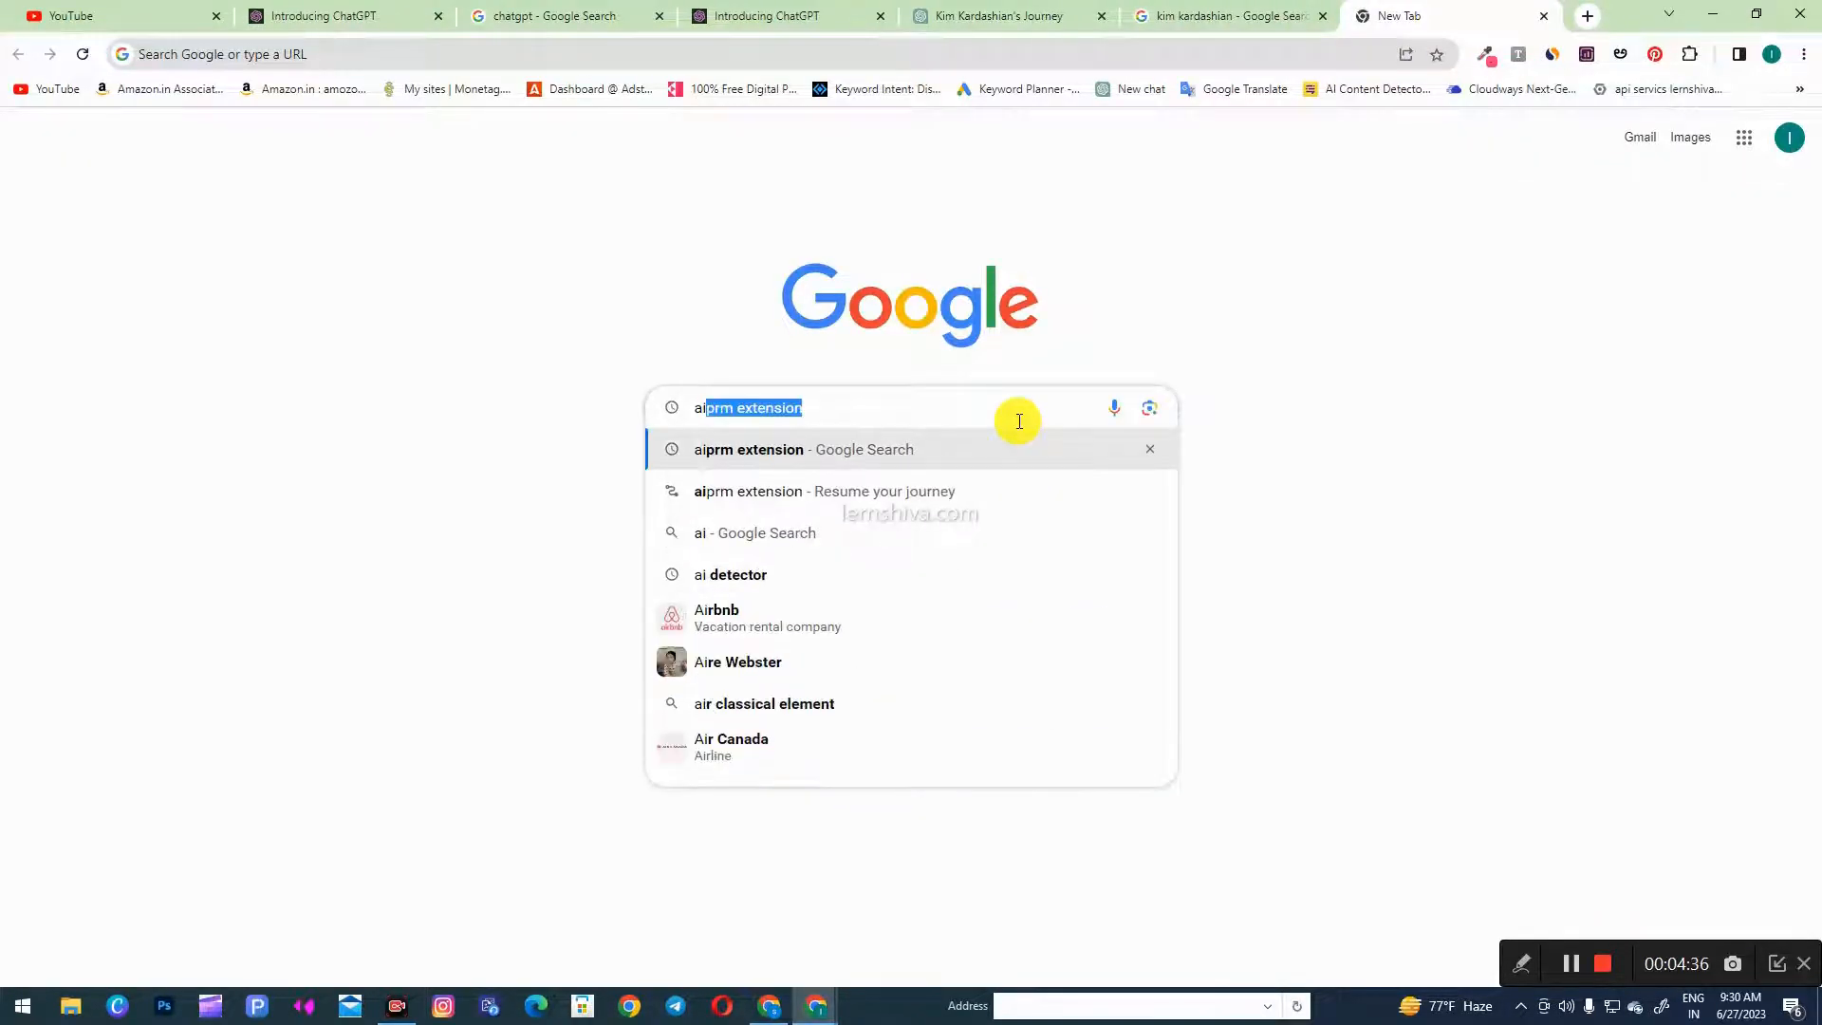
click(815, 574)
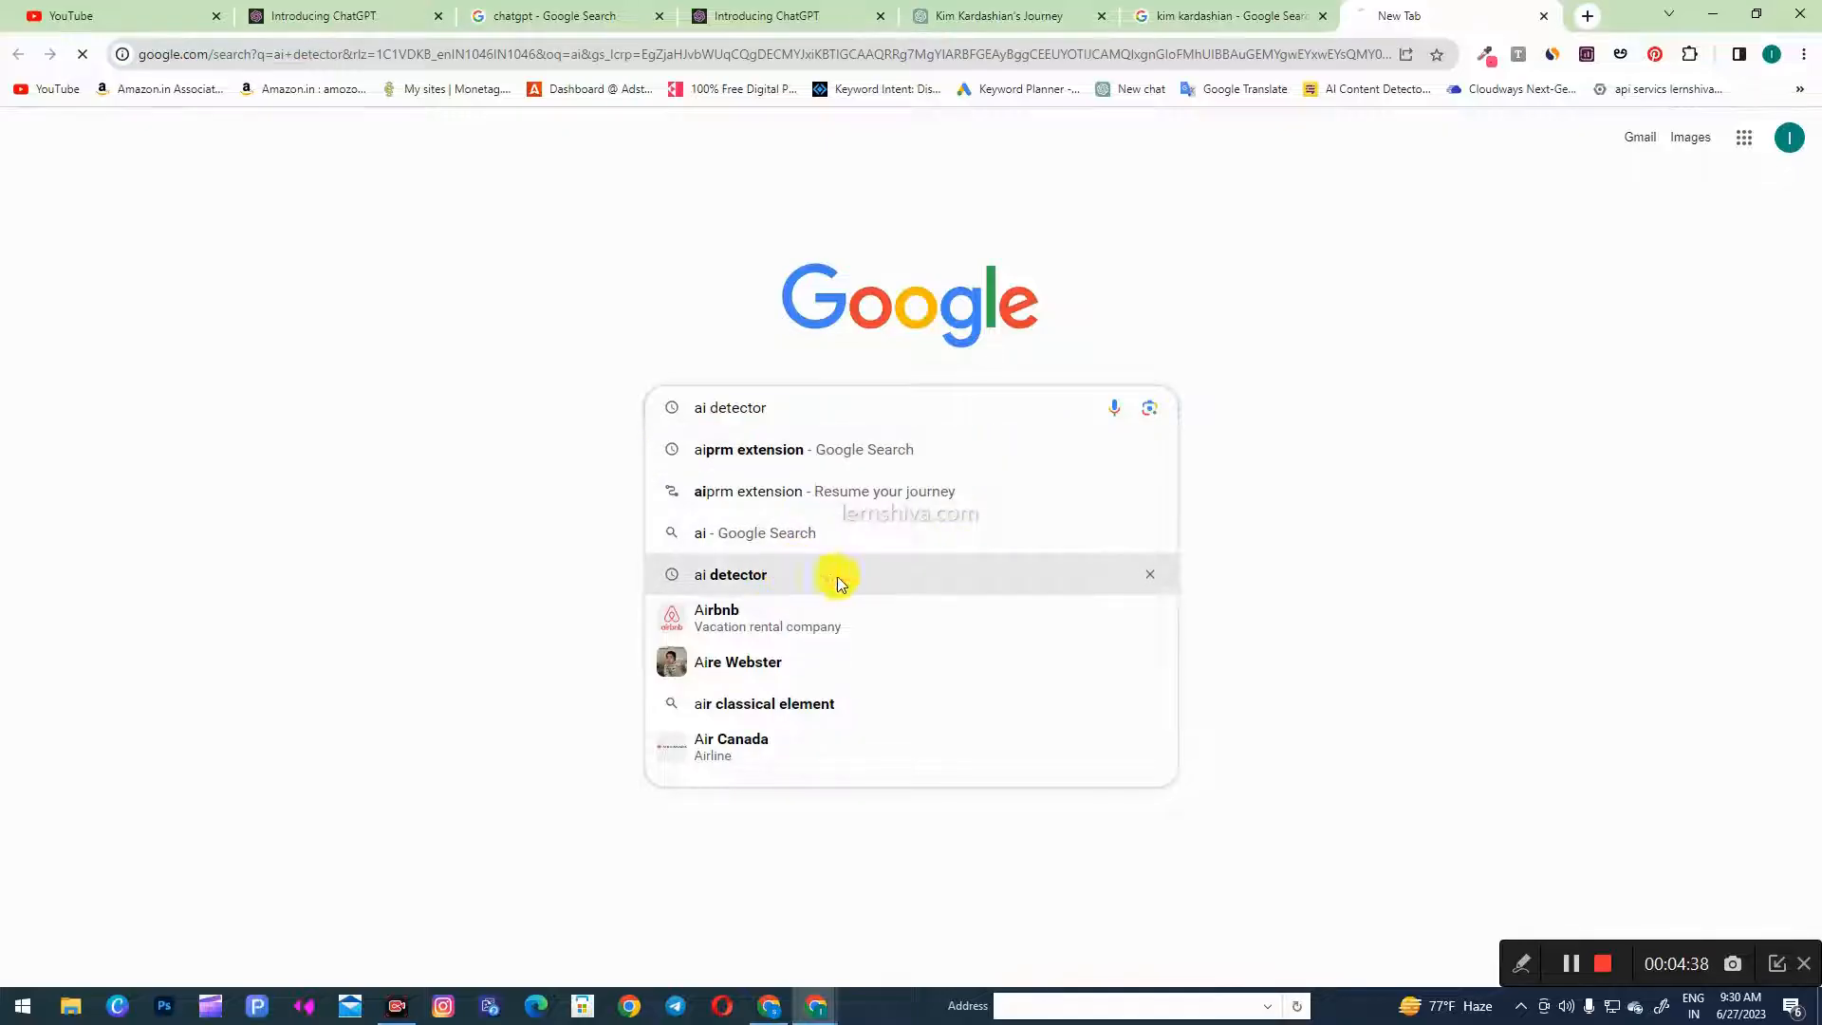
scroll(441, 424, down, 8)
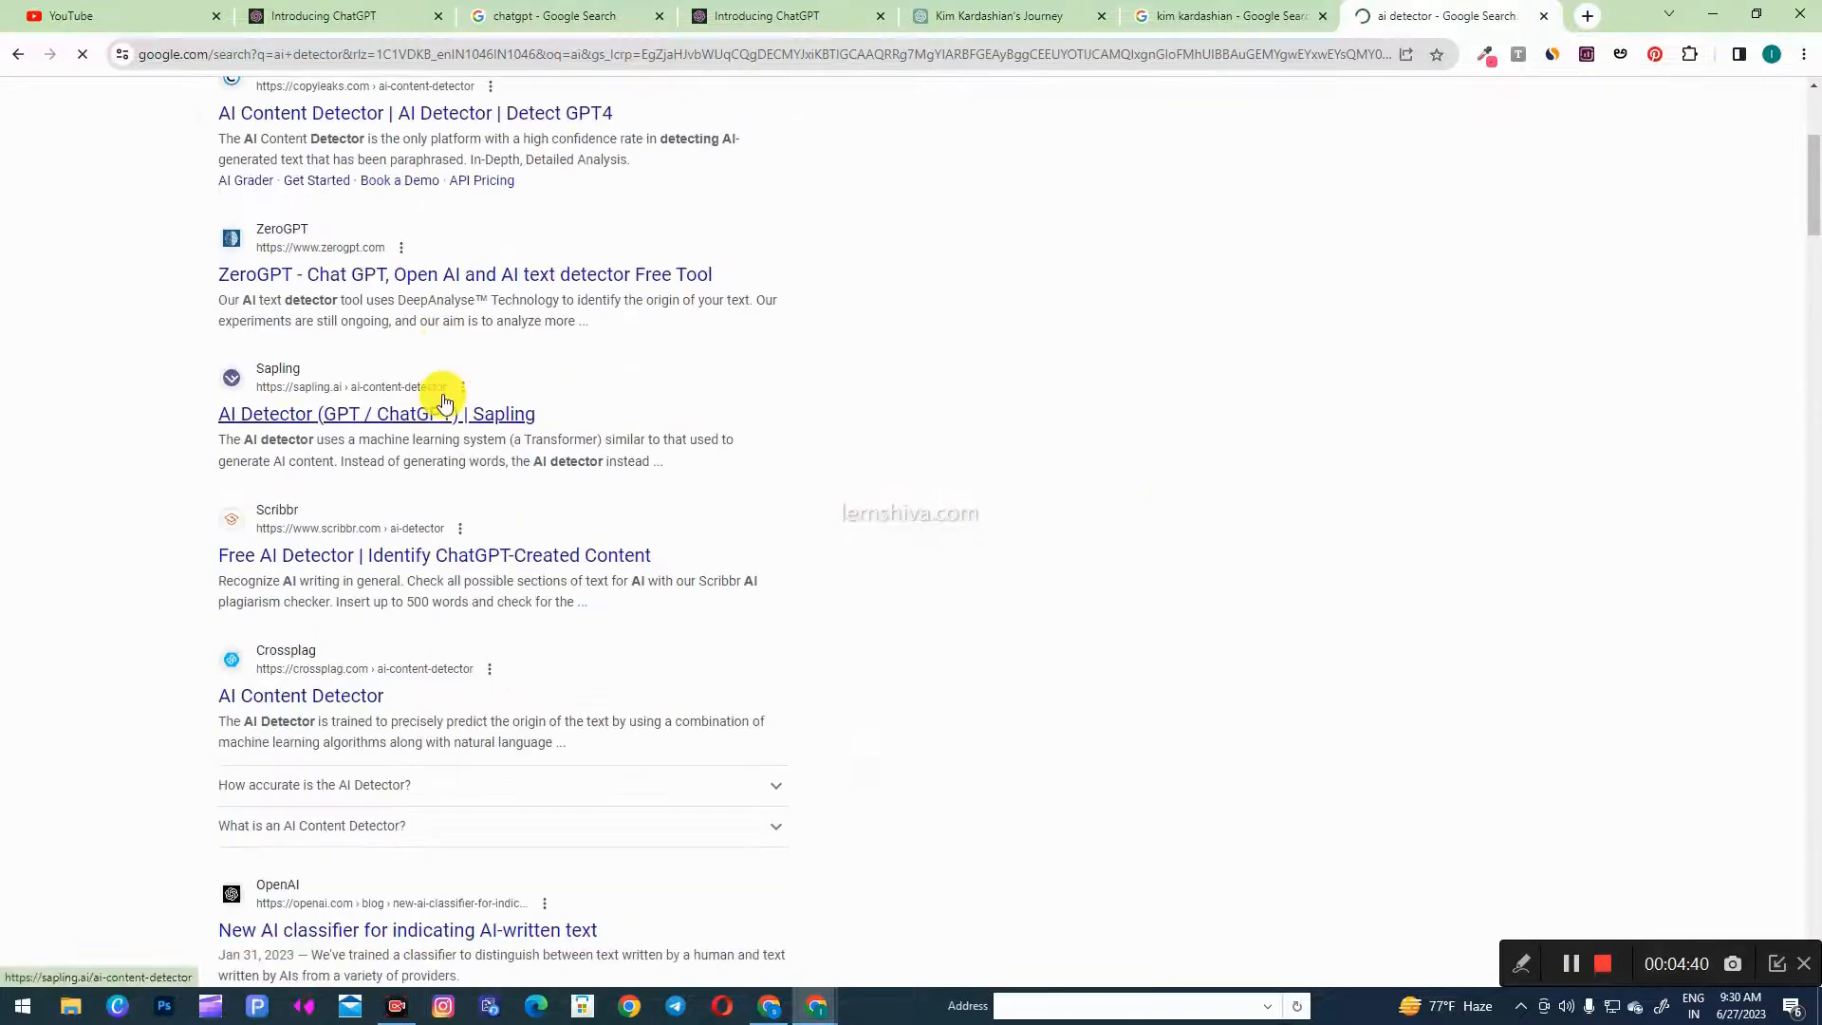
scroll(612, 448, up, 8)
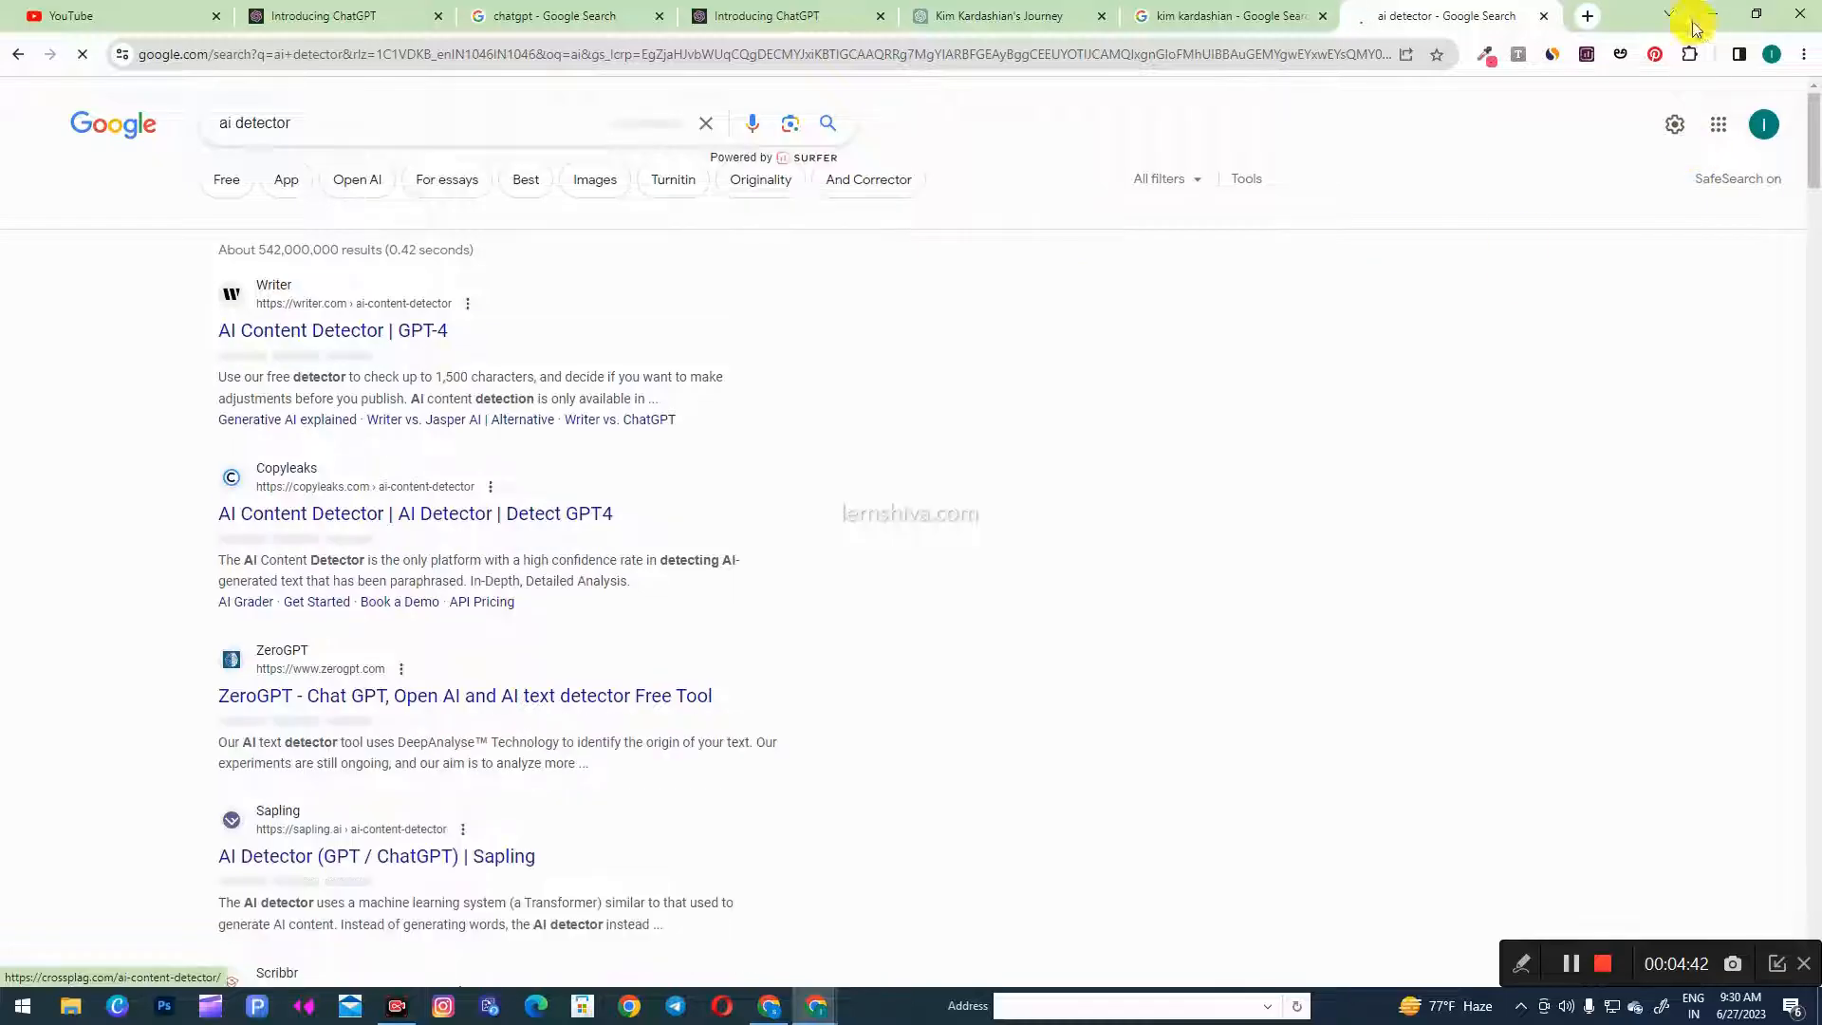
- Open the bookmarked Content at Scale AI content detector in another new tab
click(1575, 26)
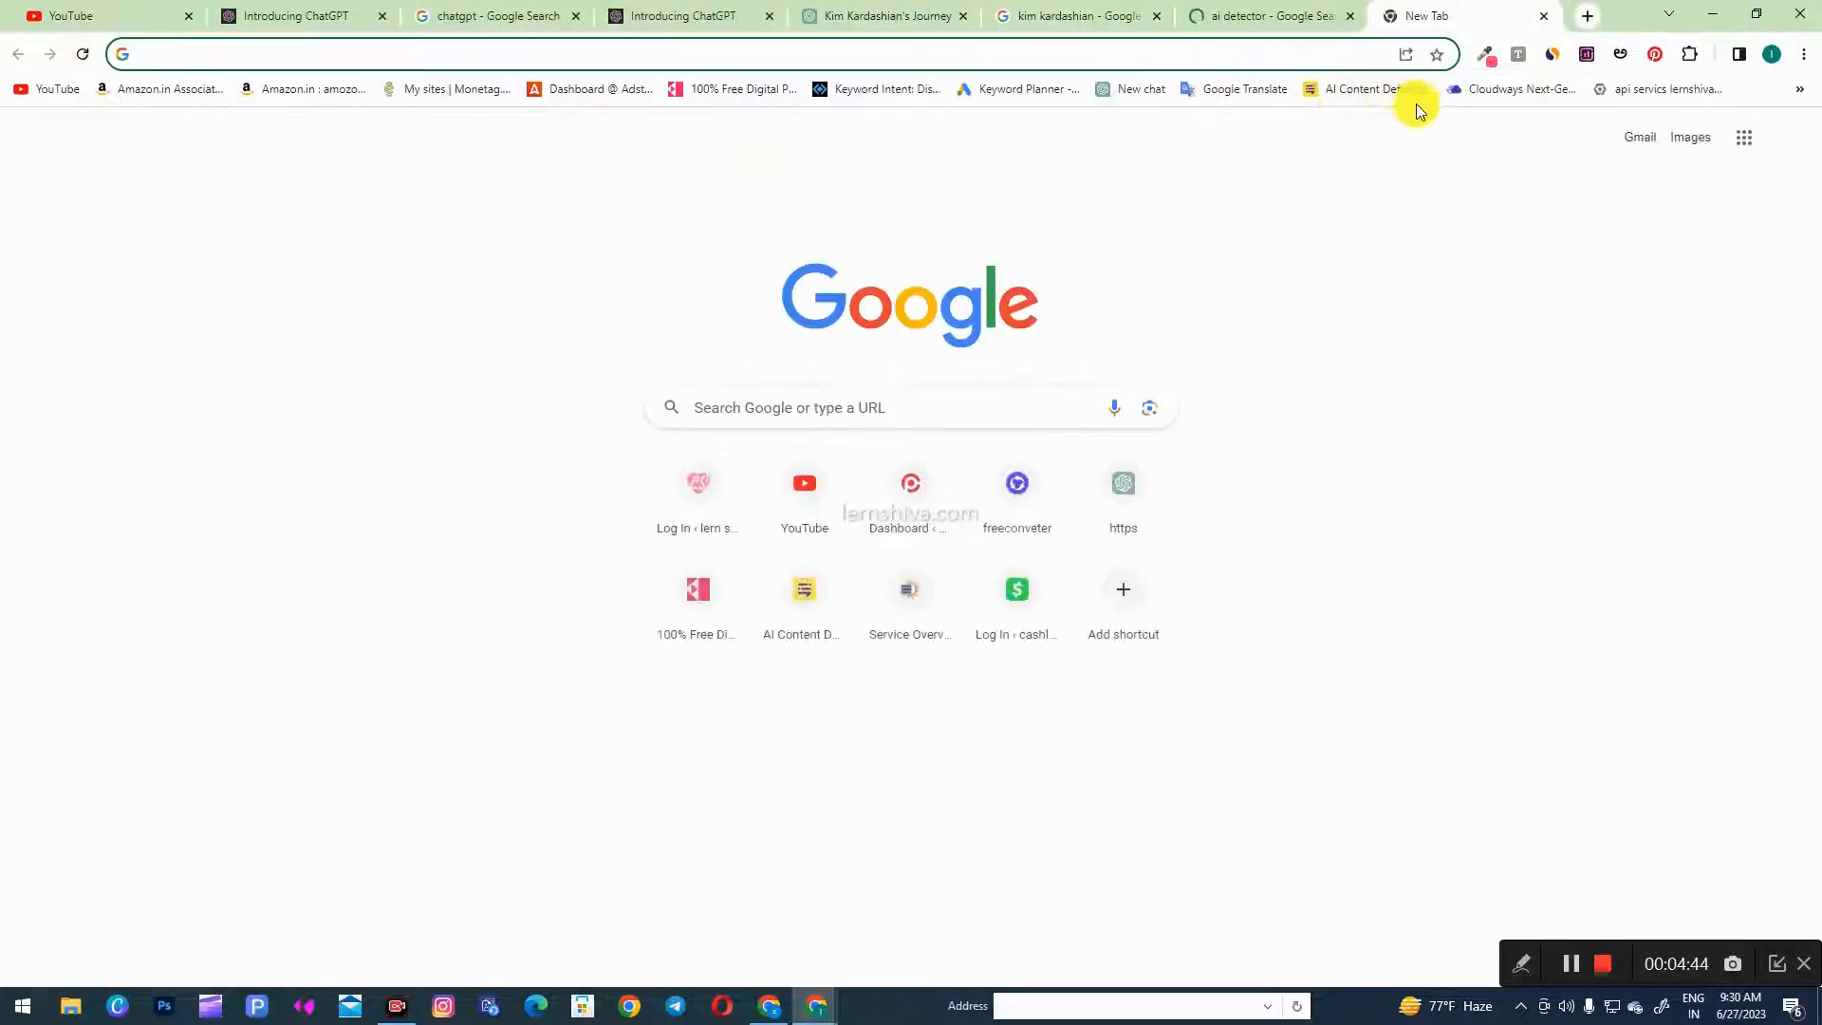
click(1372, 91)
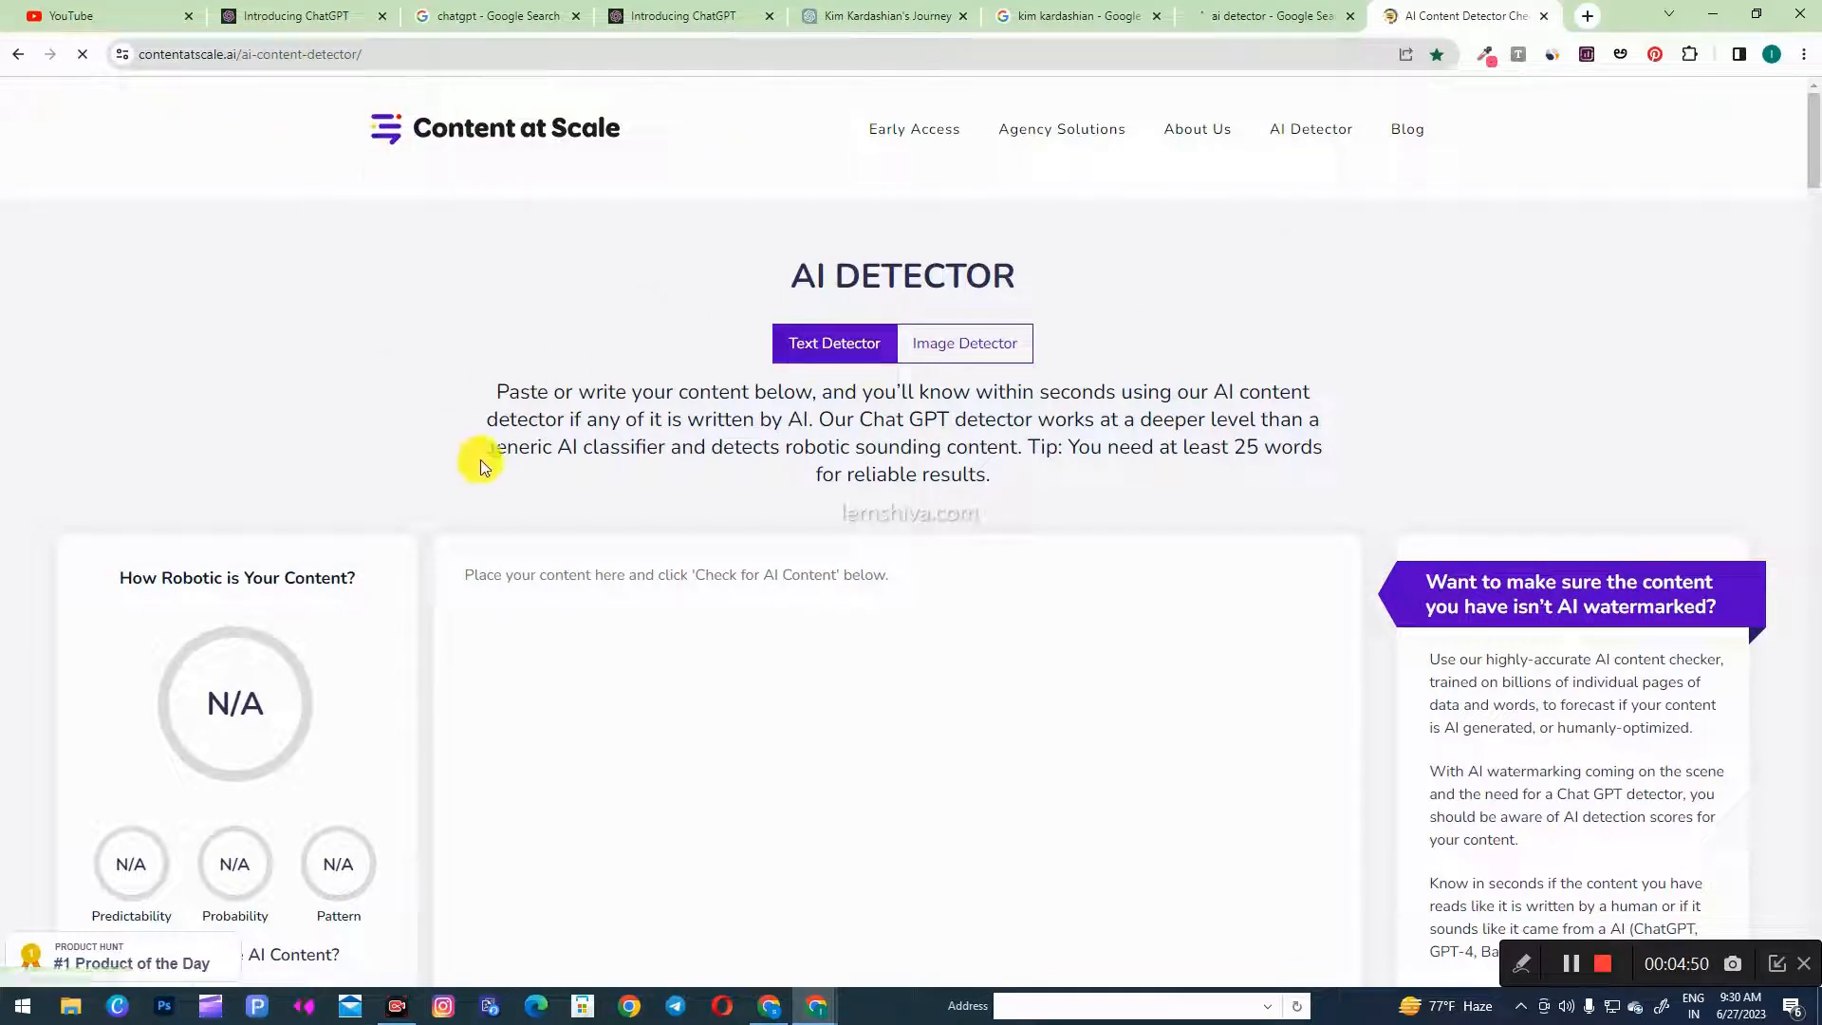
drag(275, 57, 480, 53)
click(480, 53)
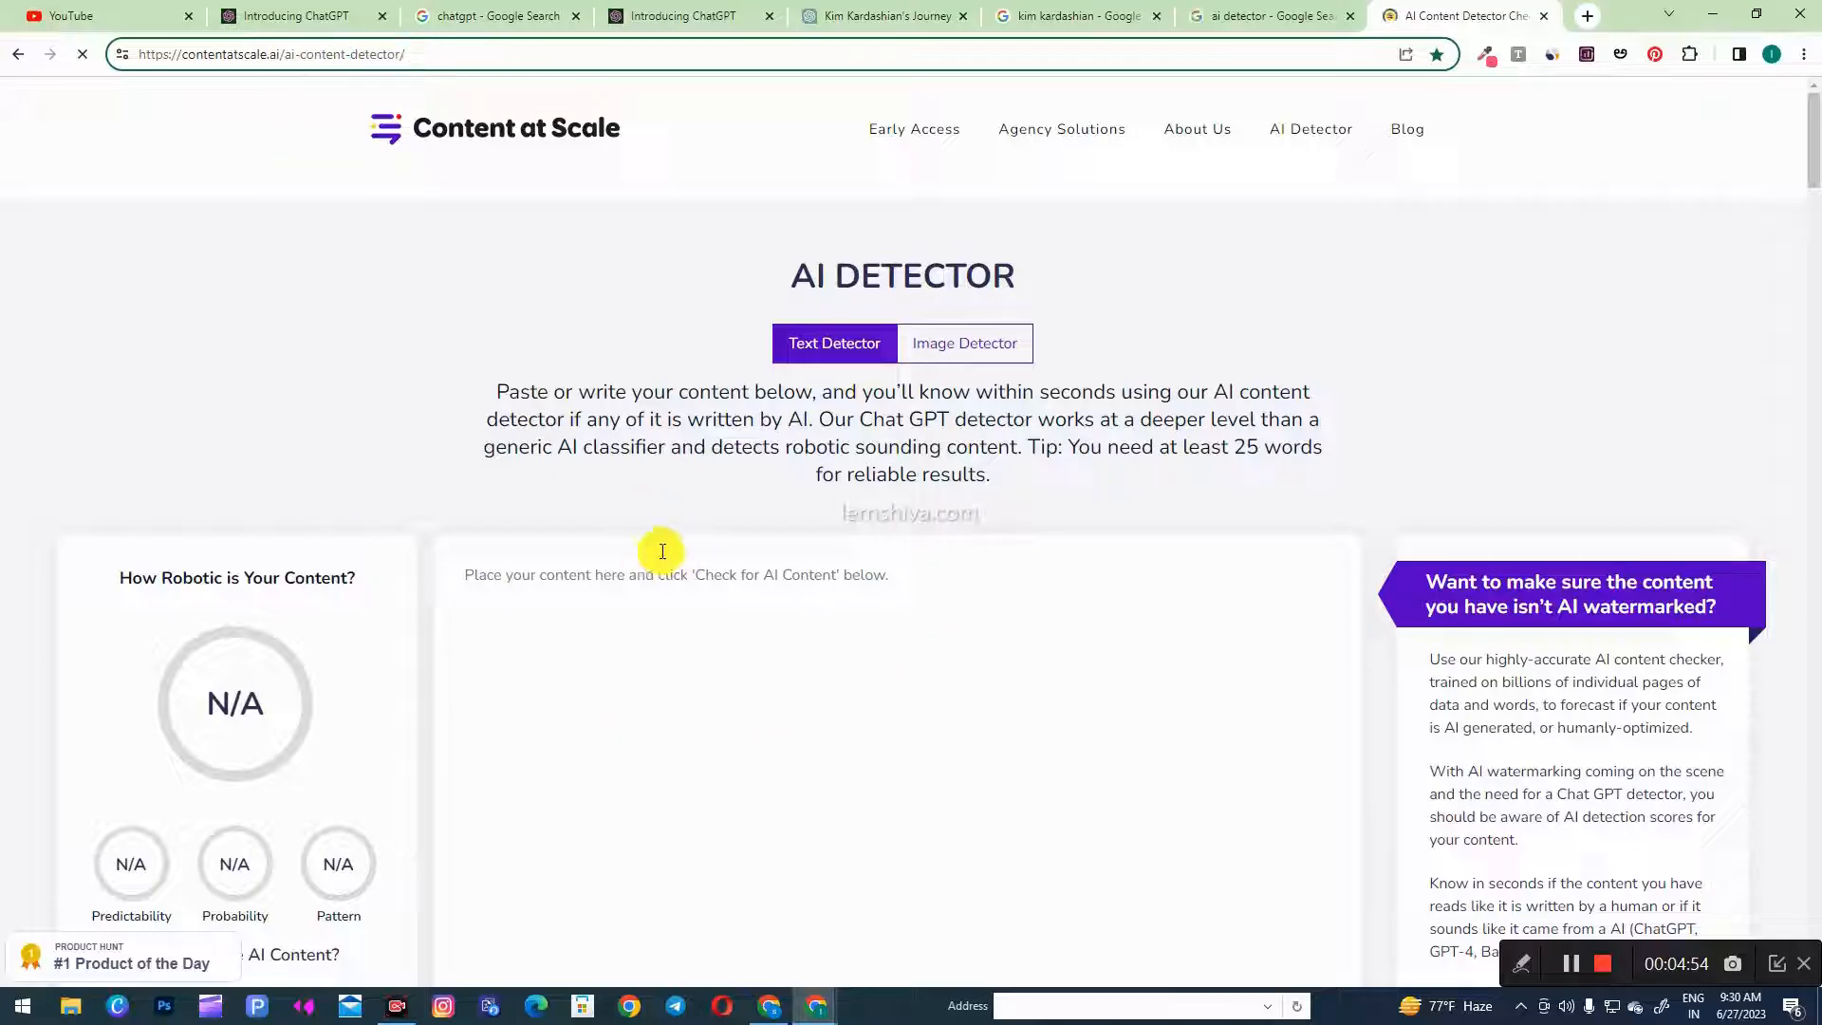
- Paste the copied Kim Kardashian article into the text detector's content area
scroll(680, 602, down, 2)
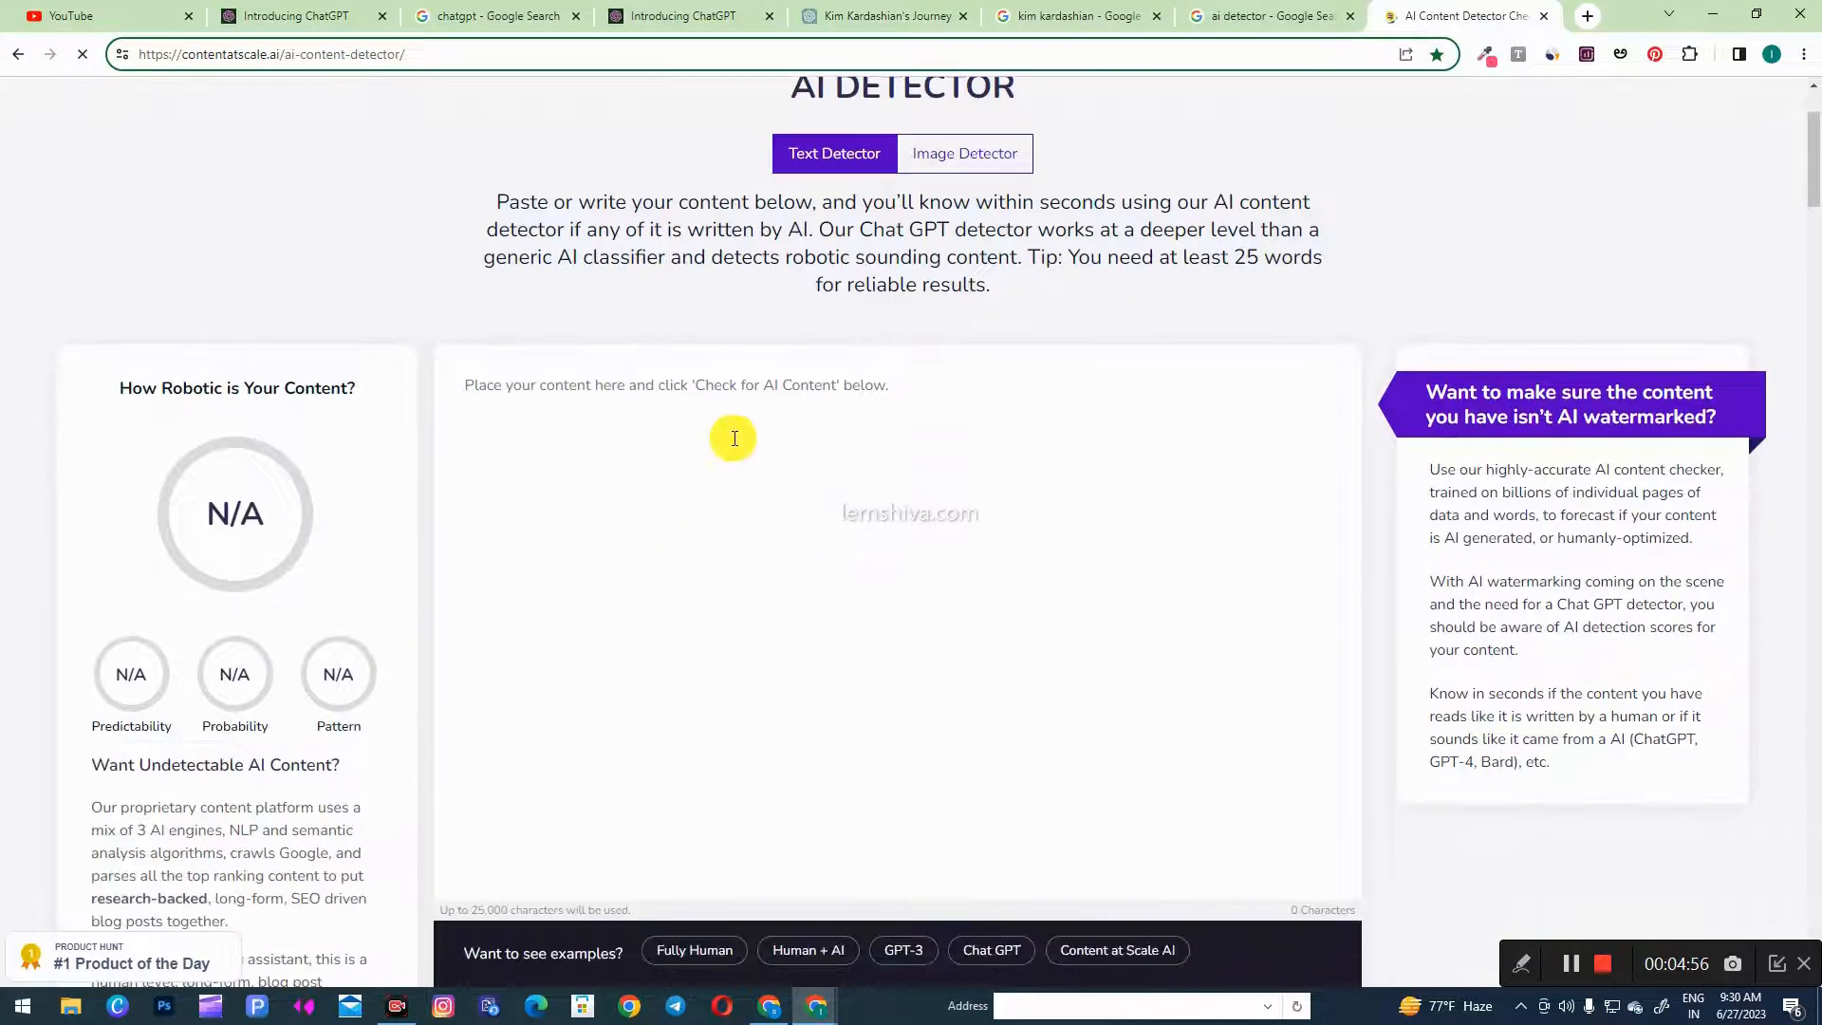
click(733, 399)
key(ctrl+v)
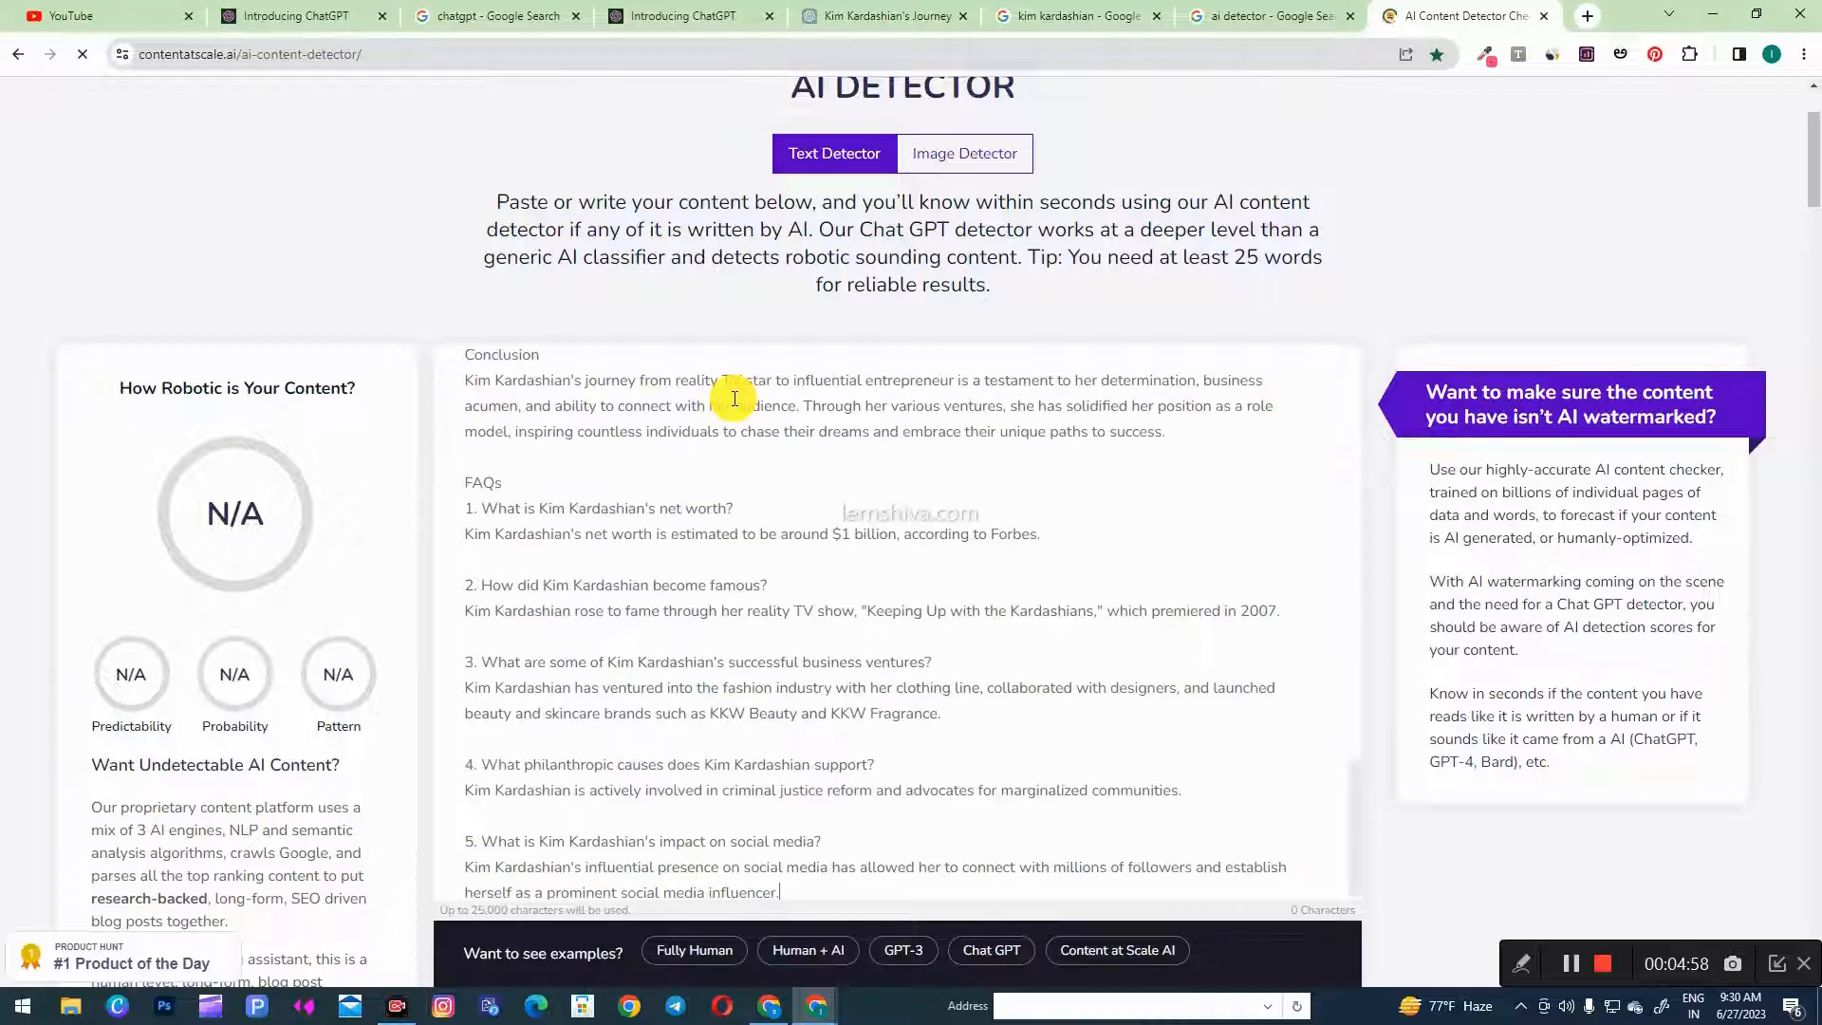
scroll(652, 621, up, 5)
scroll(655, 617, up, 10)
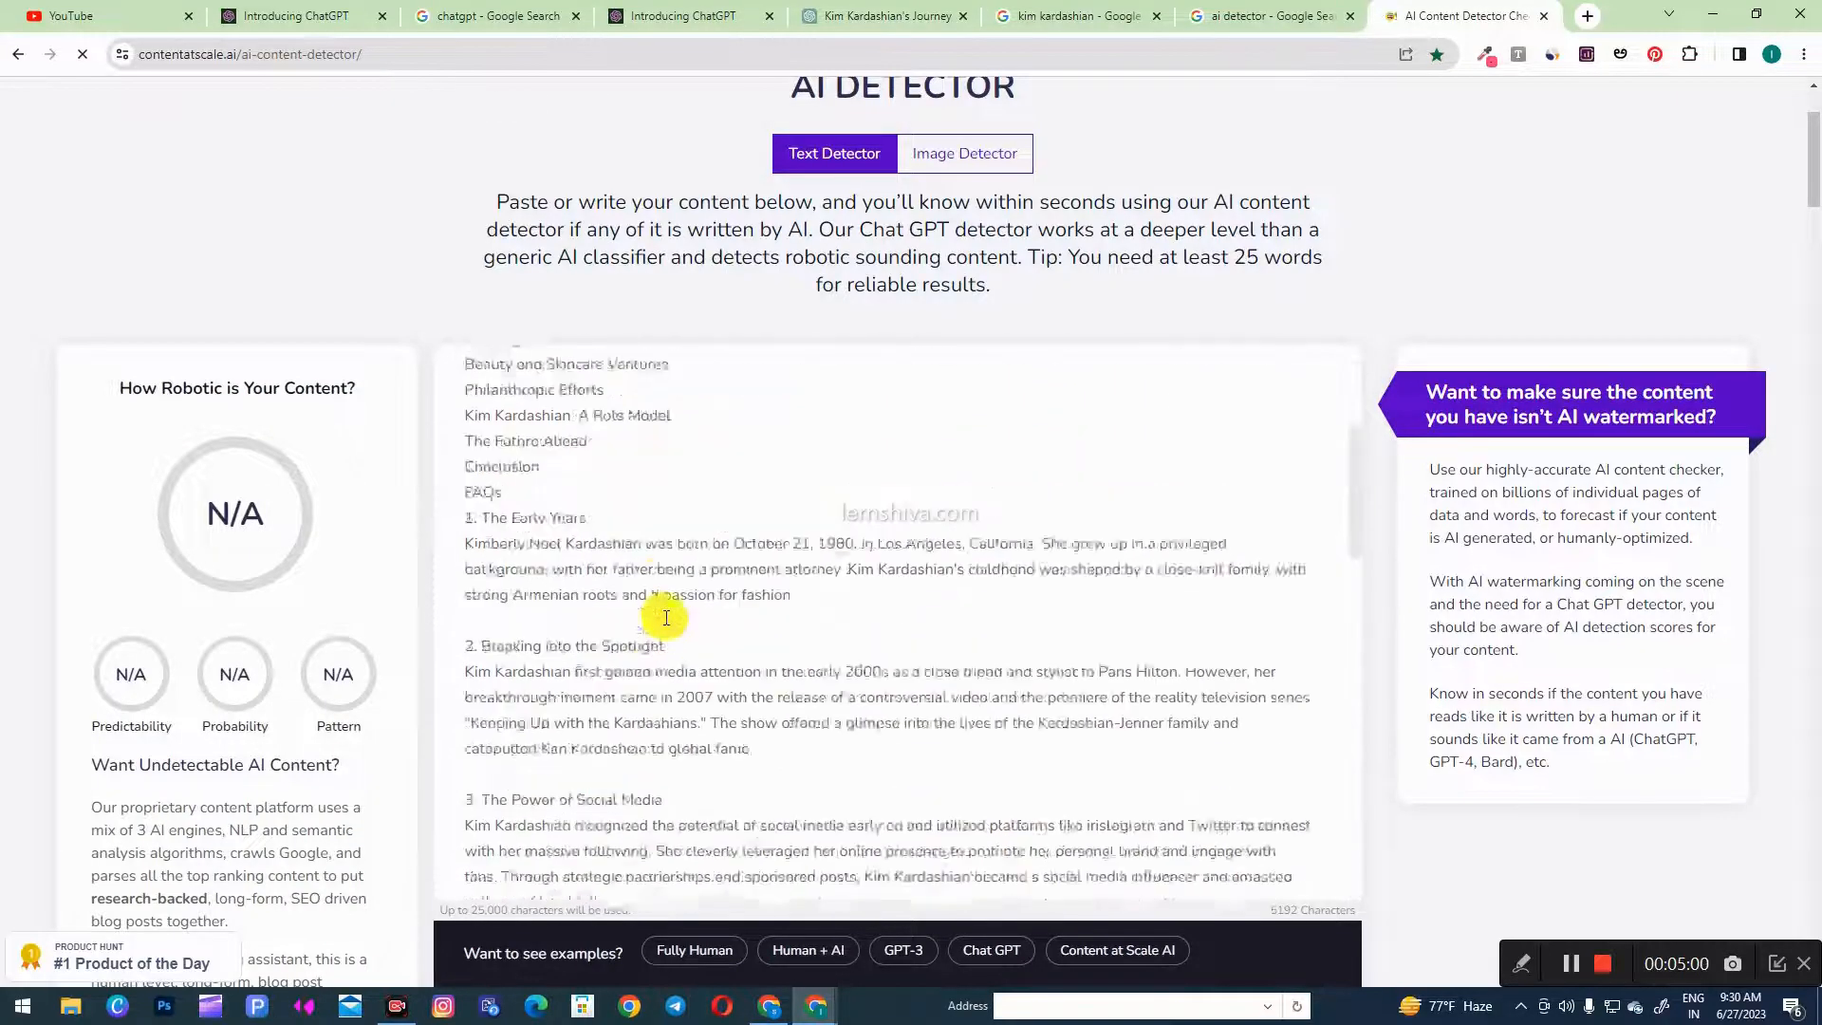
- Look over the pasted article and run the check for AI content on it
scroll(722, 610, down, 4)
scroll(413, 595, down, 2)
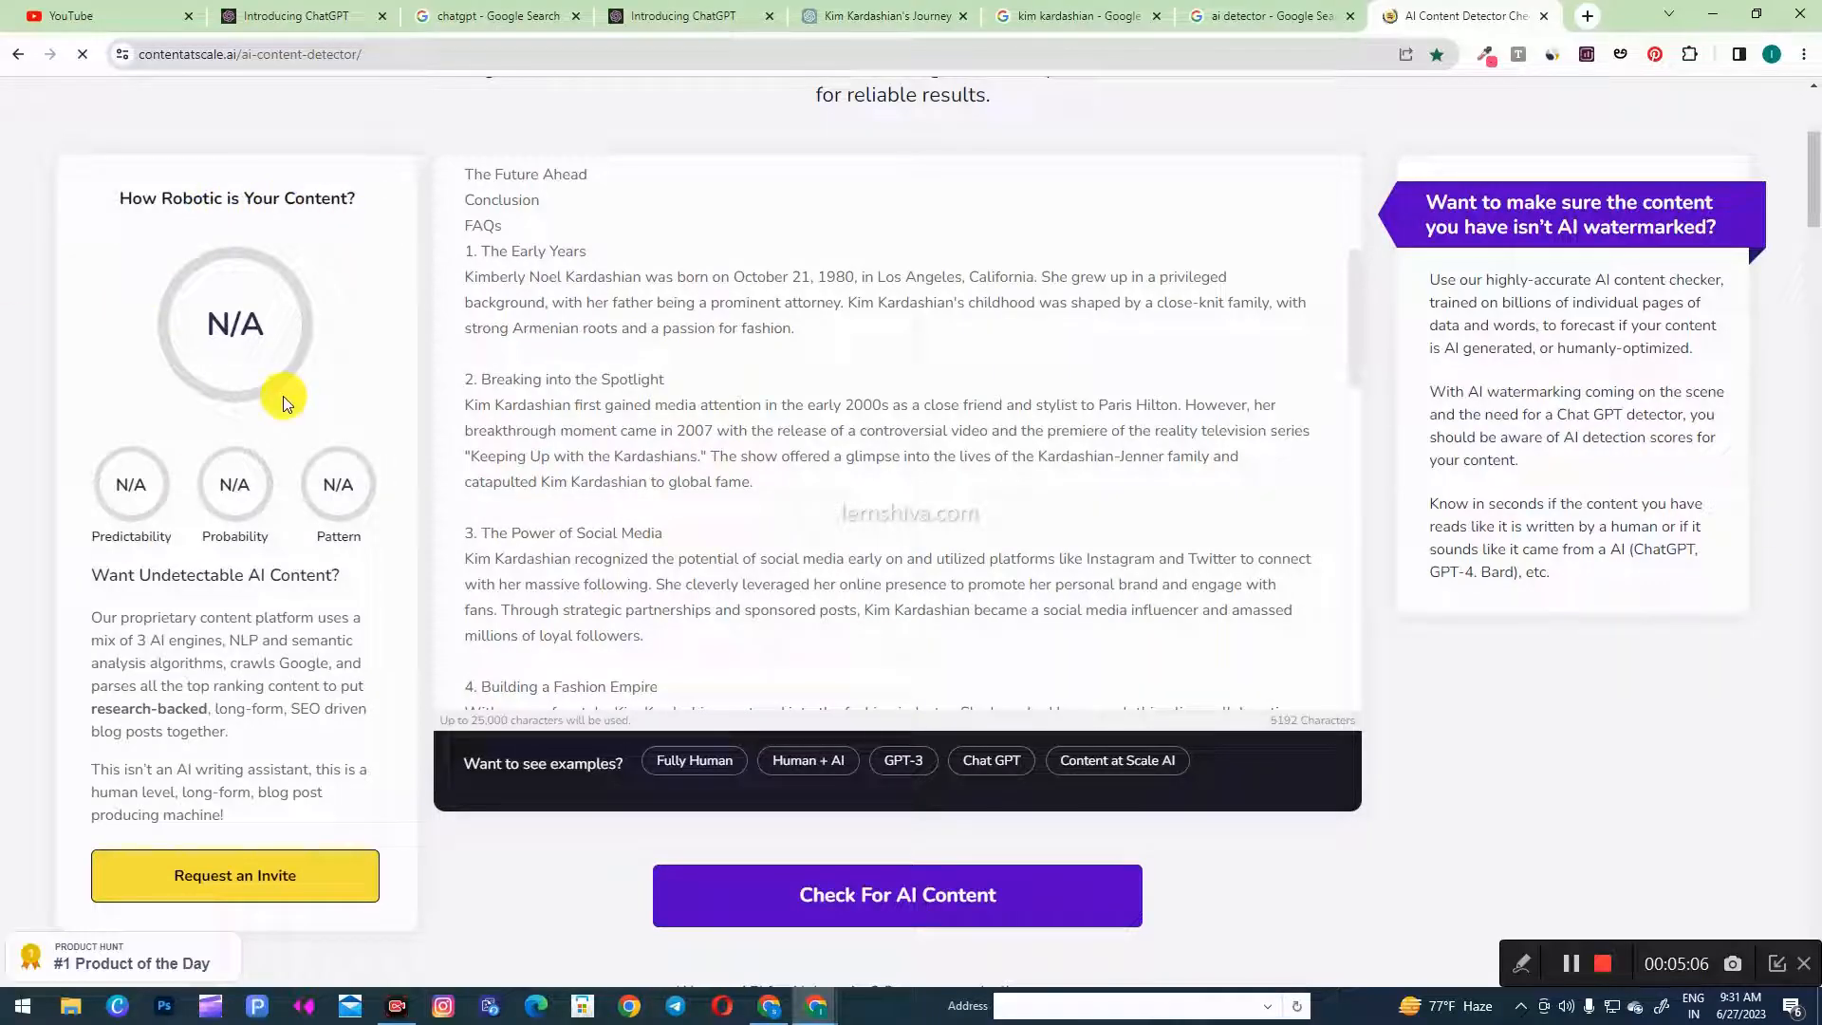
scroll(813, 512, up, 8)
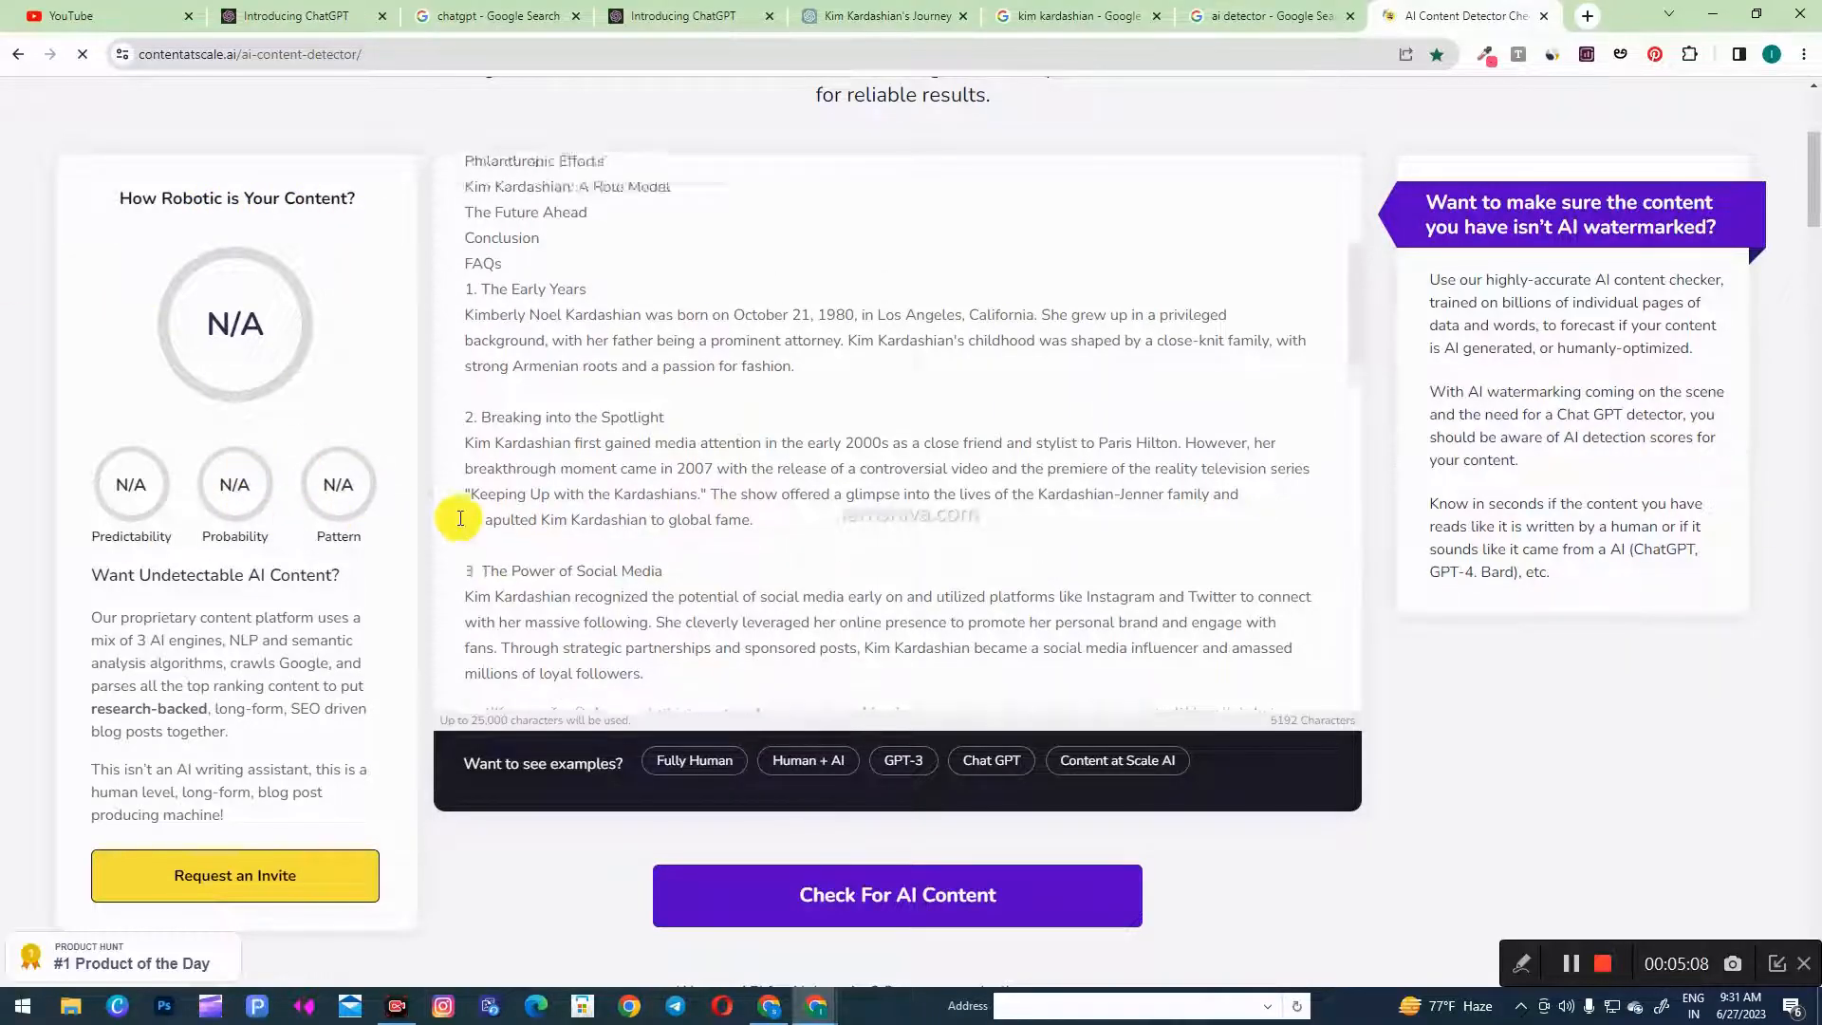
scroll(759, 493, down, 5)
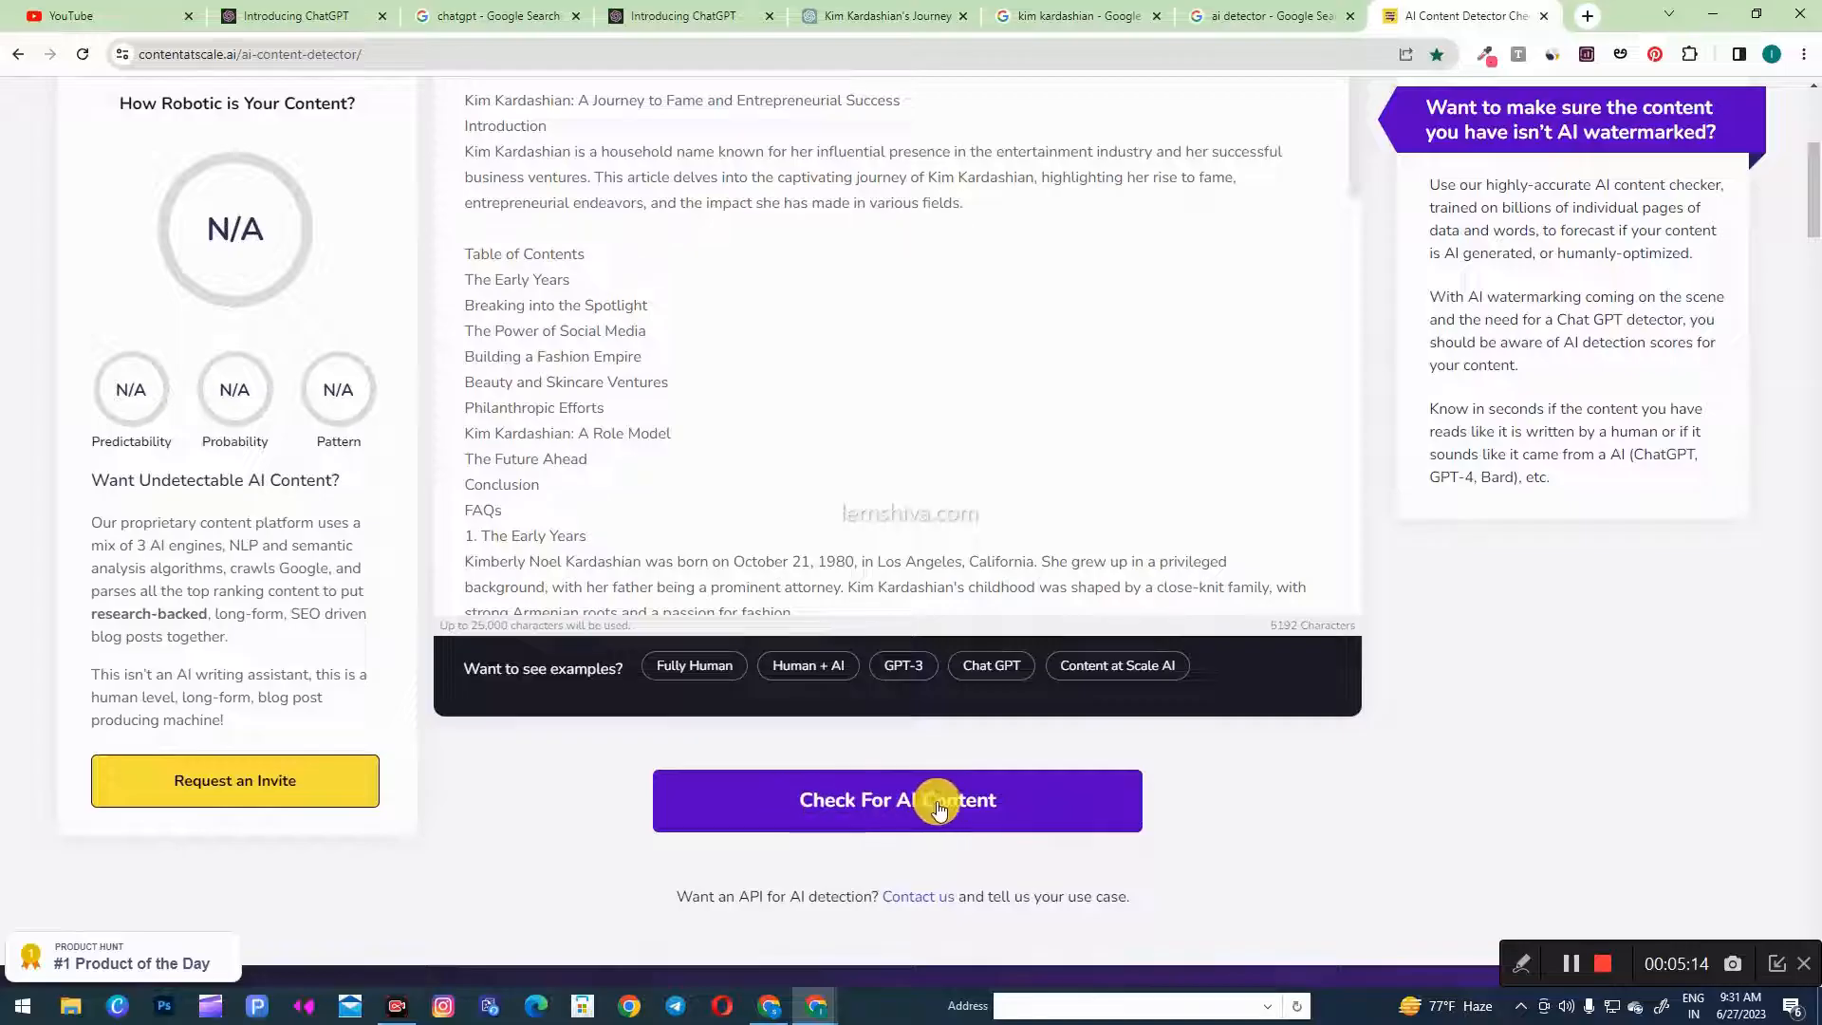
click(882, 798)
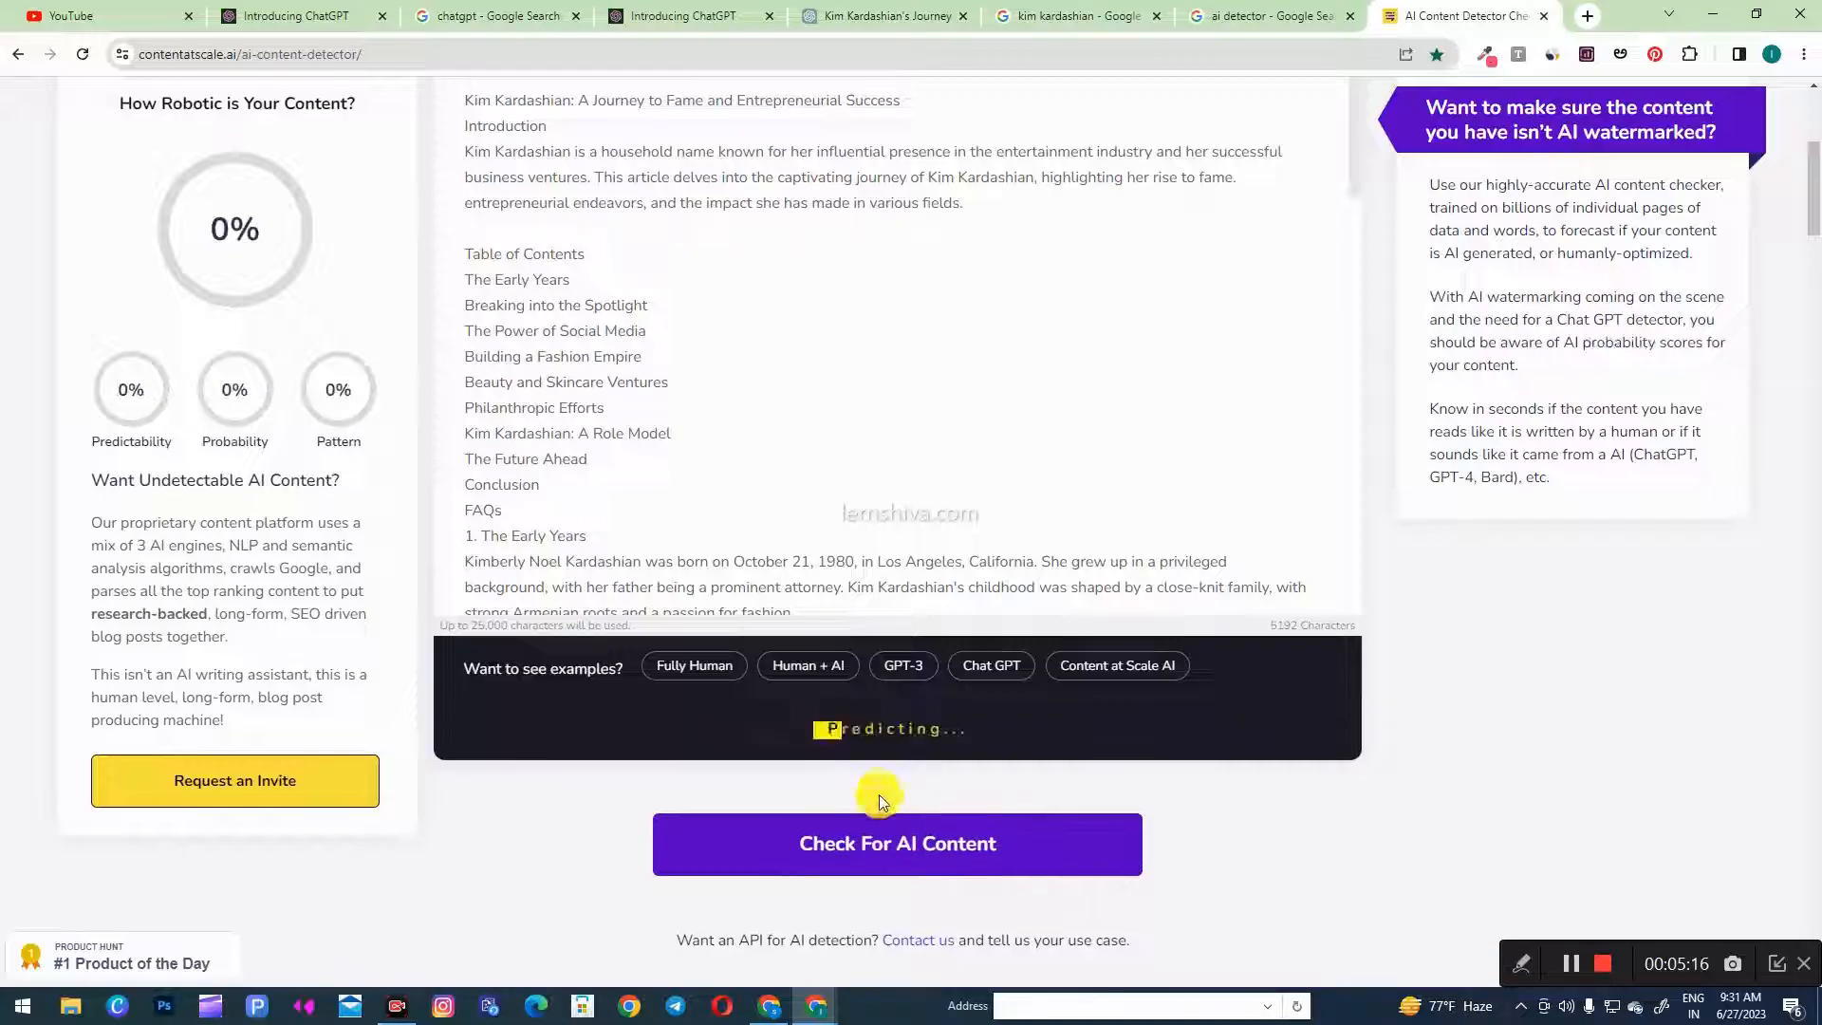
scroll(832, 553, up, 2)
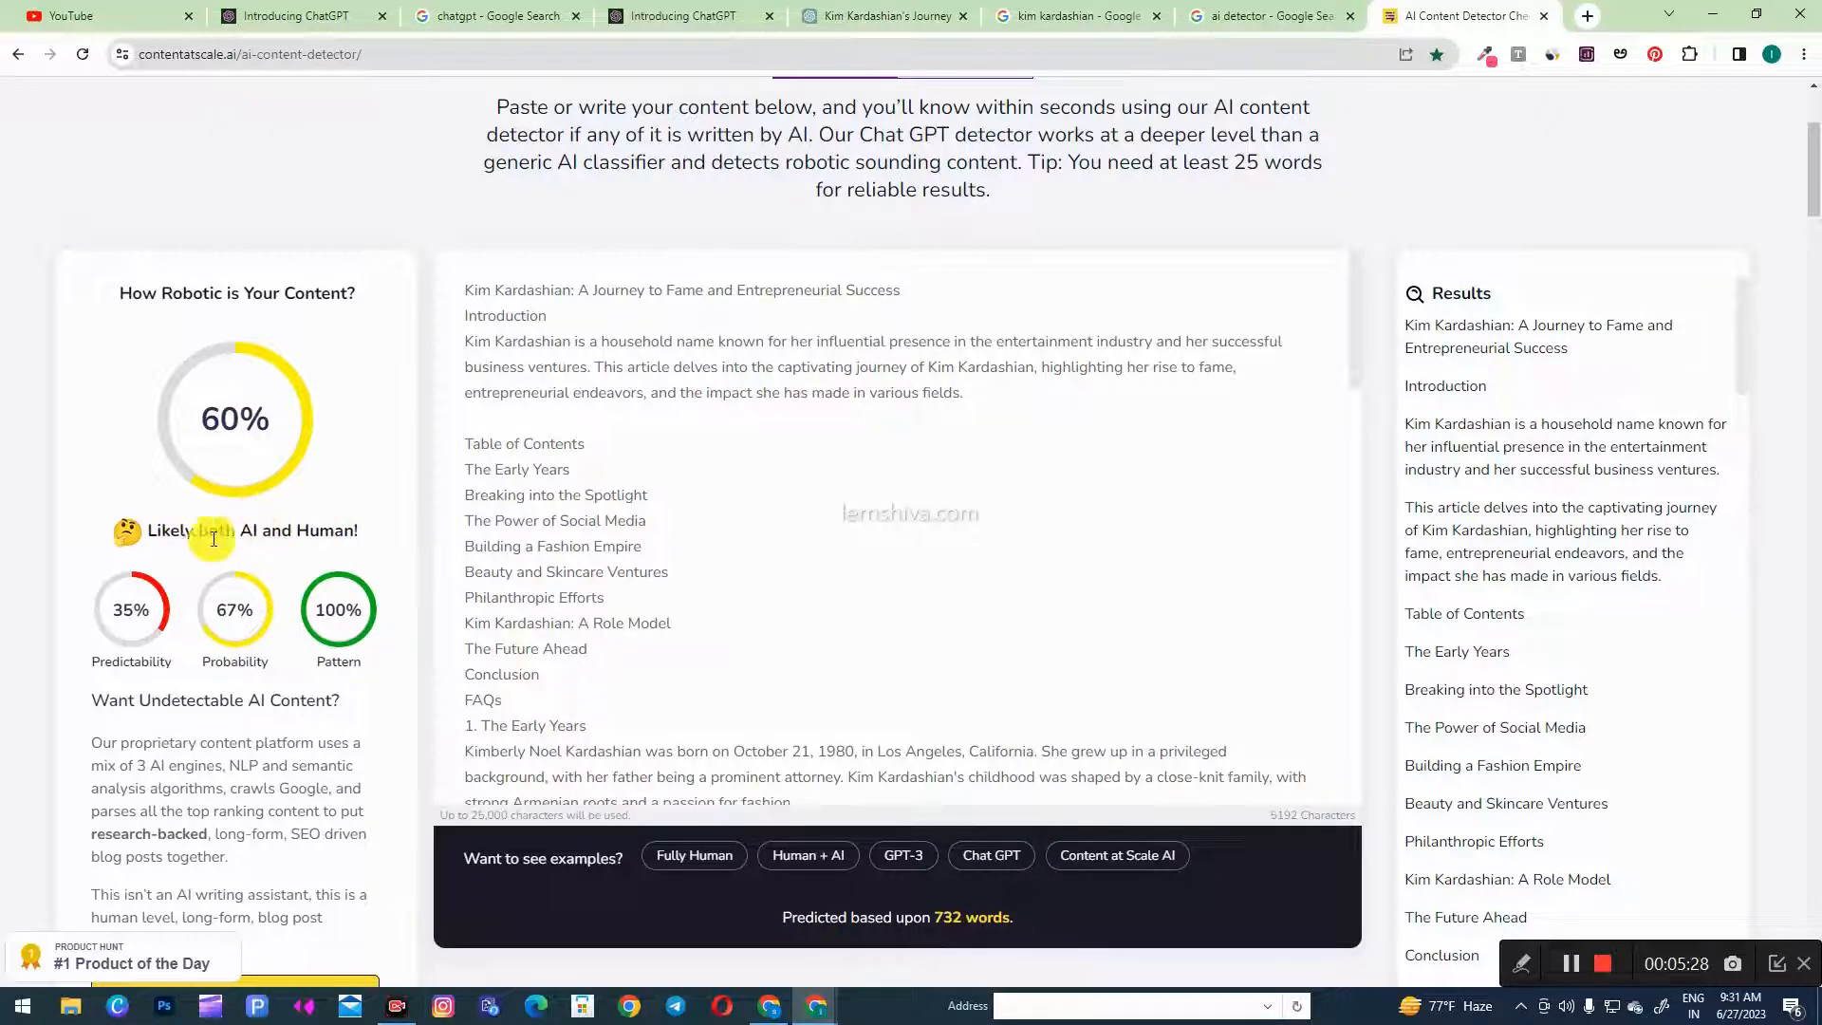
- Examine the detector's overall verdict and the highlighted sentences in the results, from The Early Years through the FAQs
drag(175, 534, 334, 532)
scroll(1313, 606, down, 1)
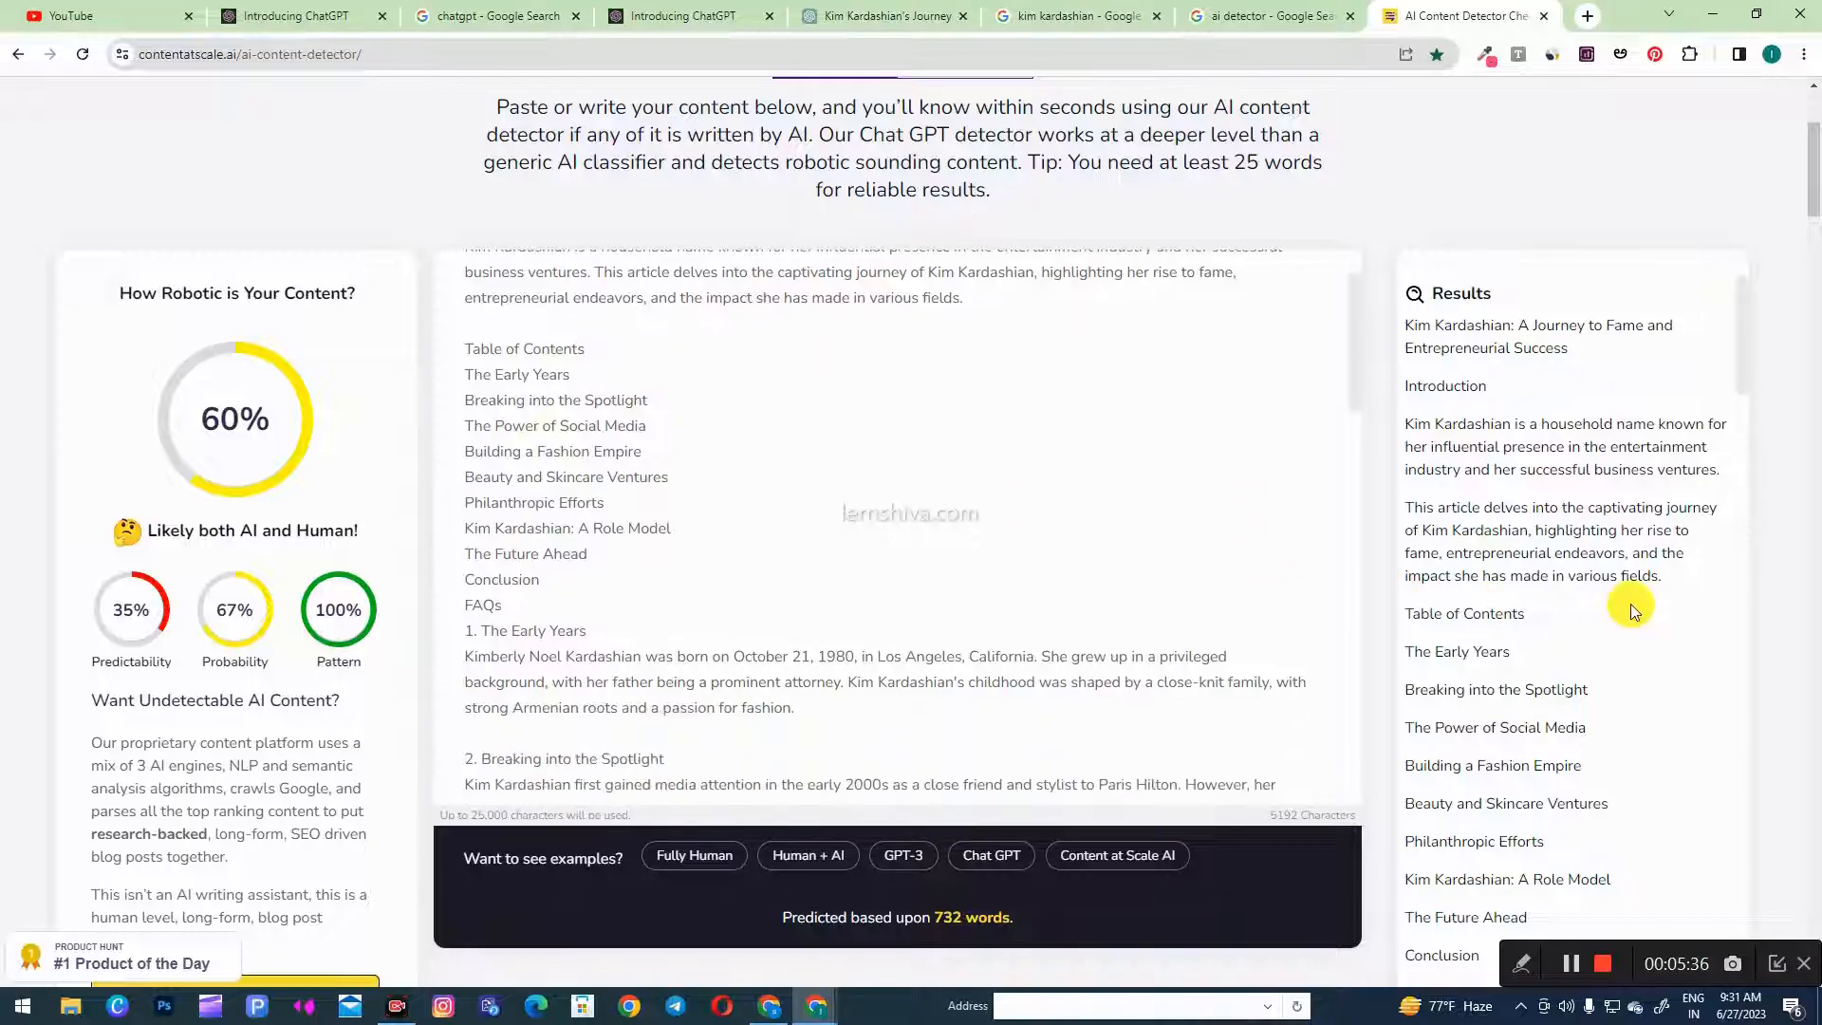
scroll(1617, 602, down, 5)
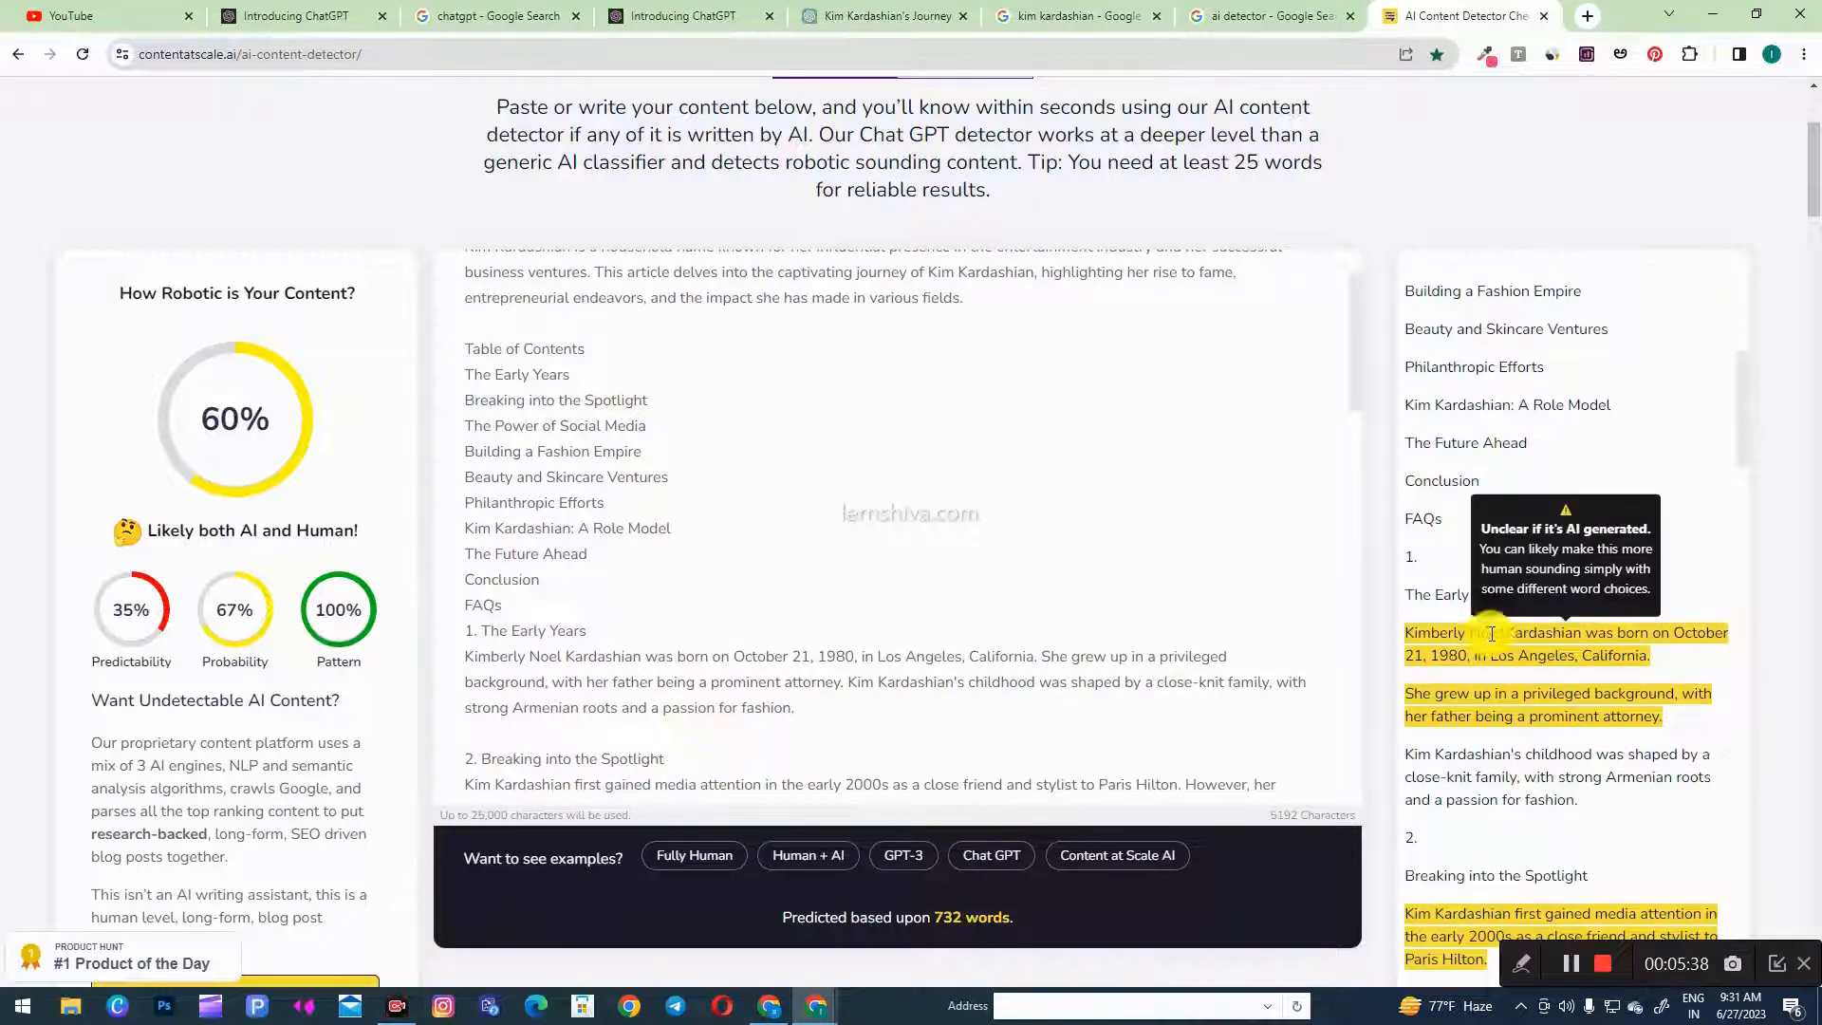
drag(1440, 634, 1491, 633)
triple_click(1490, 634)
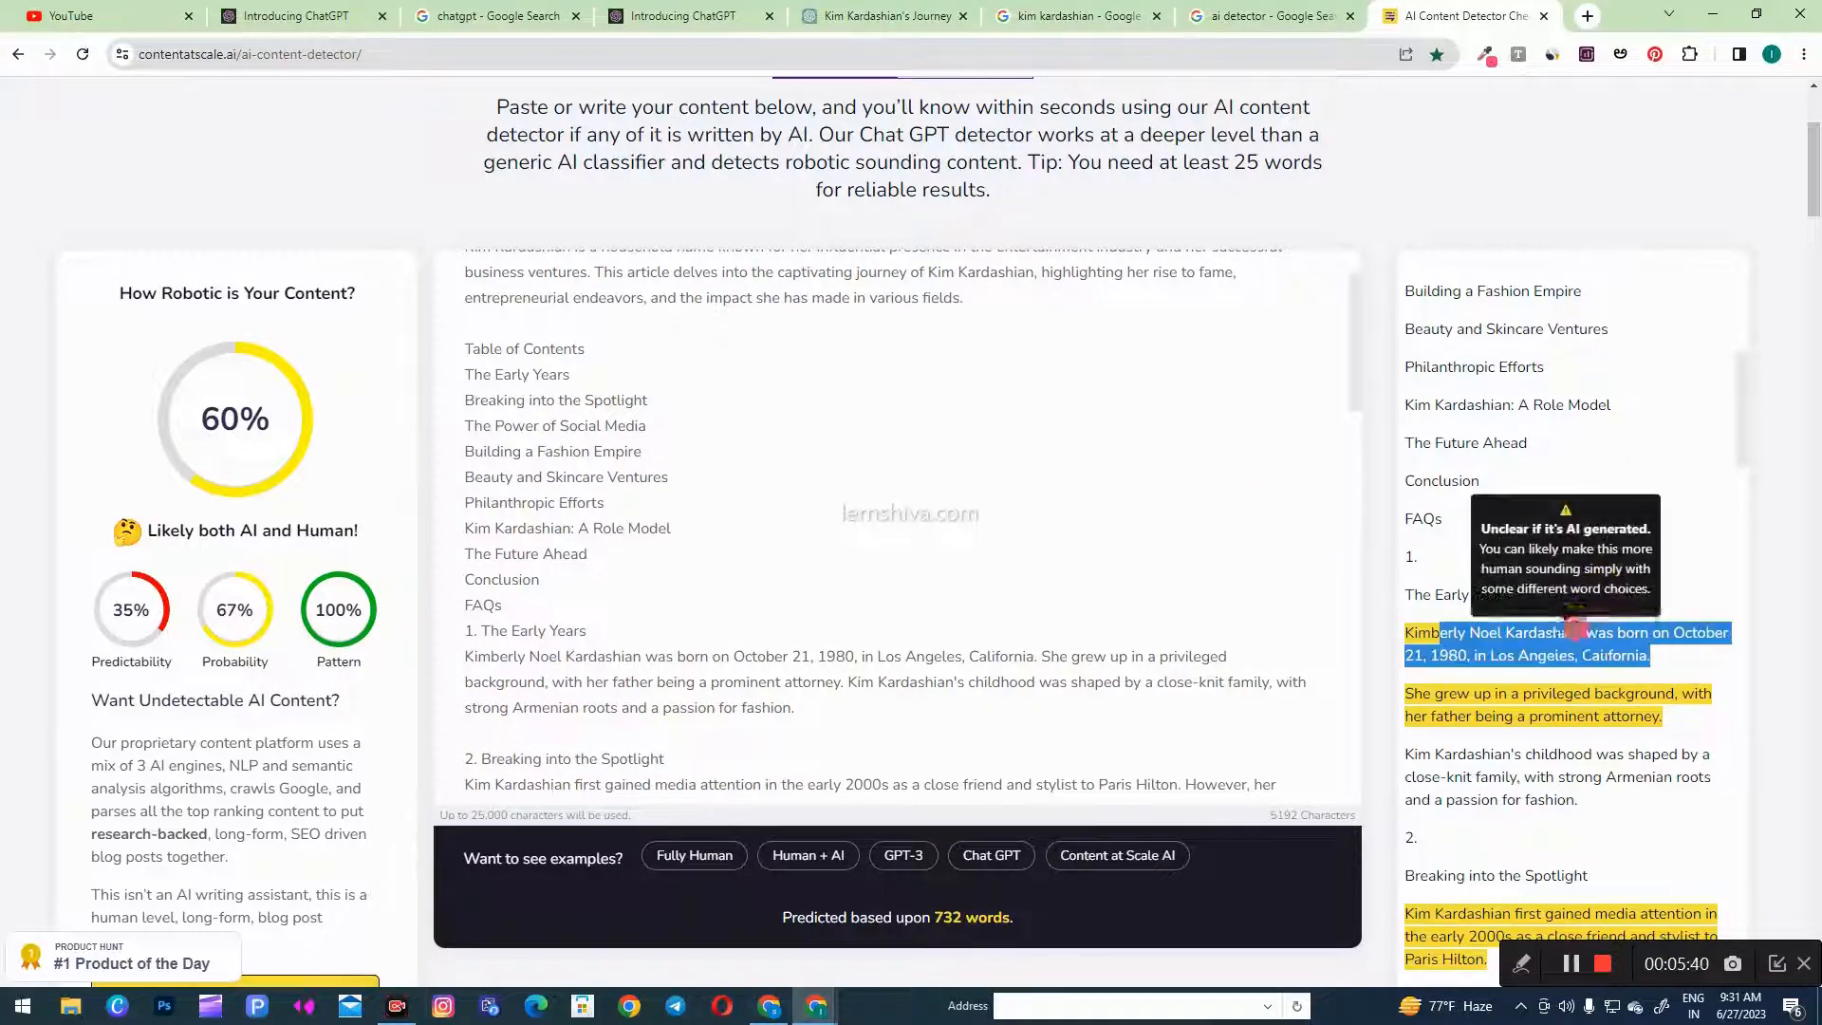
click(1424, 652)
drag(1412, 641, 1663, 718)
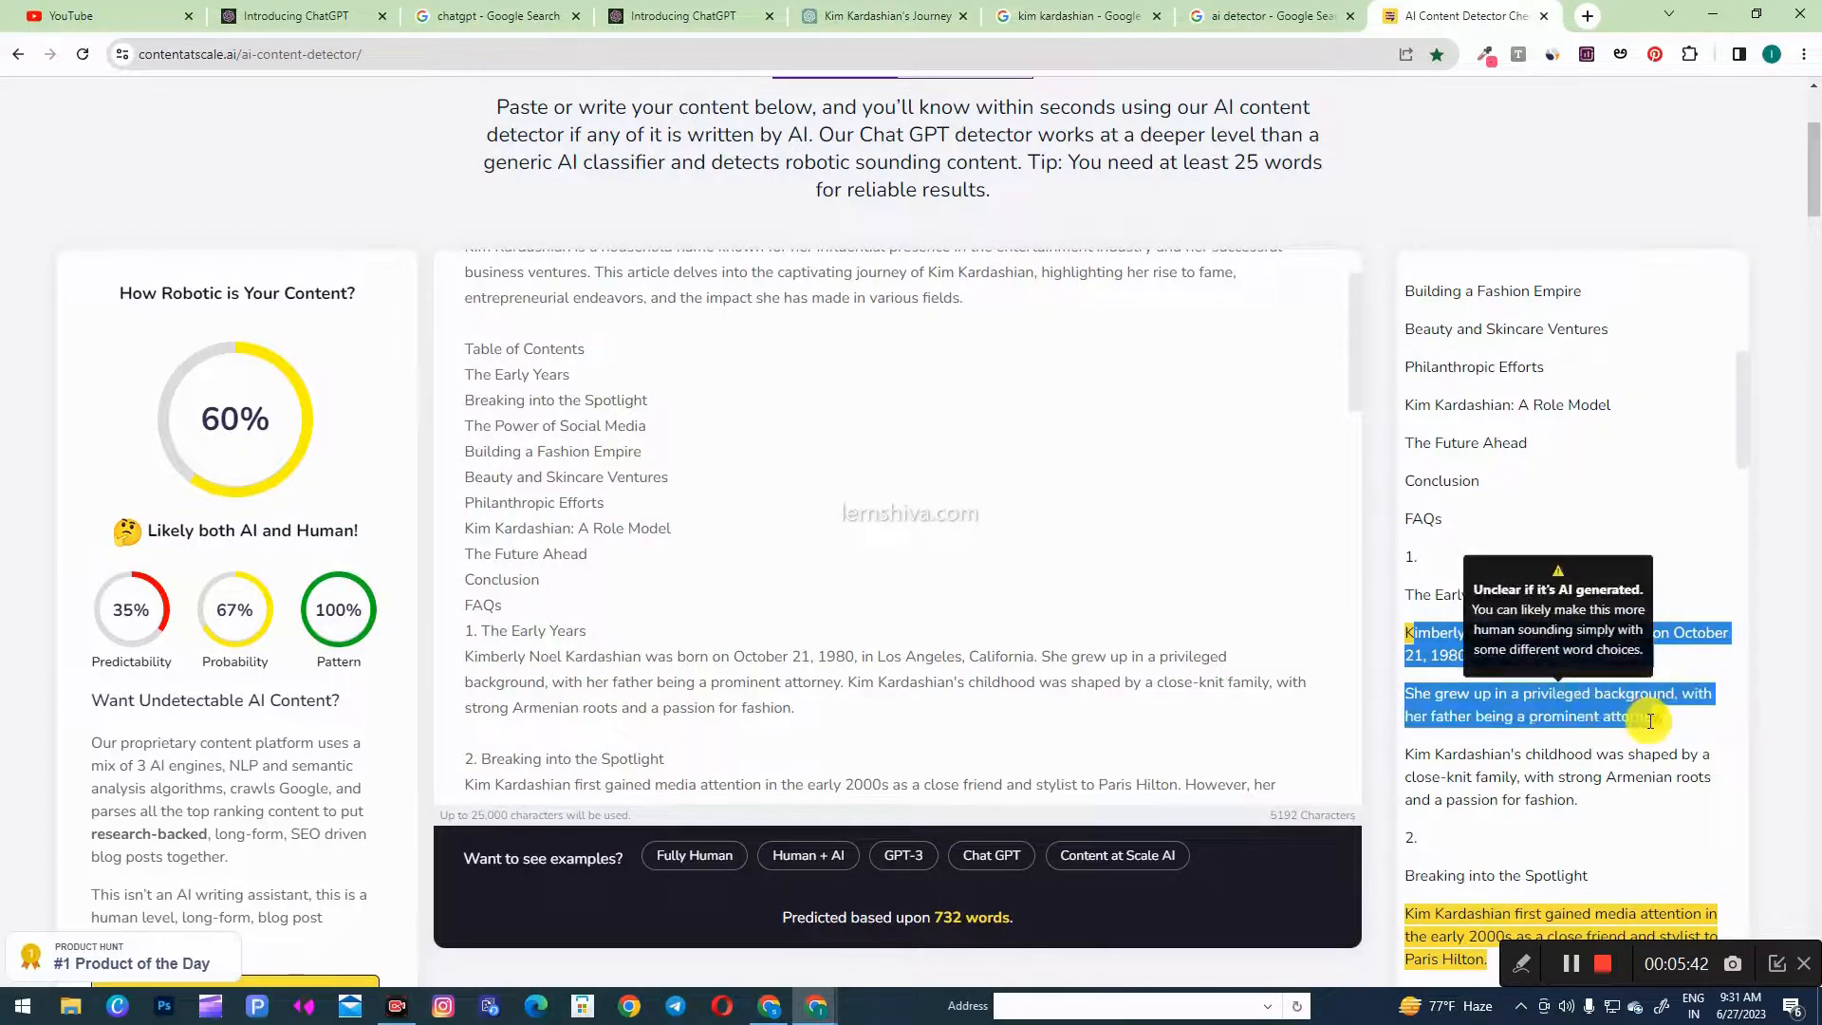
scroll(1443, 588, down, 2)
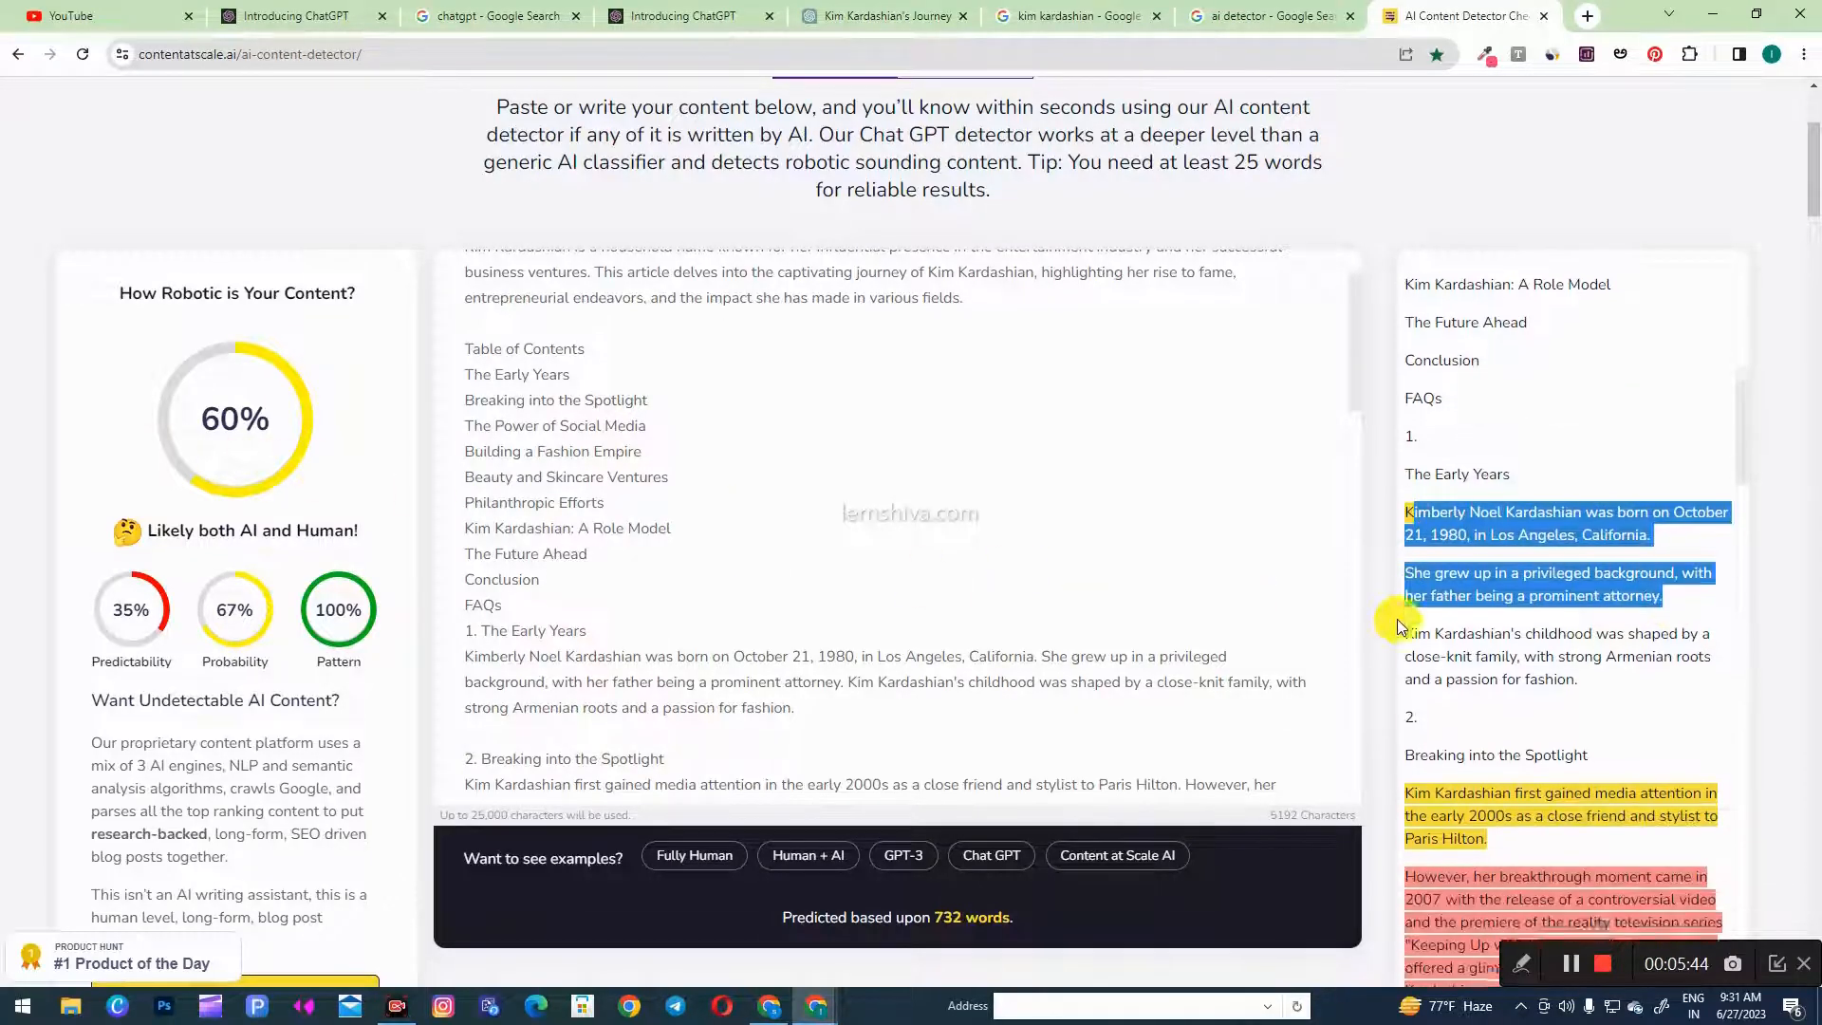
drag(1420, 442, 1703, 526)
scroll(1565, 759, down, 10)
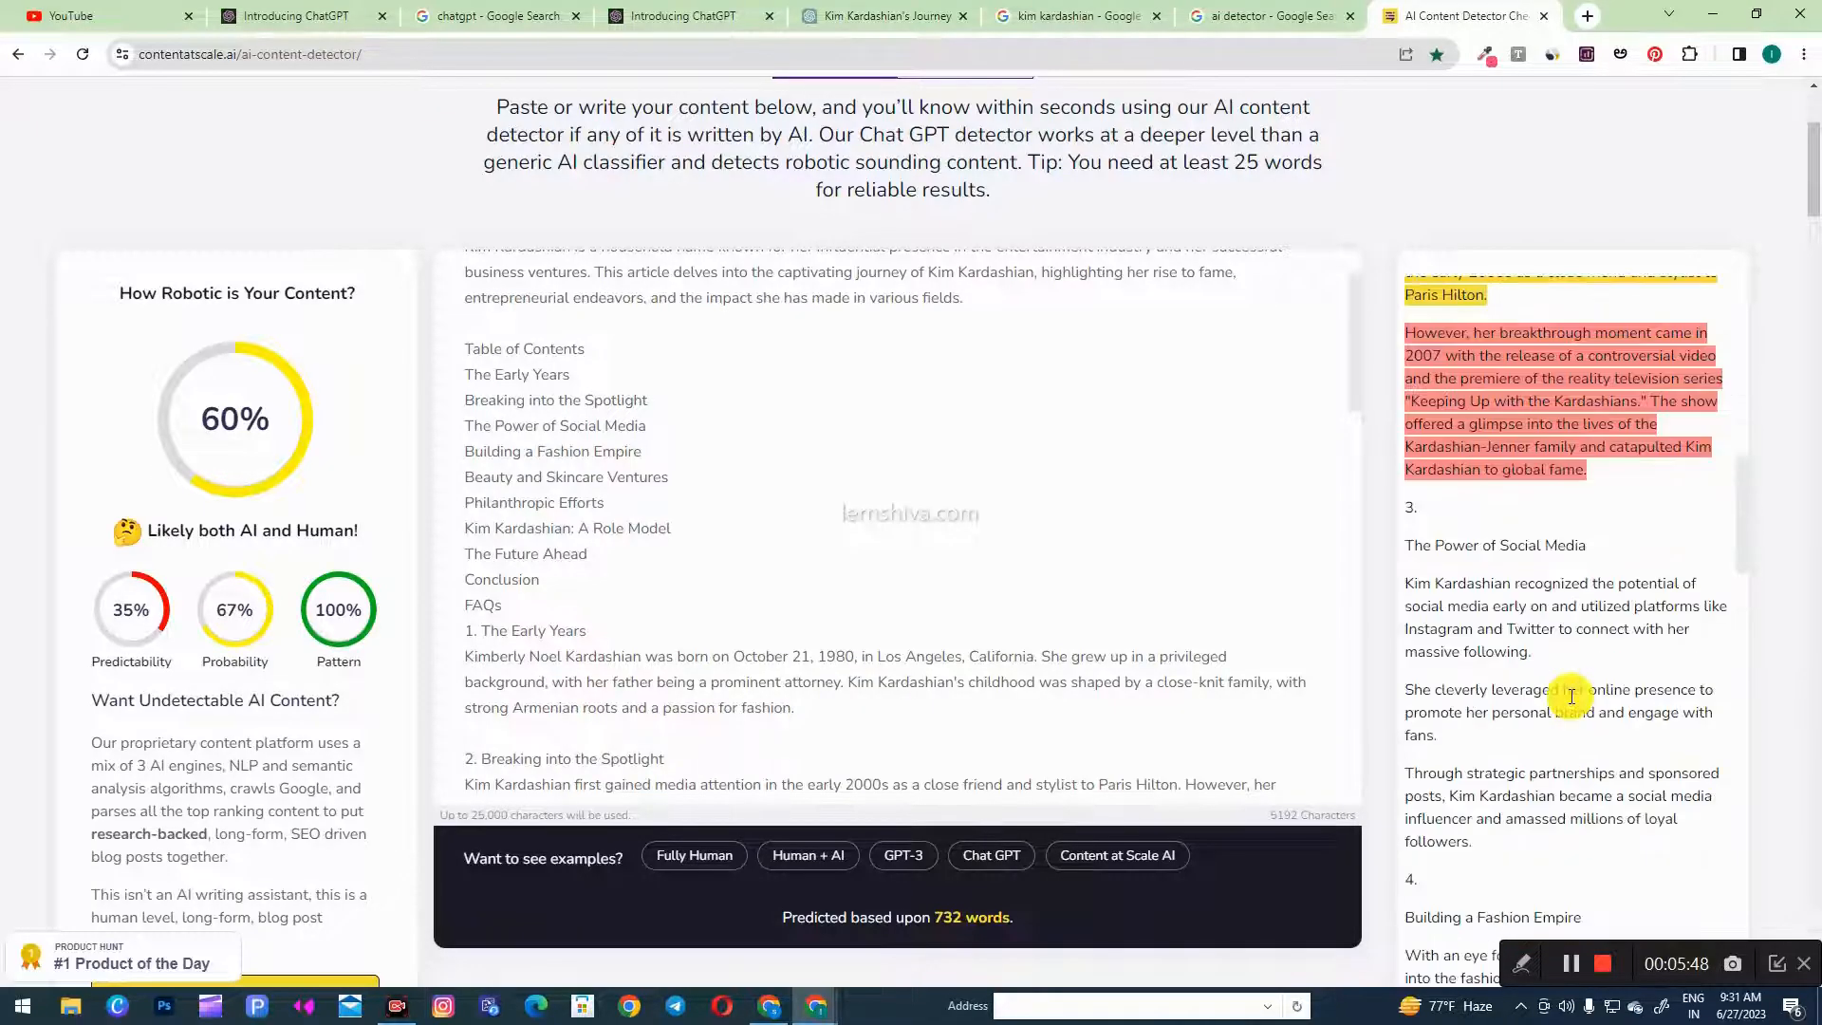
scroll(1571, 696, down, 10)
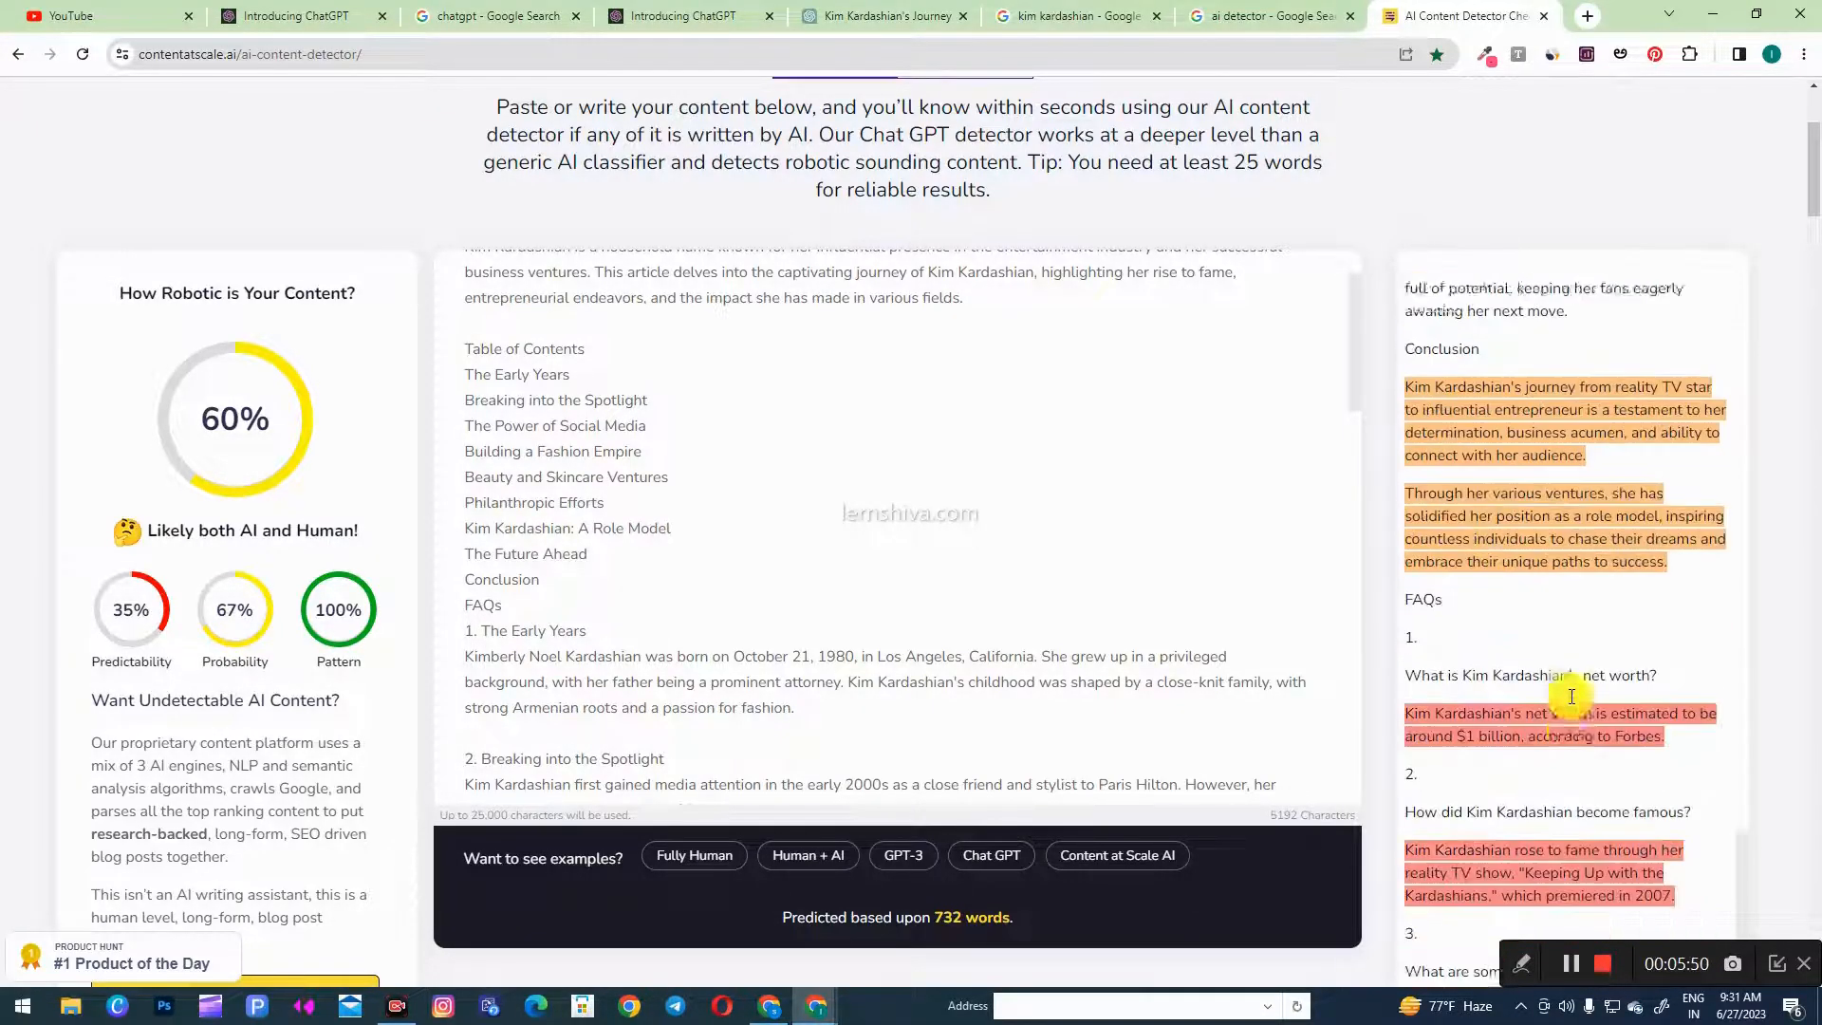
scroll(1200, 559, down, 3)
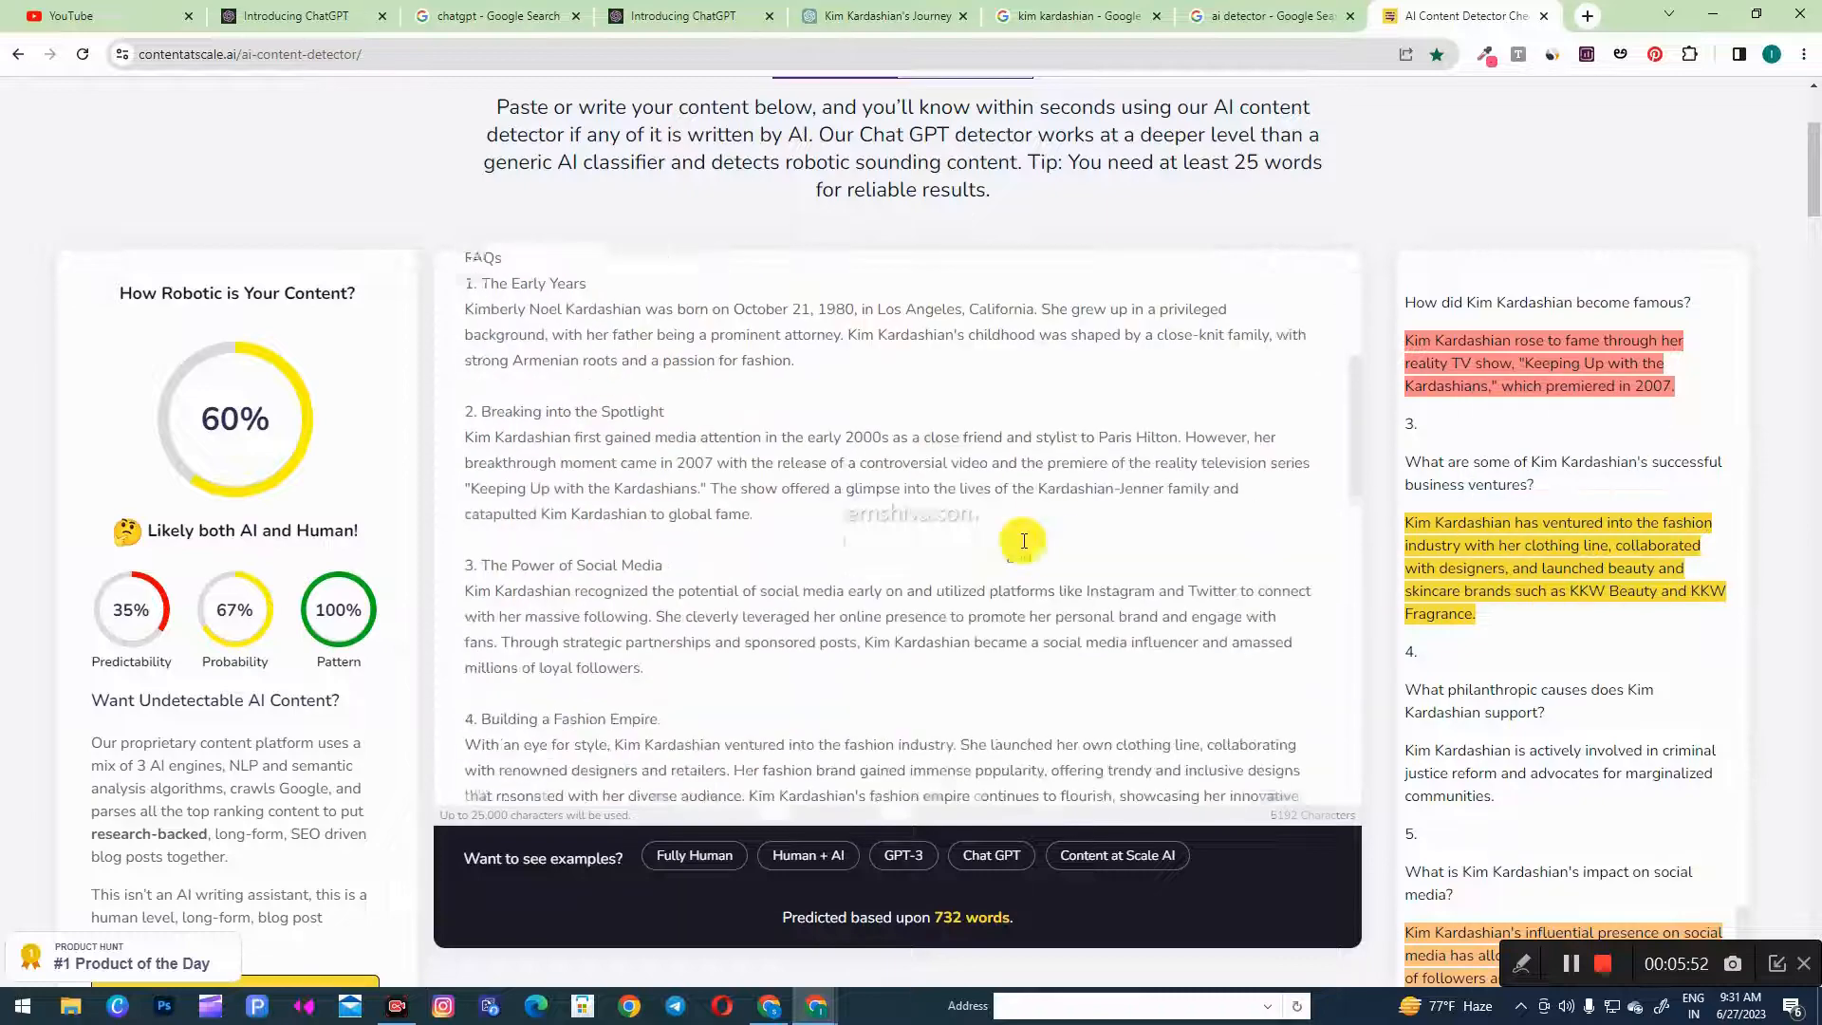
scroll(1509, 589, down, 3)
scroll(835, 475, up, 10)
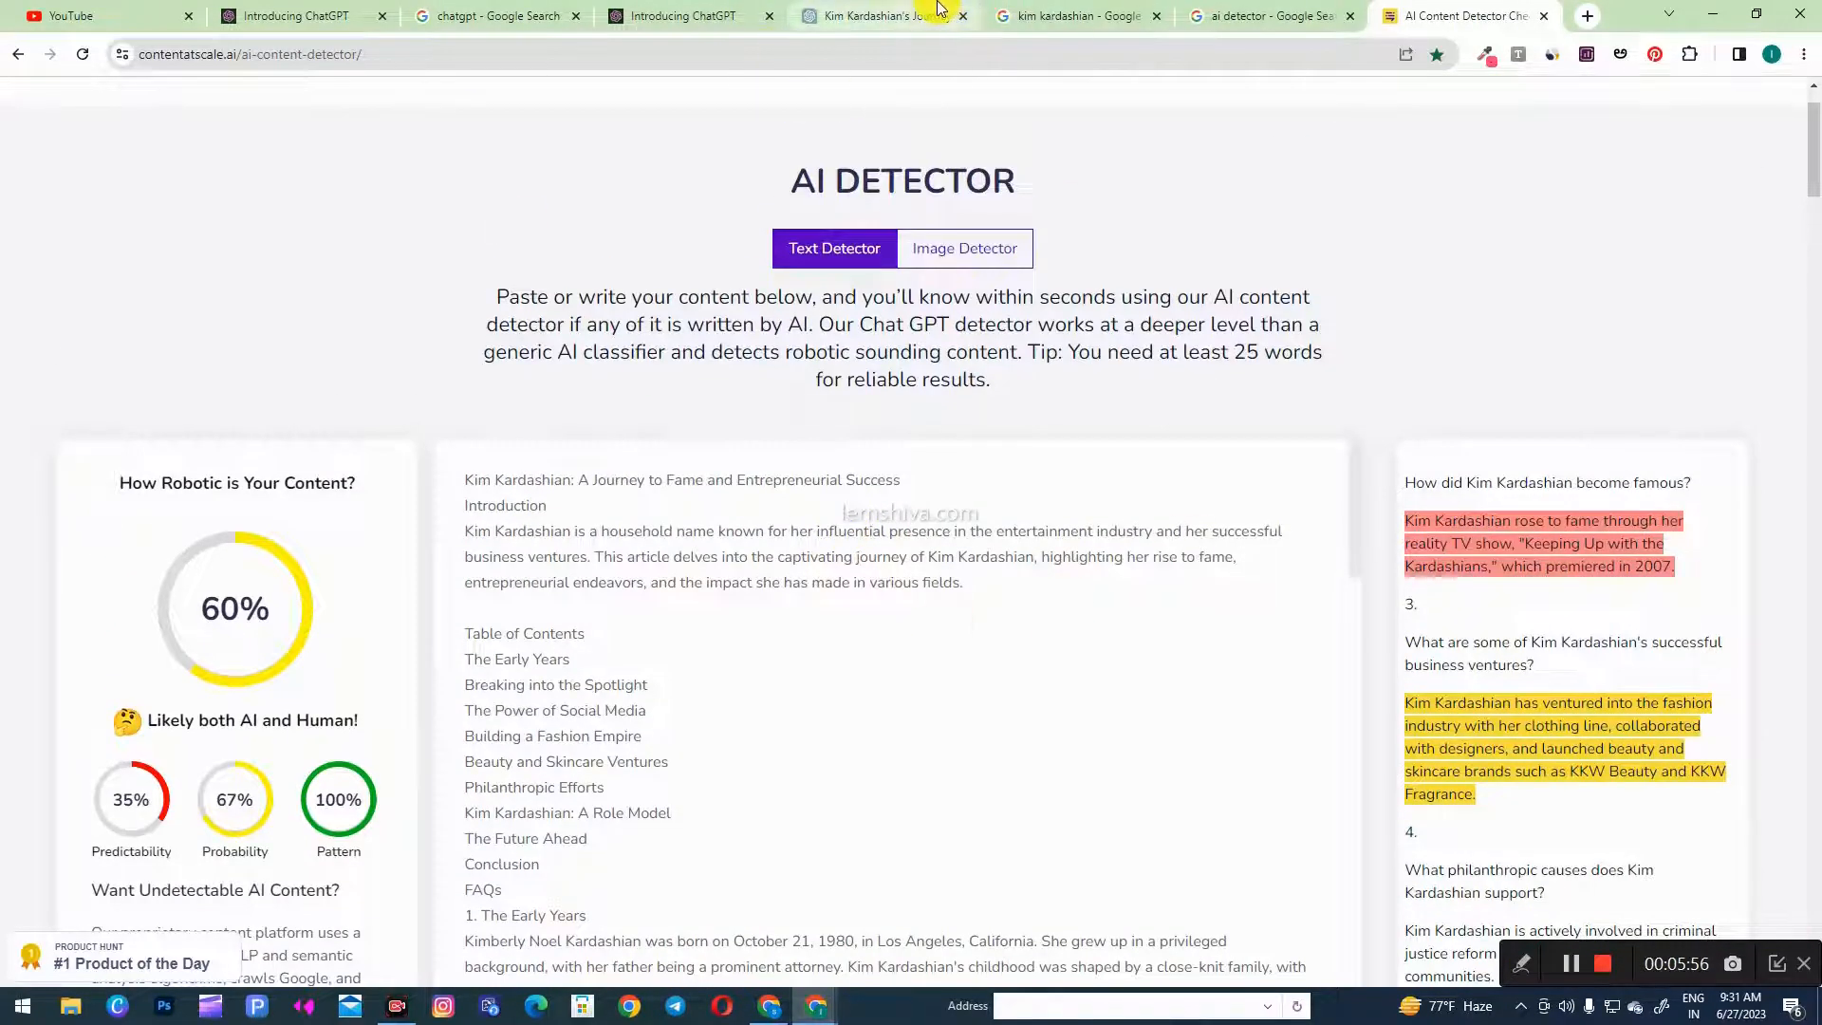
- Return to the ChatGPT tab with the generated article and clear the text selection
click(903, 16)
click(363, 496)
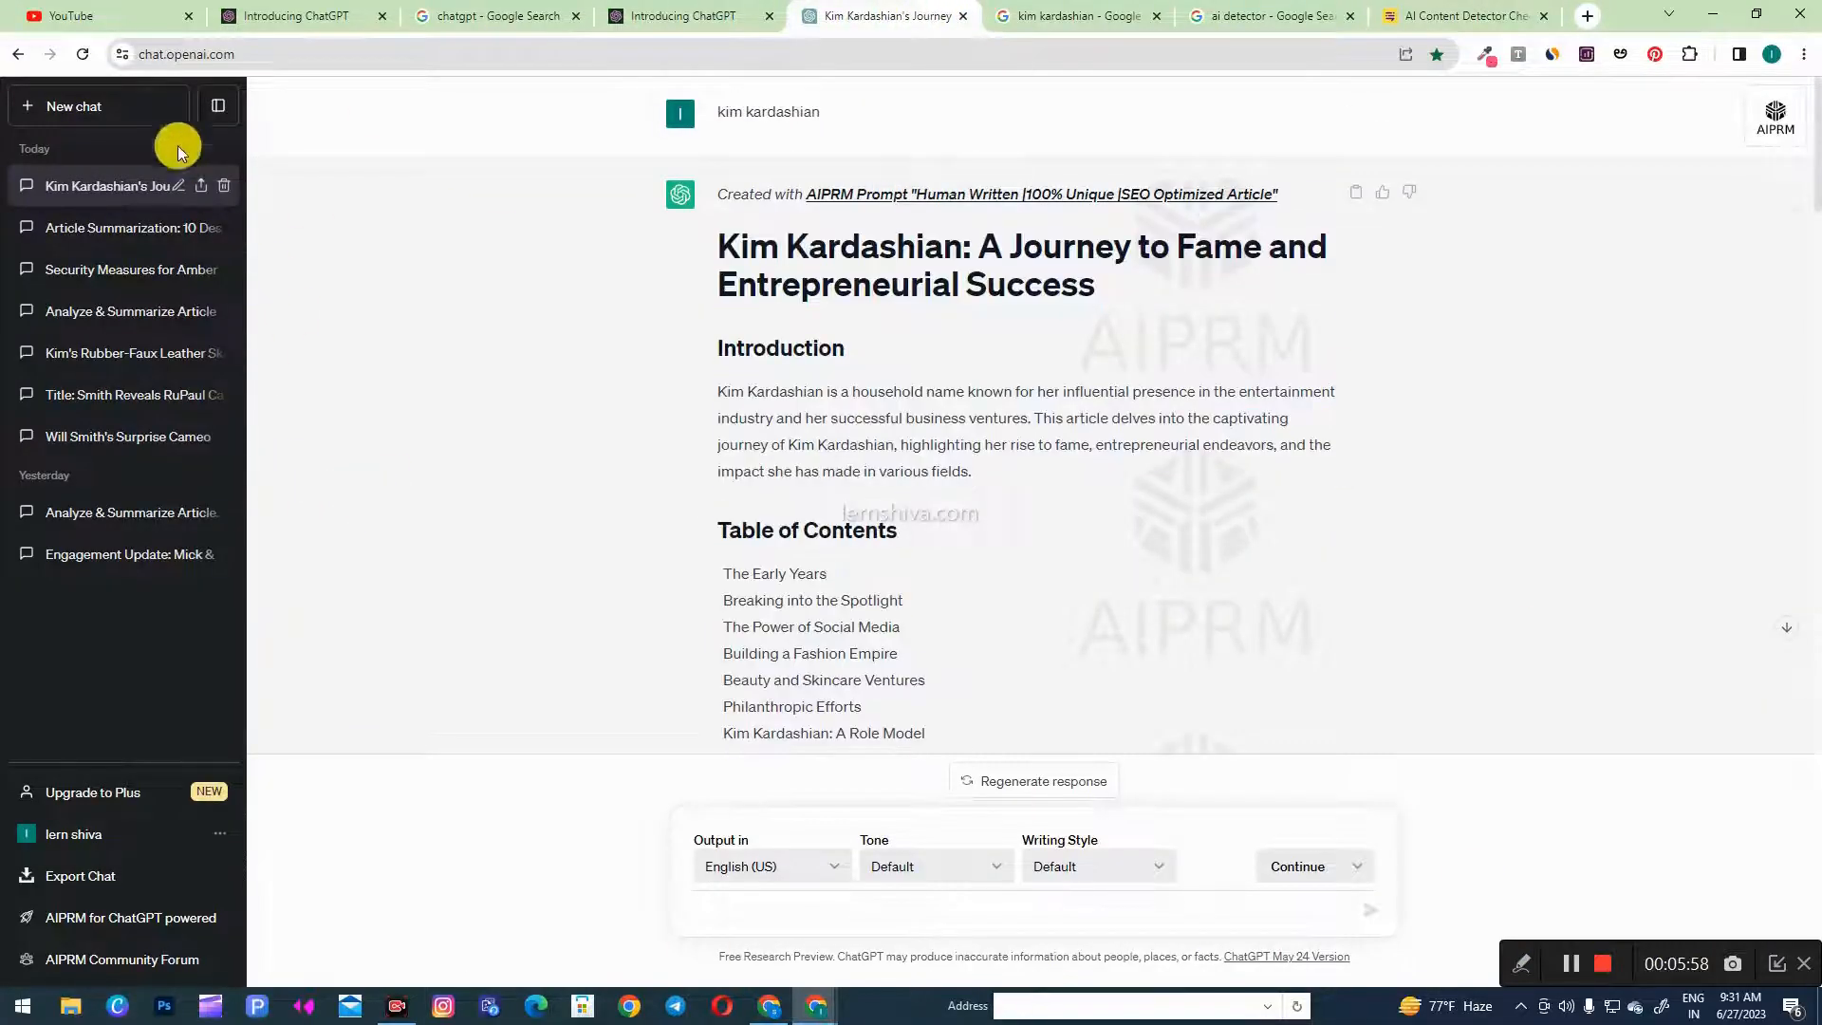
- Start a new chat and clear all previous conversations from the chat history
click(97, 106)
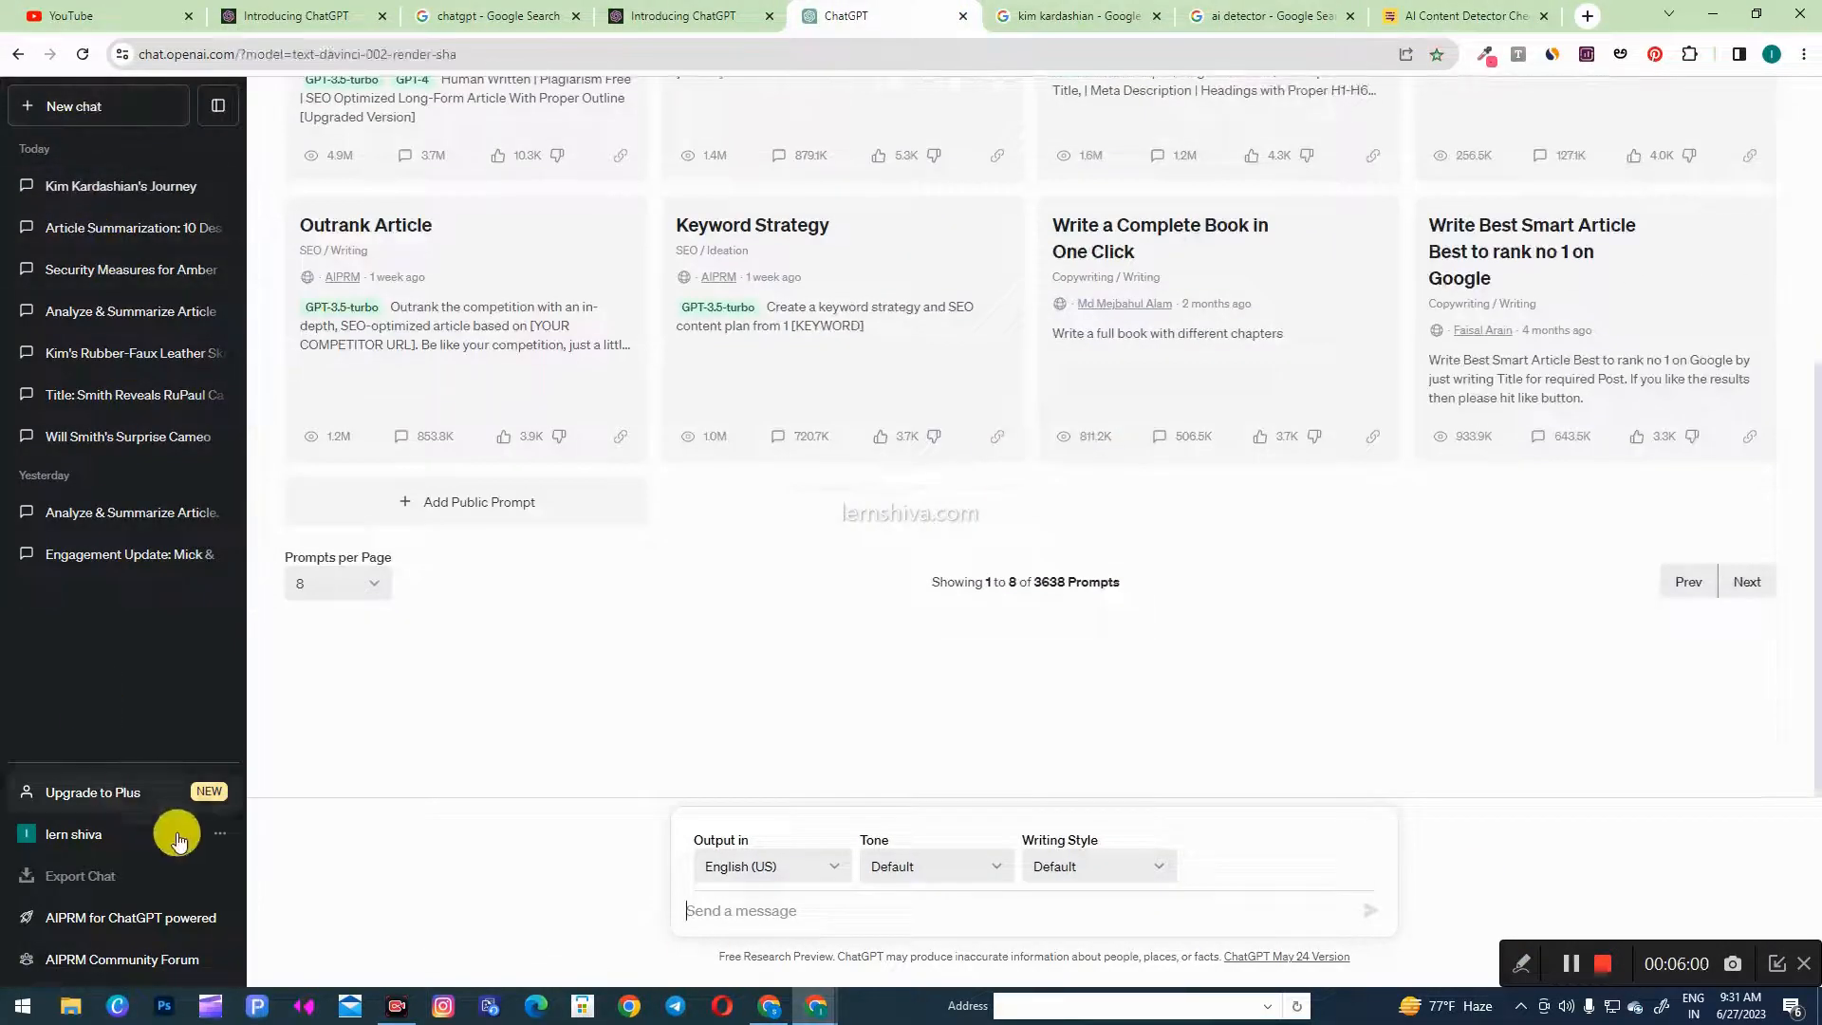
click(220, 834)
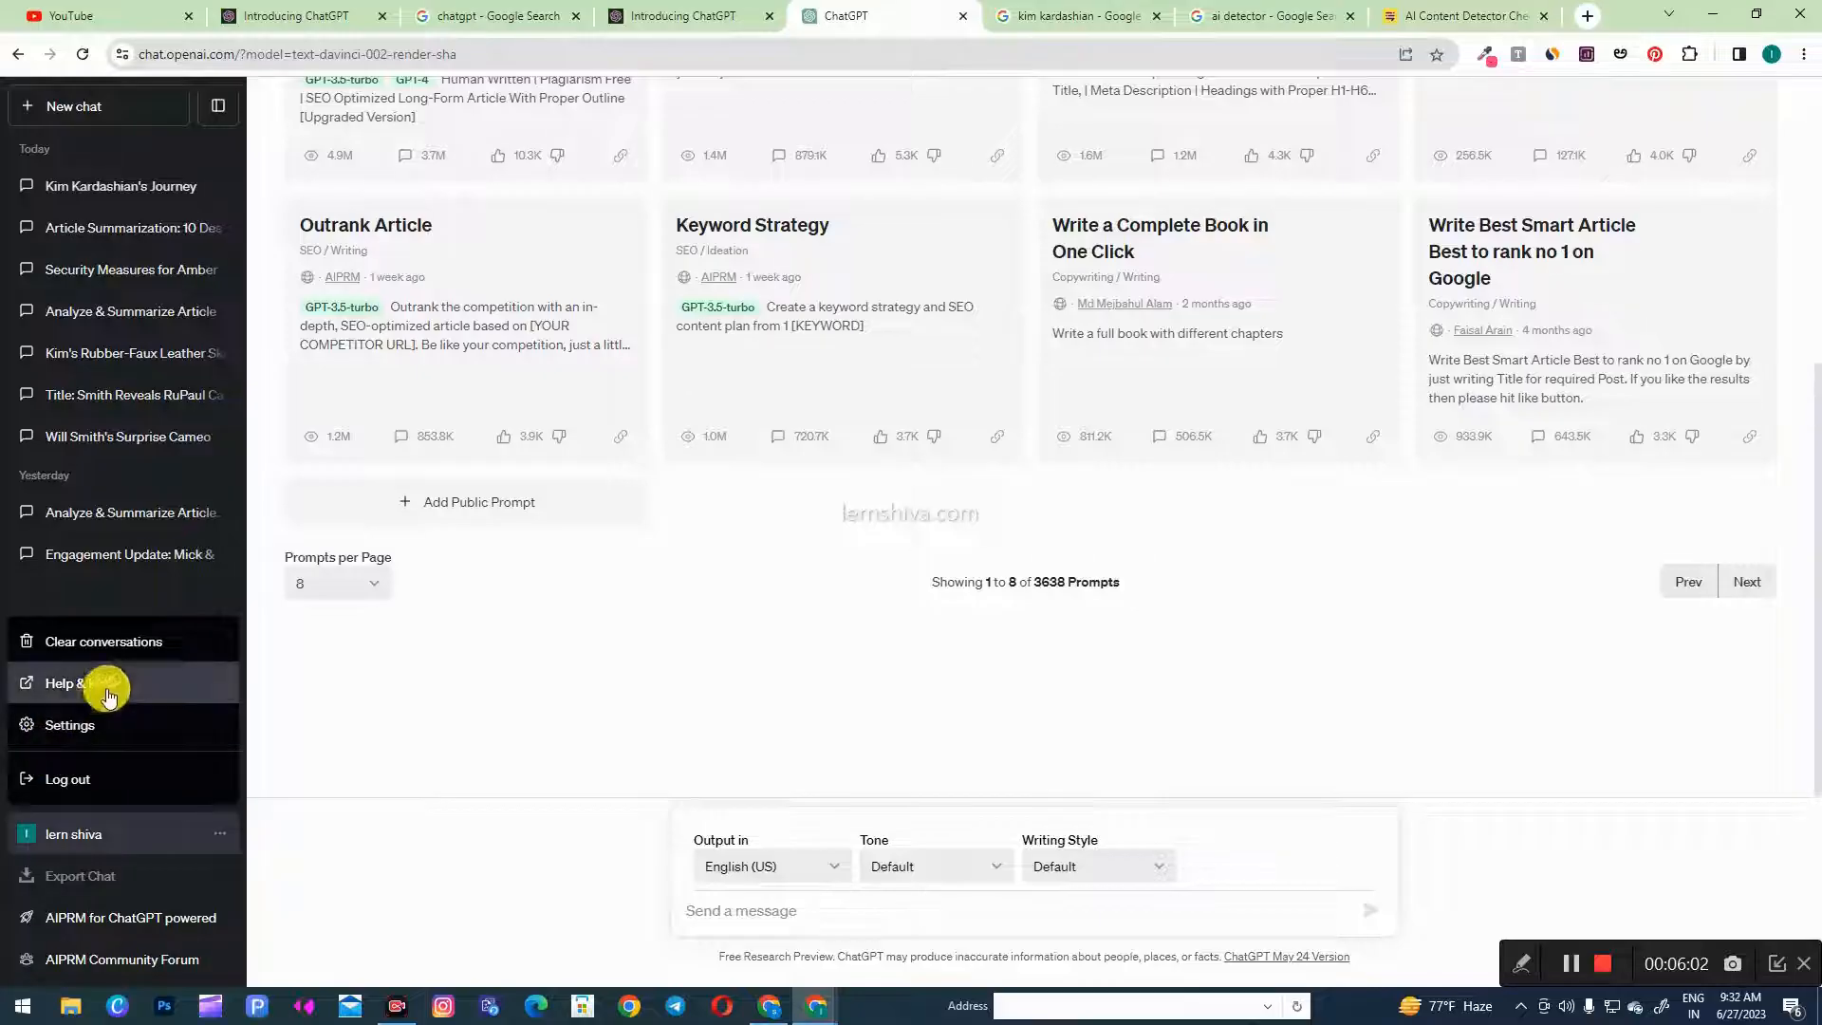
click(134, 641)
click(169, 641)
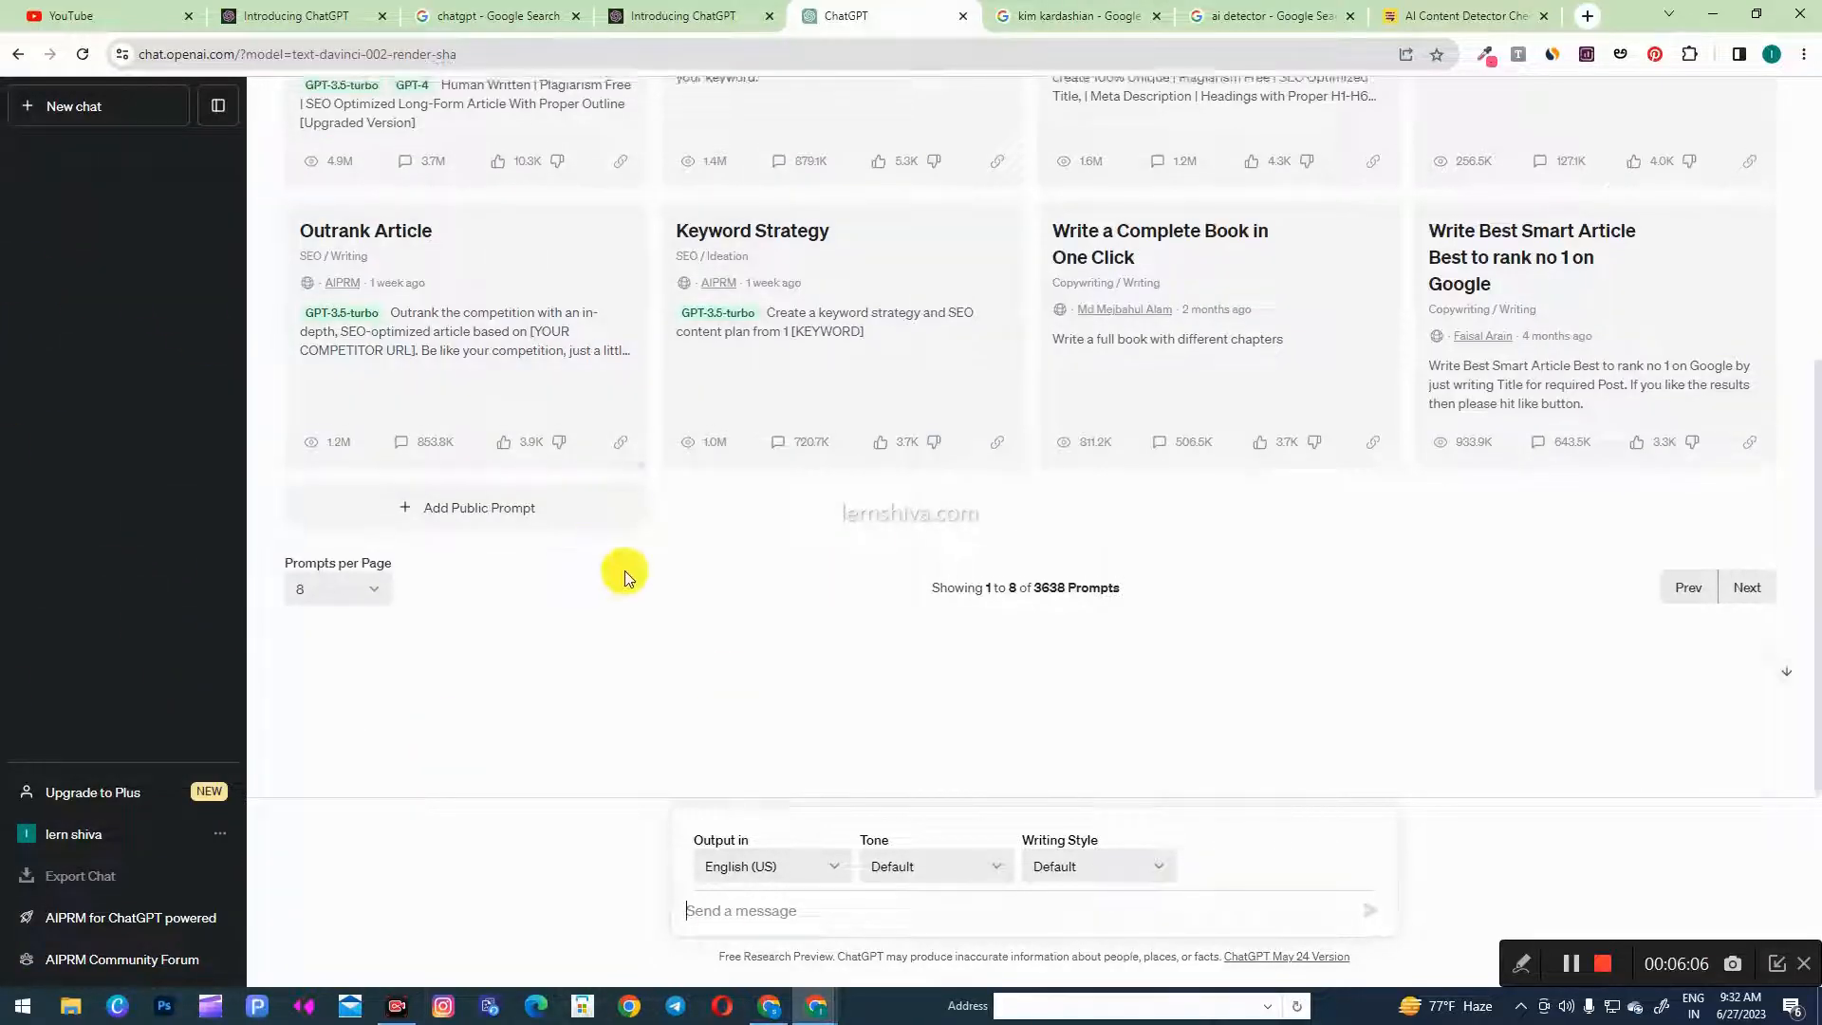
scroll(589, 581, up, 5)
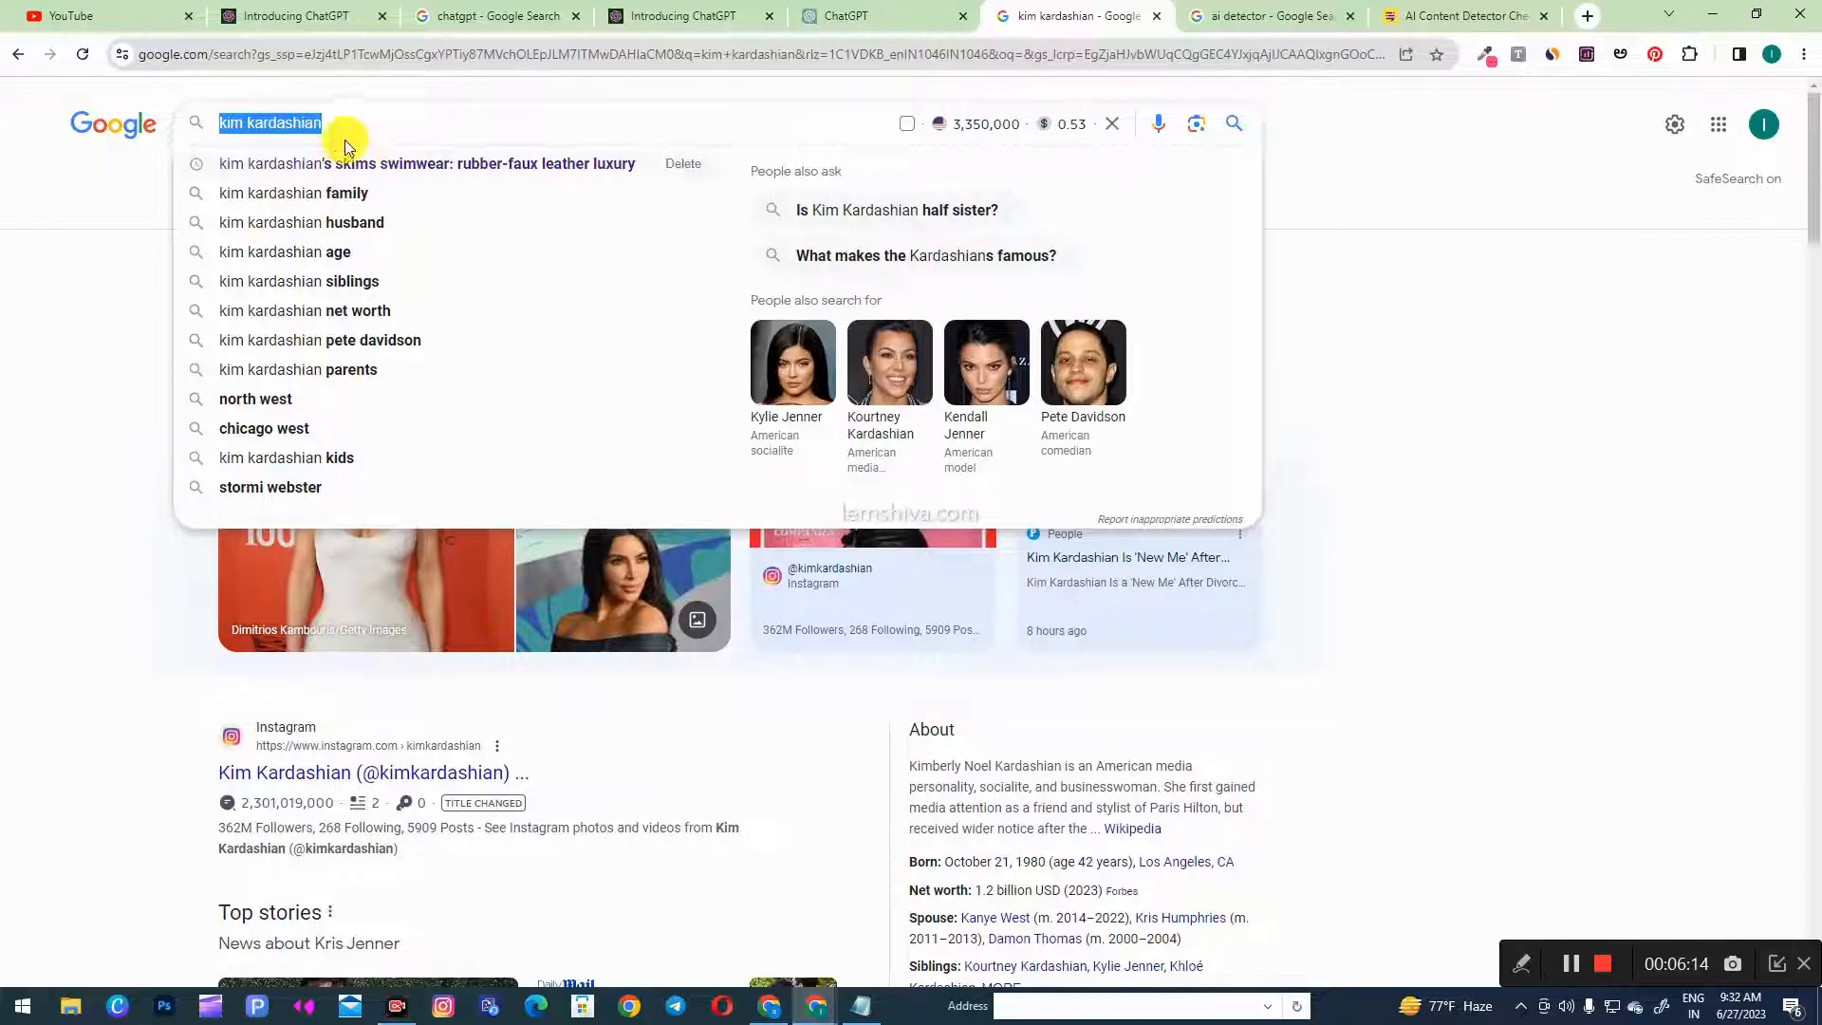
- Copy the keyword "kim kardashian" from the Google search tab and paste it into the ChatGPT message
right_click(282, 125)
click(344, 216)
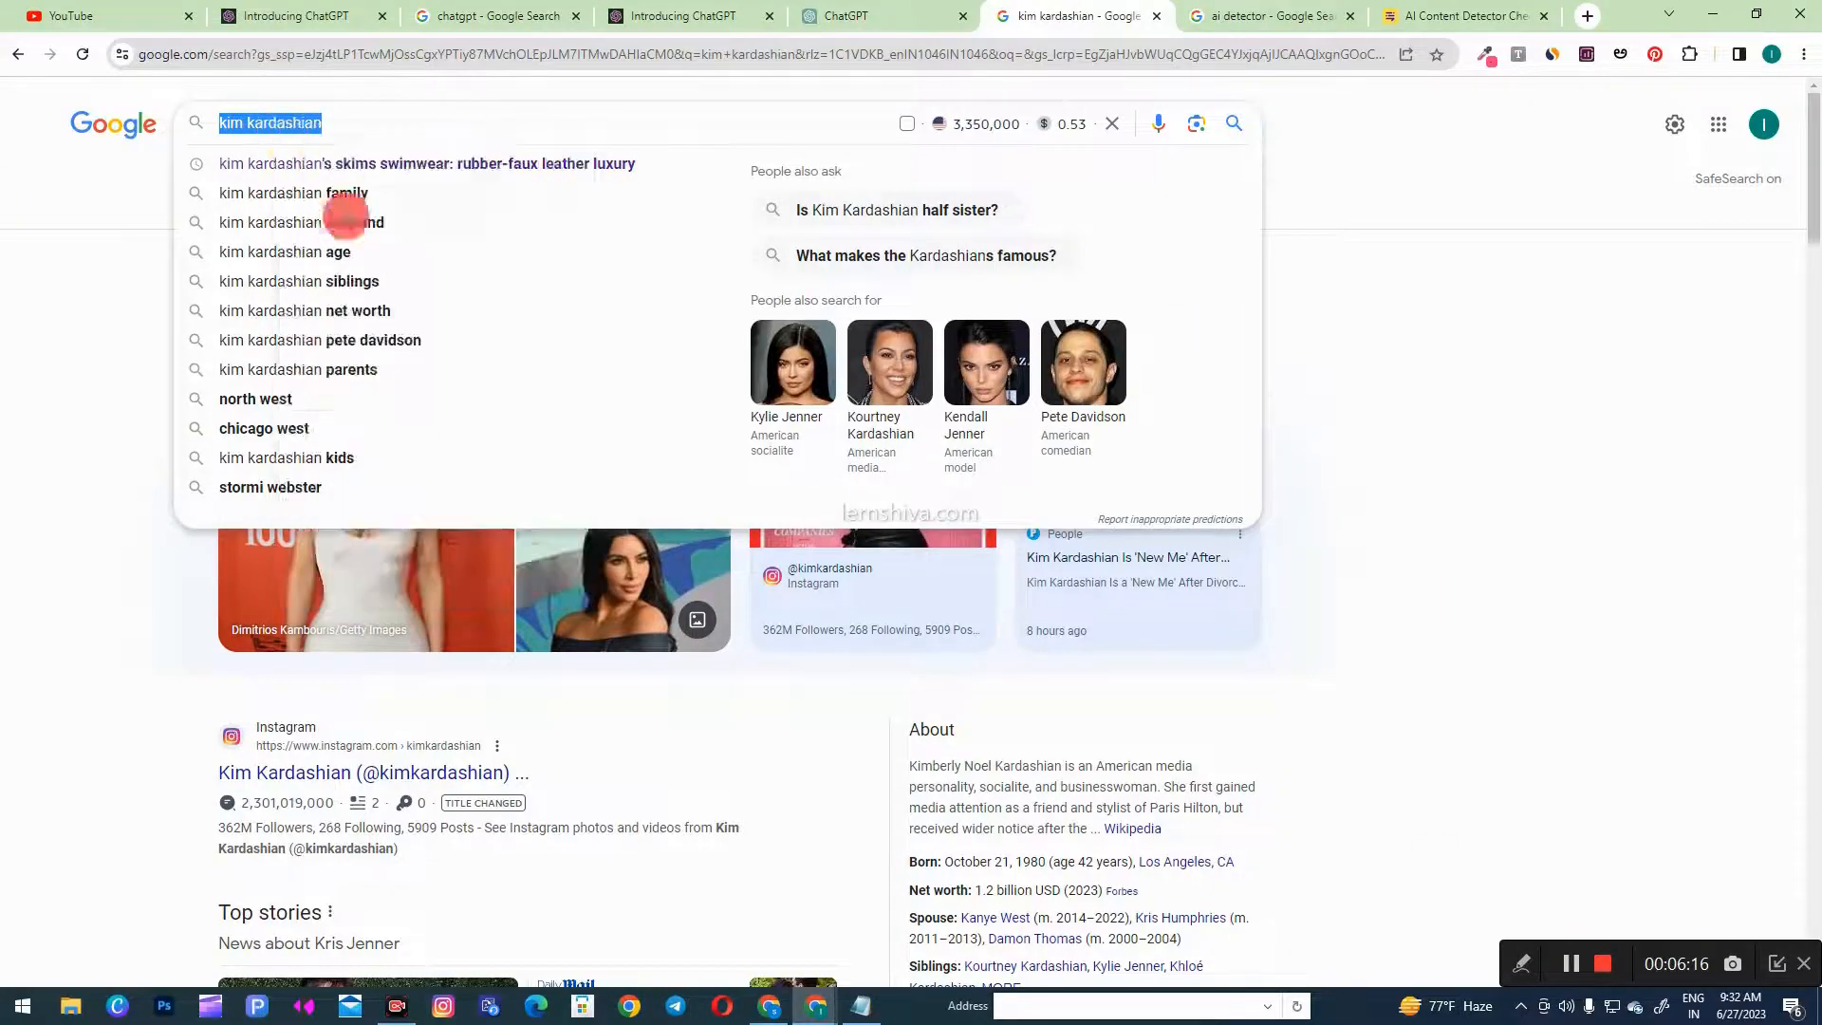
click(871, 15)
click(757, 909)
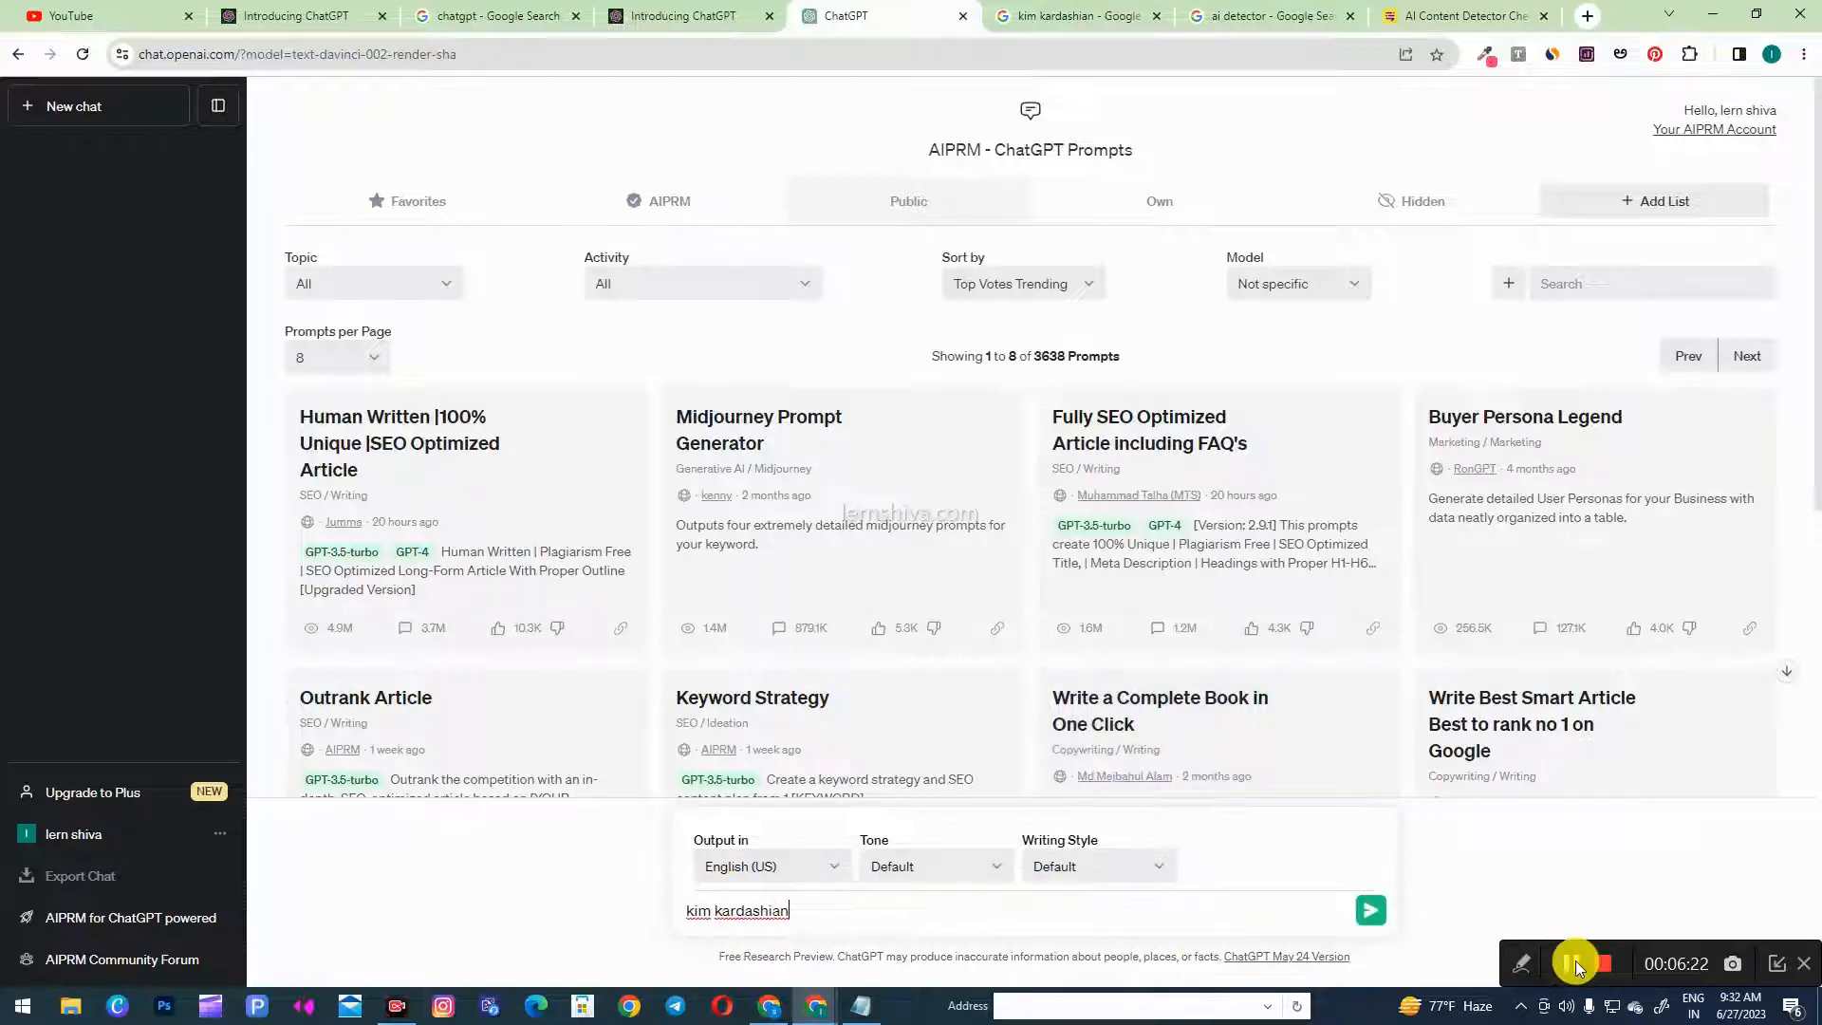
- Expand the message to generate some Tittles for this keyword "kim kardashian" and send it
click(1570, 963)
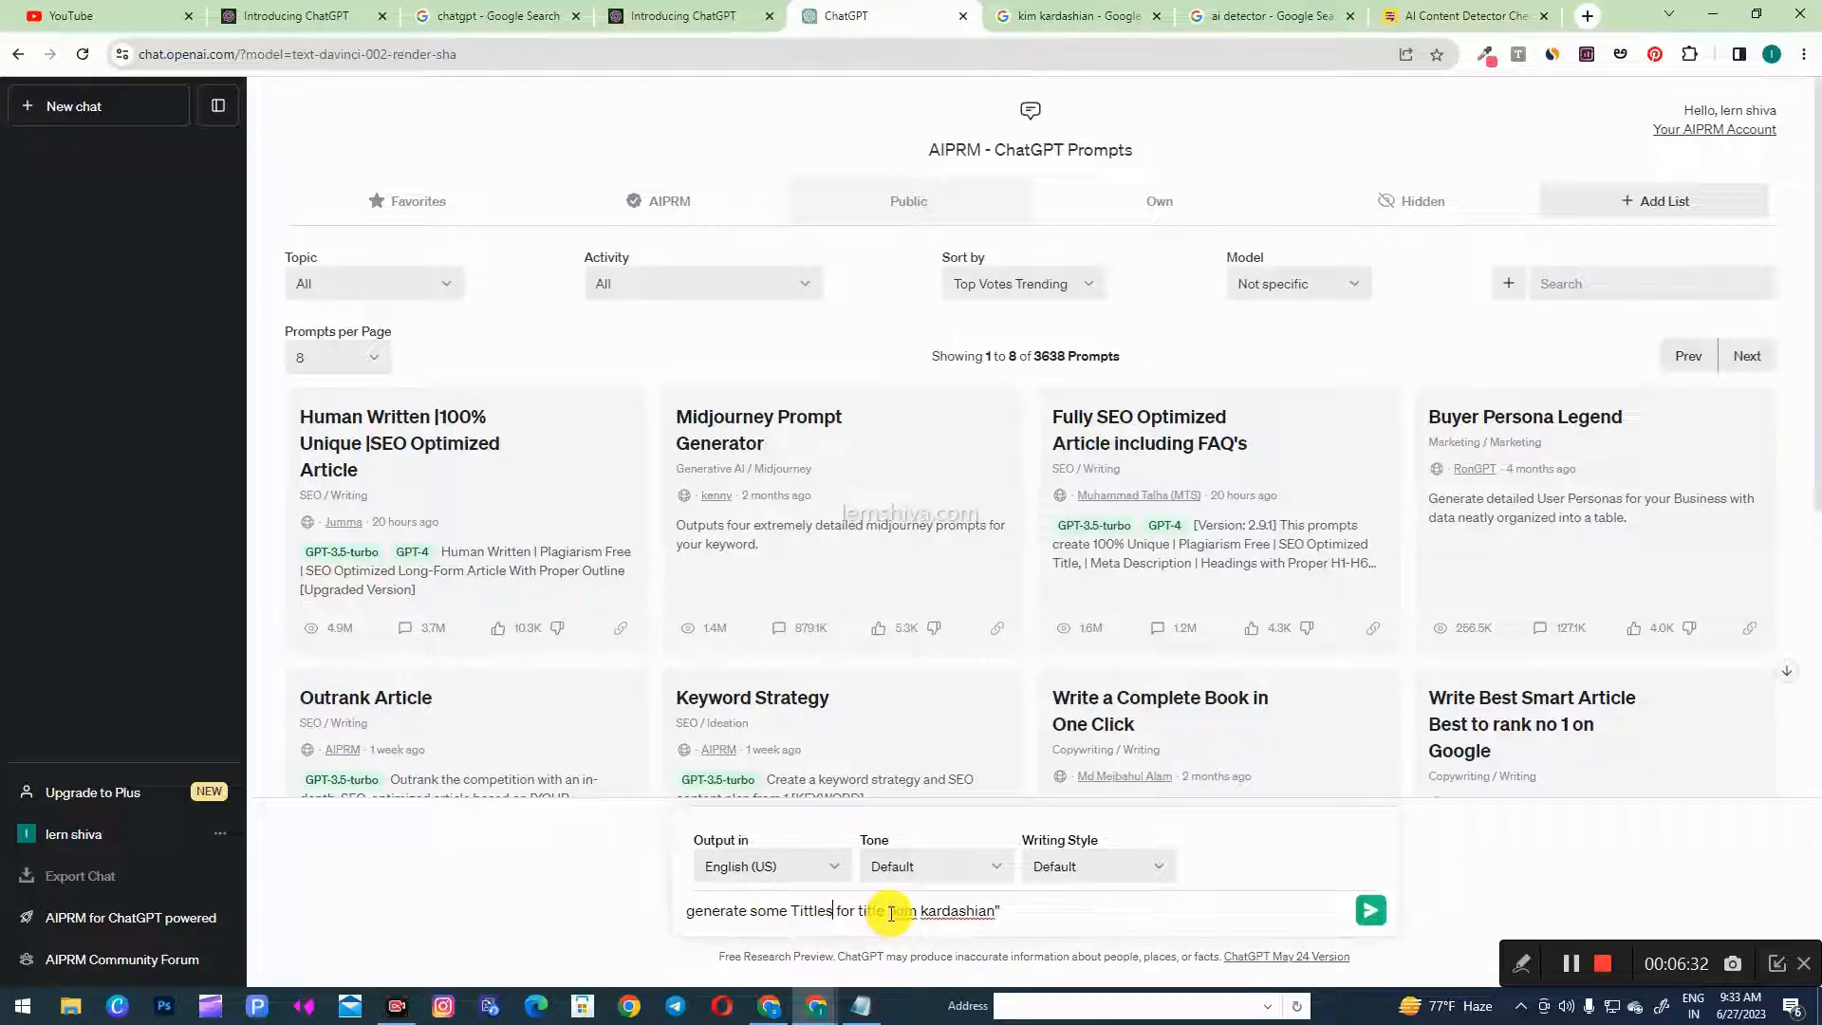
click(832, 914)
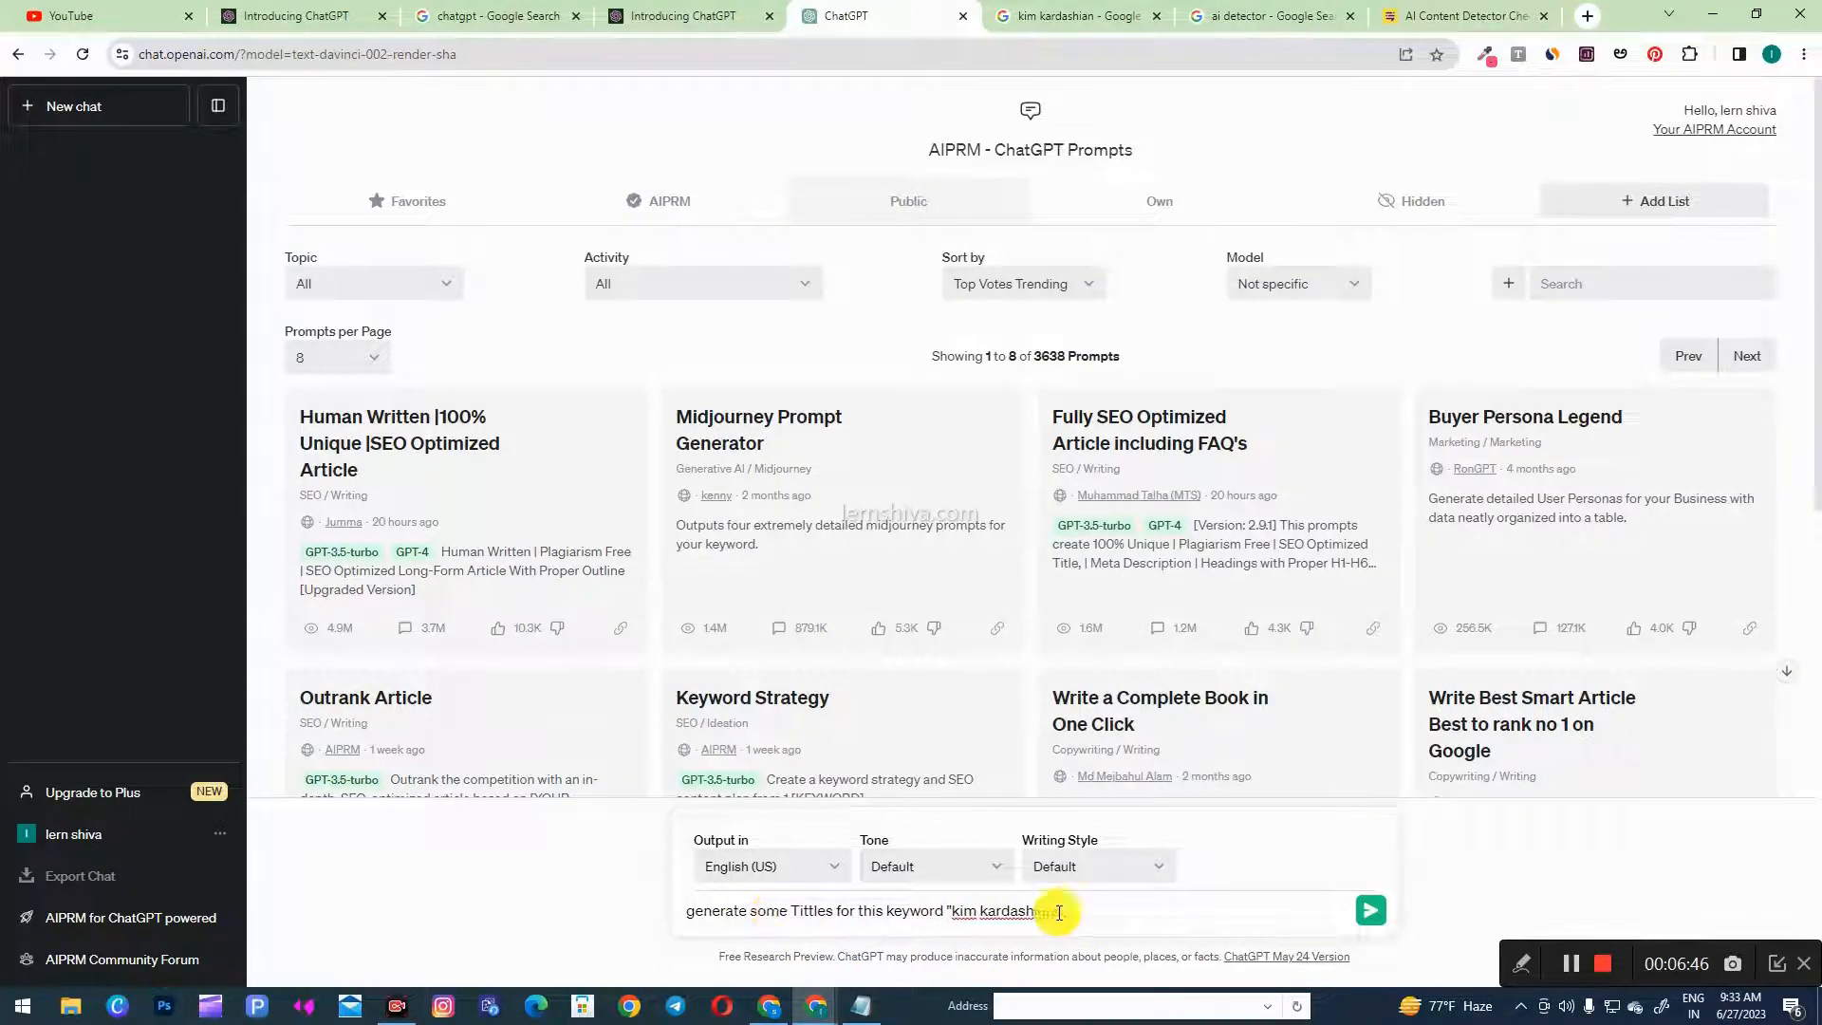
click(1371, 913)
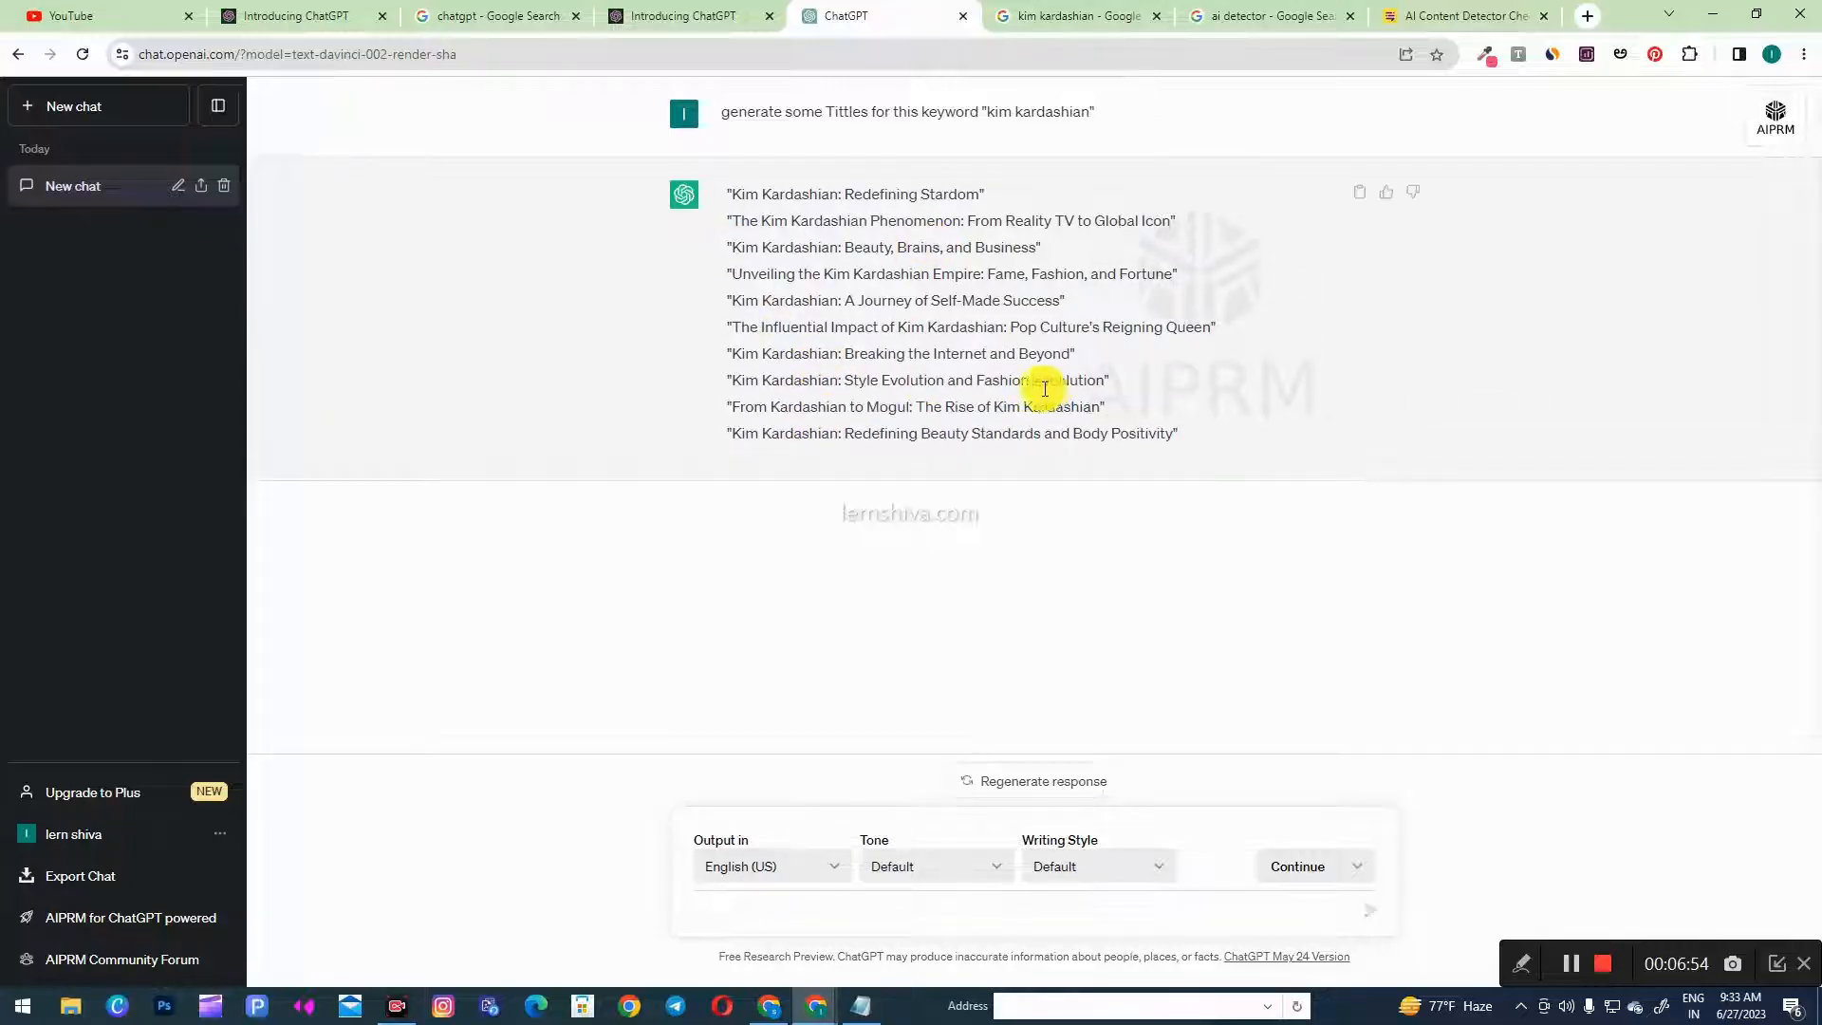
- Copy the first suggested title, "Kim Kardashian: Redefining Stardom", from the generated list
triple_click(801, 189)
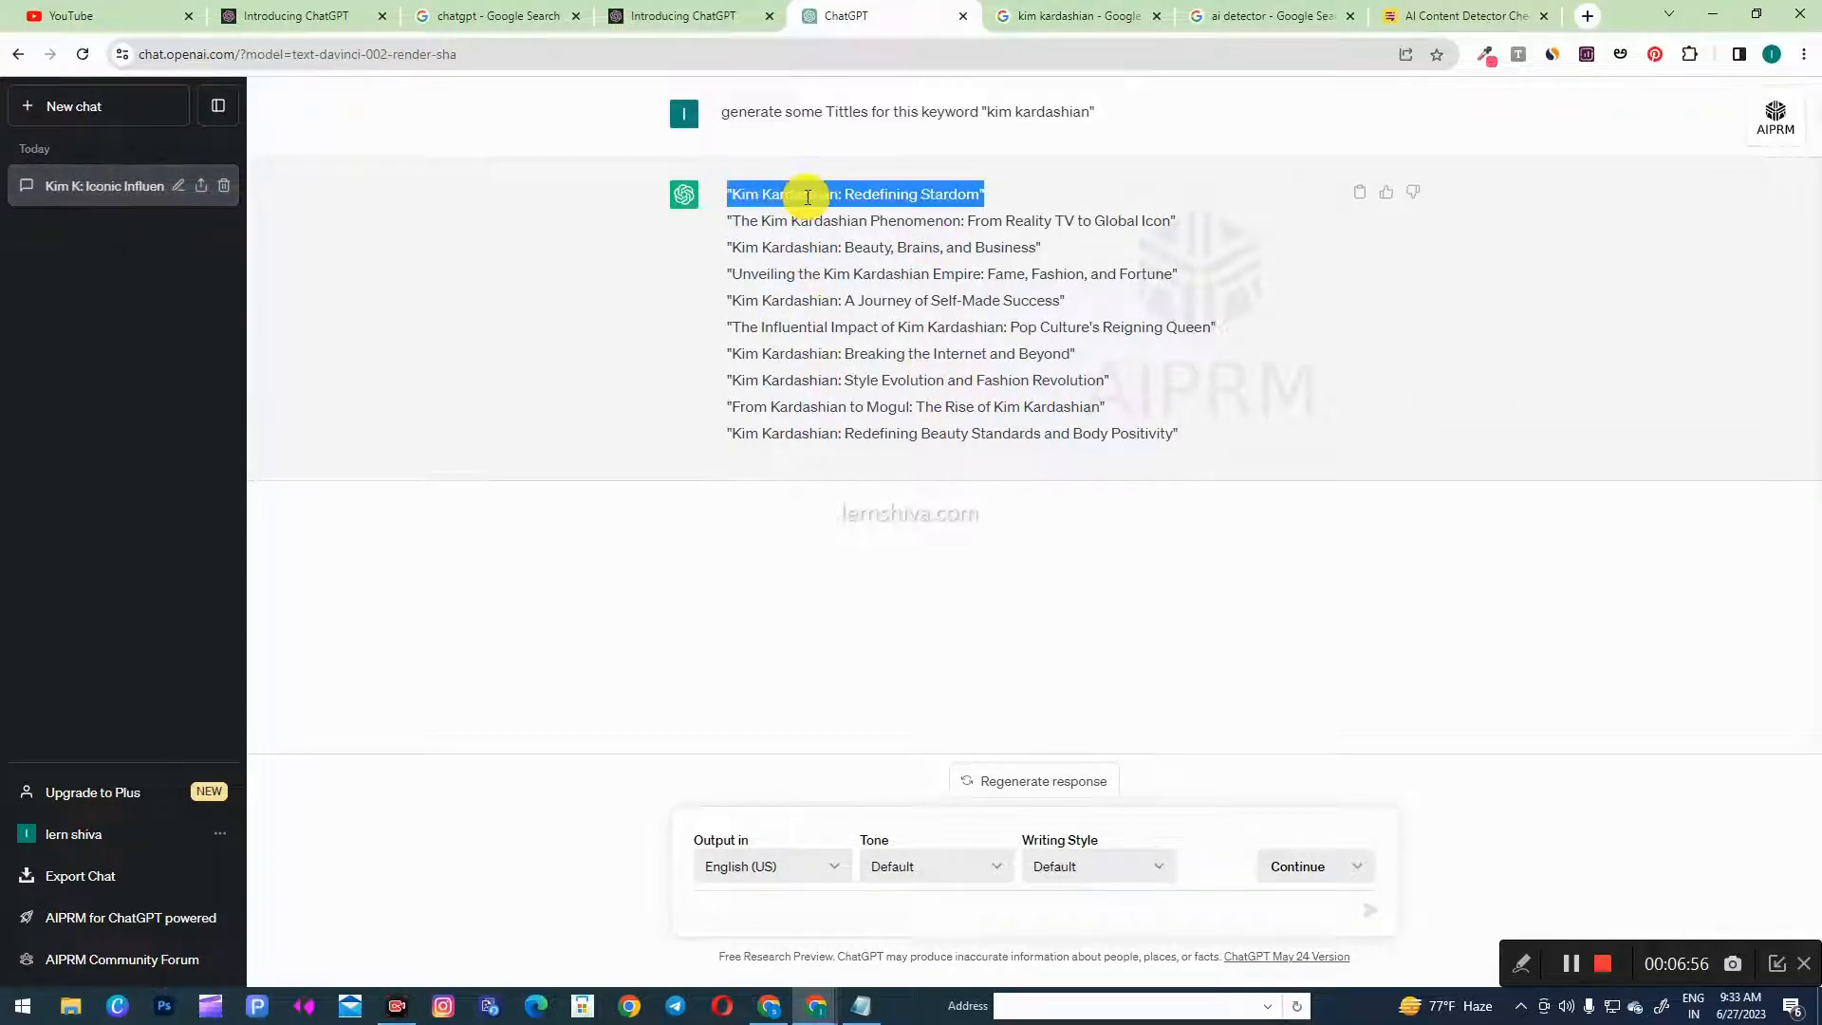
triple_click(857, 351)
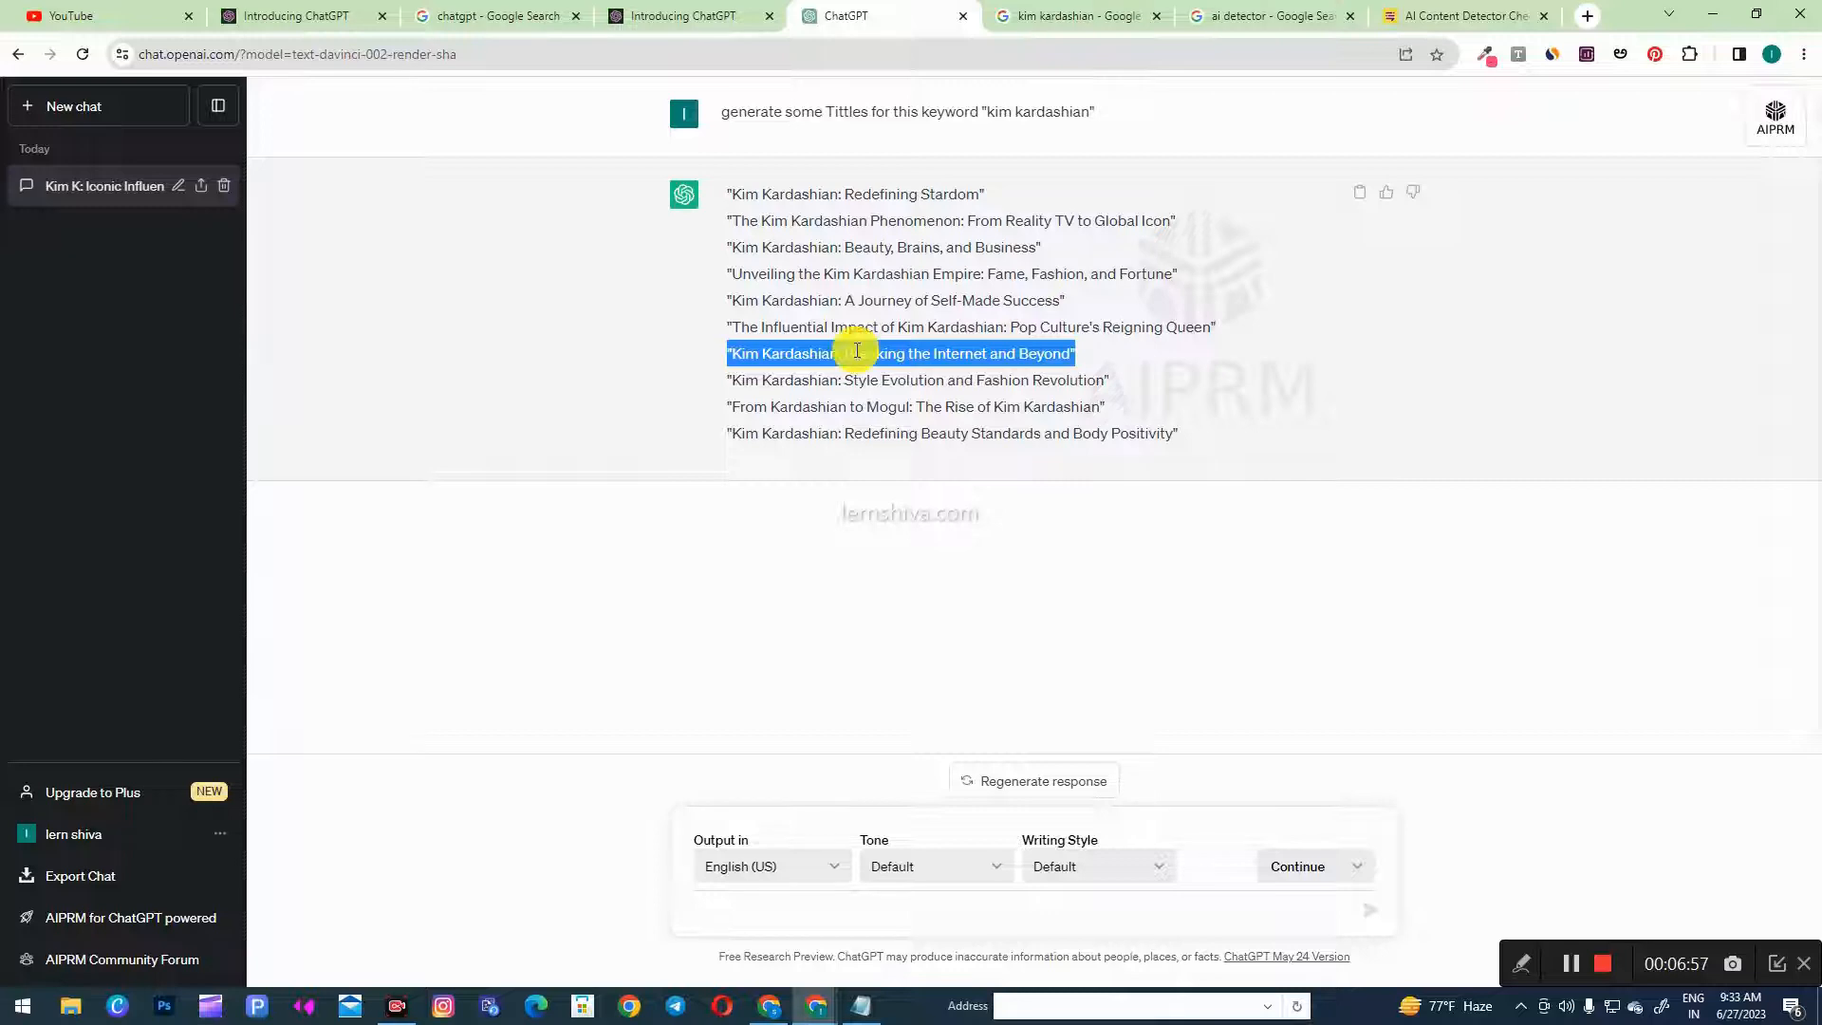
click(756, 190)
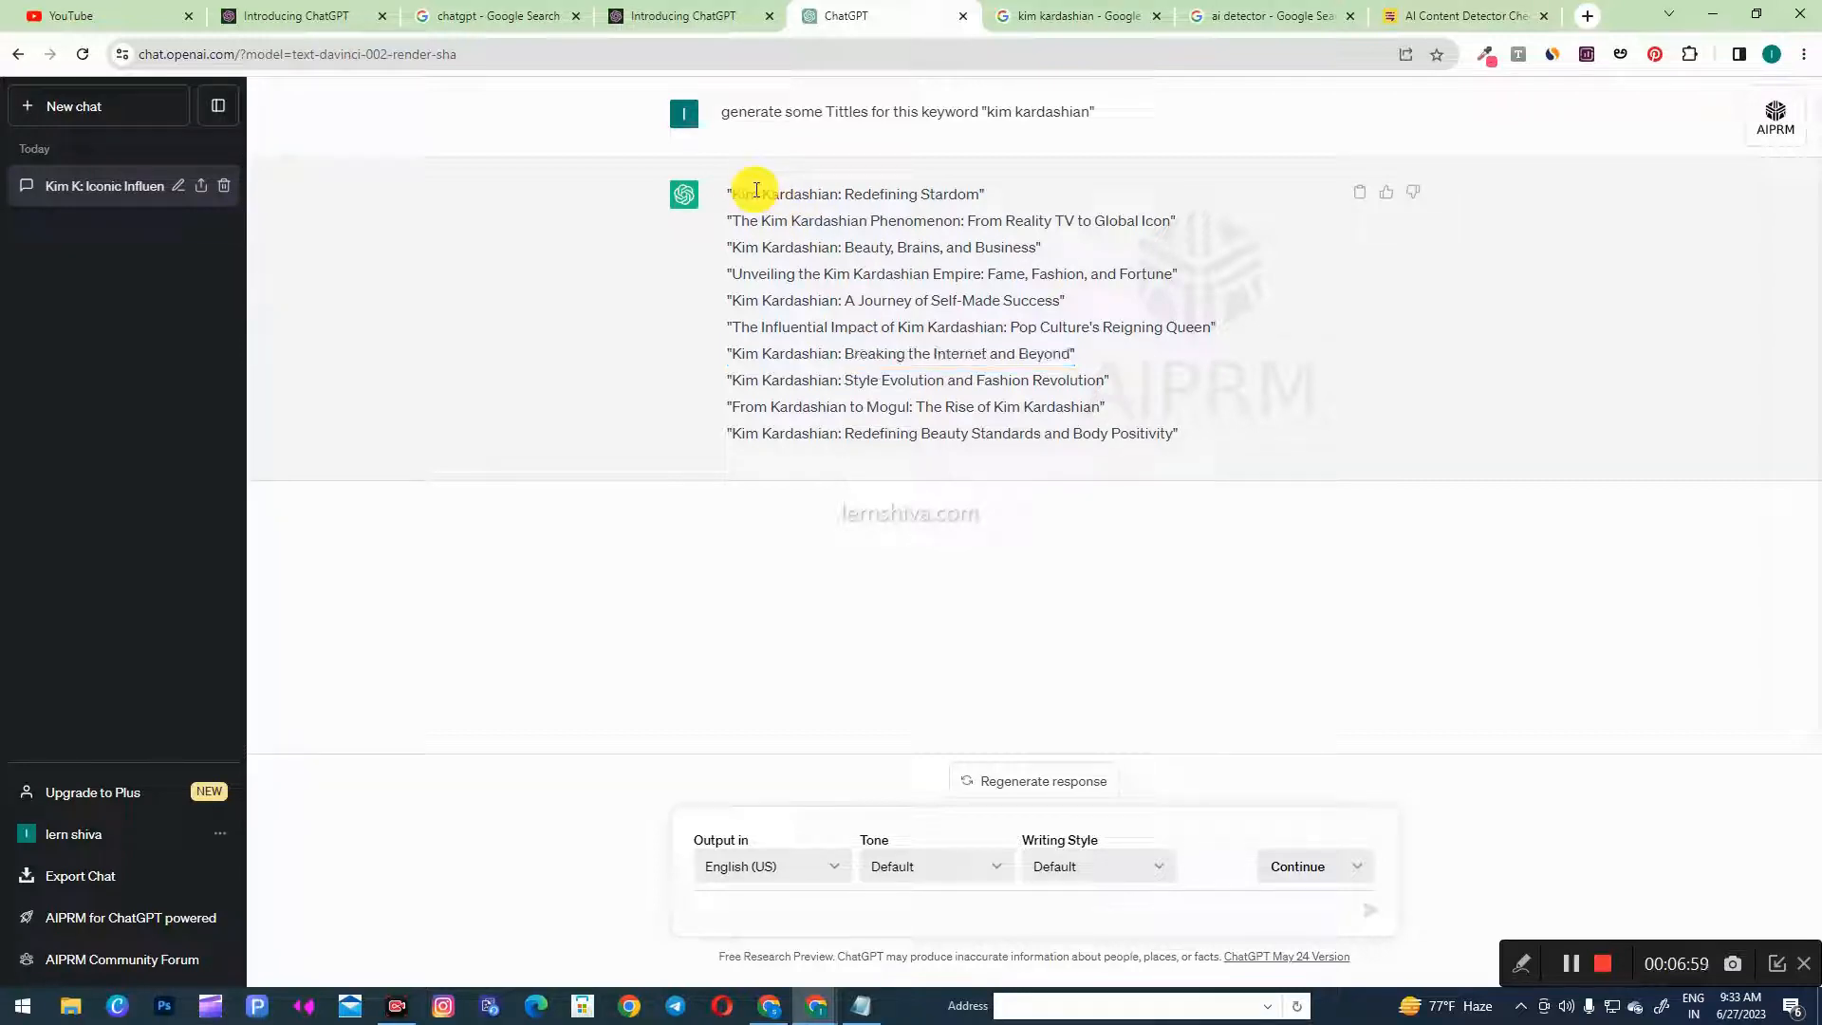
triple_click(810, 194)
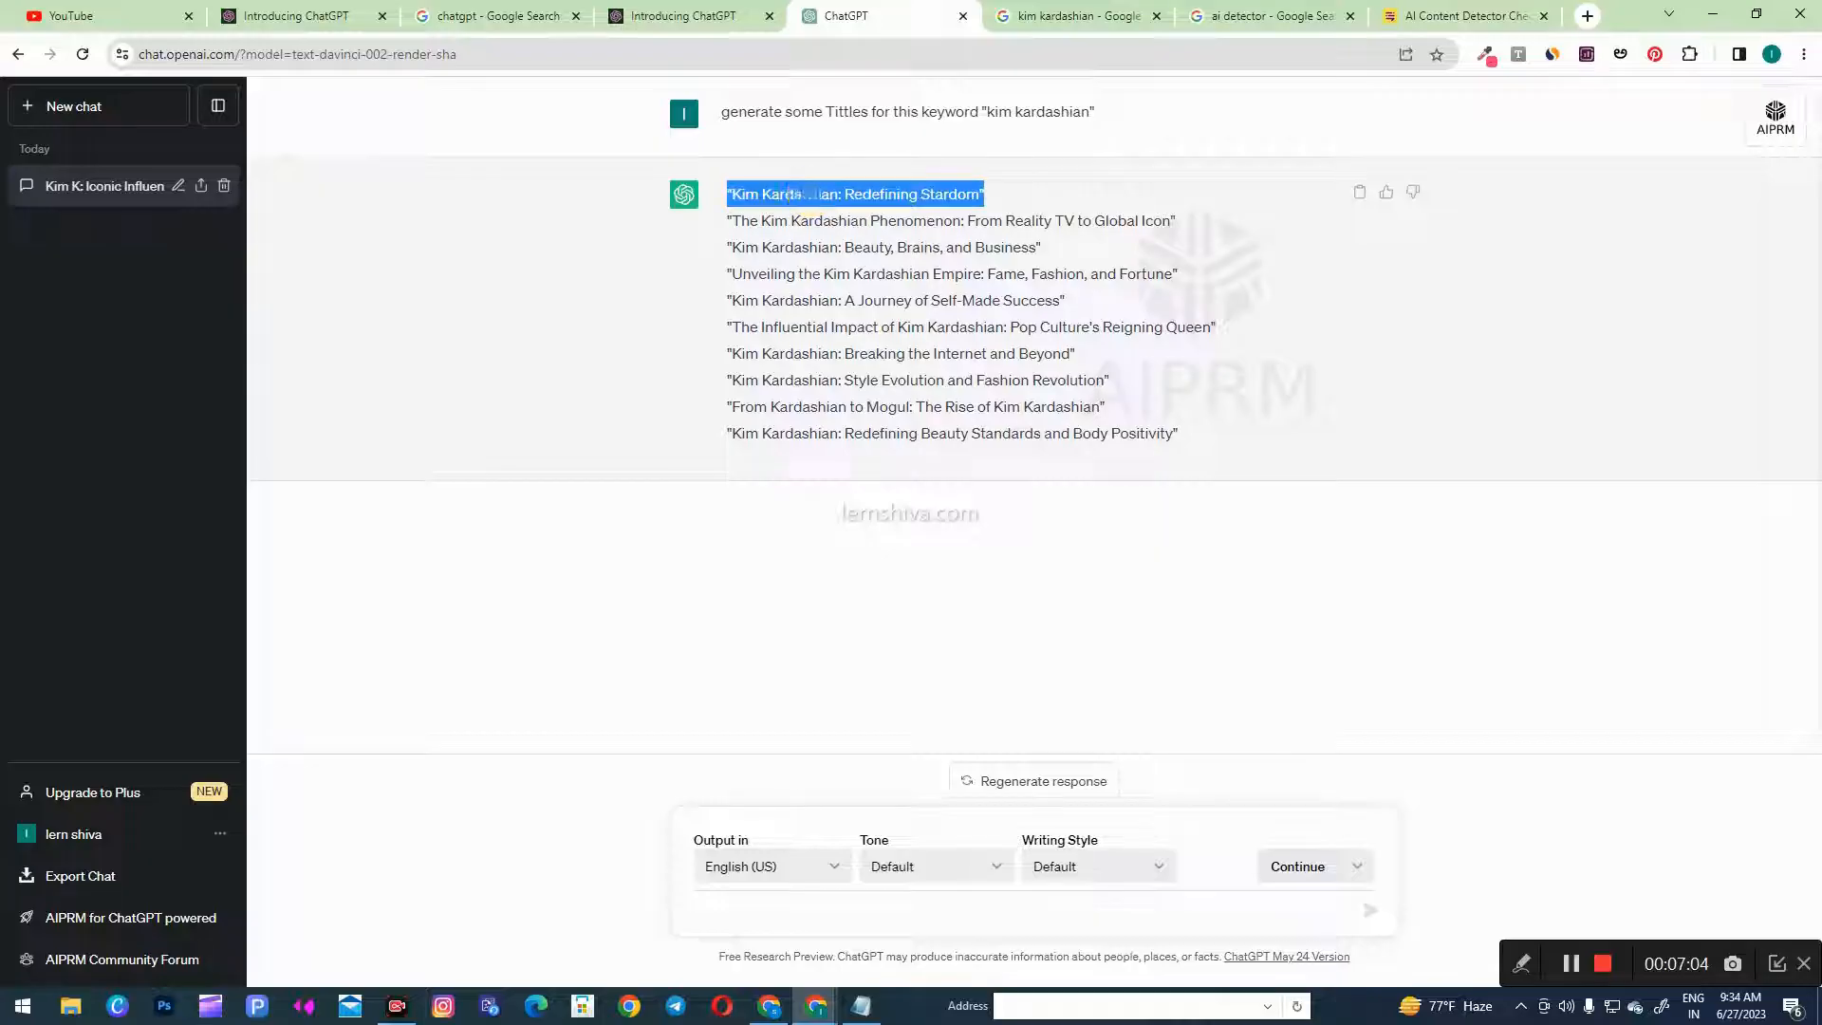
right_click(799, 194)
click(881, 211)
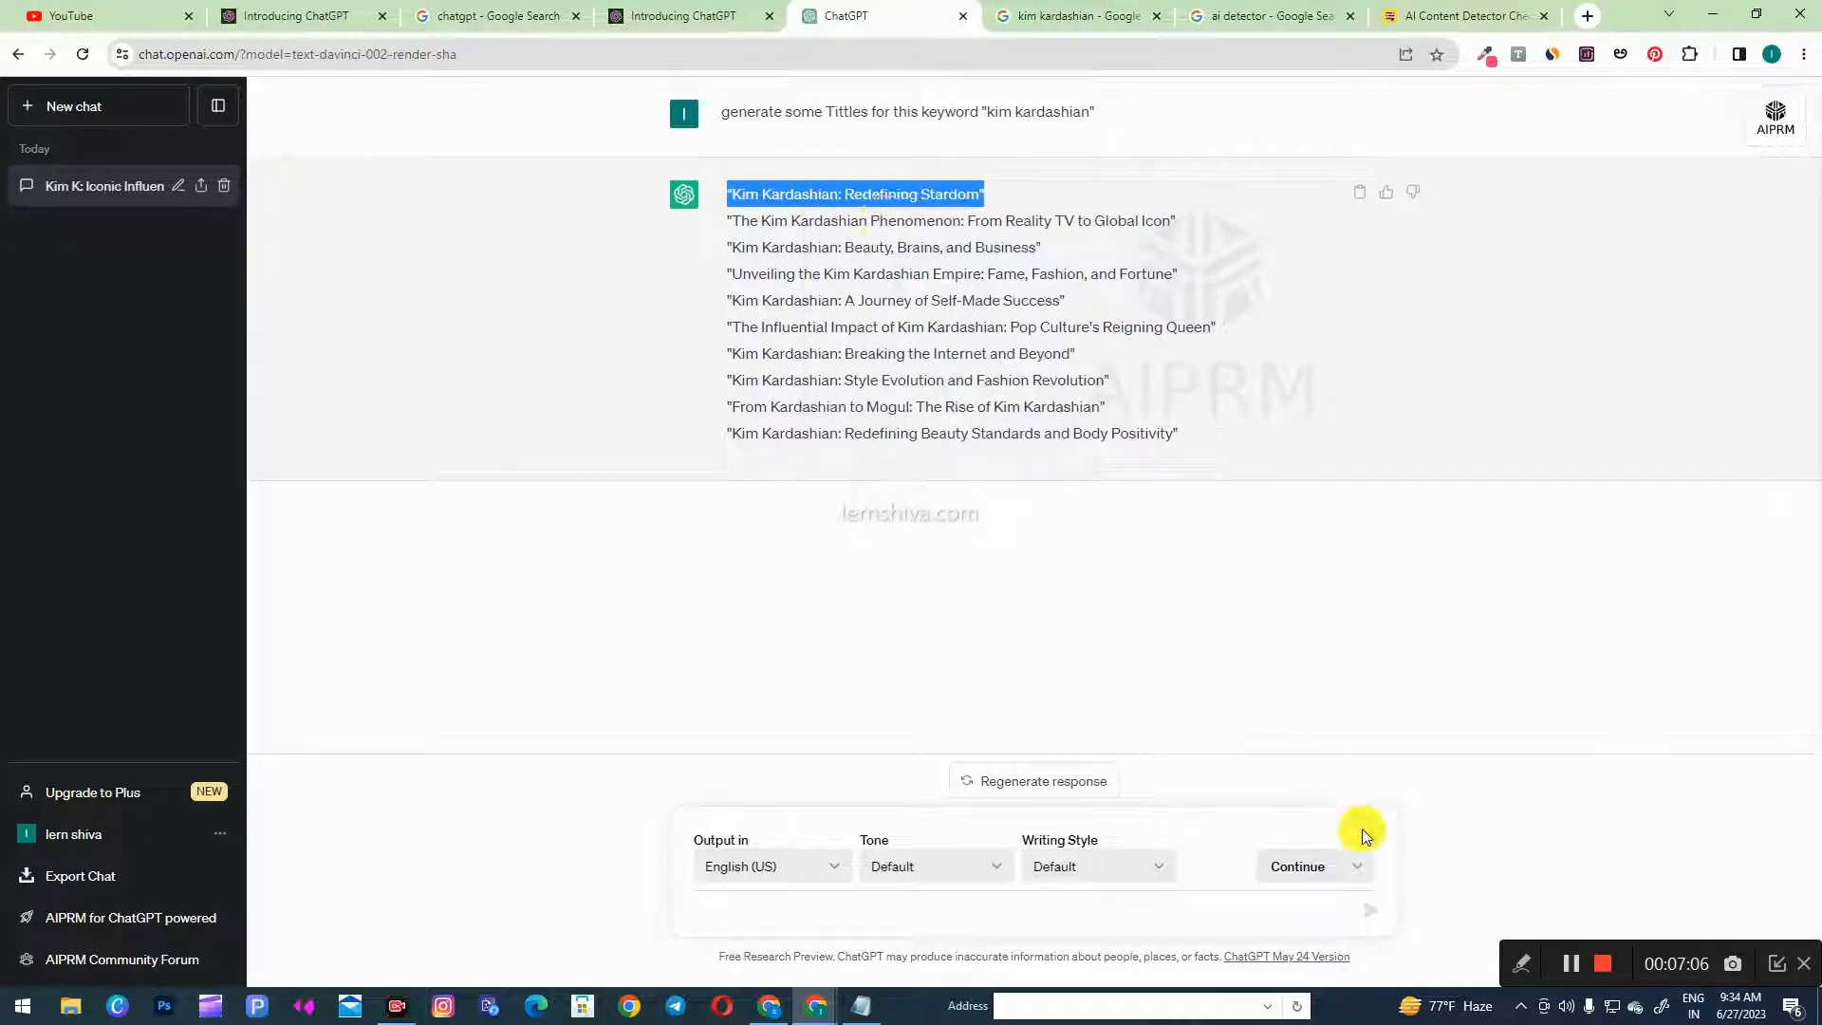
- Copy the line "generate some outlines for title" from the Notepad file and paste it into the ChatGPT message
click(861, 1008)
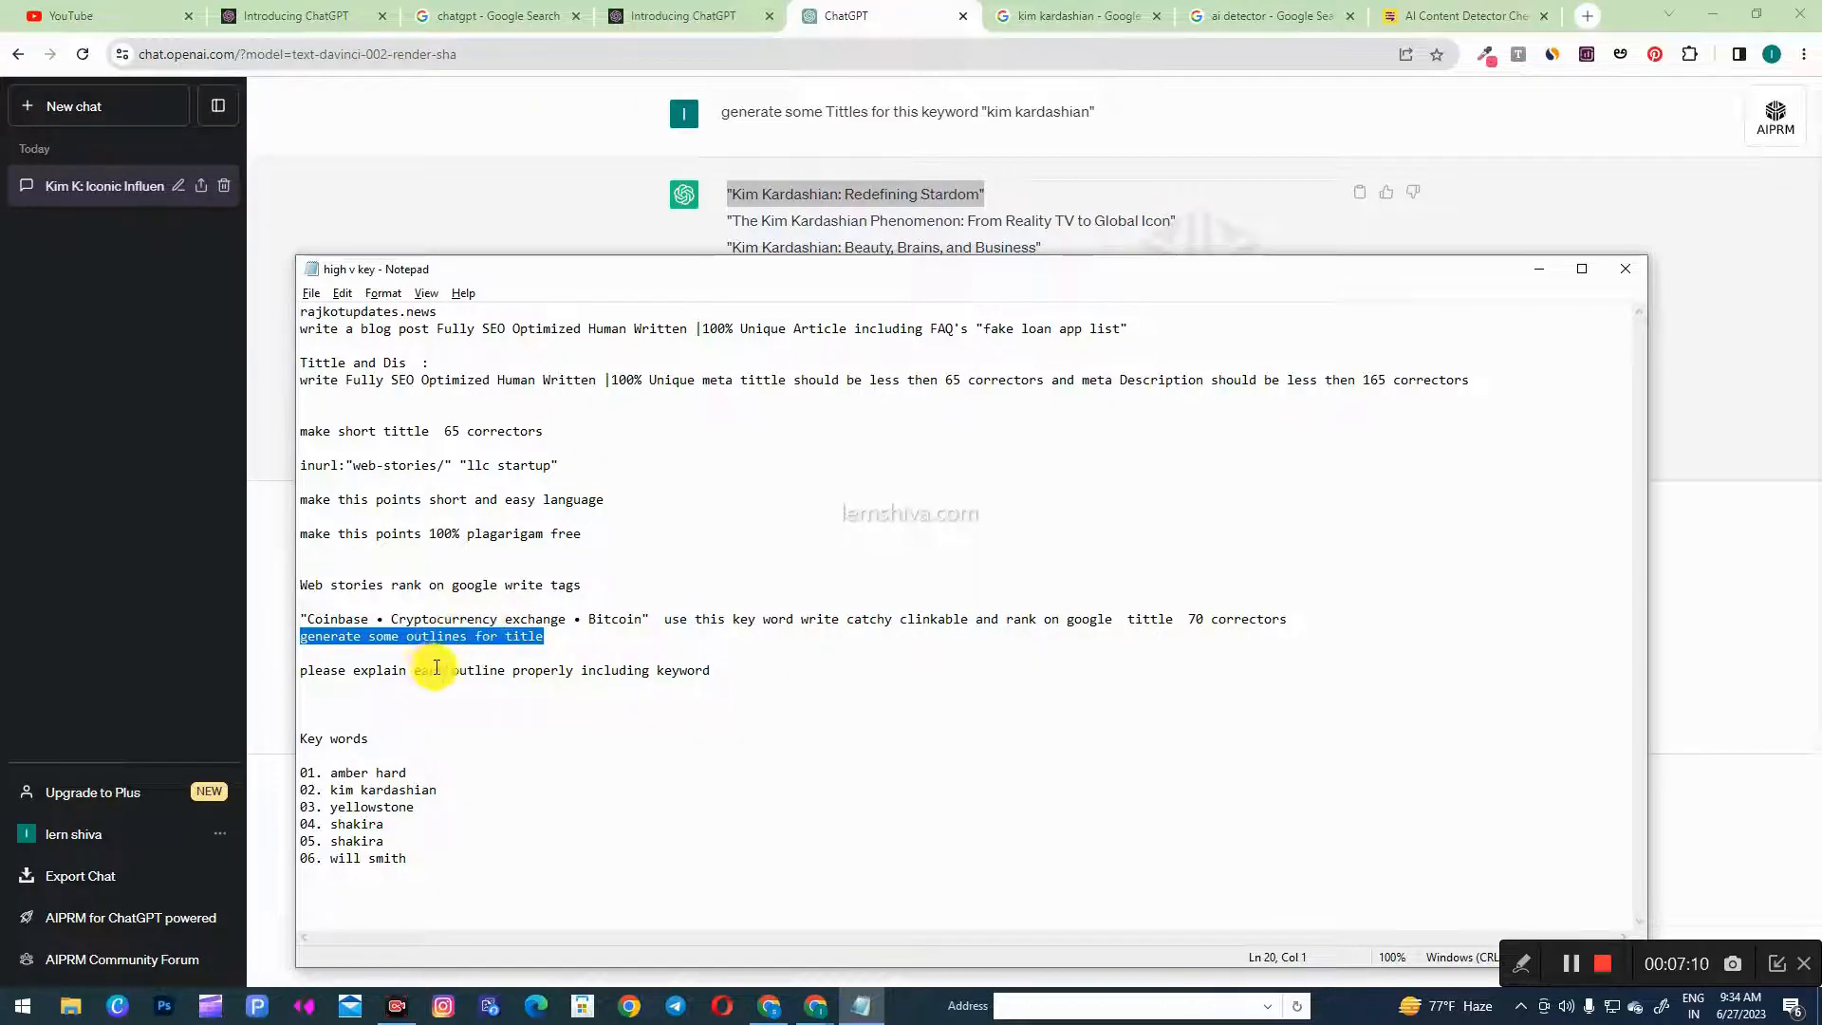
right_click(492, 636)
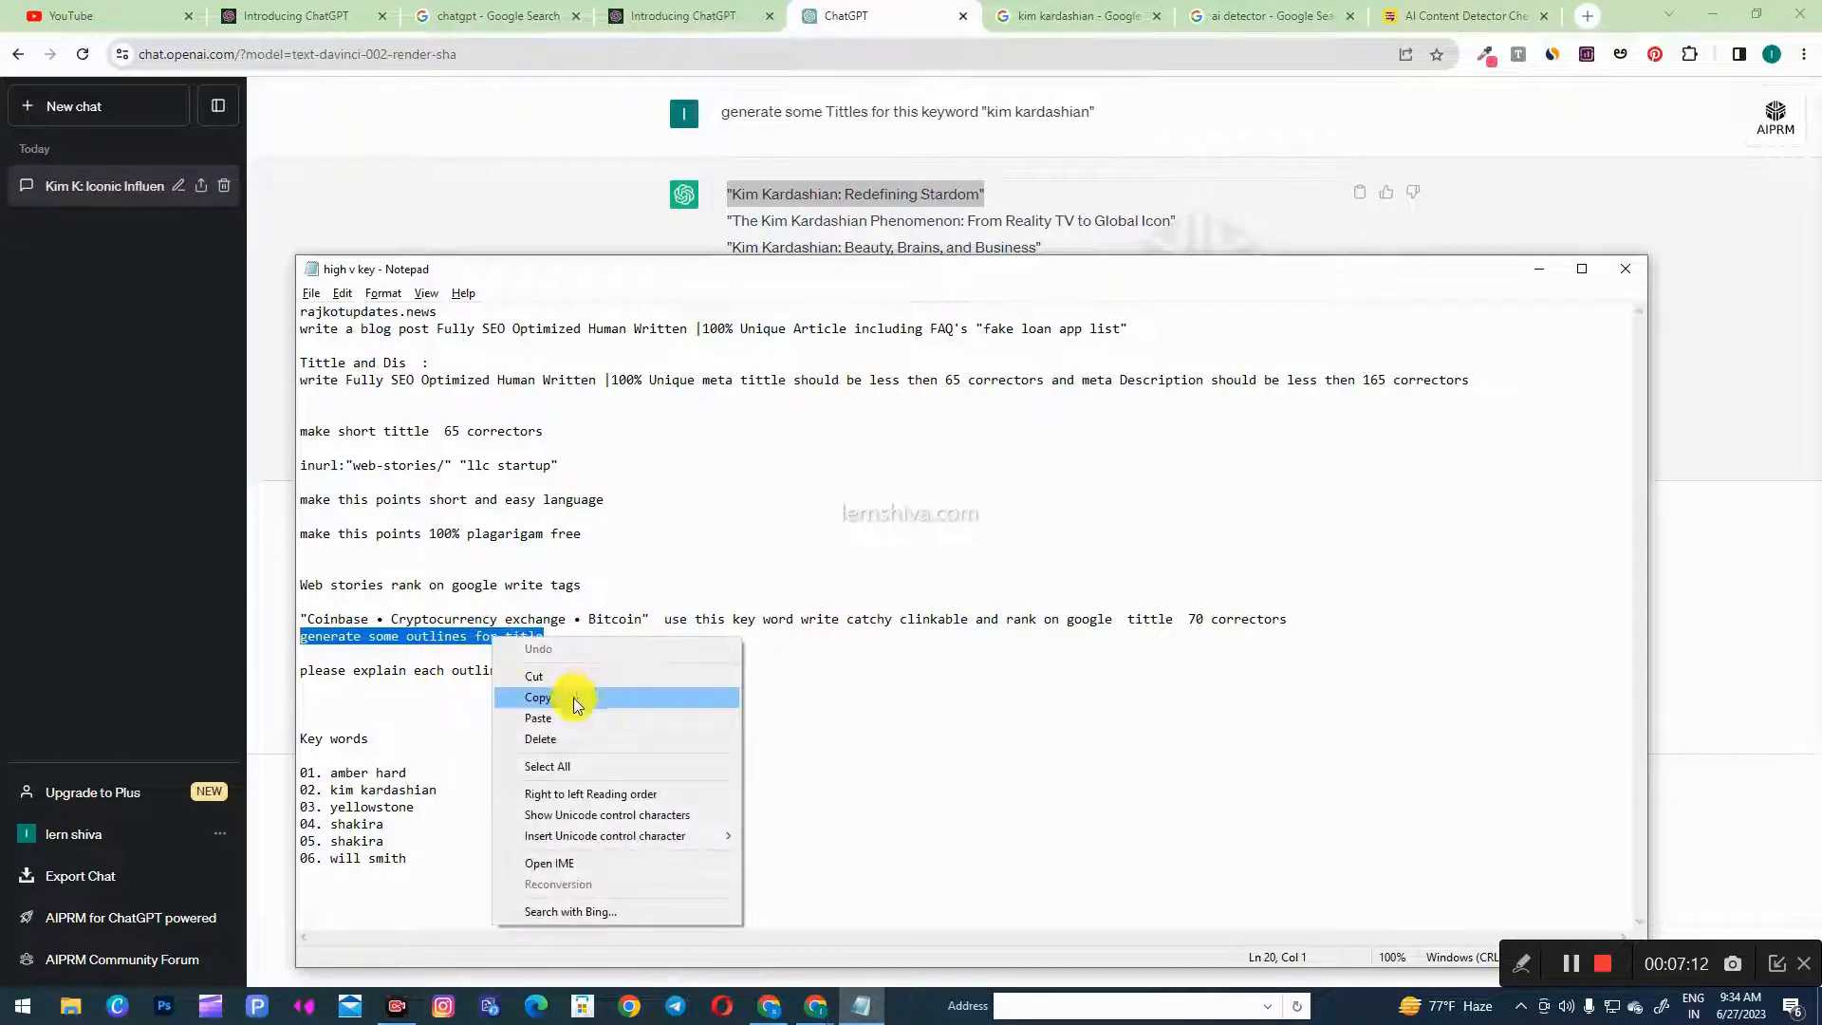
click(529, 696)
key(alt+Tab)
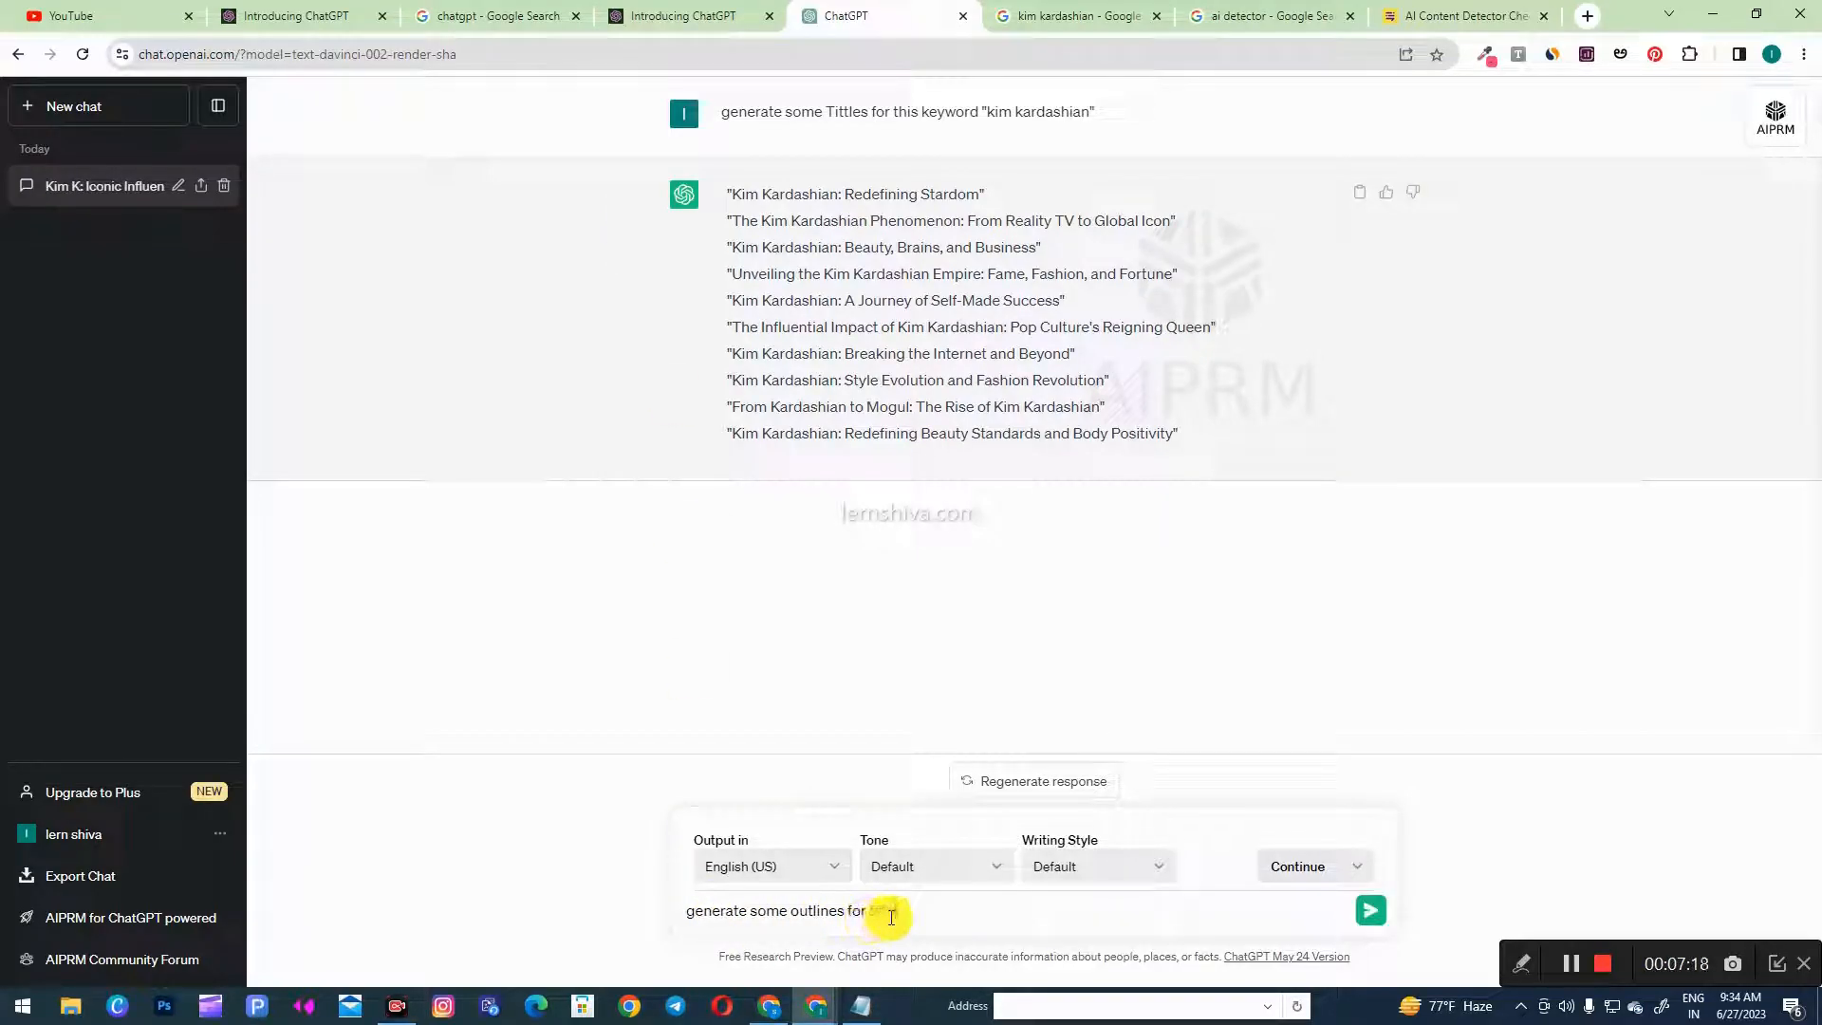
- Copy the first title, "Kim Kardashian: Redefining Stardom", and add it in quotation marks to the outline prompt, without the extra line break
triple_click(820, 186)
right_click(831, 189)
click(866, 203)
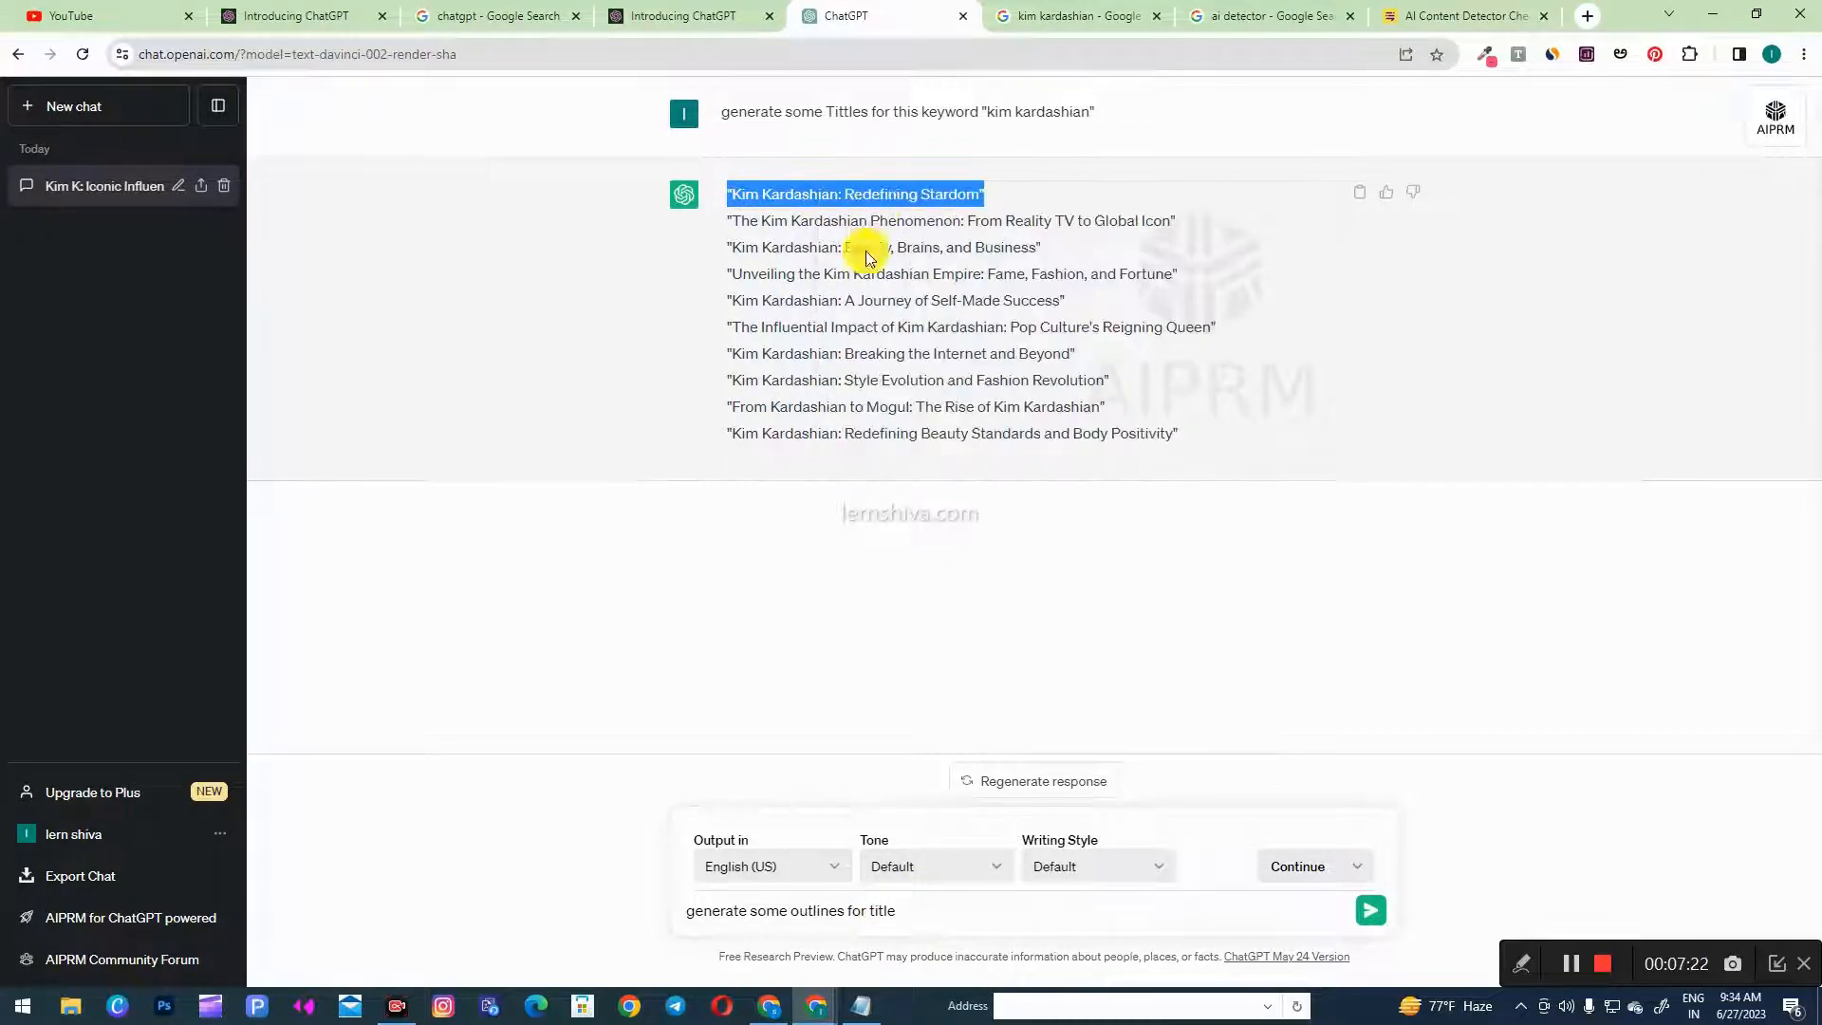
click(928, 909)
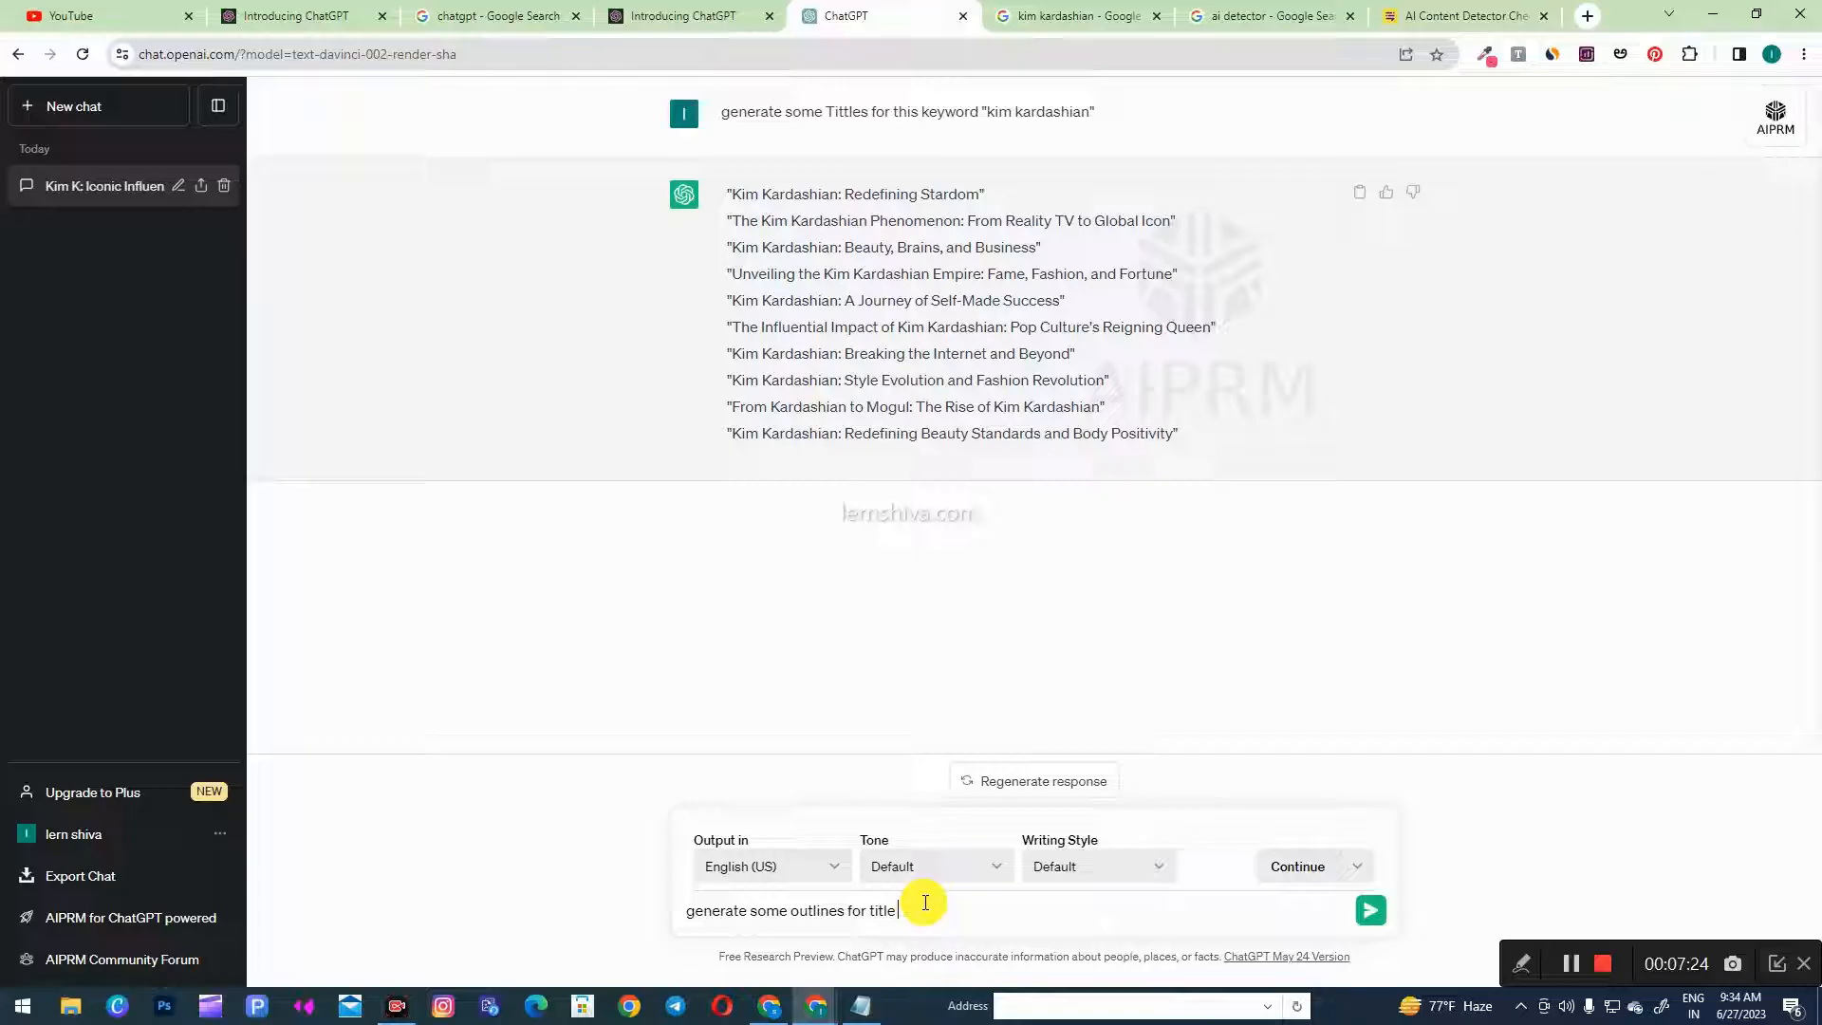
key(ctrl+v)
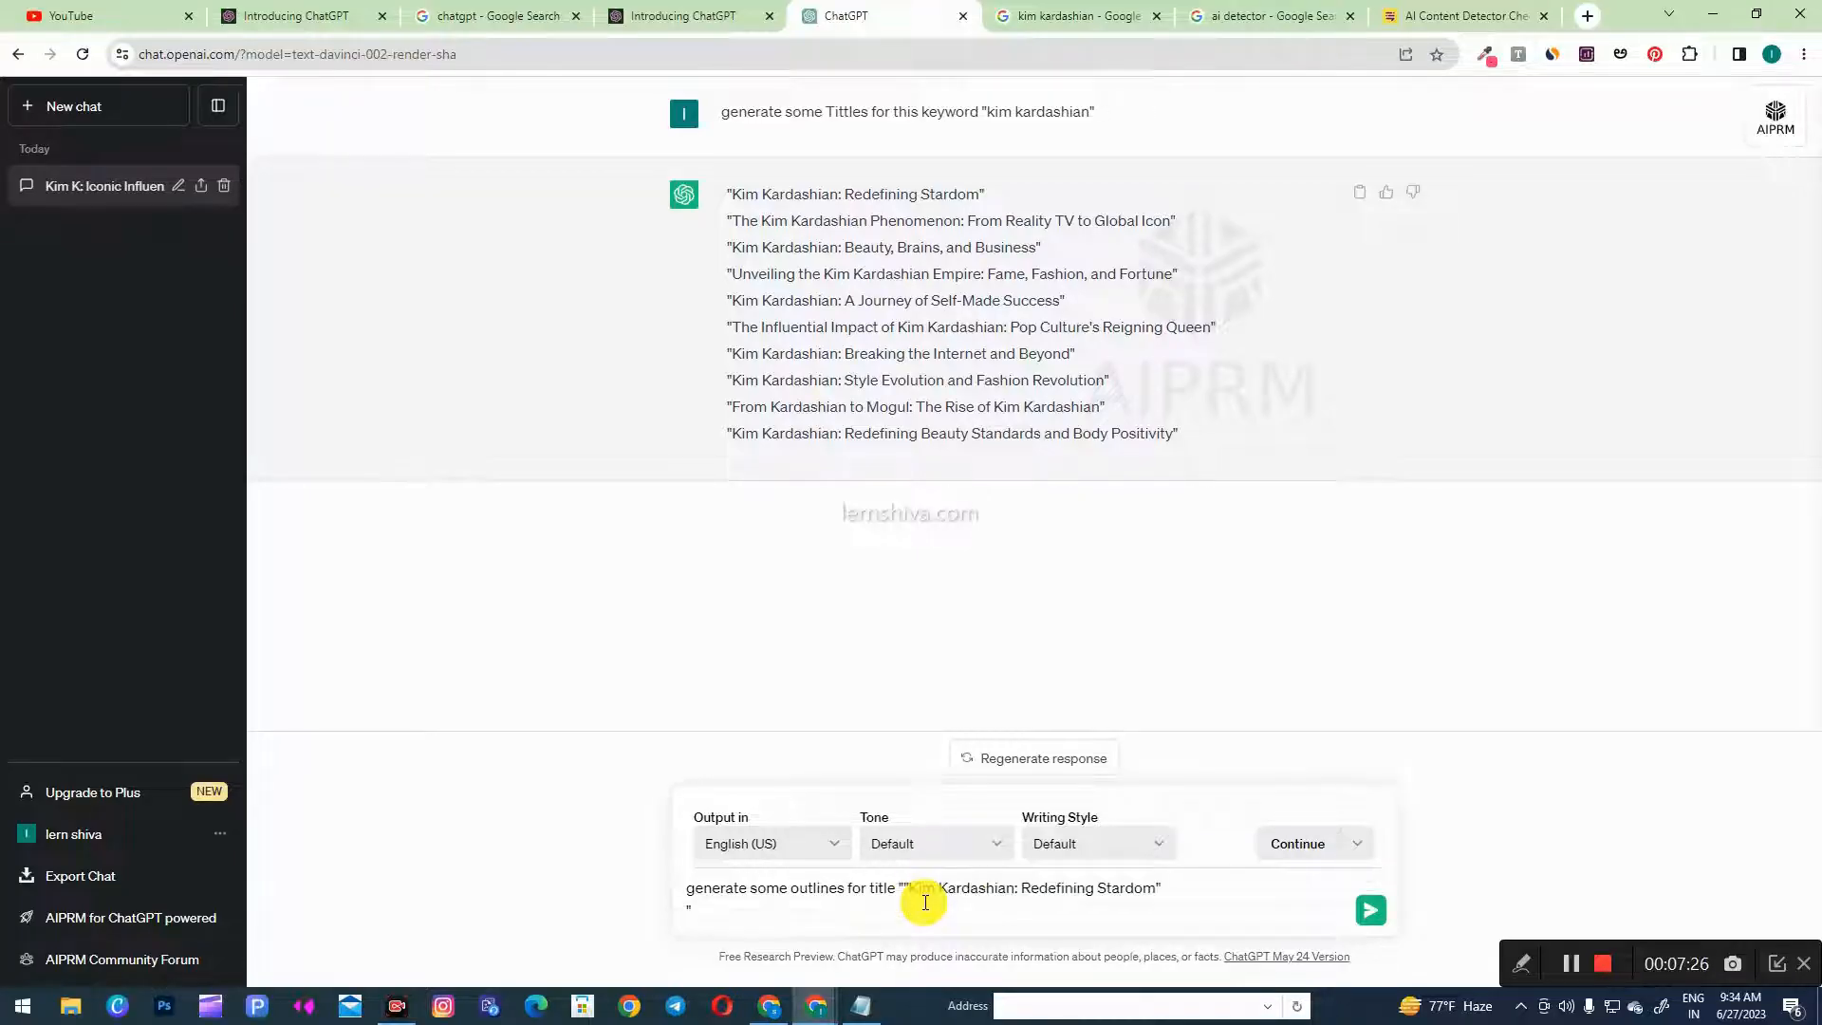
key(BackSpace)
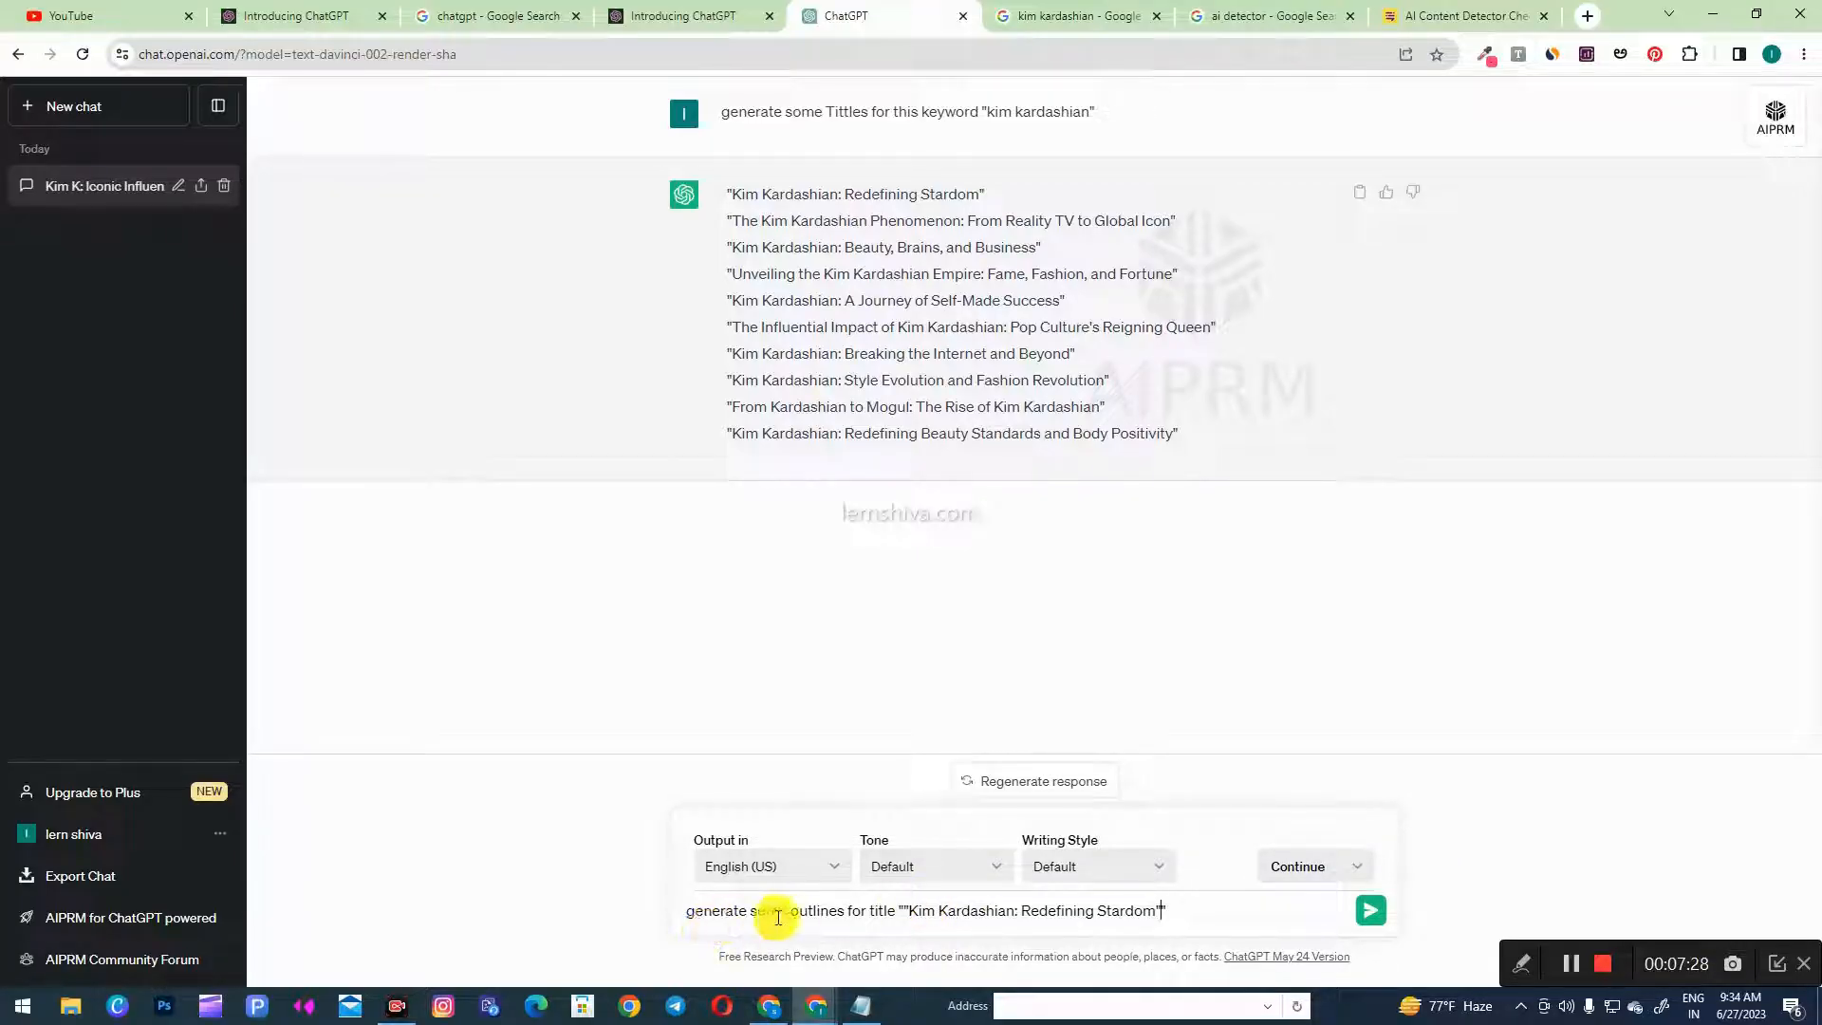
- Remove the surplus quotation mark before the title and send the outline prompt
double_click(890, 913)
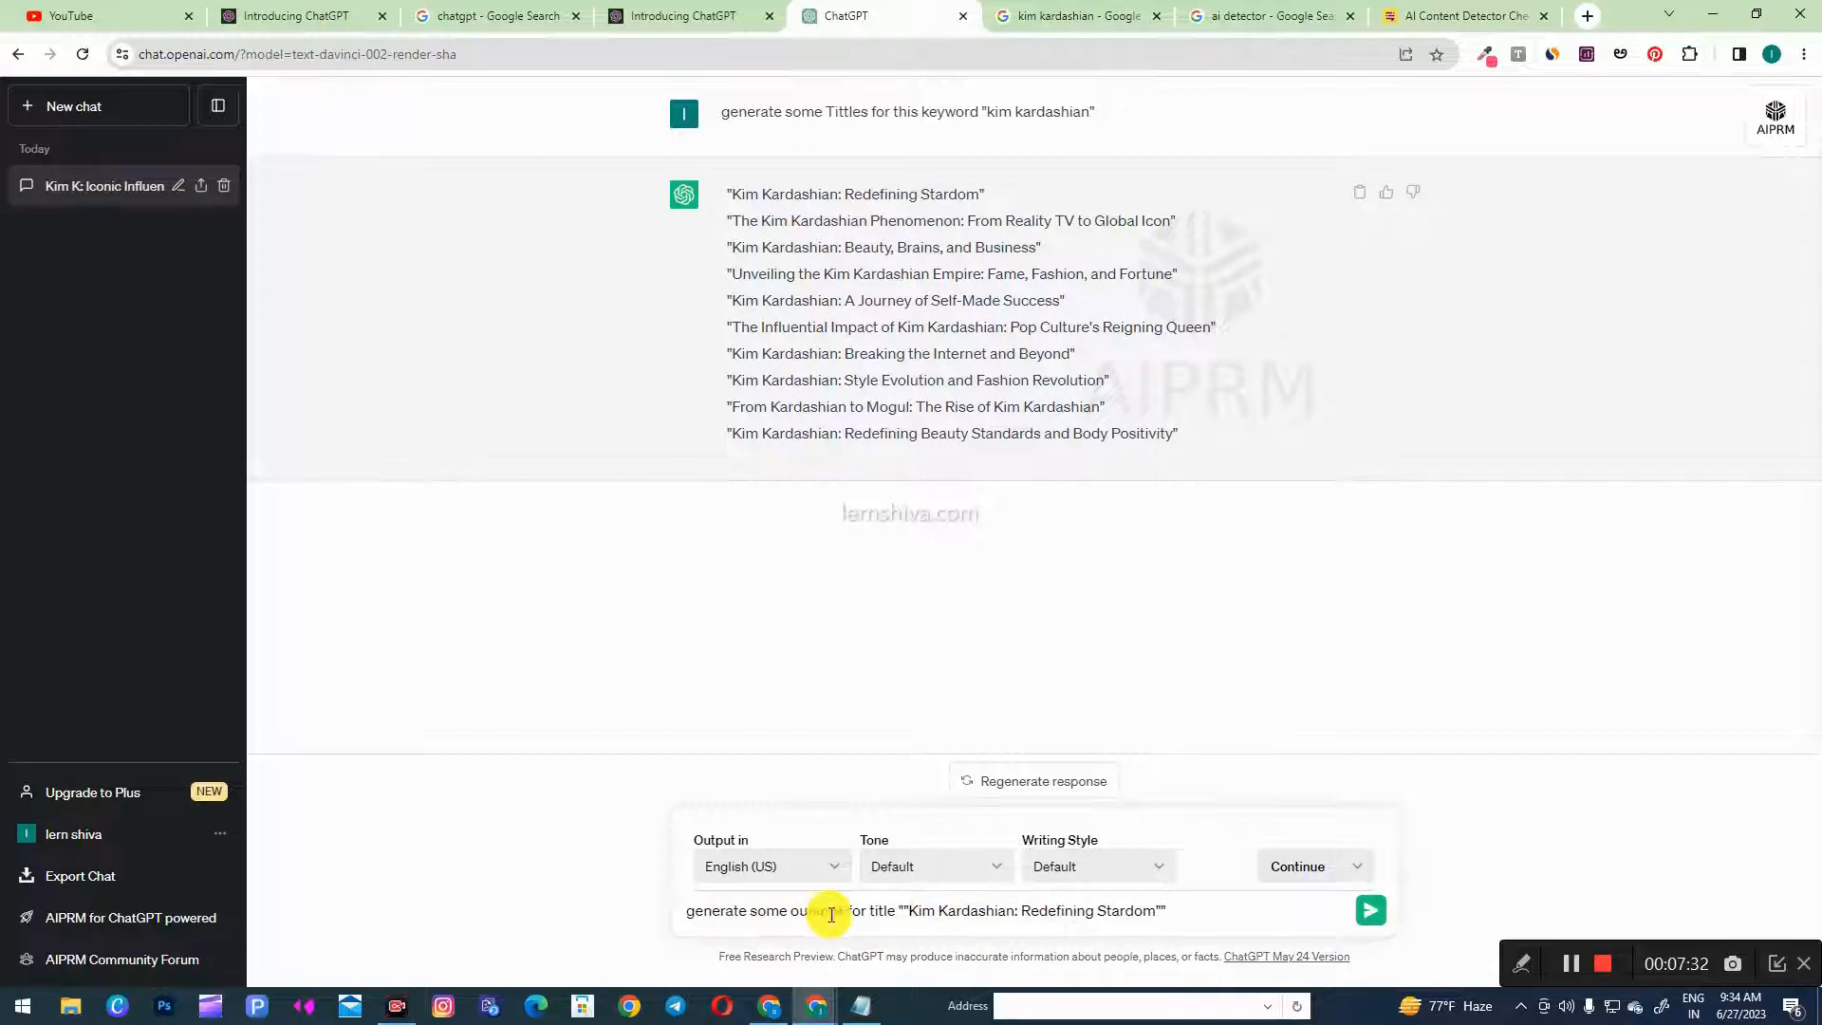
click(1221, 910)
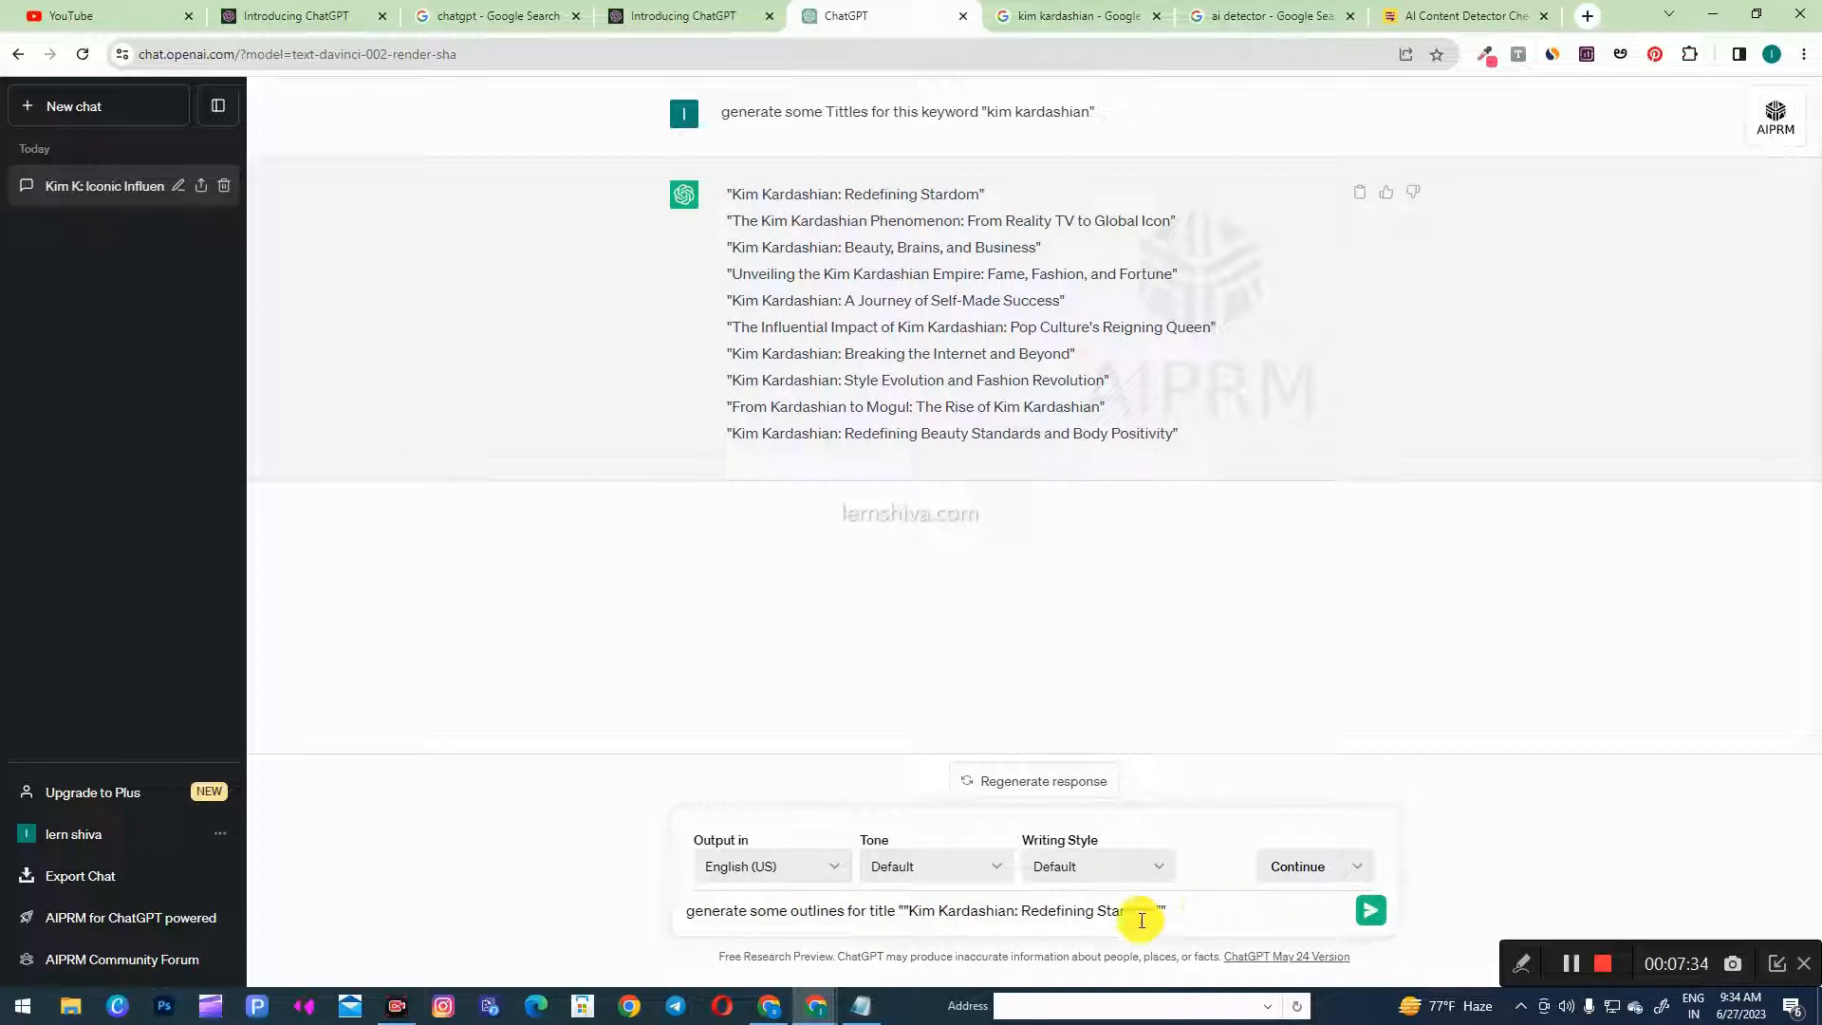
click(905, 910)
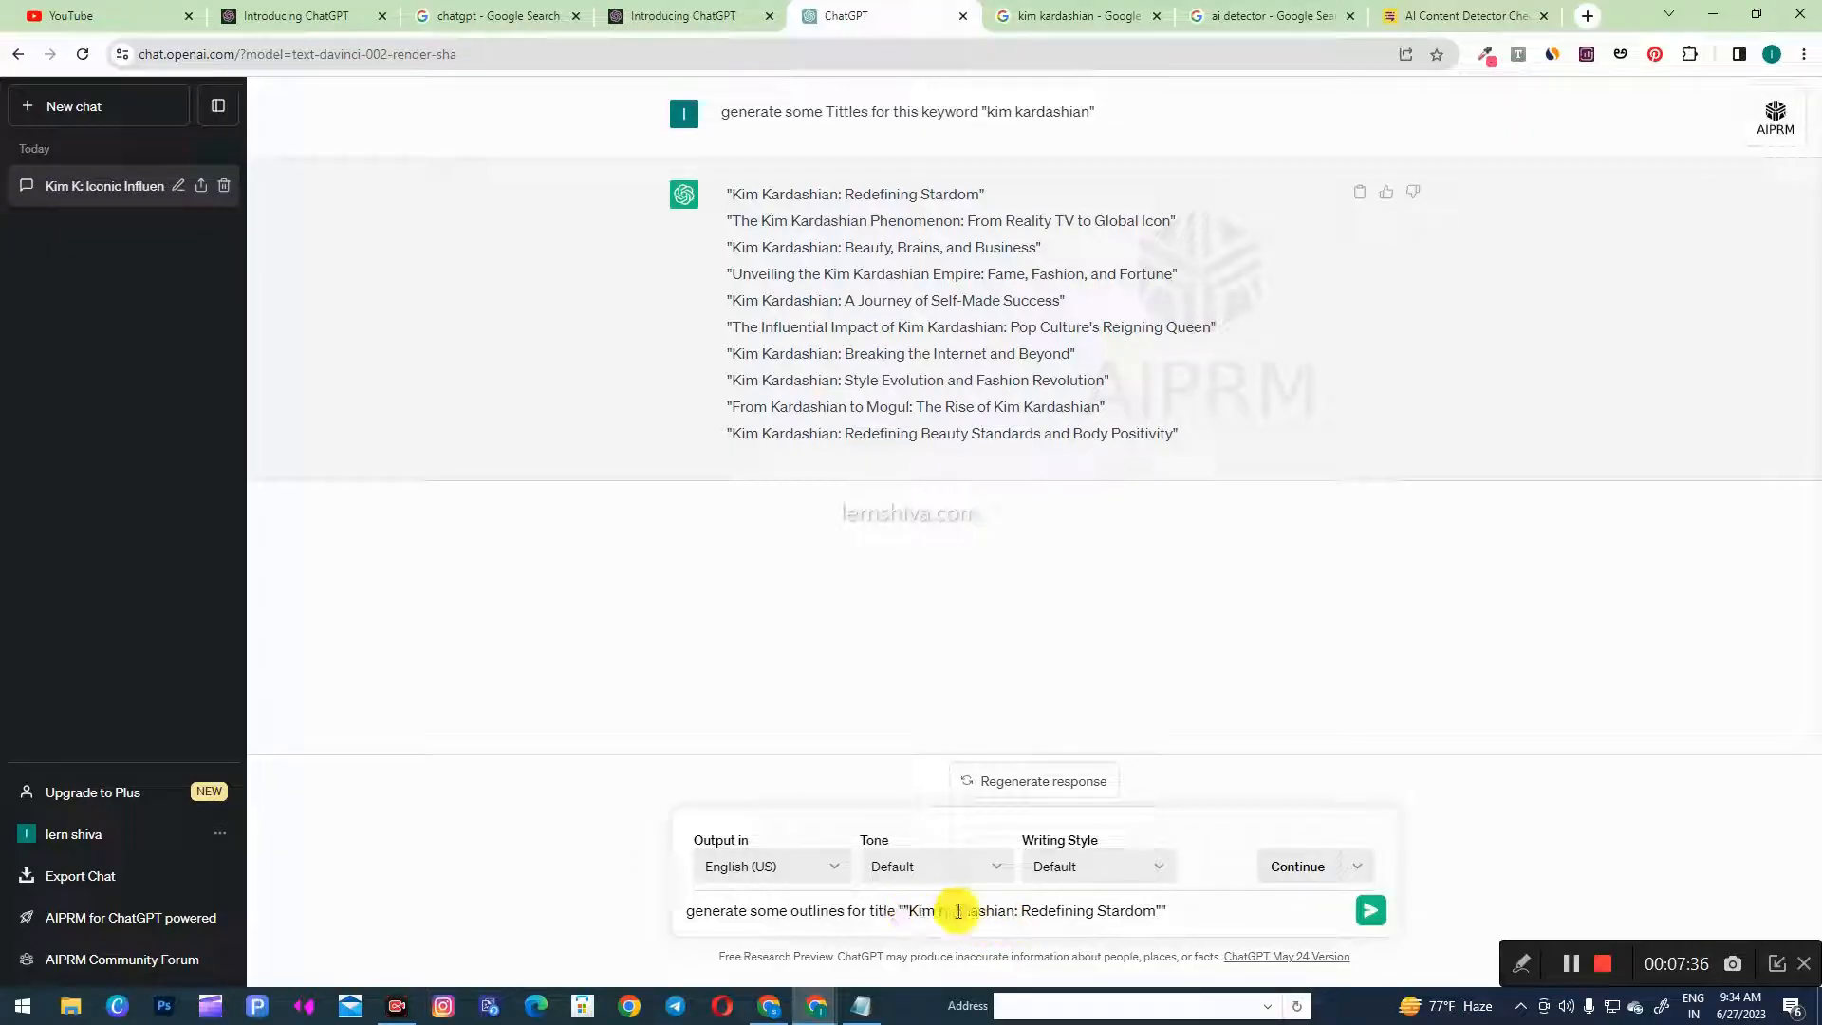
key(BackSpace)
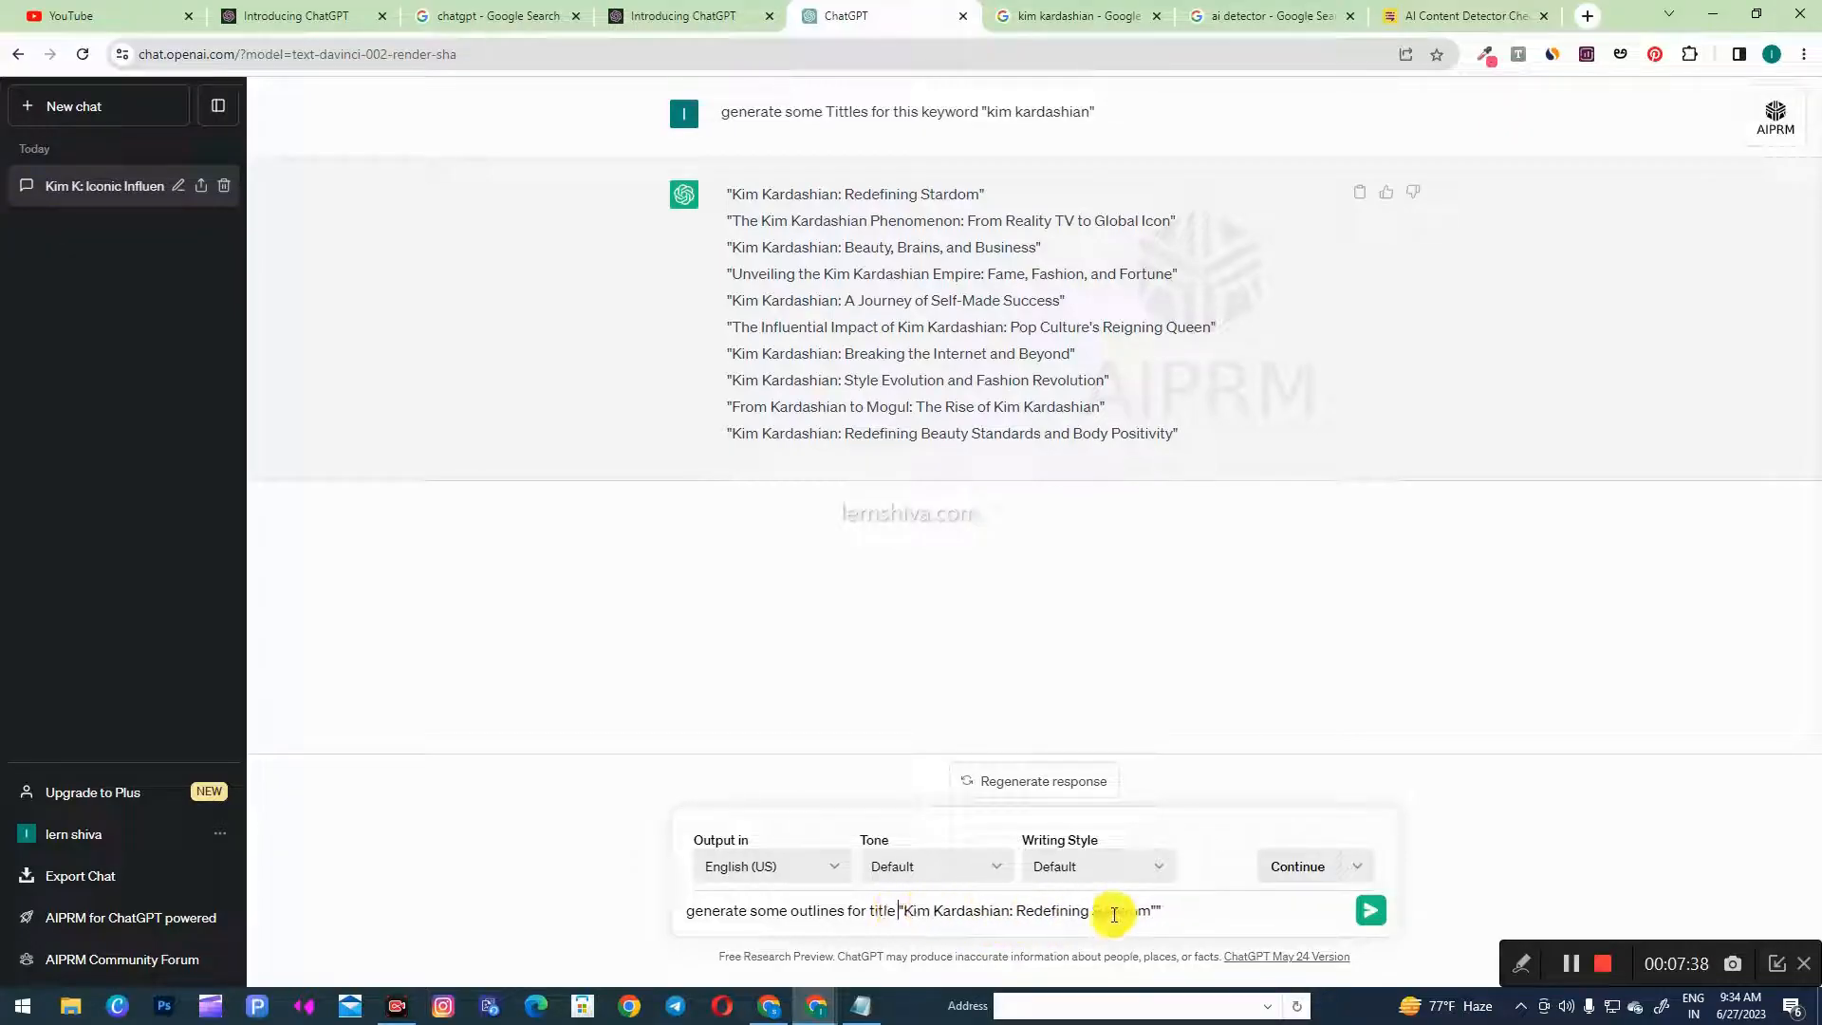
key(Return)
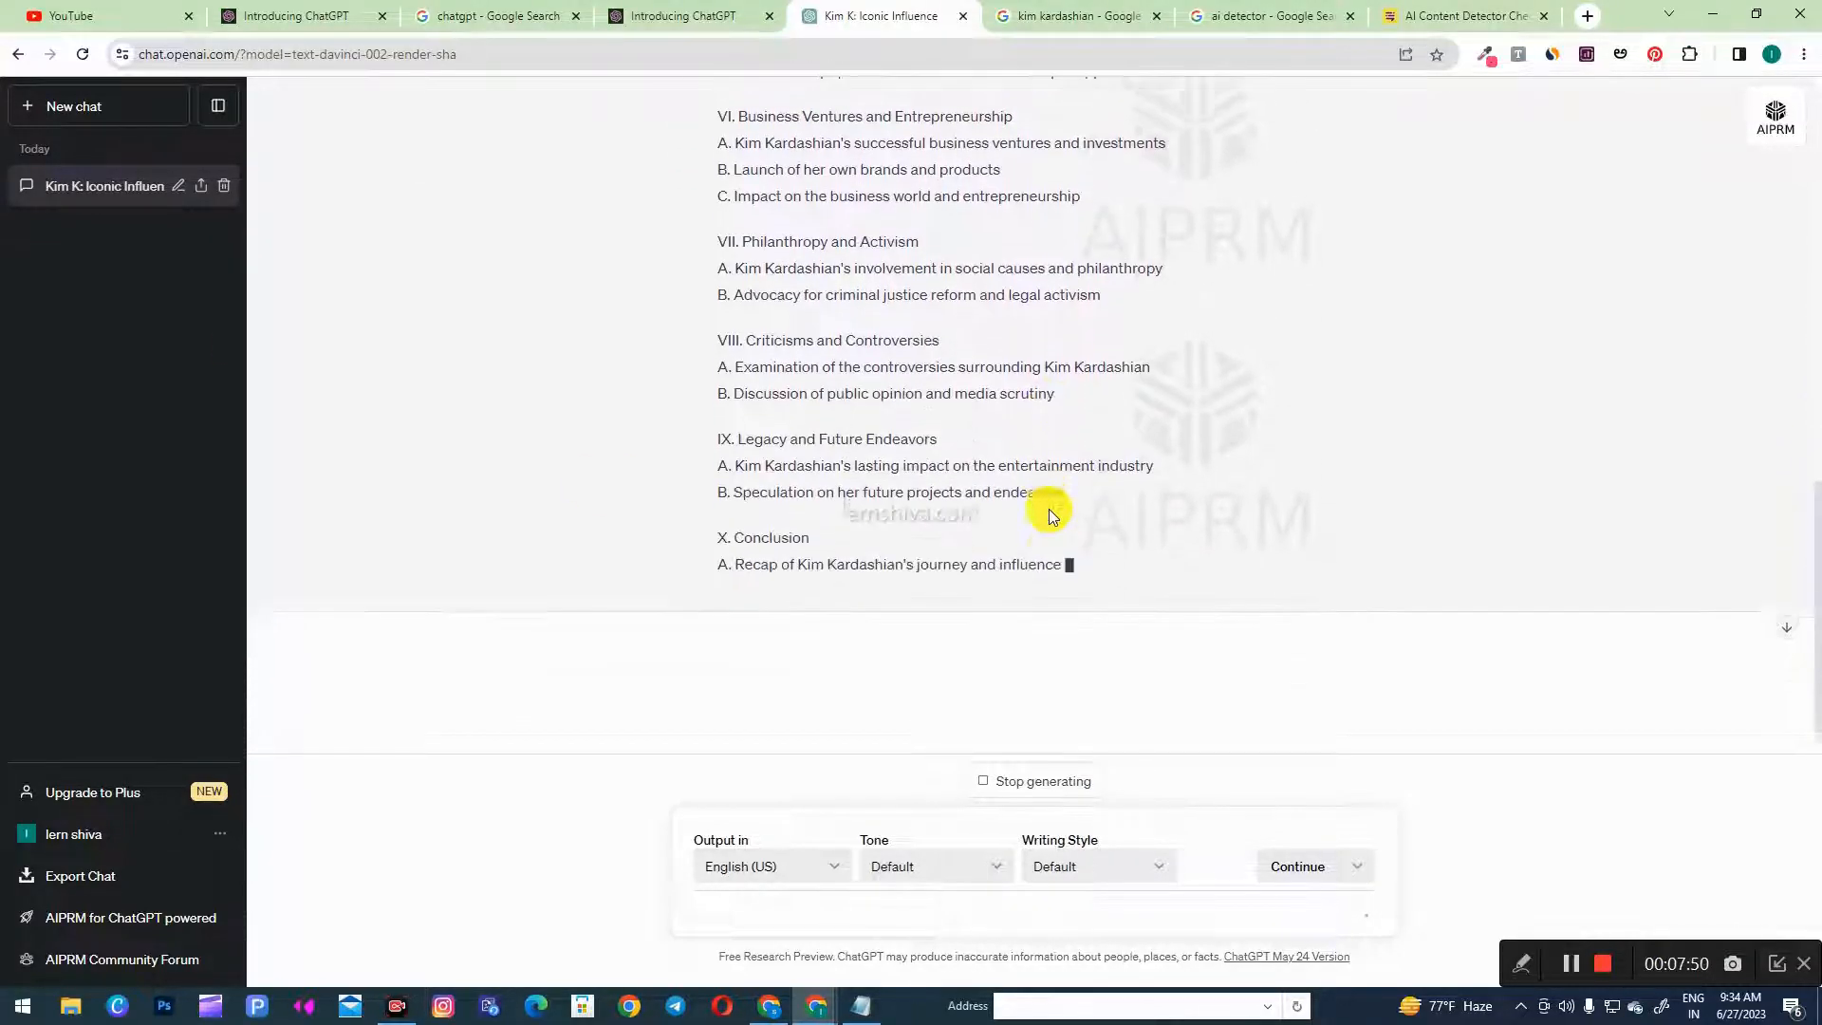
drag(760, 492, 801, 496)
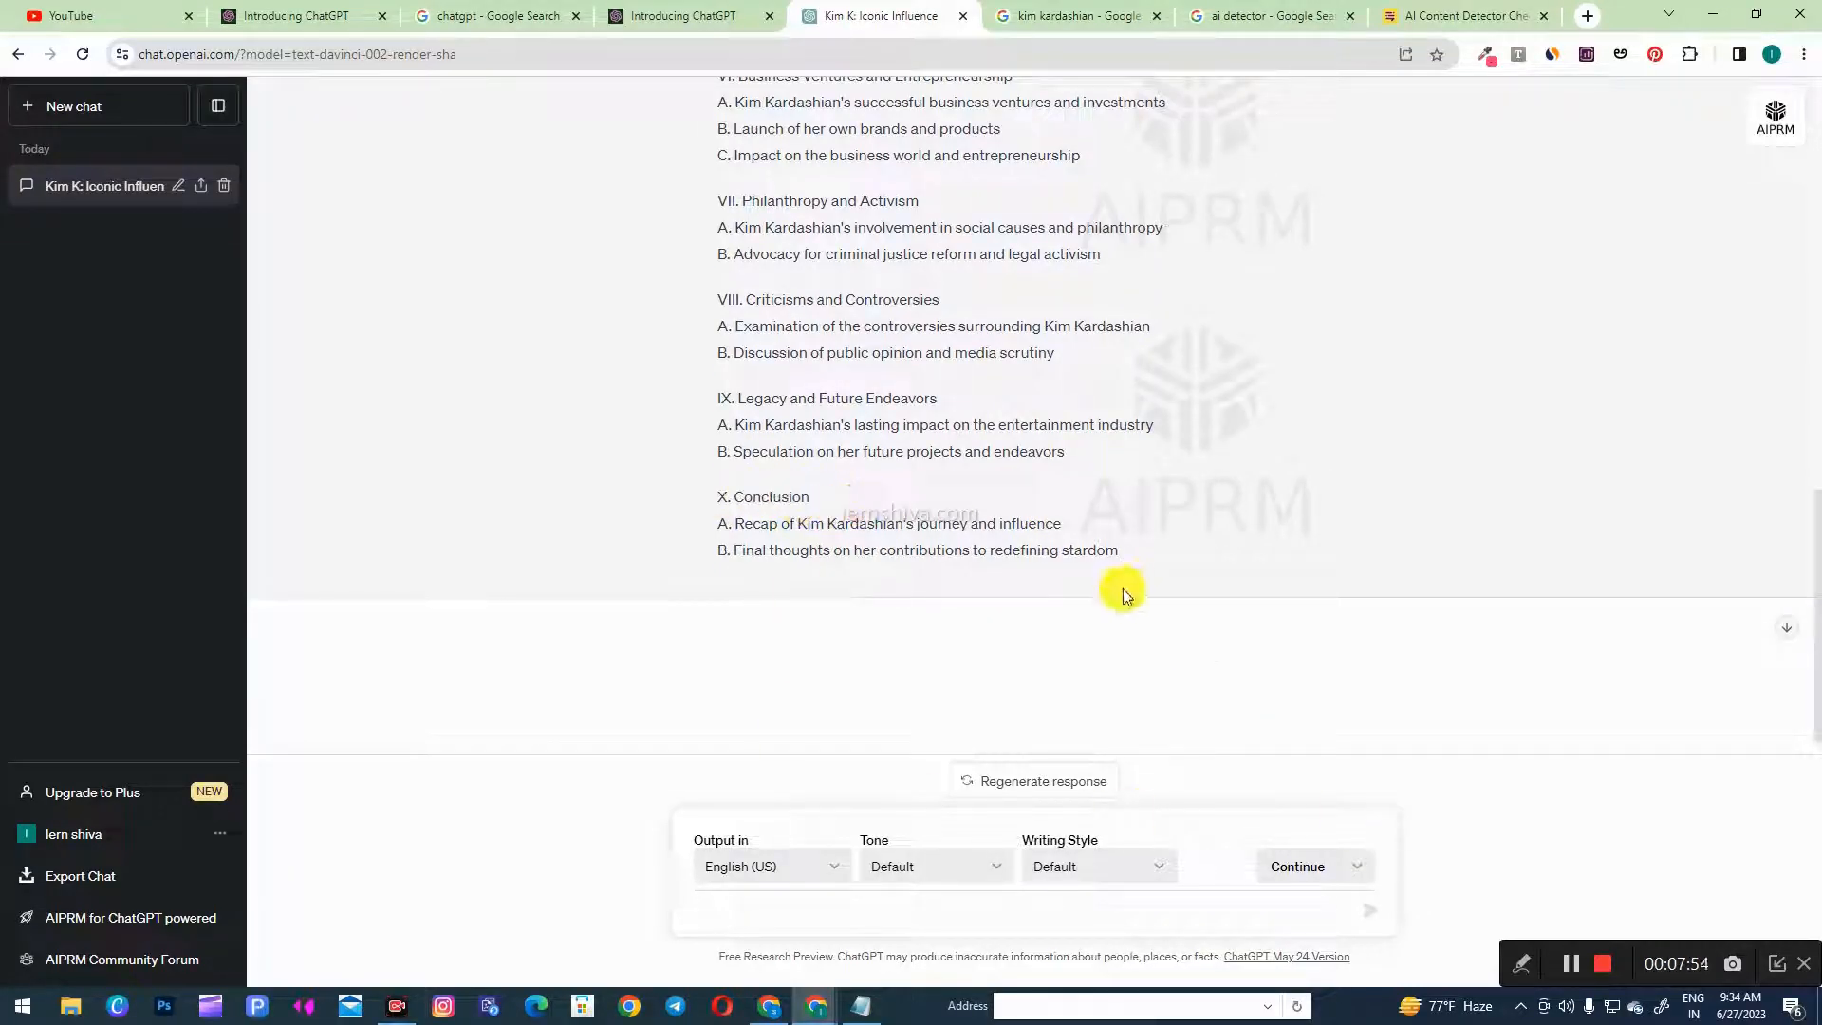
- Copy "please explain each outline properly including keyword" from the Notepad file and paste it into the ChatGPT message
key(alt+Tab)
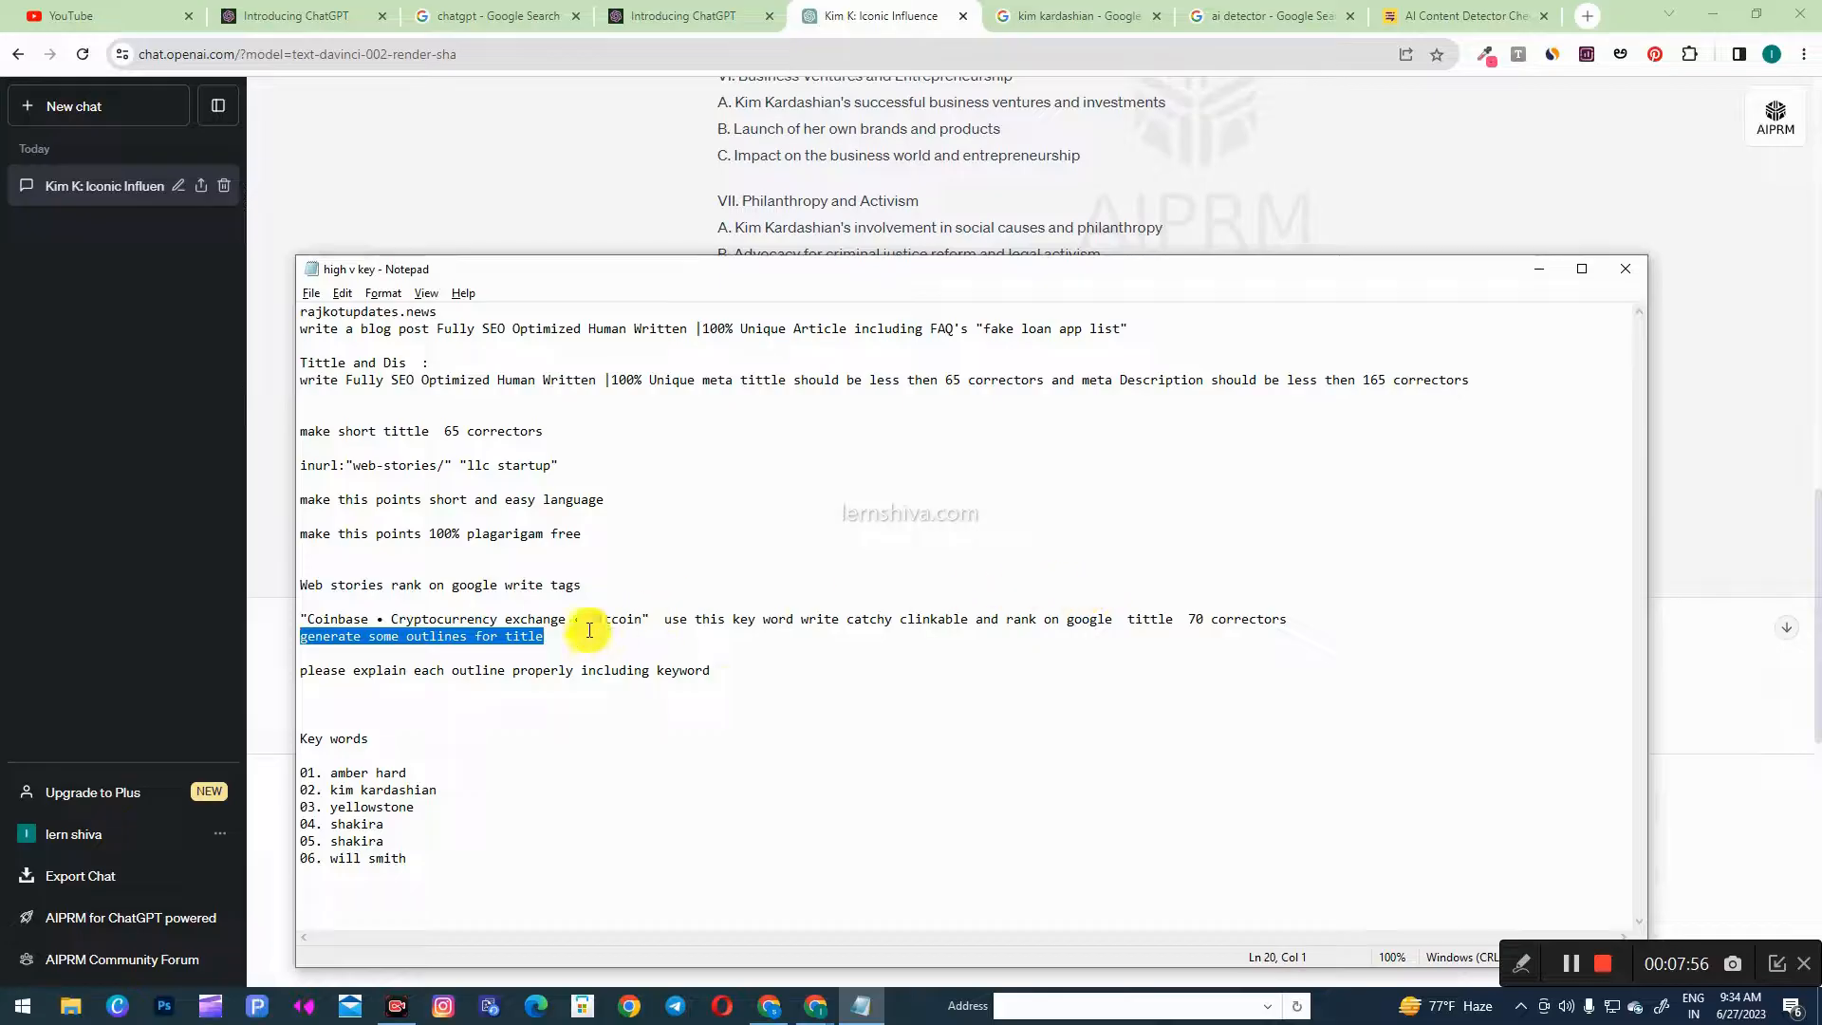
drag(726, 672, 306, 671)
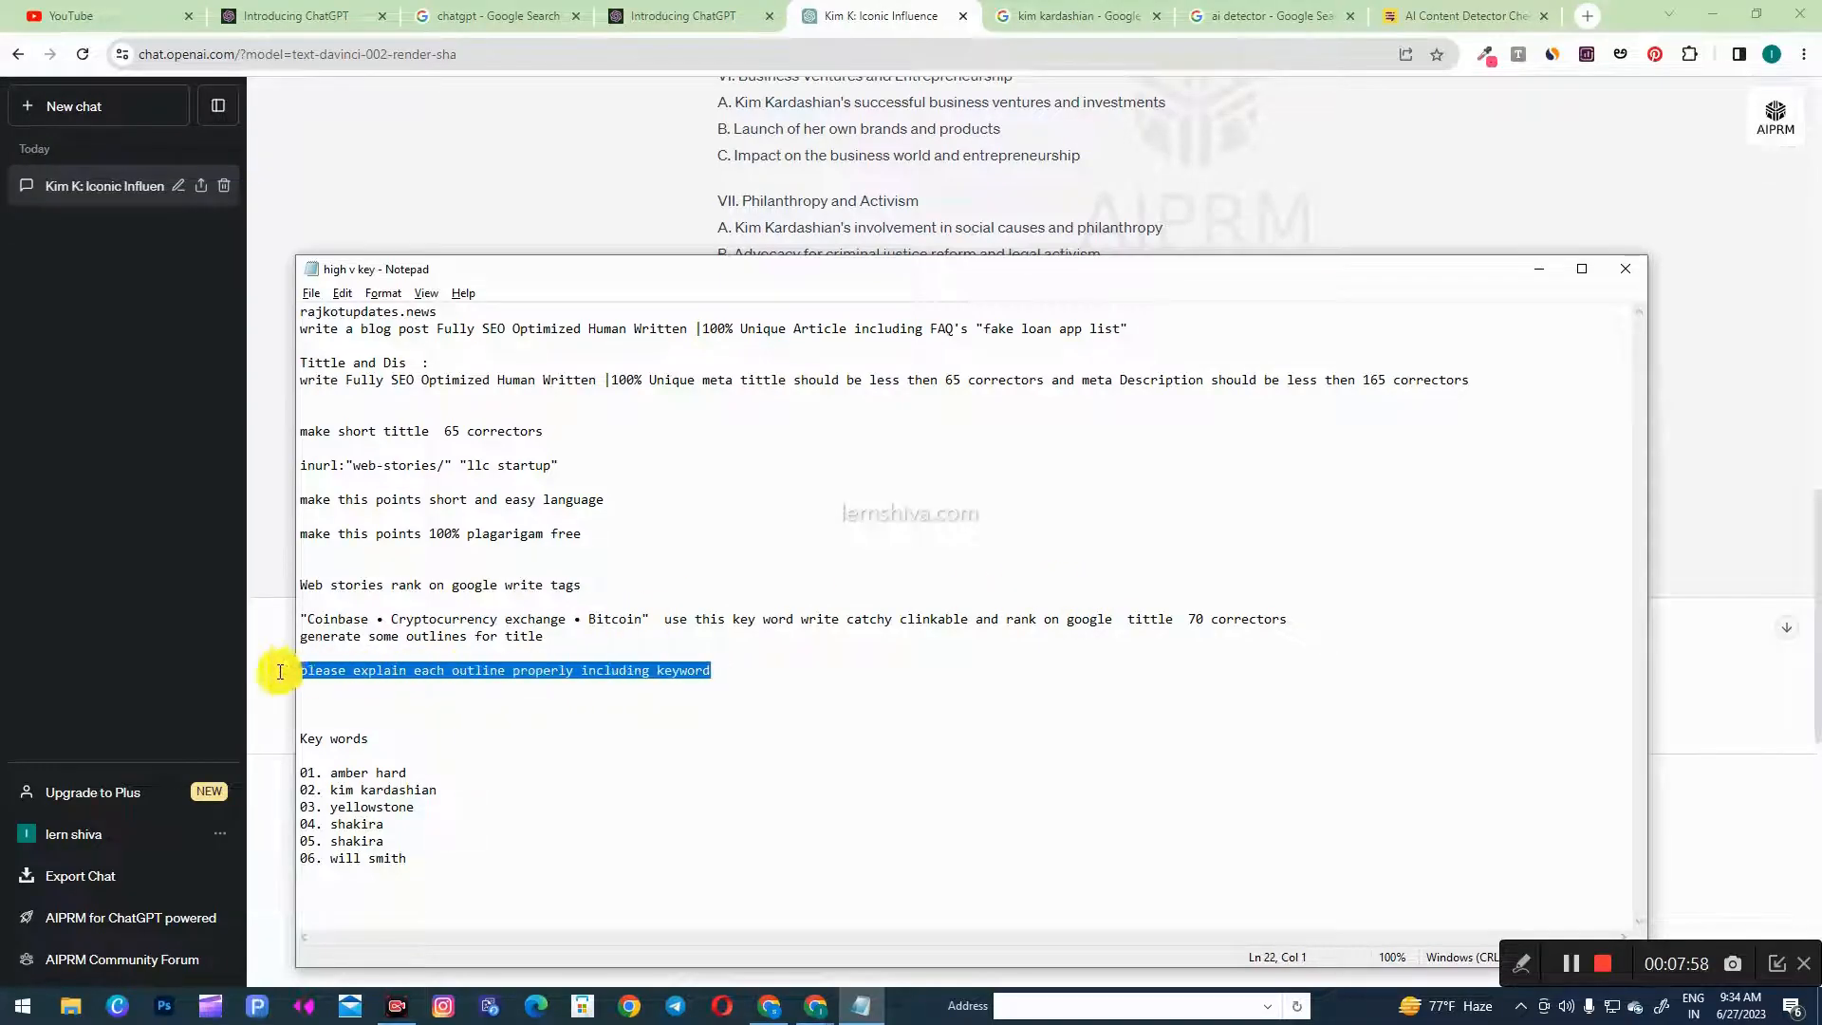
key(alt+Tab)
click(829, 911)
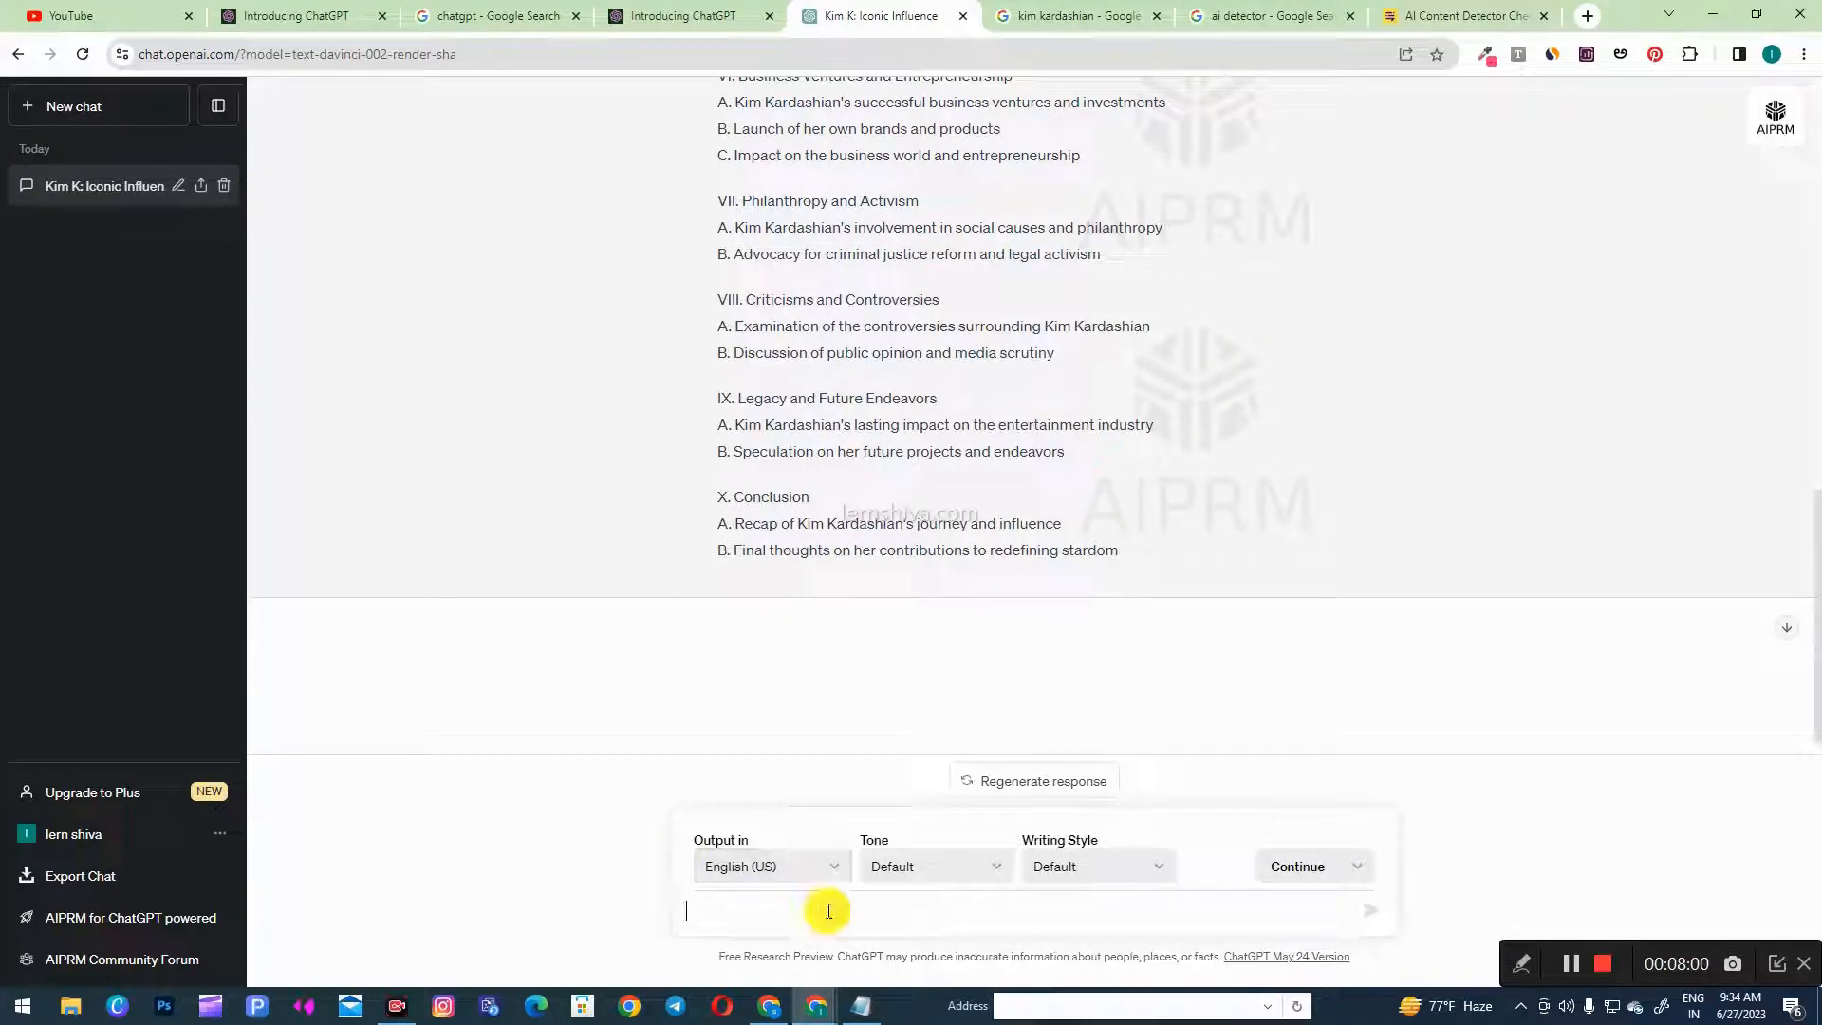
text(please explain each outline properly including keyword)
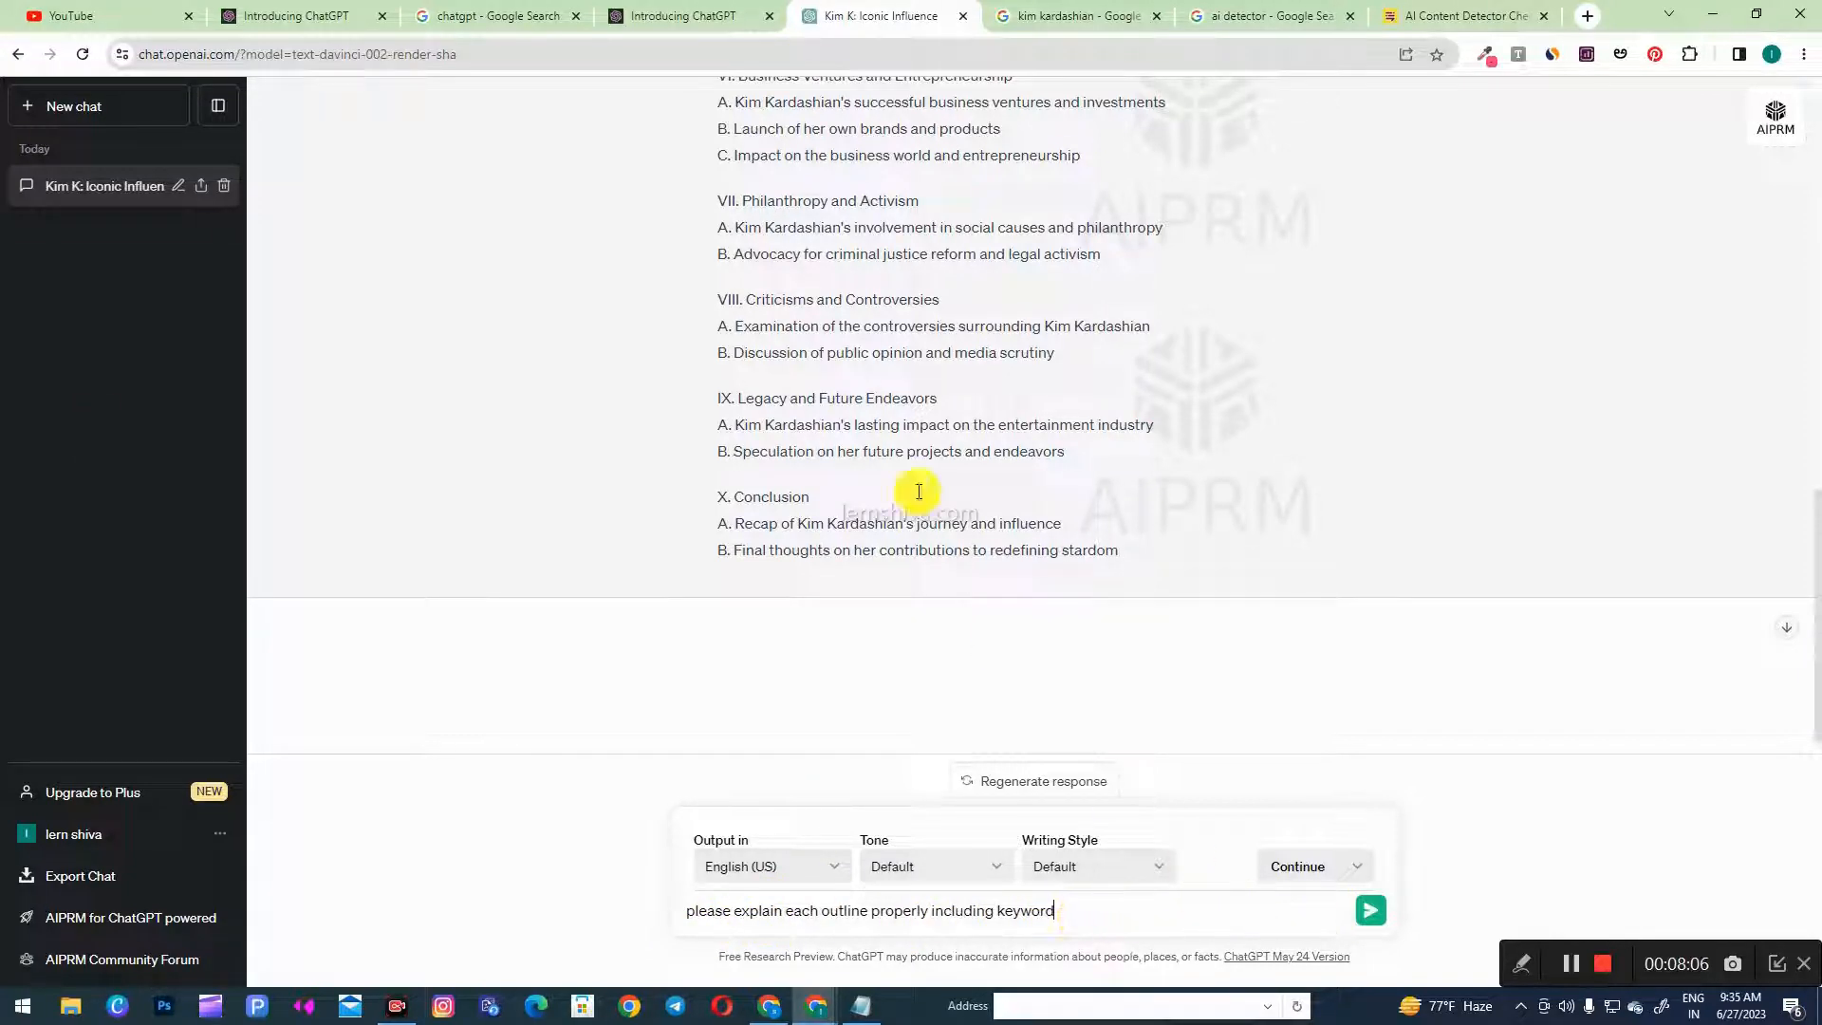
- Review the generated outline's sections and send the prompt asking to explain each outline properly including keyword
scroll(800, 403, up, 3)
scroll(800, 403, up, 3)
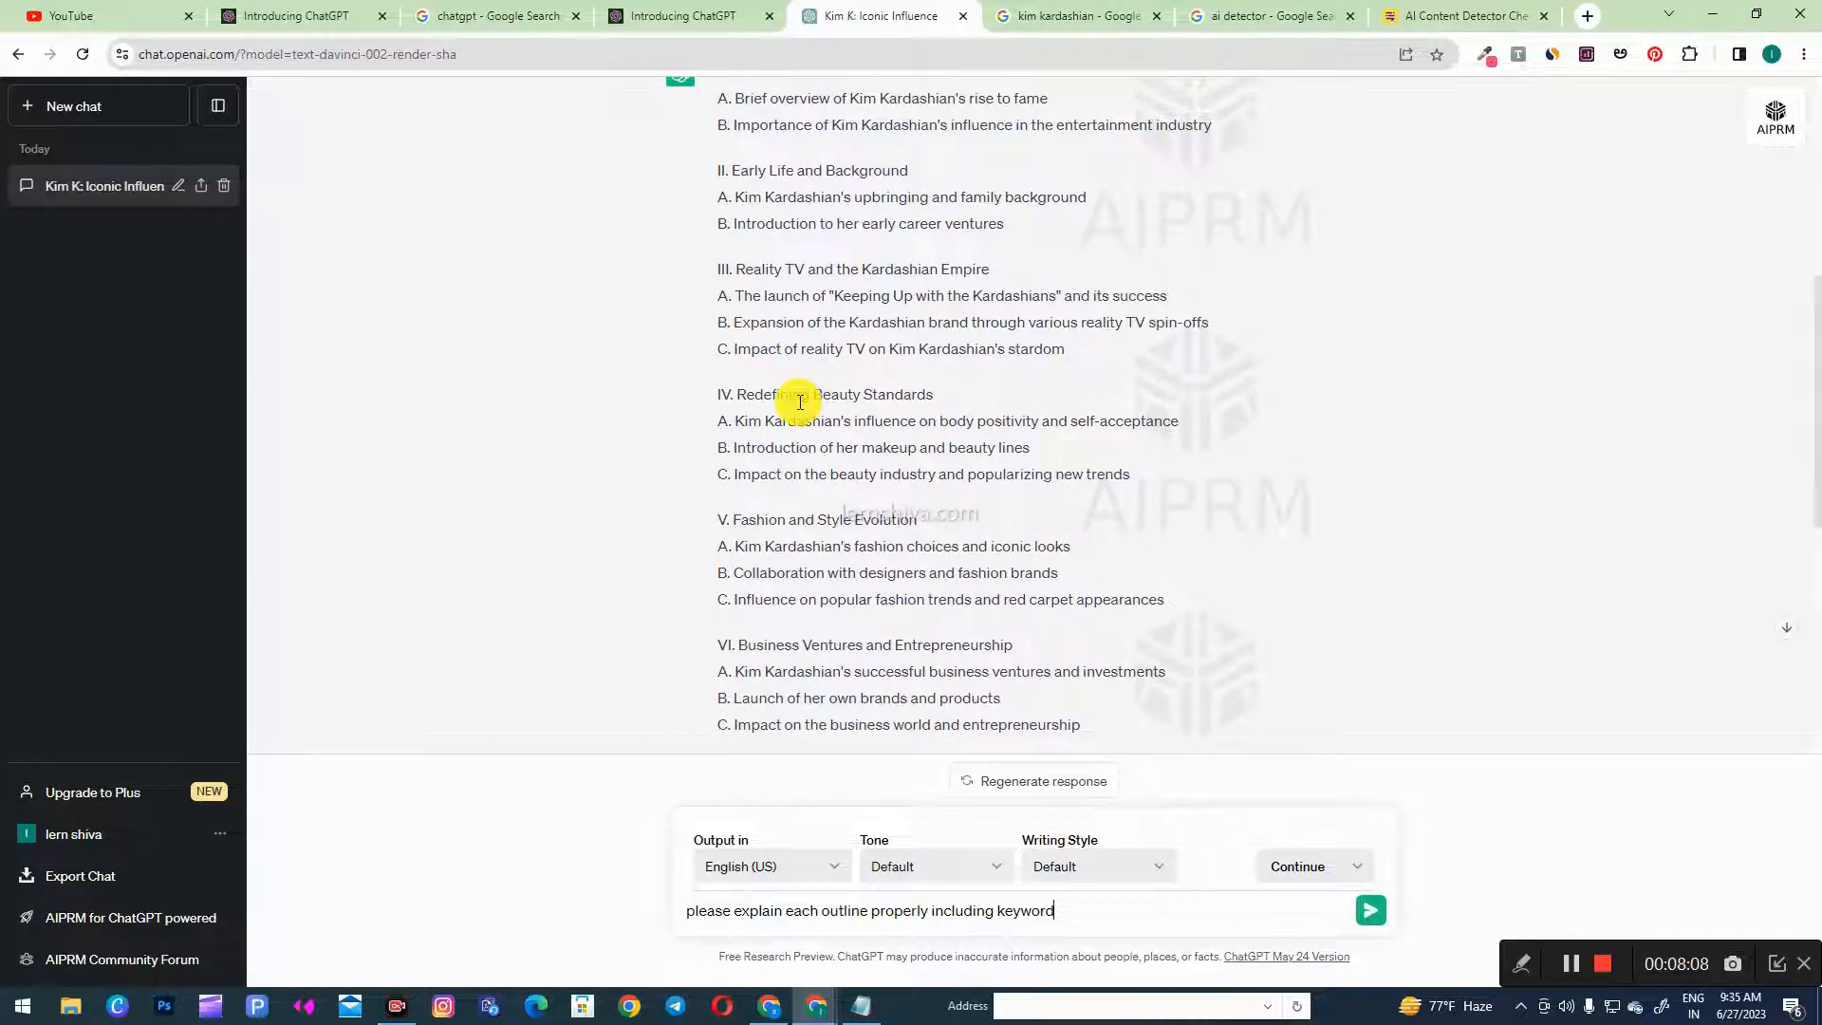
scroll(800, 402, up, 5)
scroll(800, 402, down, 10)
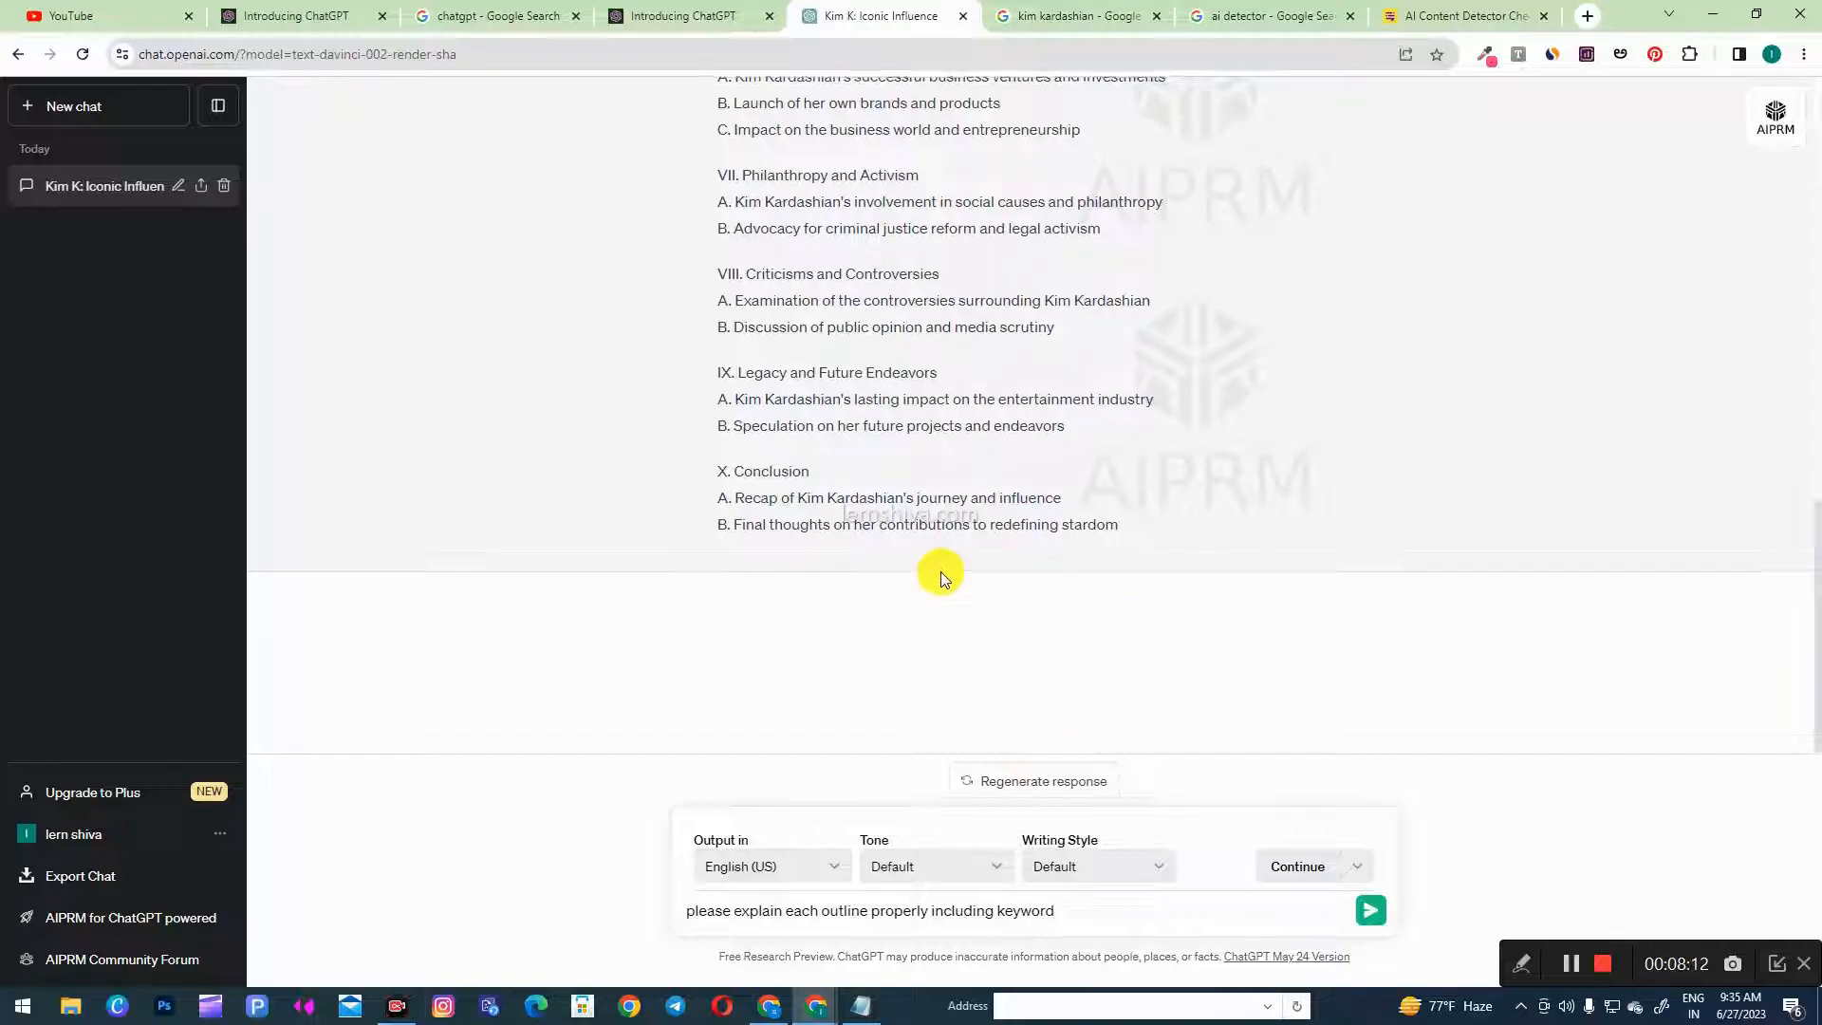
scroll(939, 569, up, 3)
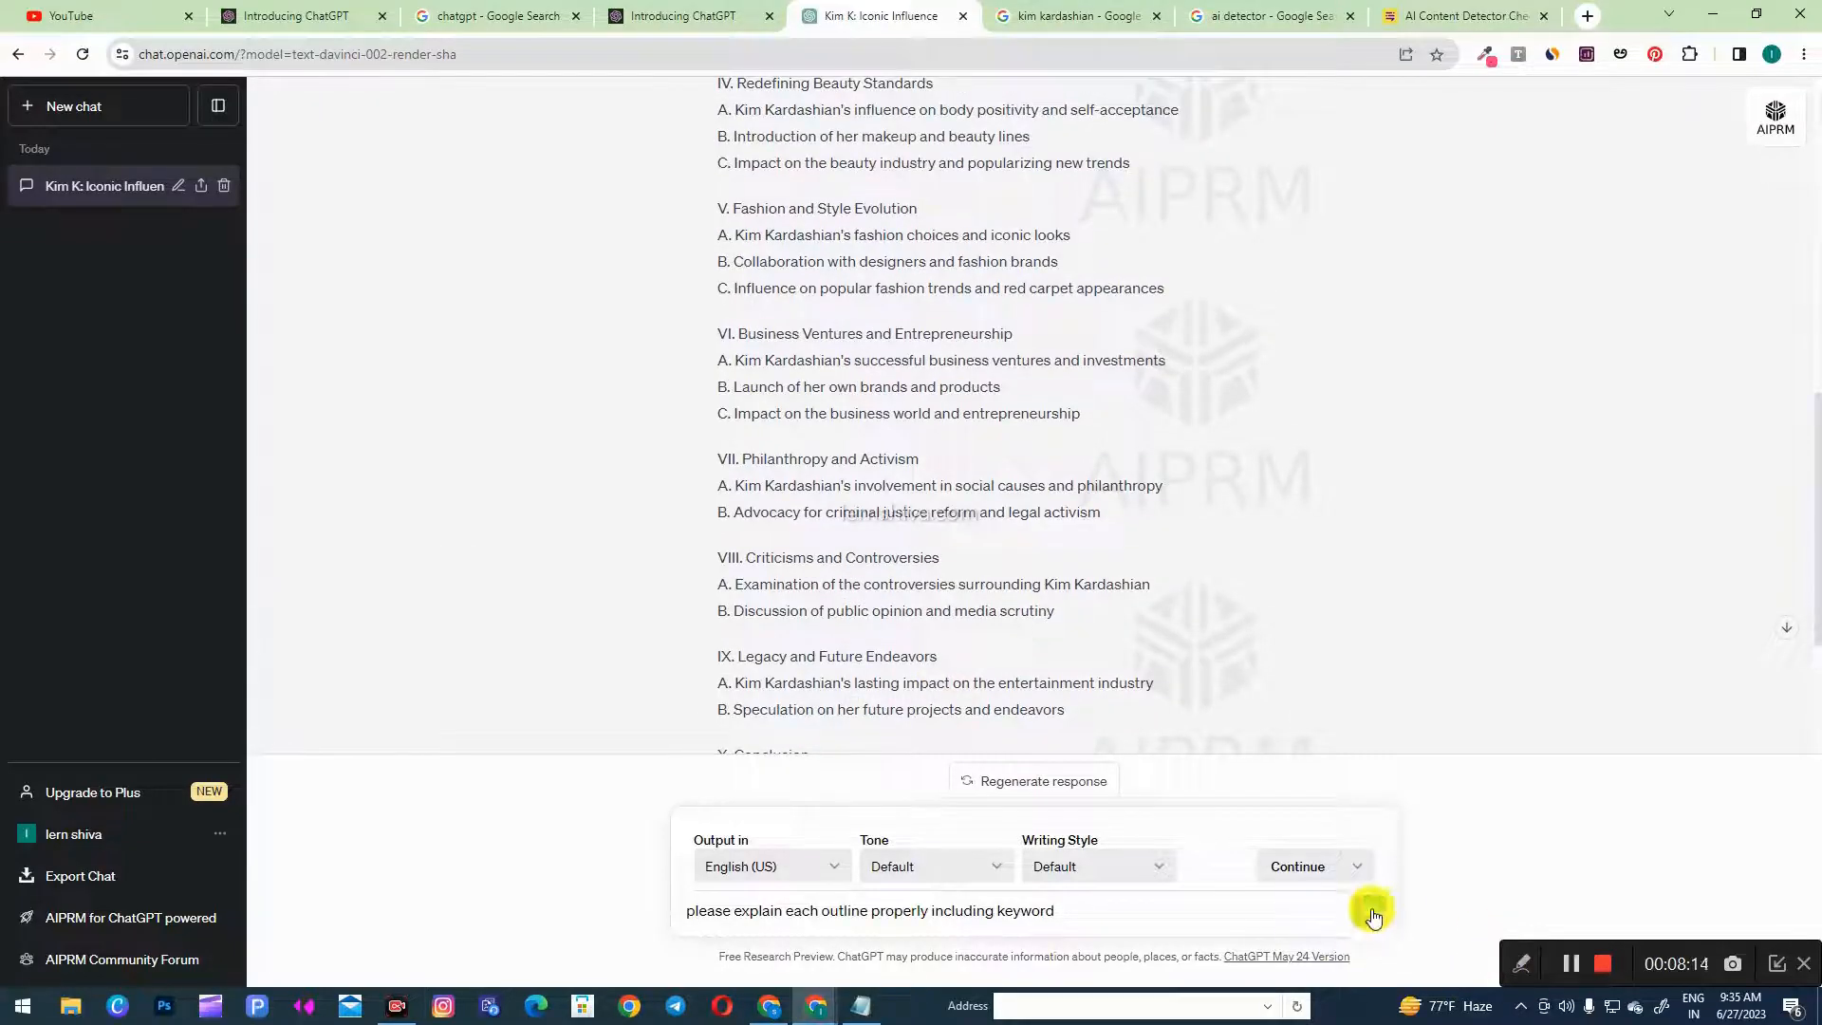
click(1370, 913)
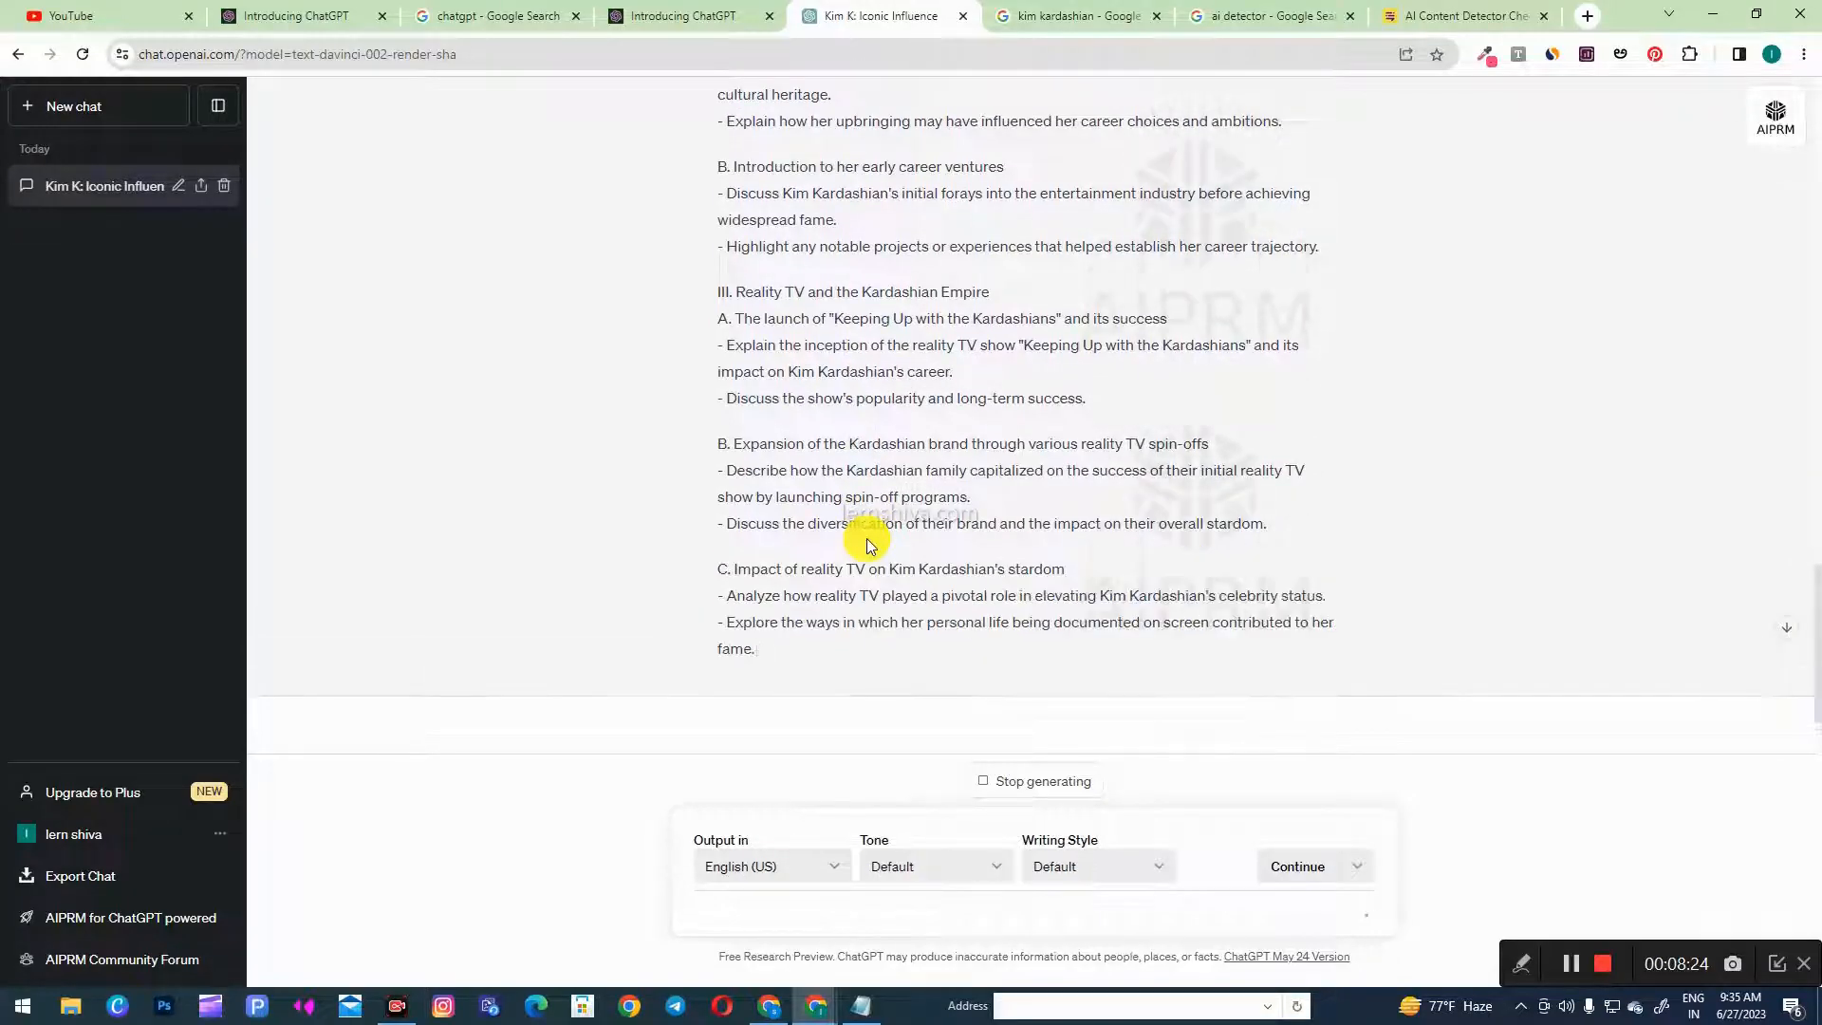
- Read through the outline explanation to its cut-off point and have ChatGPT continue generating the response
scroll(867, 538, down, 2)
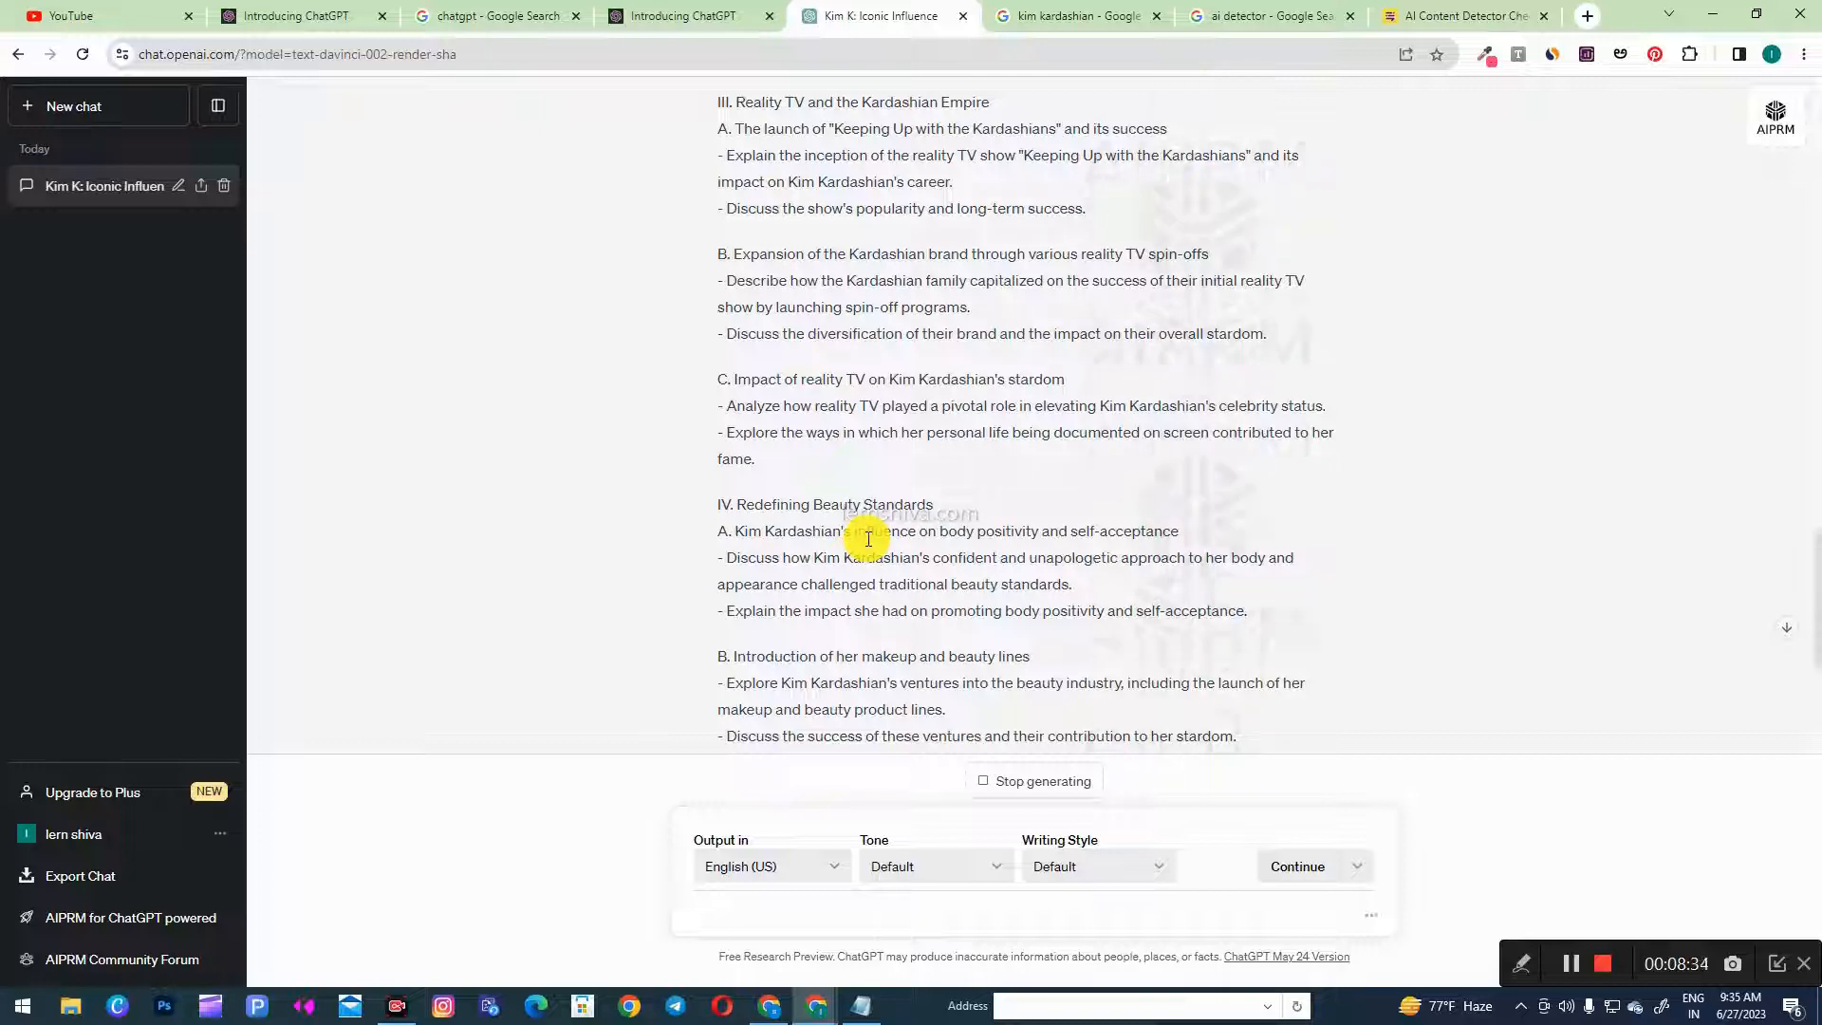
scroll(905, 538, down, 5)
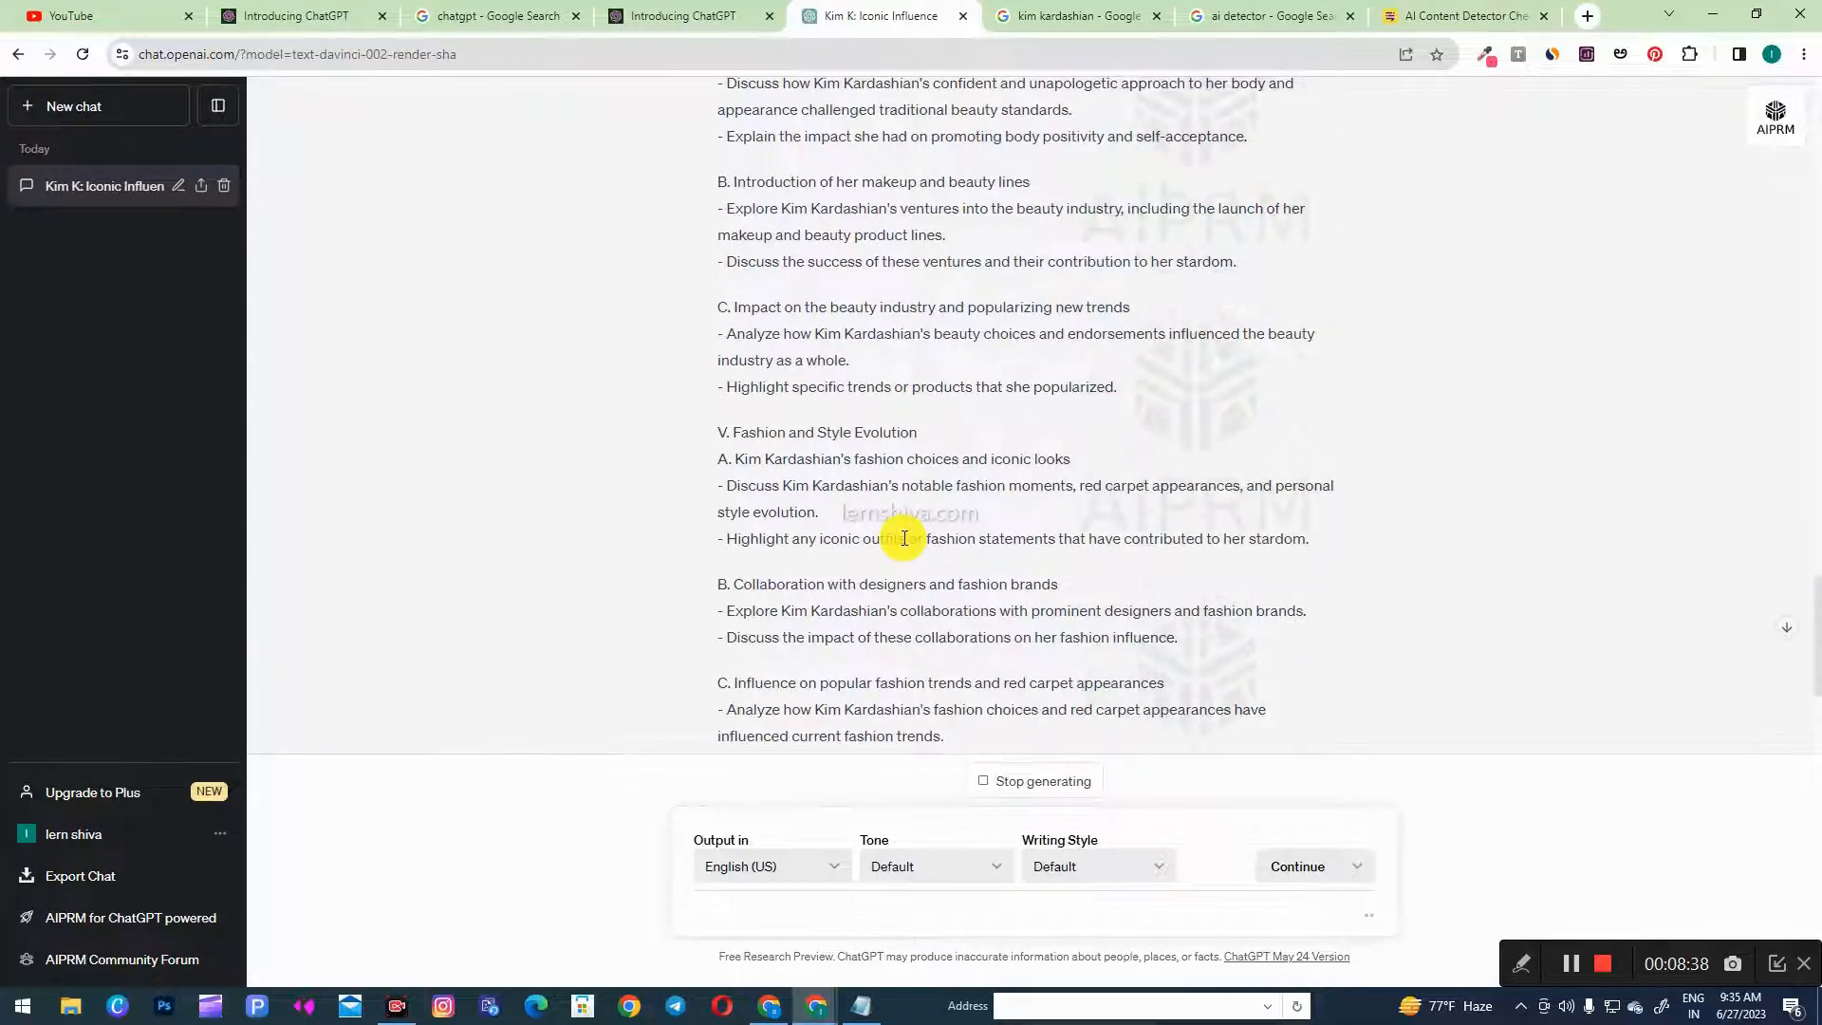
scroll(904, 541, down, 4)
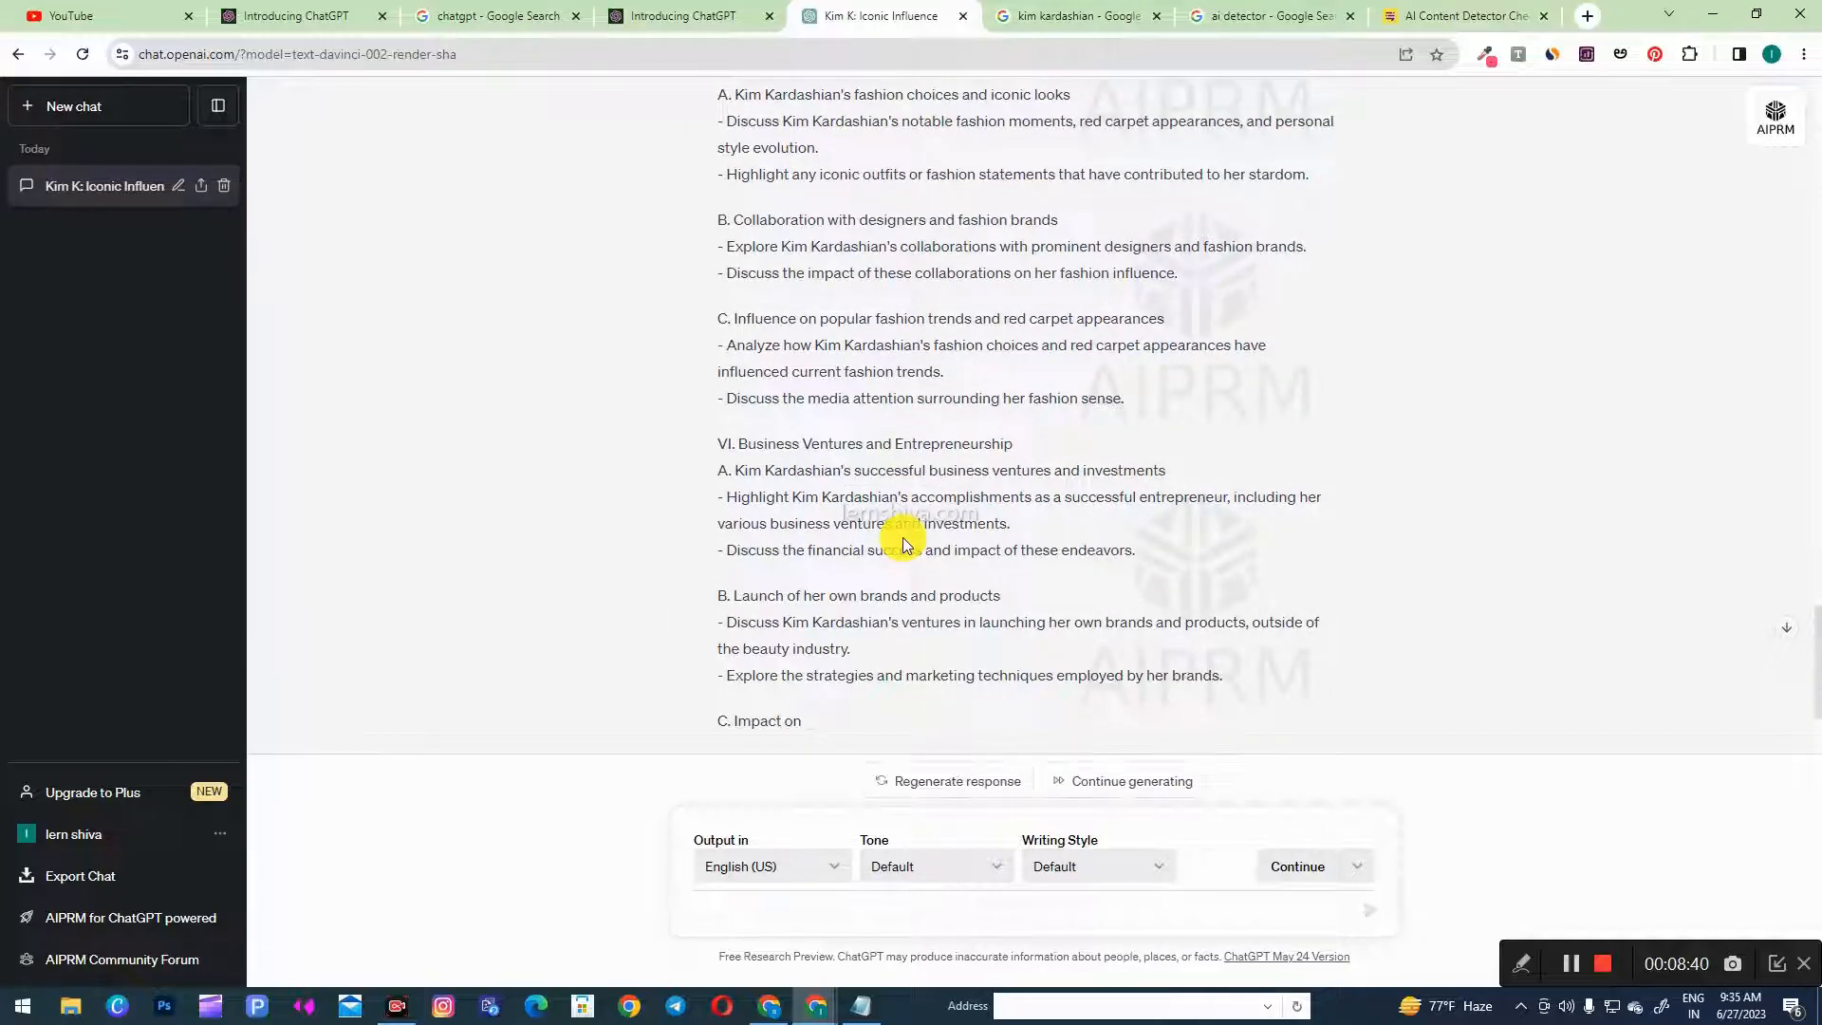
scroll(902, 537, down, 2)
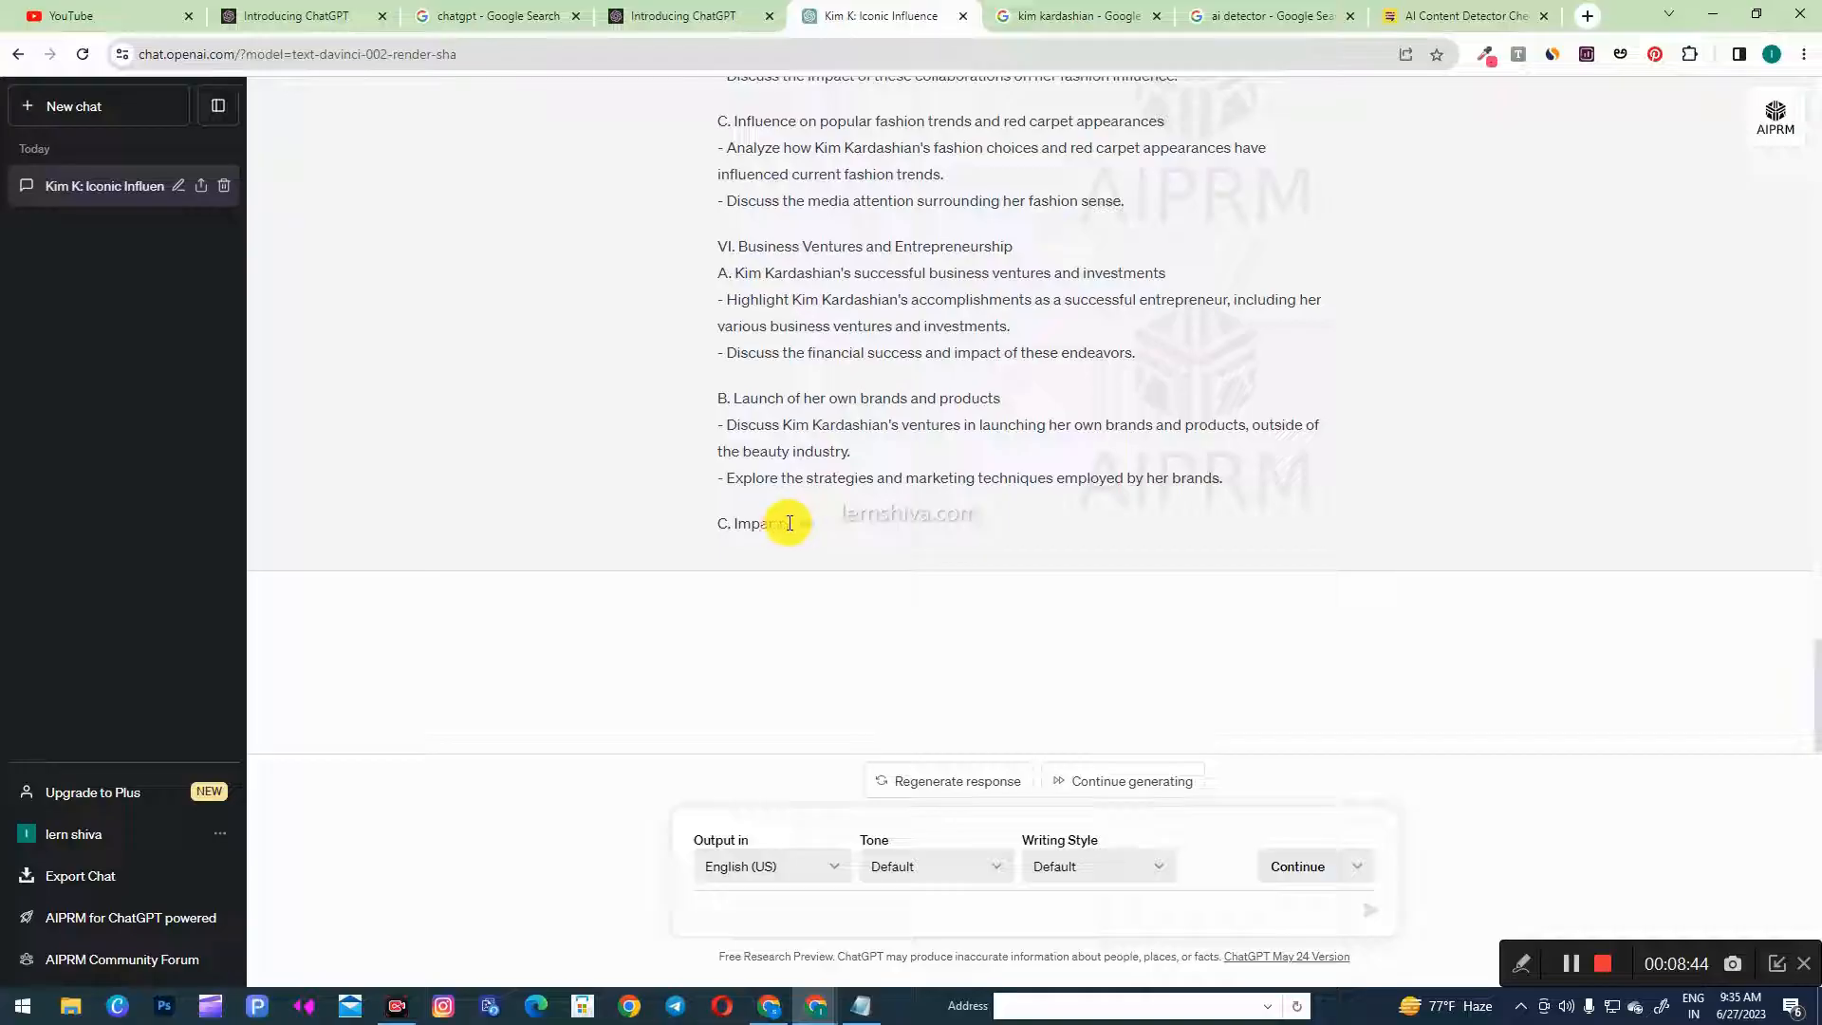
click(1181, 788)
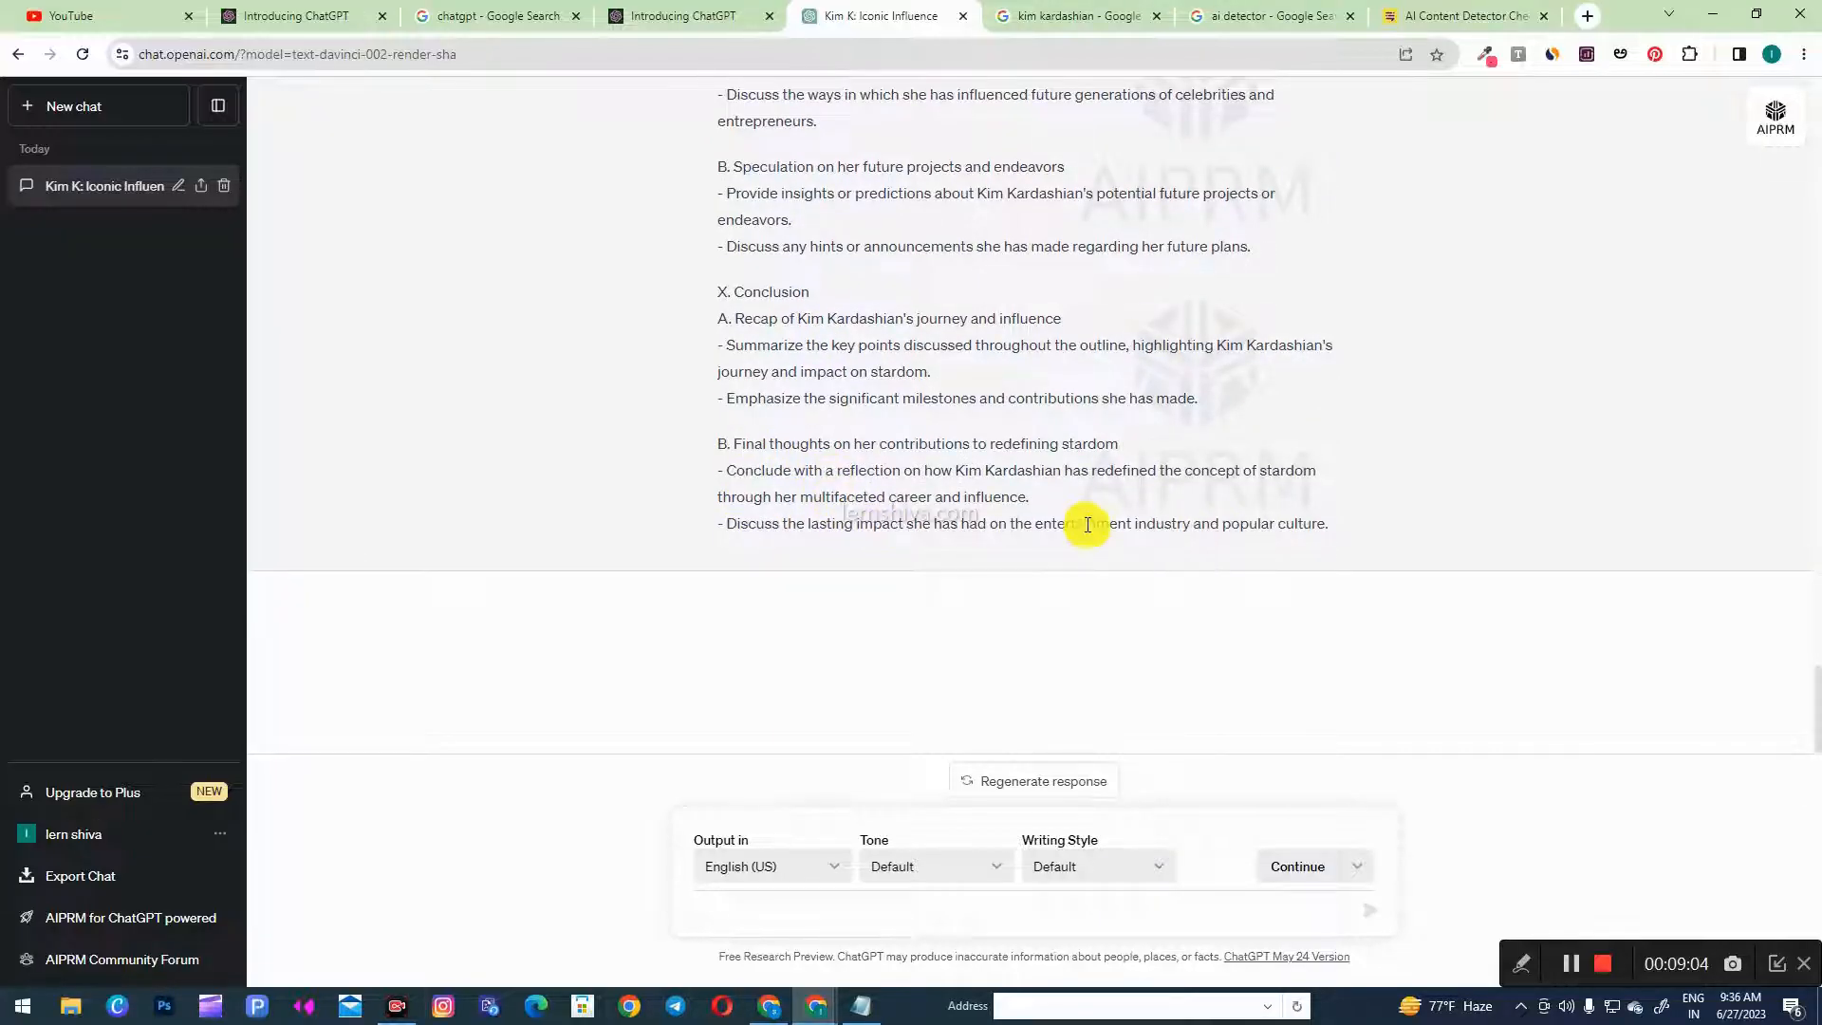
- Copy the complete outline explanation, from the Introduction section down to the end of the Conclusion
scroll(970, 583, up, 8)
scroll(970, 589, up, 15)
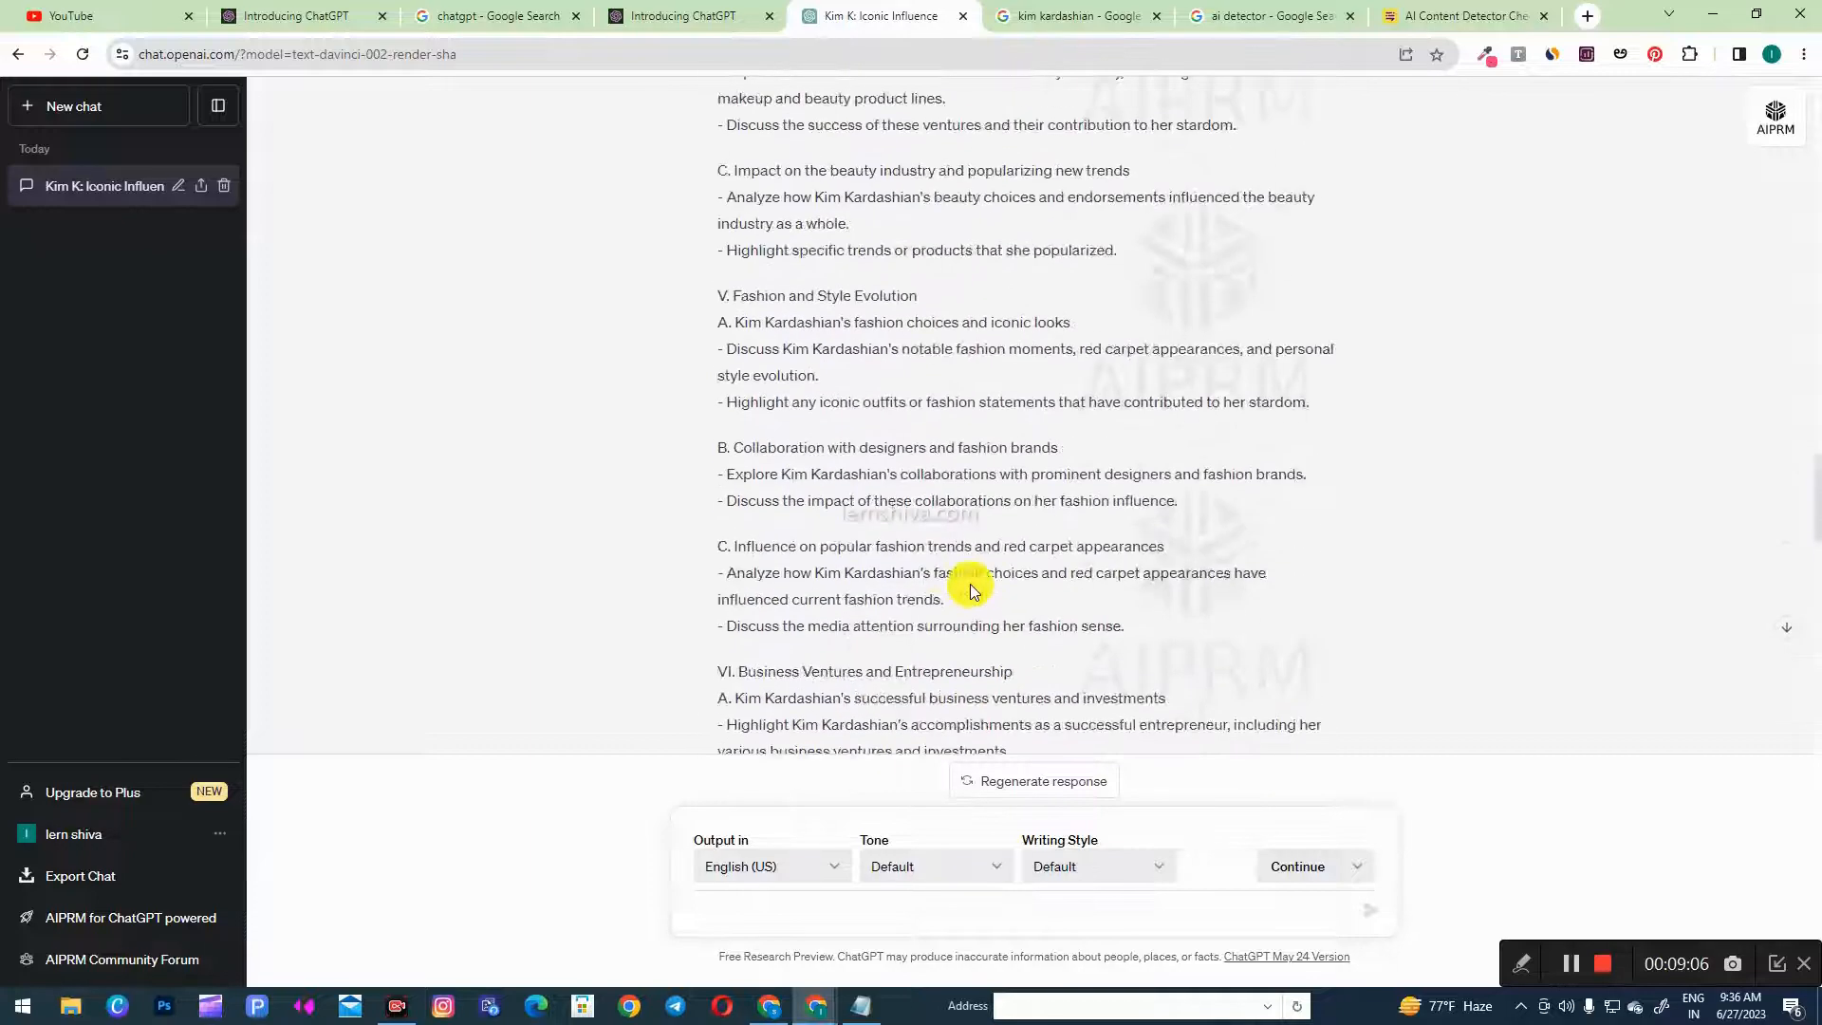
scroll(970, 586, up, 5)
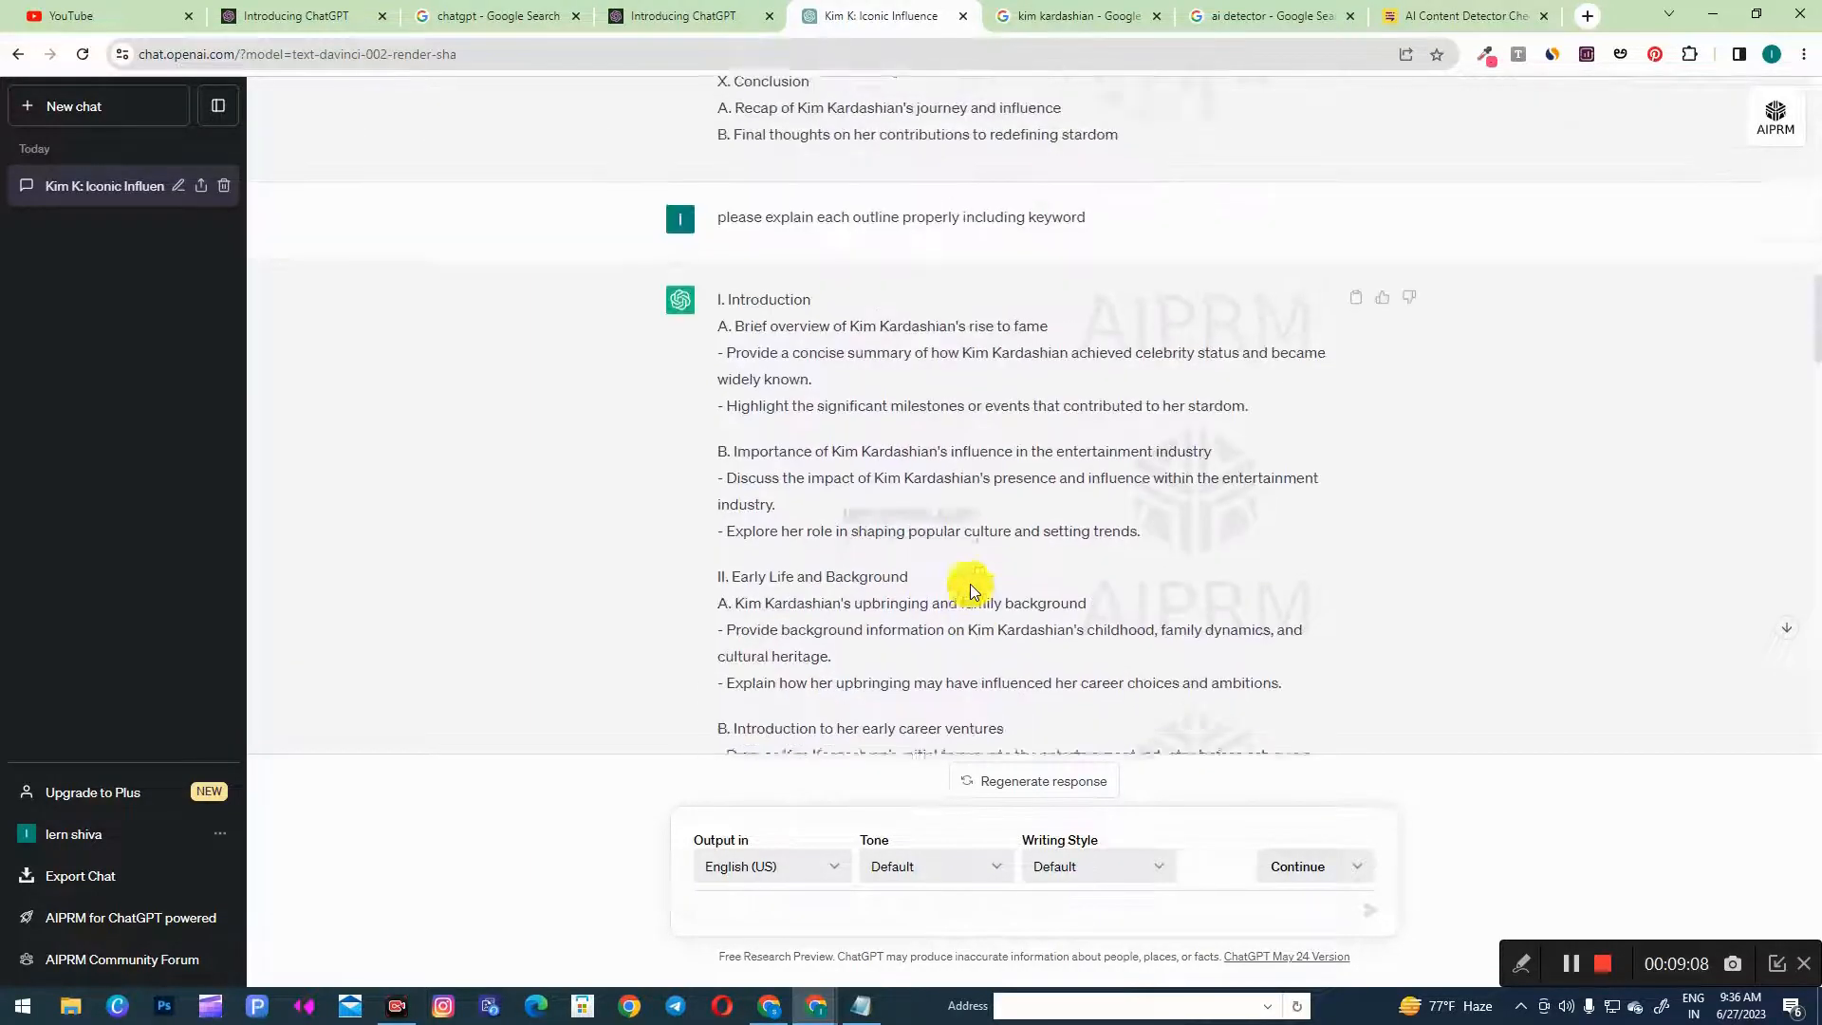
drag(736, 383, 946, 440)
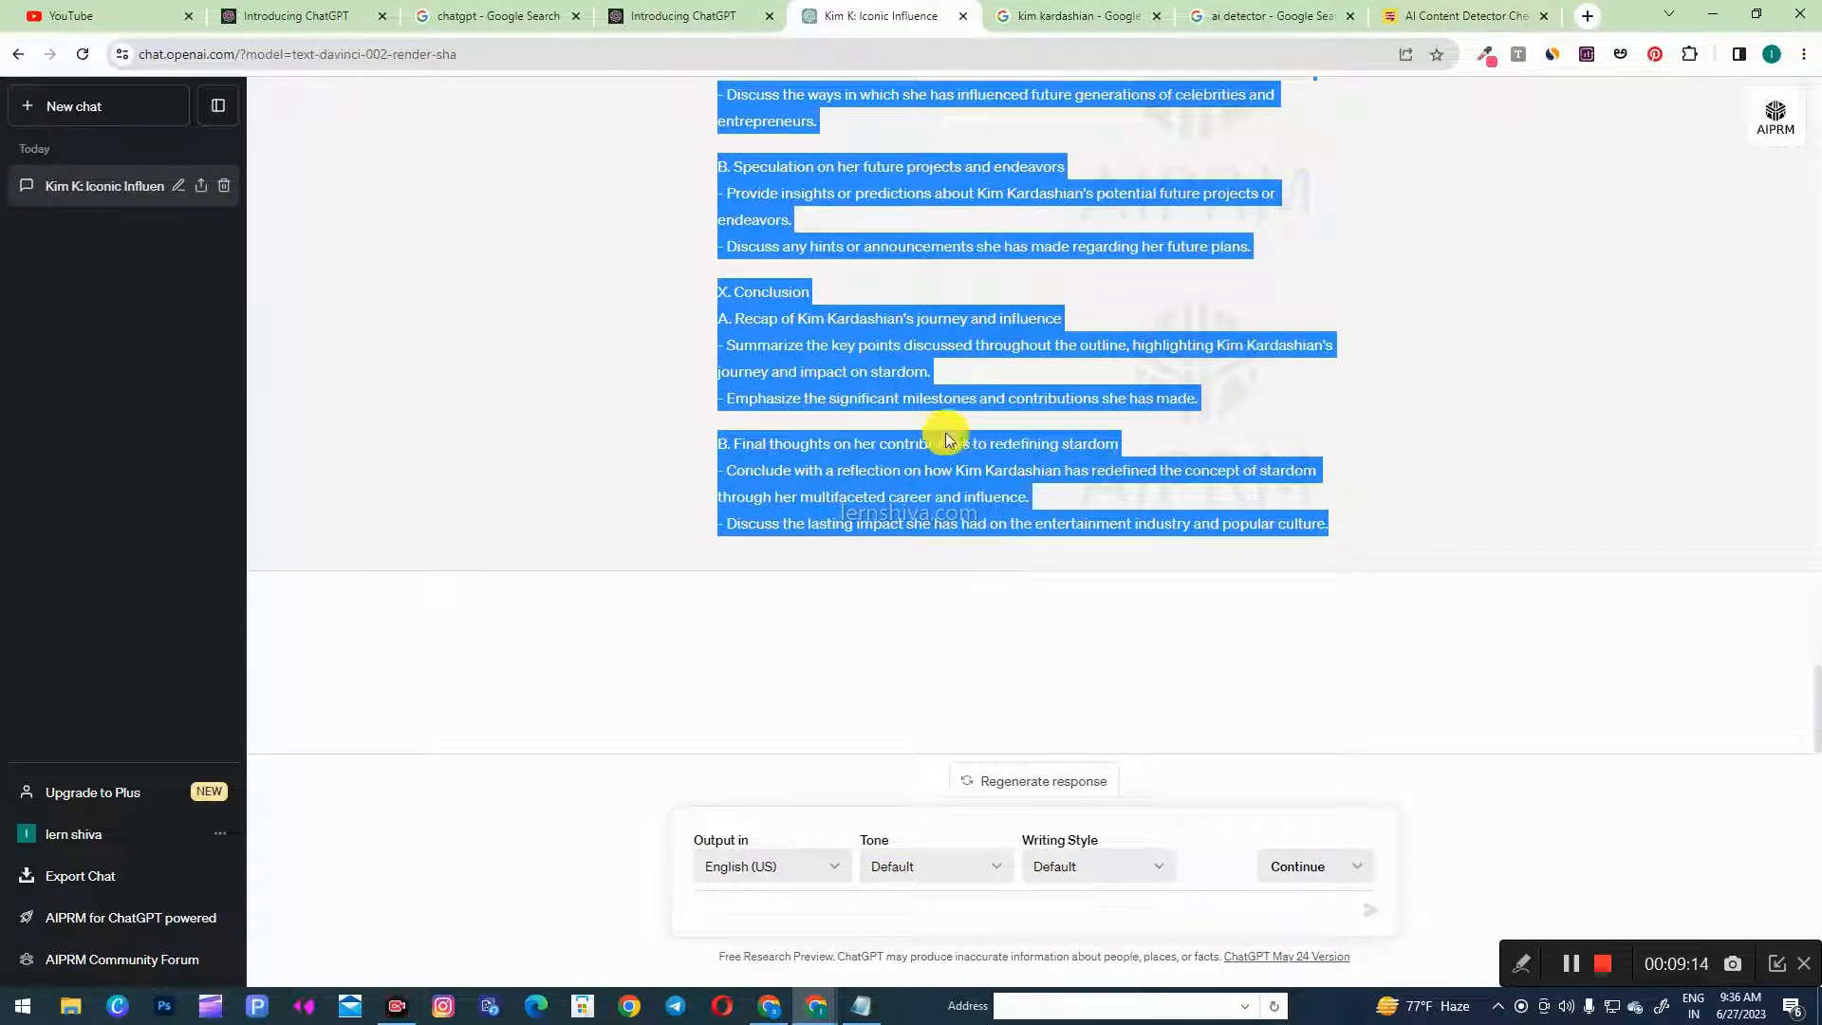
right_click(892, 452)
click(911, 468)
- Switch to the AI content detector, replace its existing text with the copied explanation and check it for AI content
click(1037, 10)
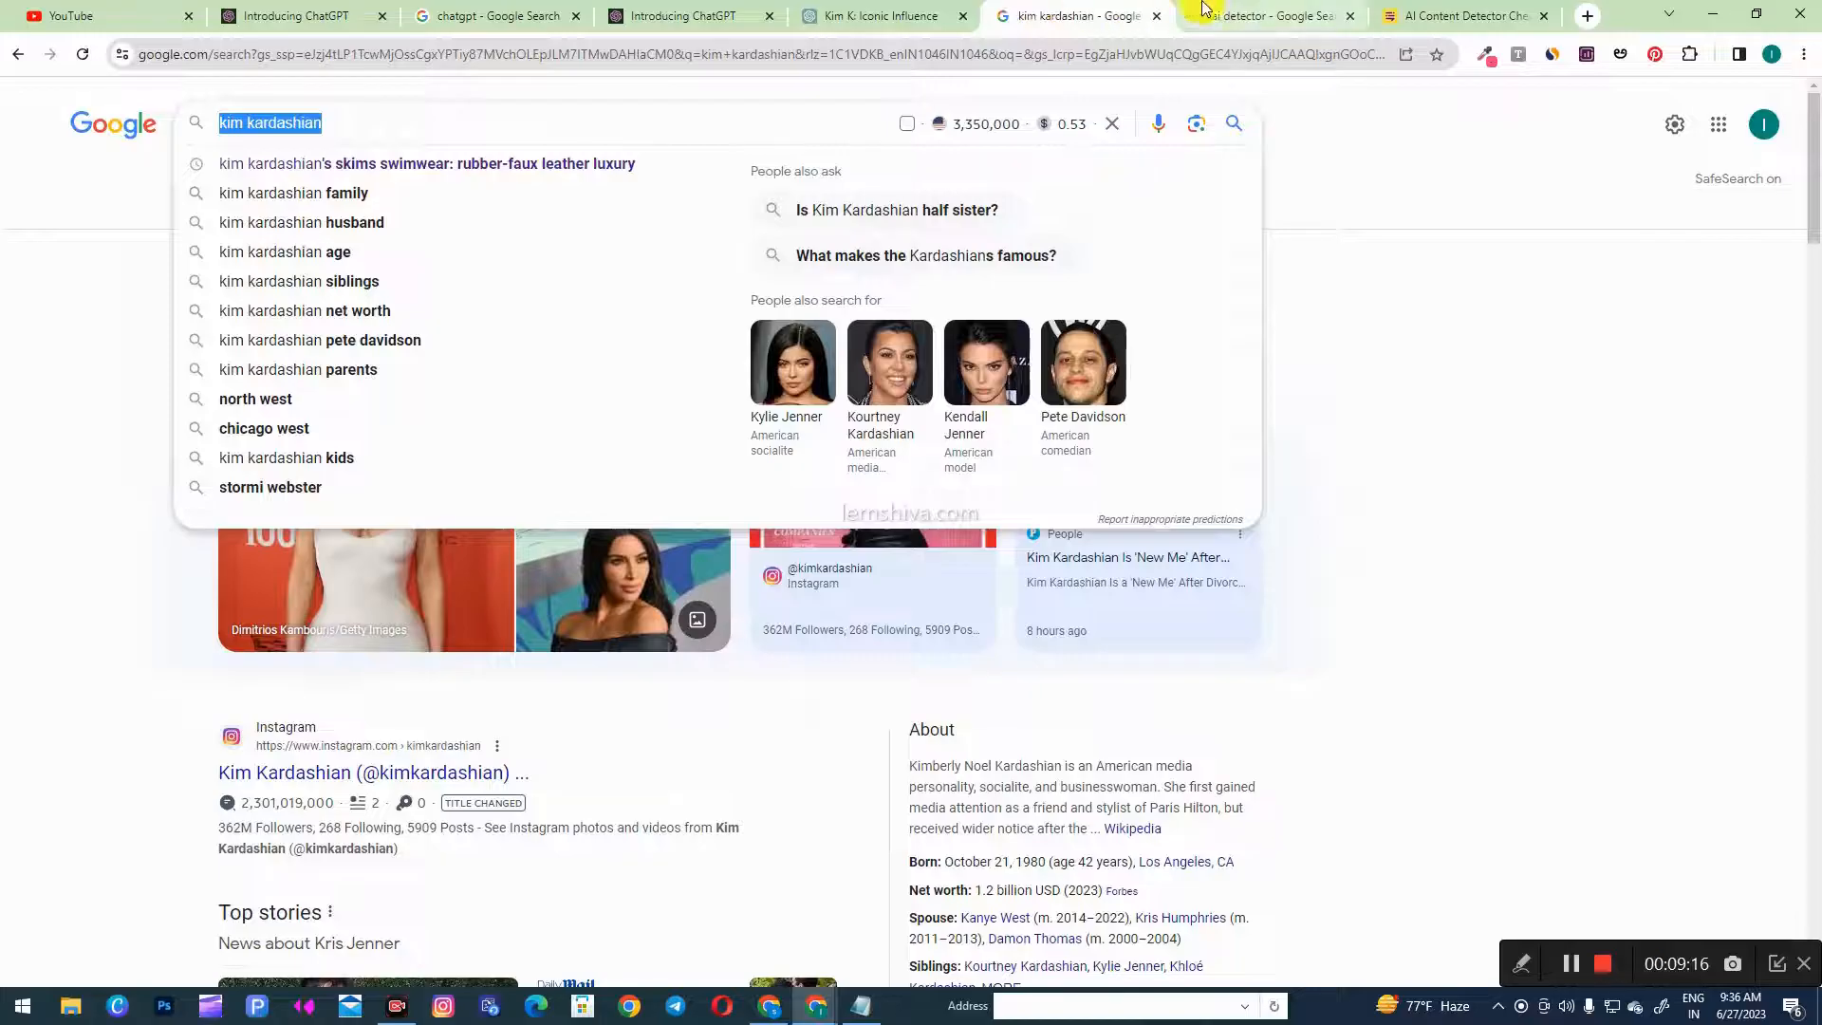
click(1466, 16)
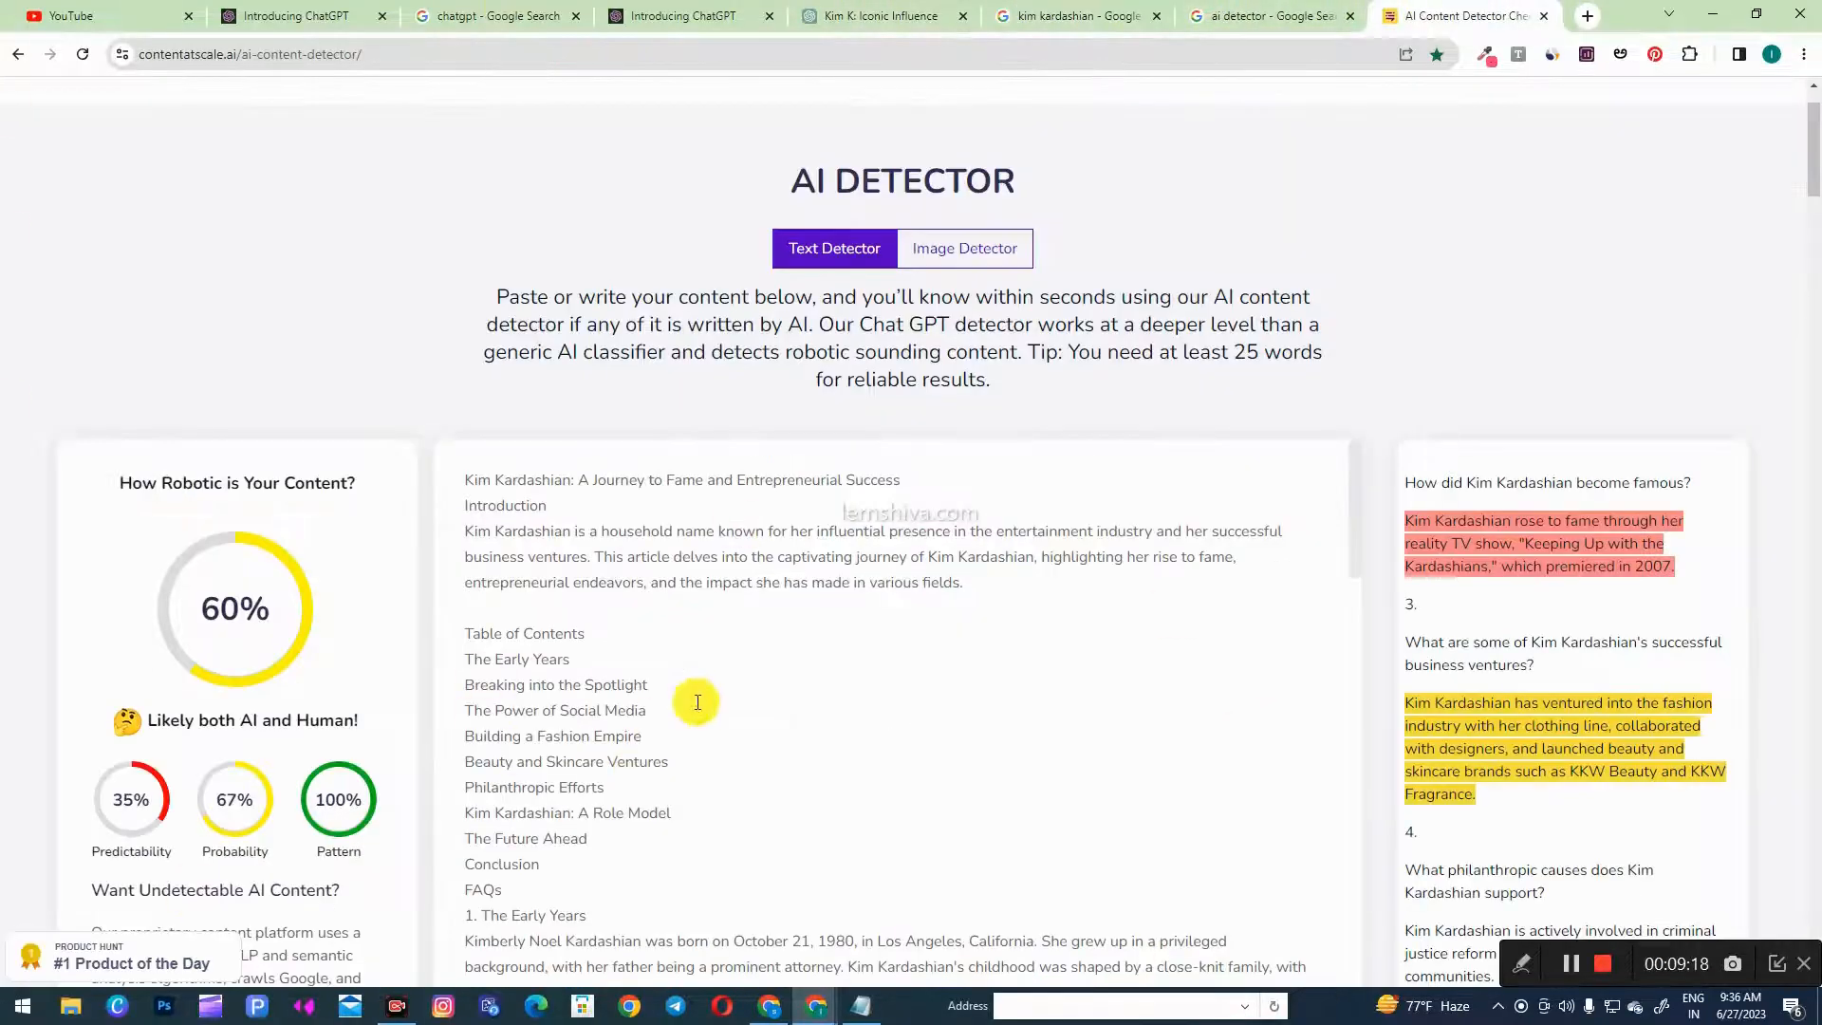
click(697, 634)
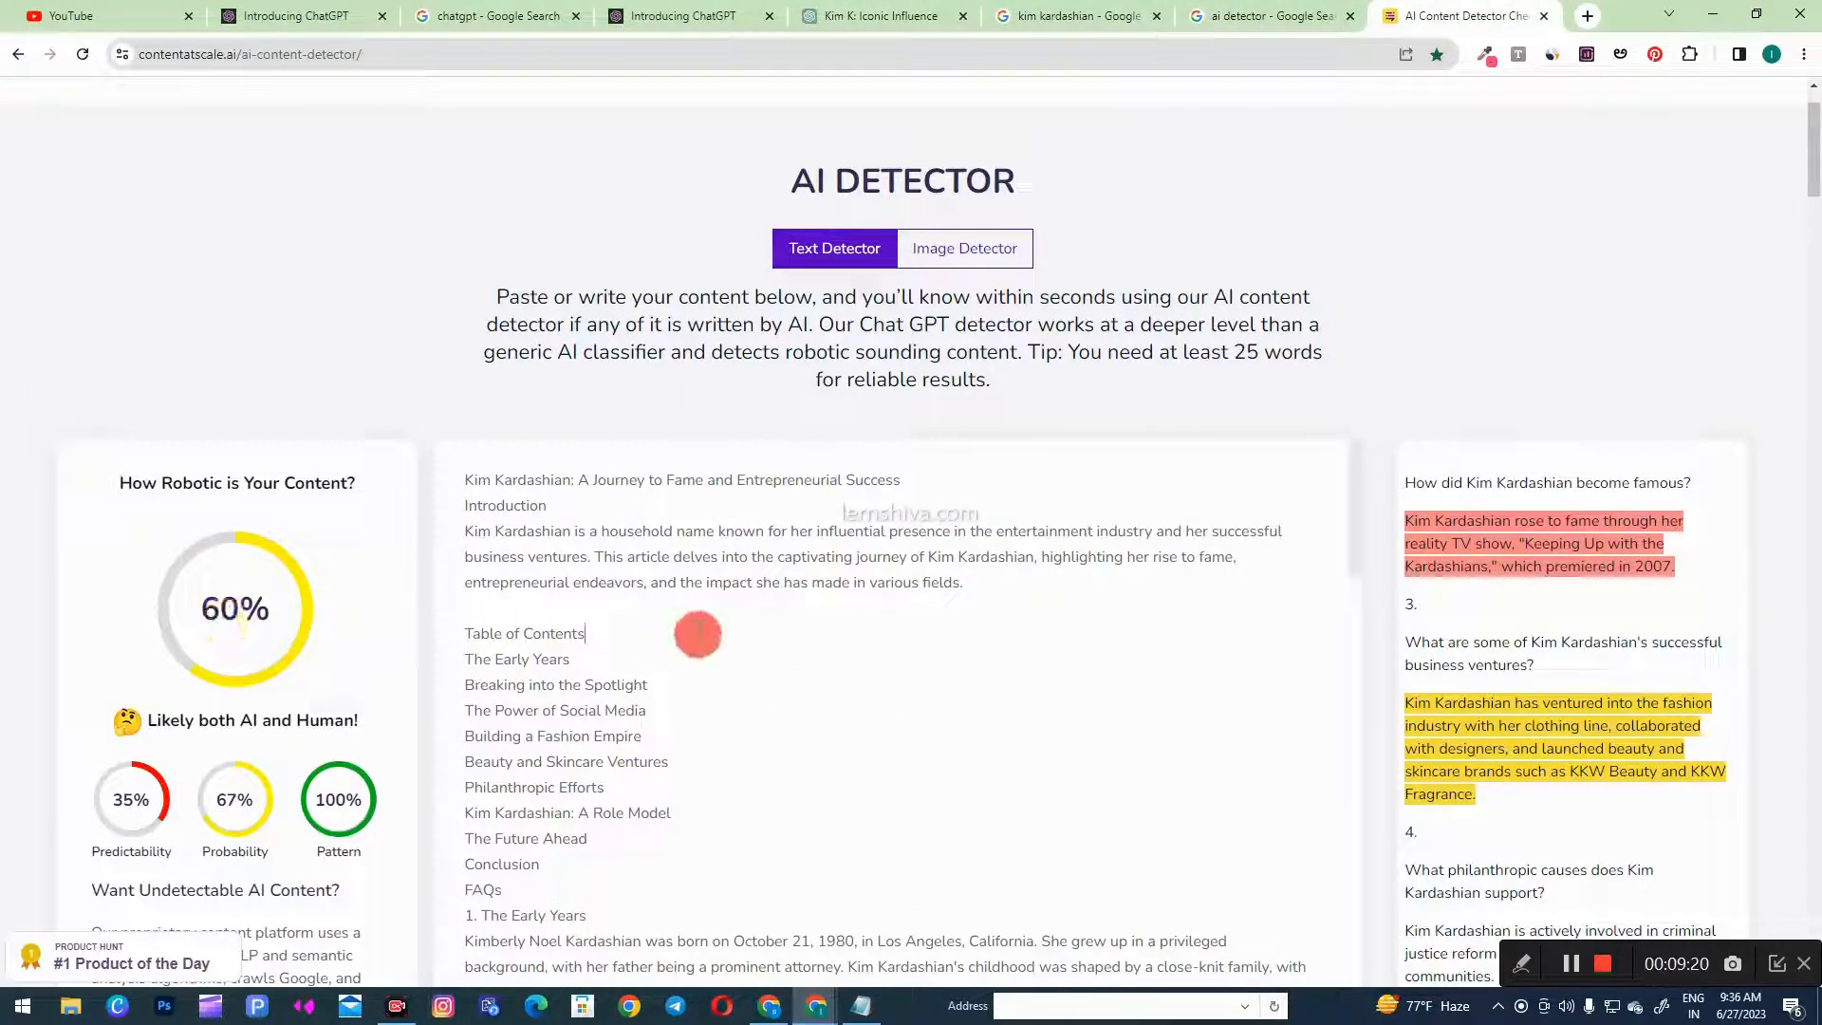
key(ctrl+a)
key(ctrl+v)
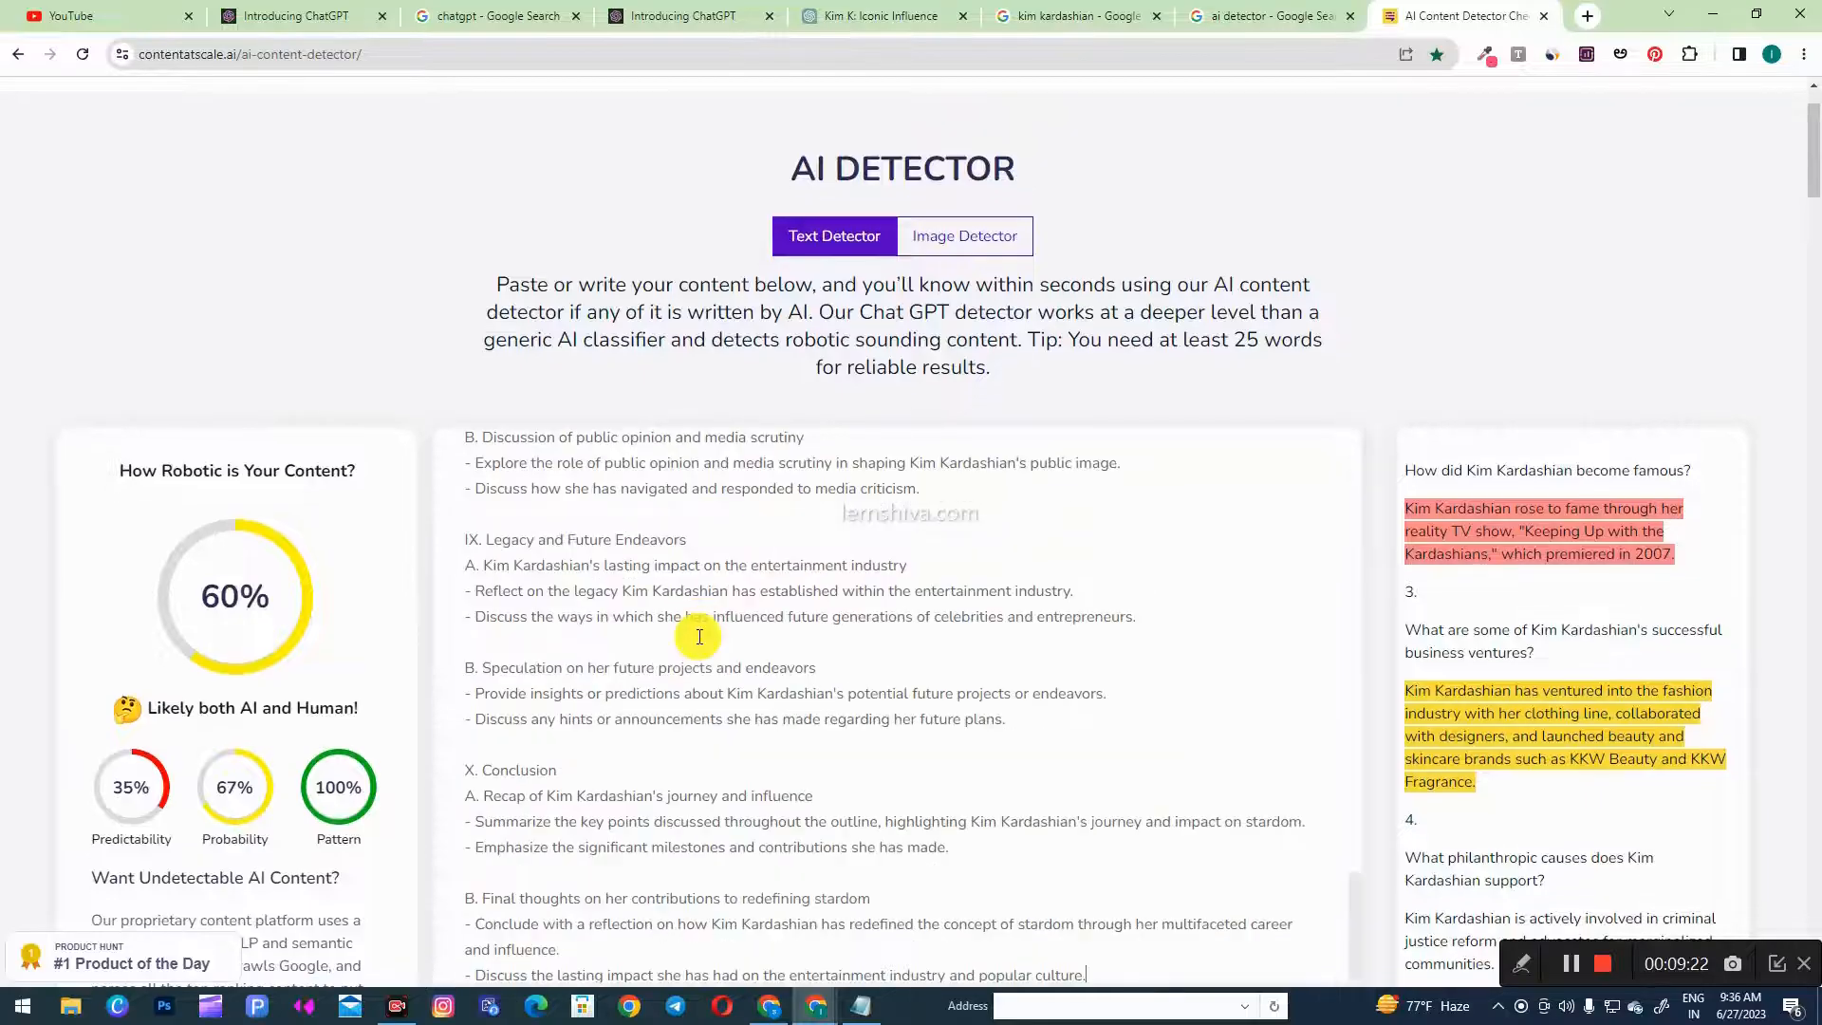
scroll(785, 669, down, 5)
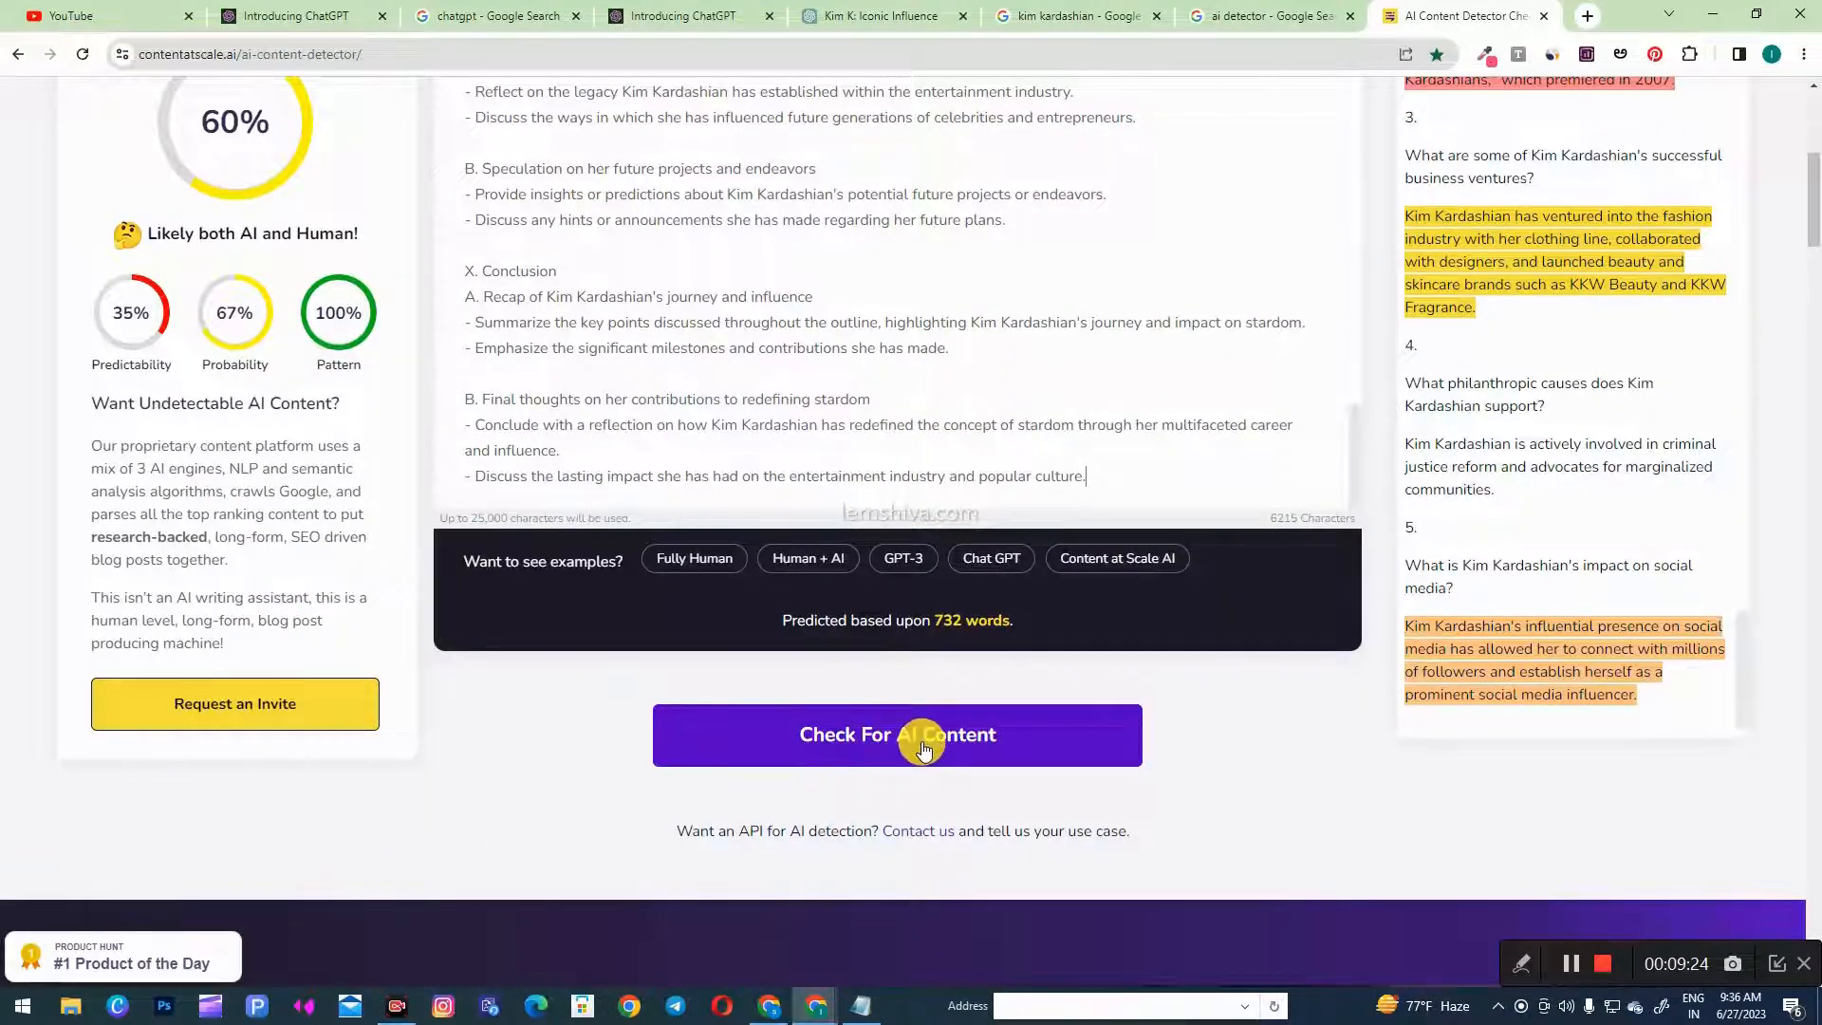
click(989, 731)
- Examine the overall score, the human-or-AI verdict and the highlighted sentences in the detector's results
scroll(462, 636, up, 4)
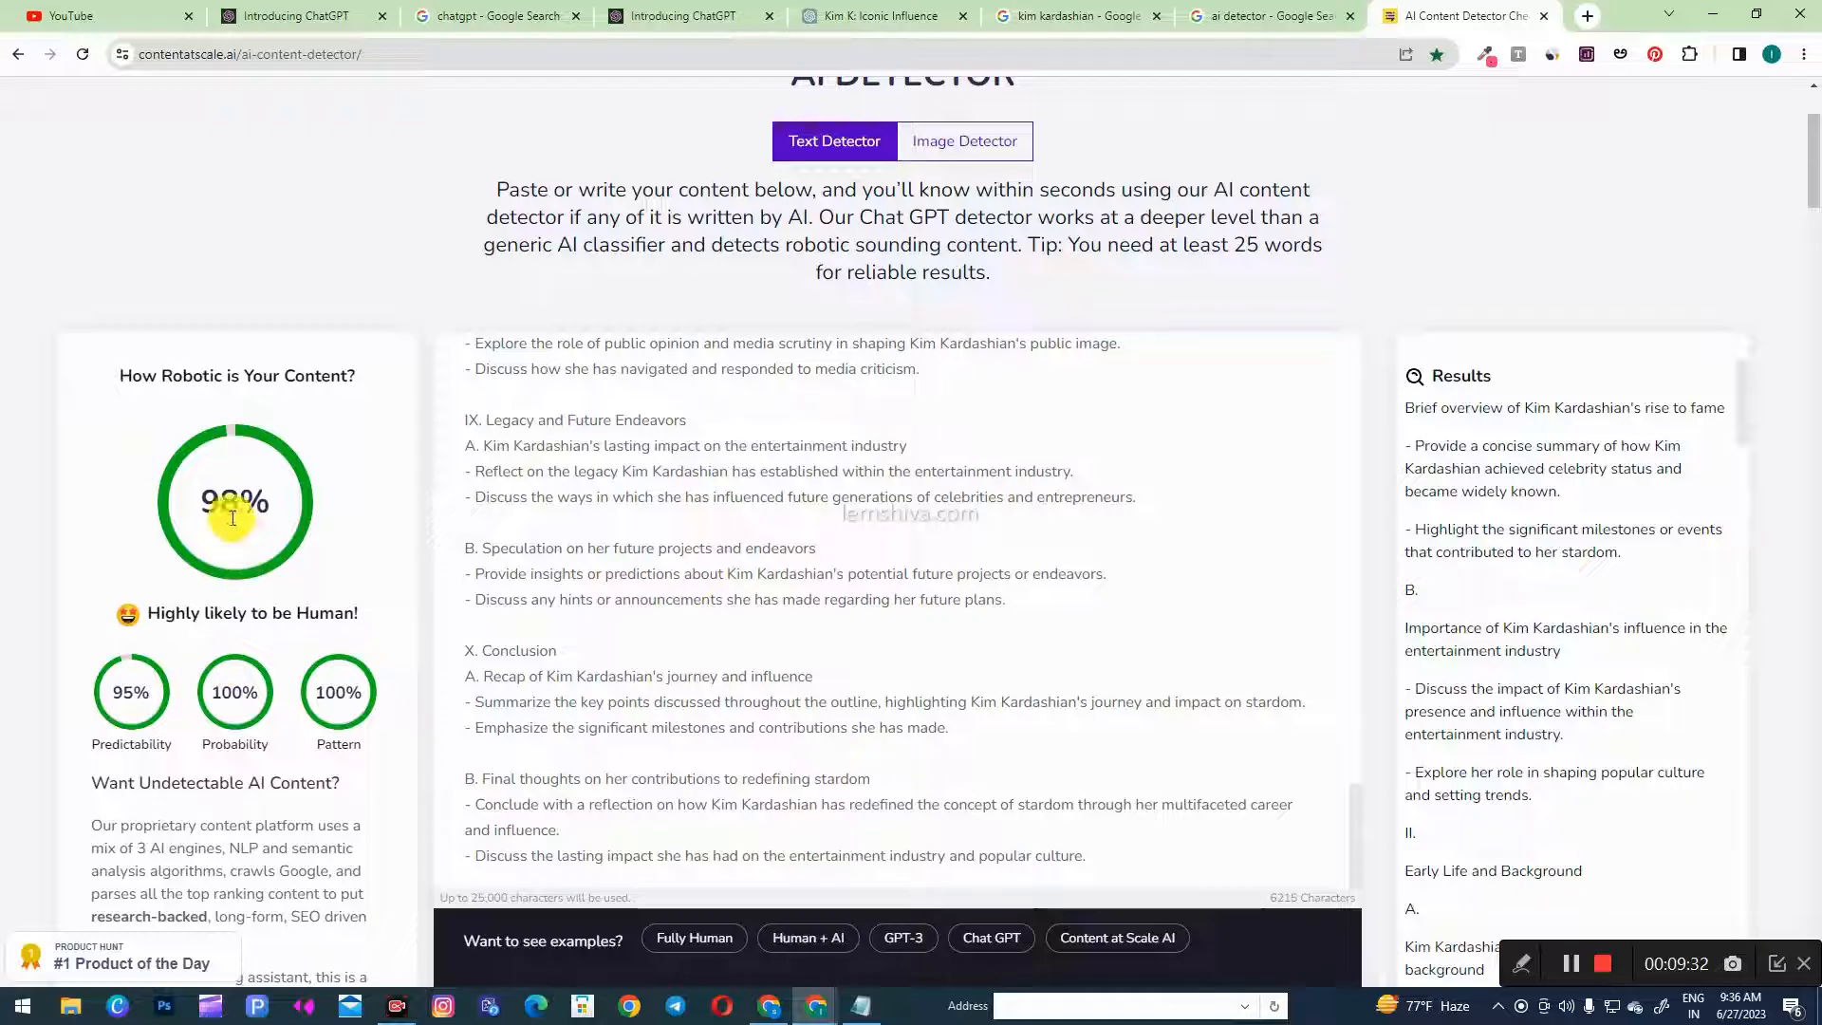
drag(212, 508, 269, 505)
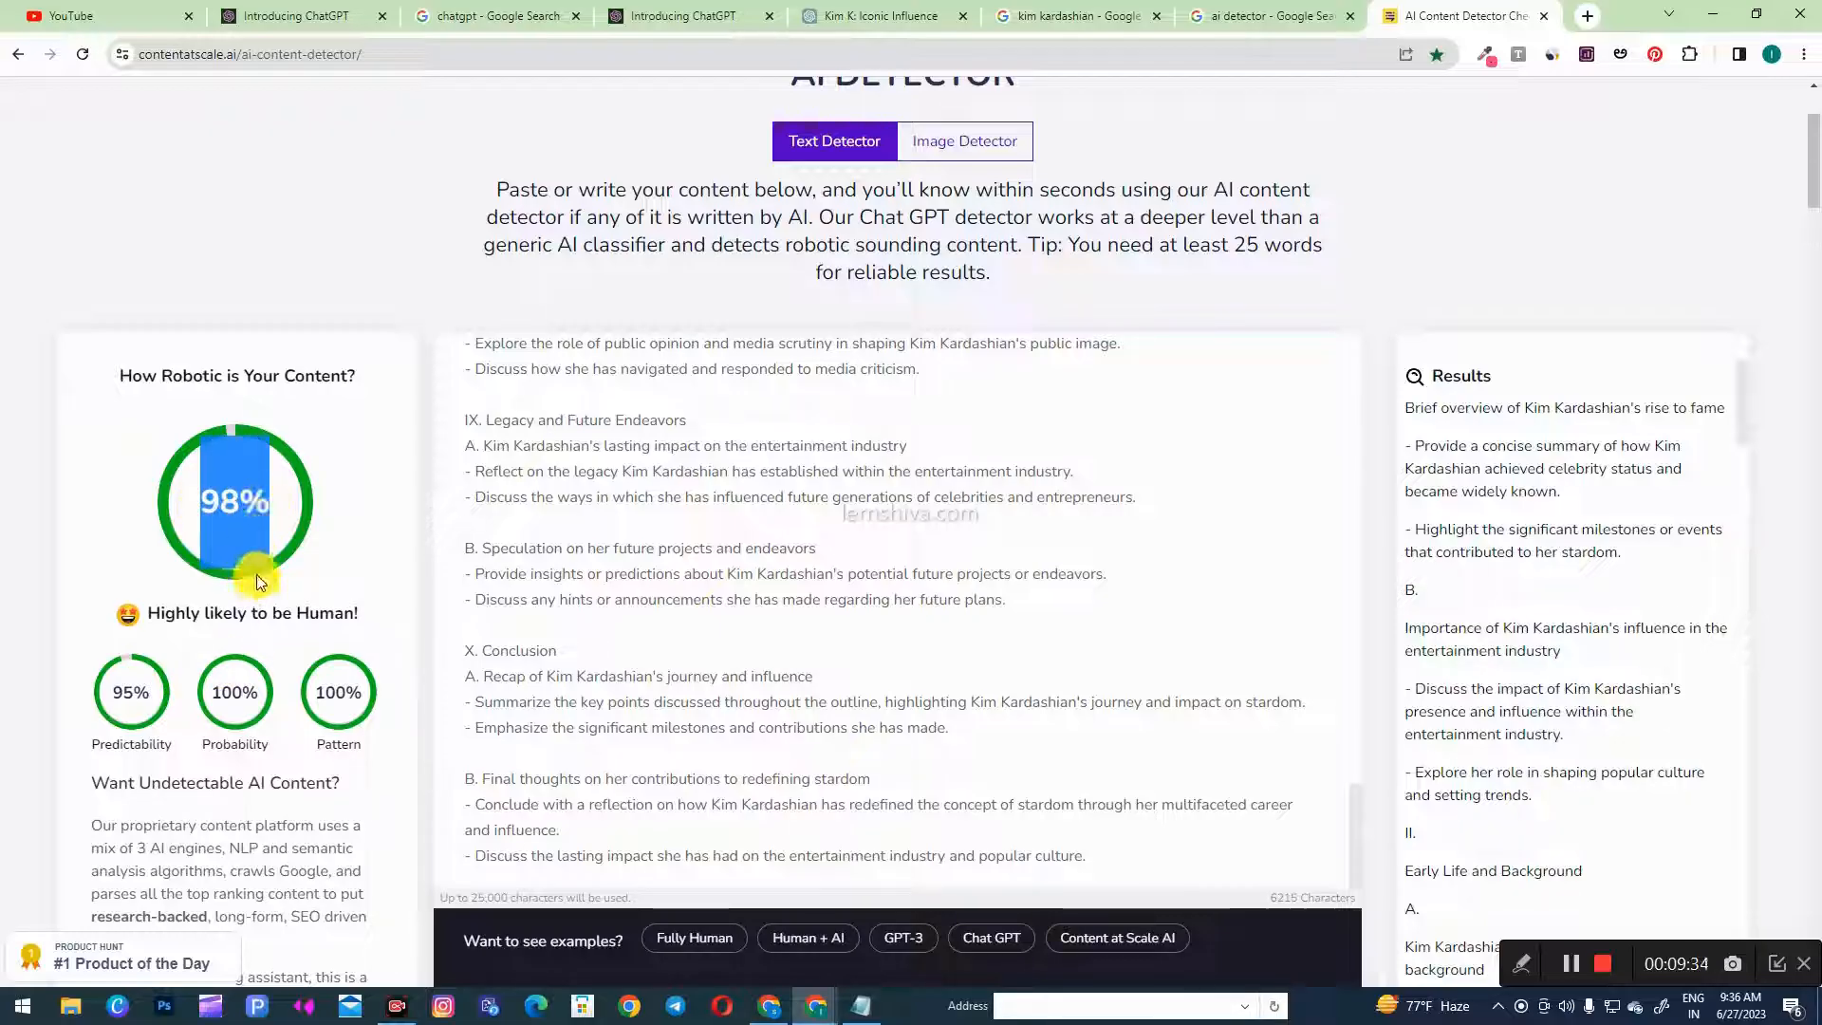
click(267, 536)
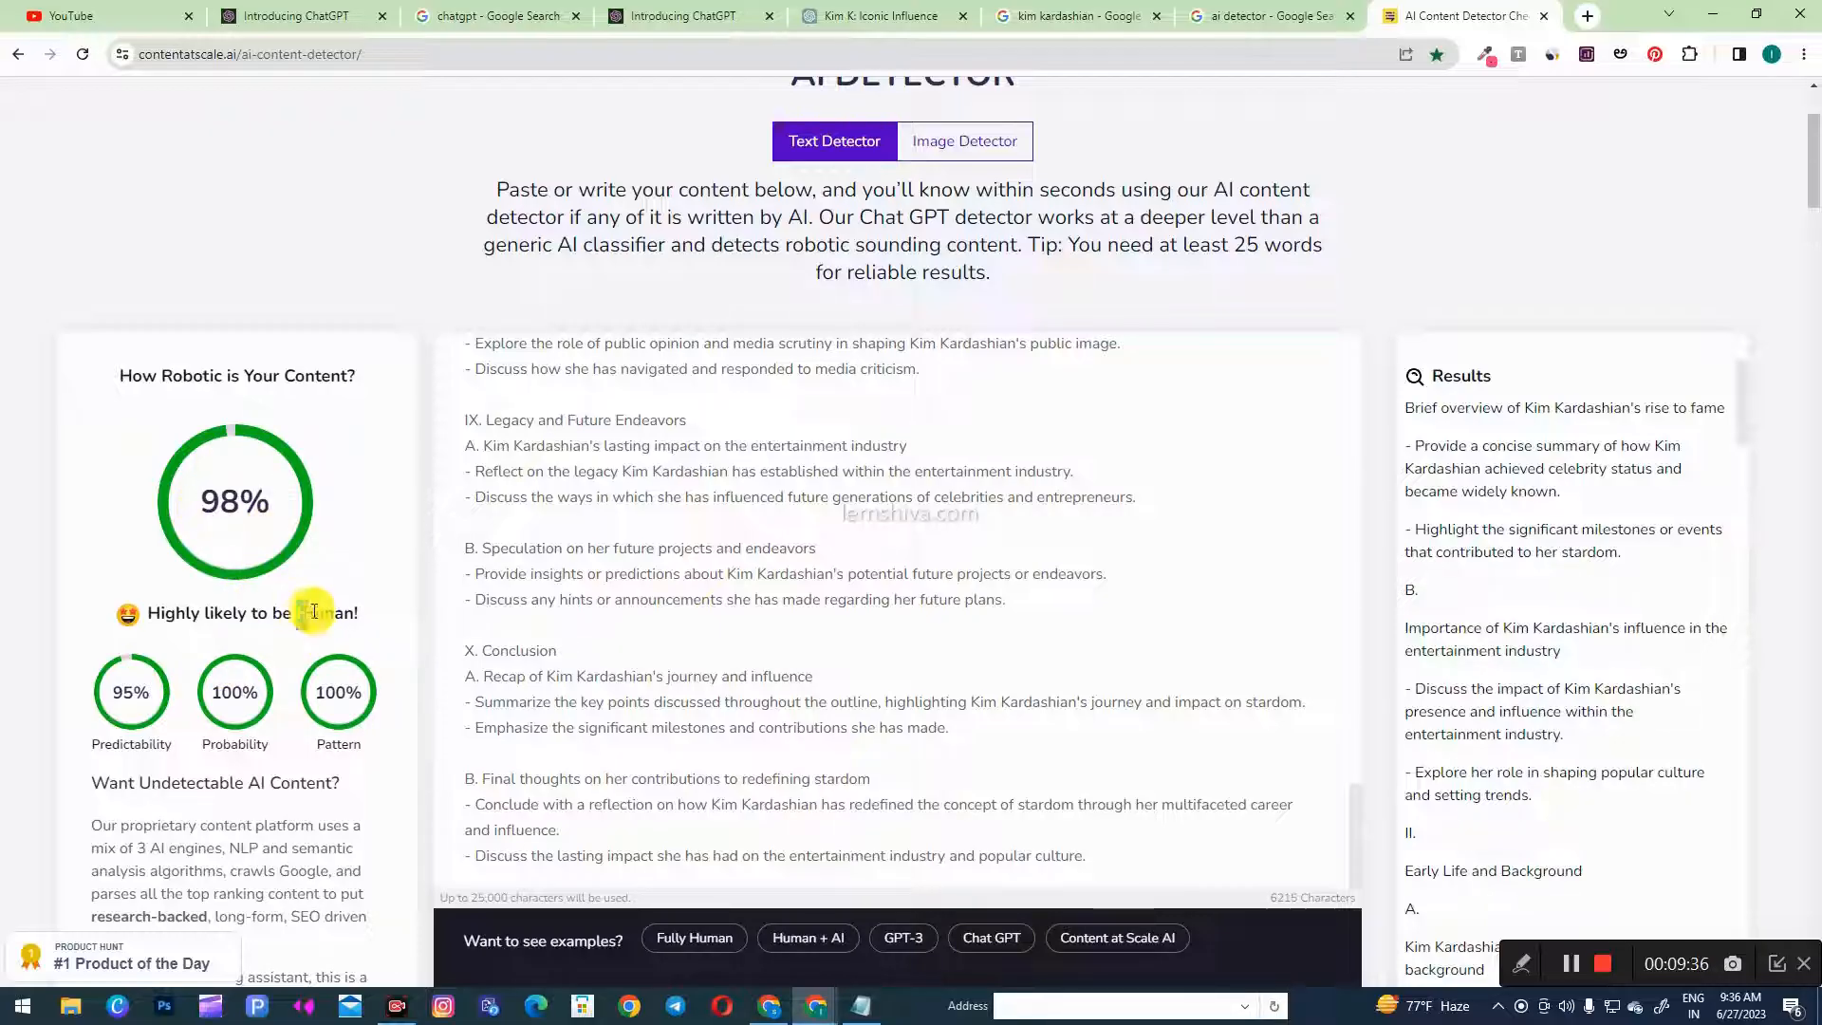
drag(314, 612, 359, 613)
click(316, 615)
scroll(1569, 772, down, 7)
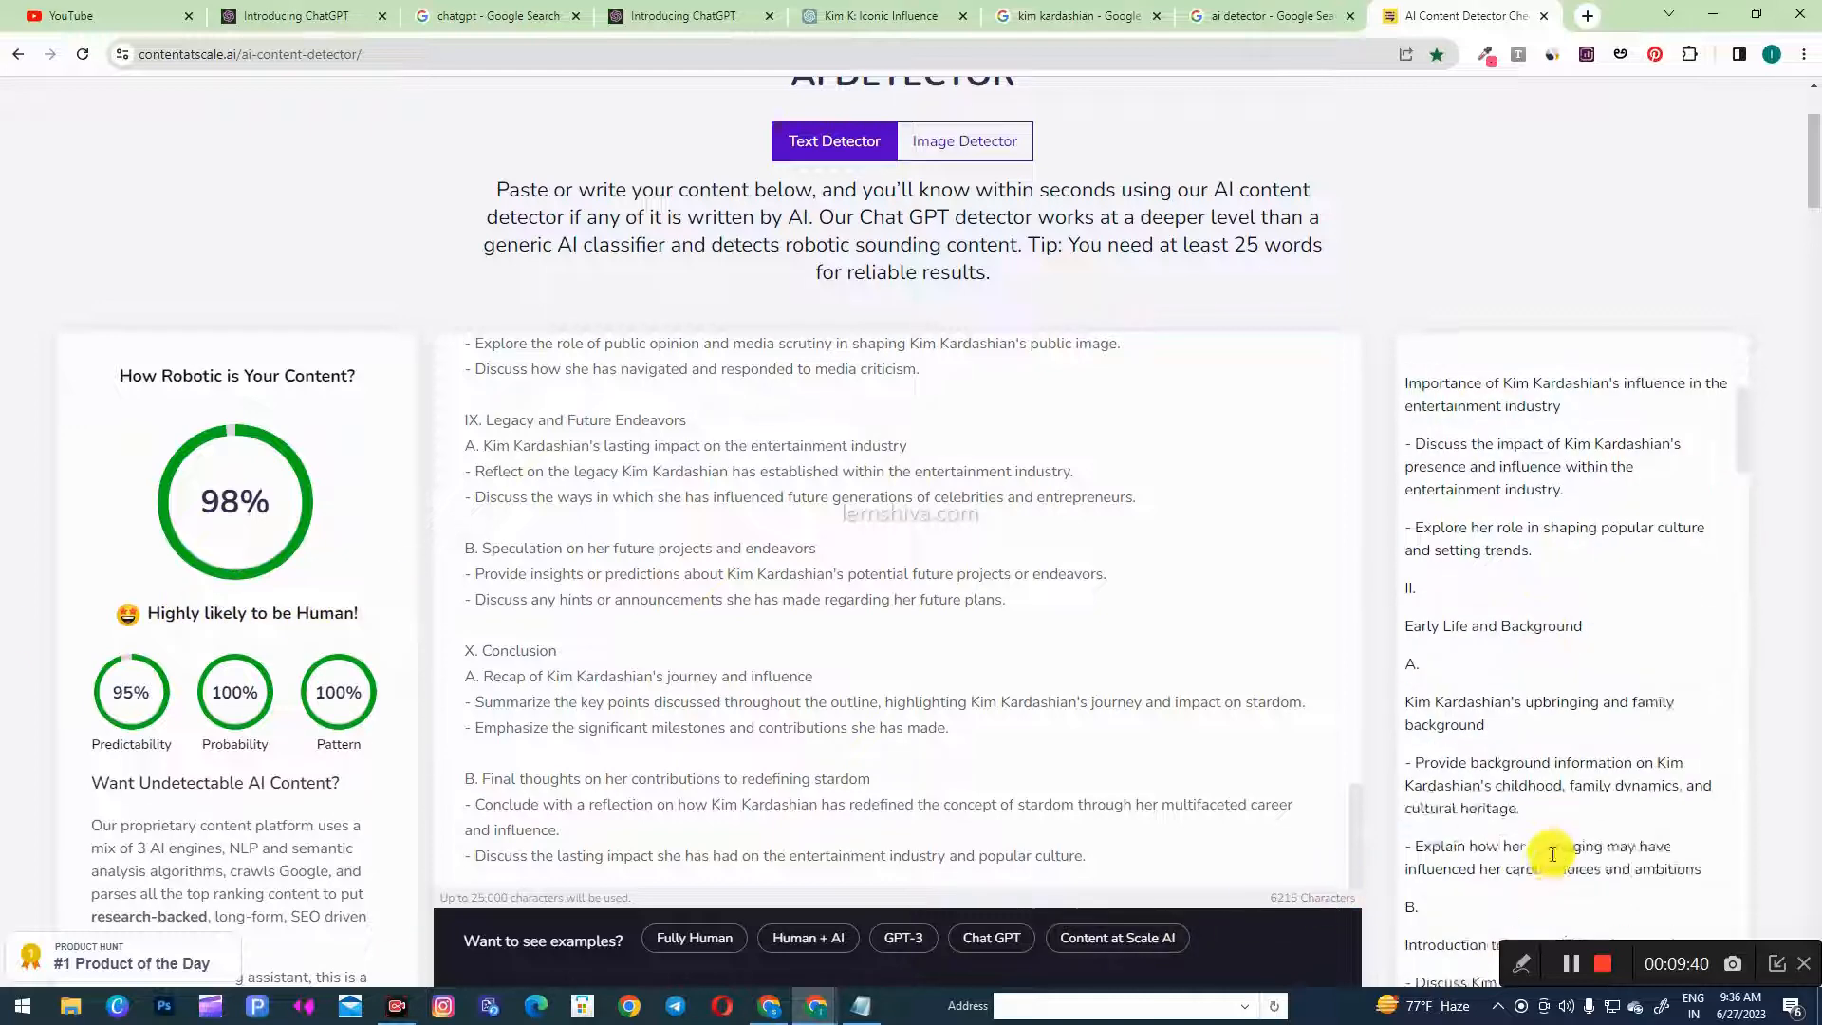
scroll(1569, 772, down, 4)
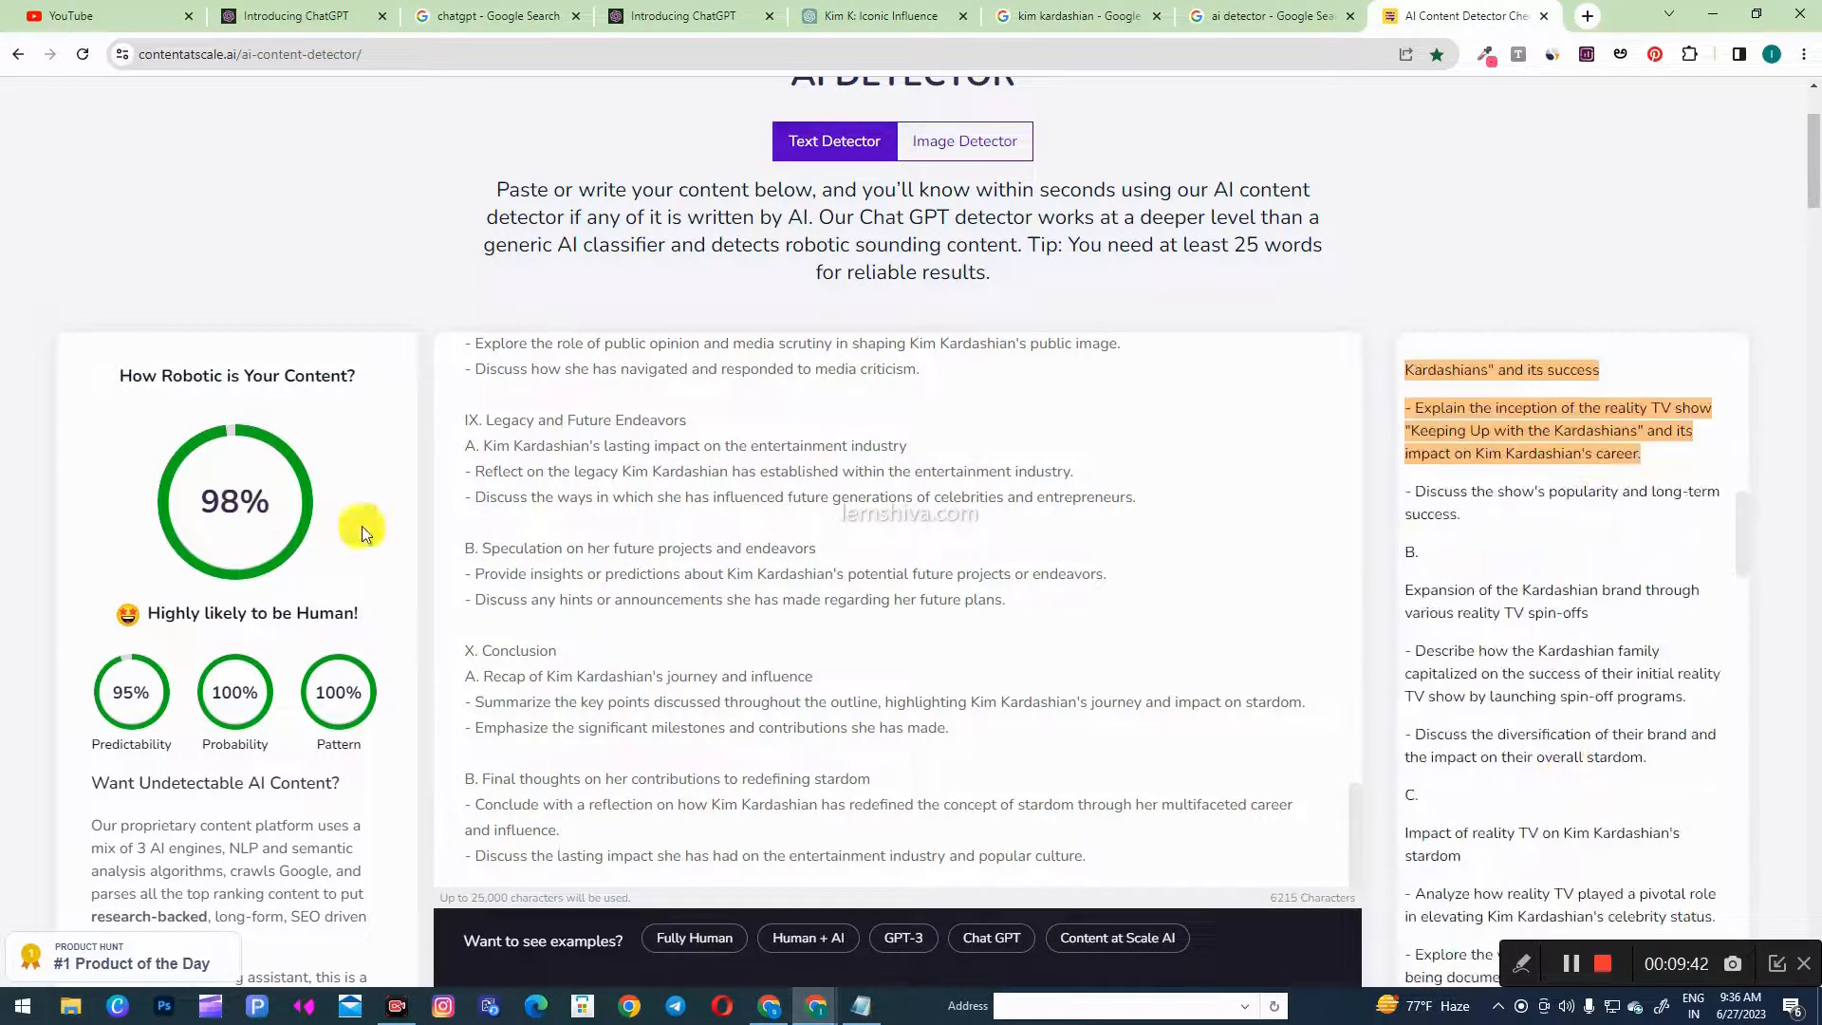
scroll(1590, 551, up, 2)
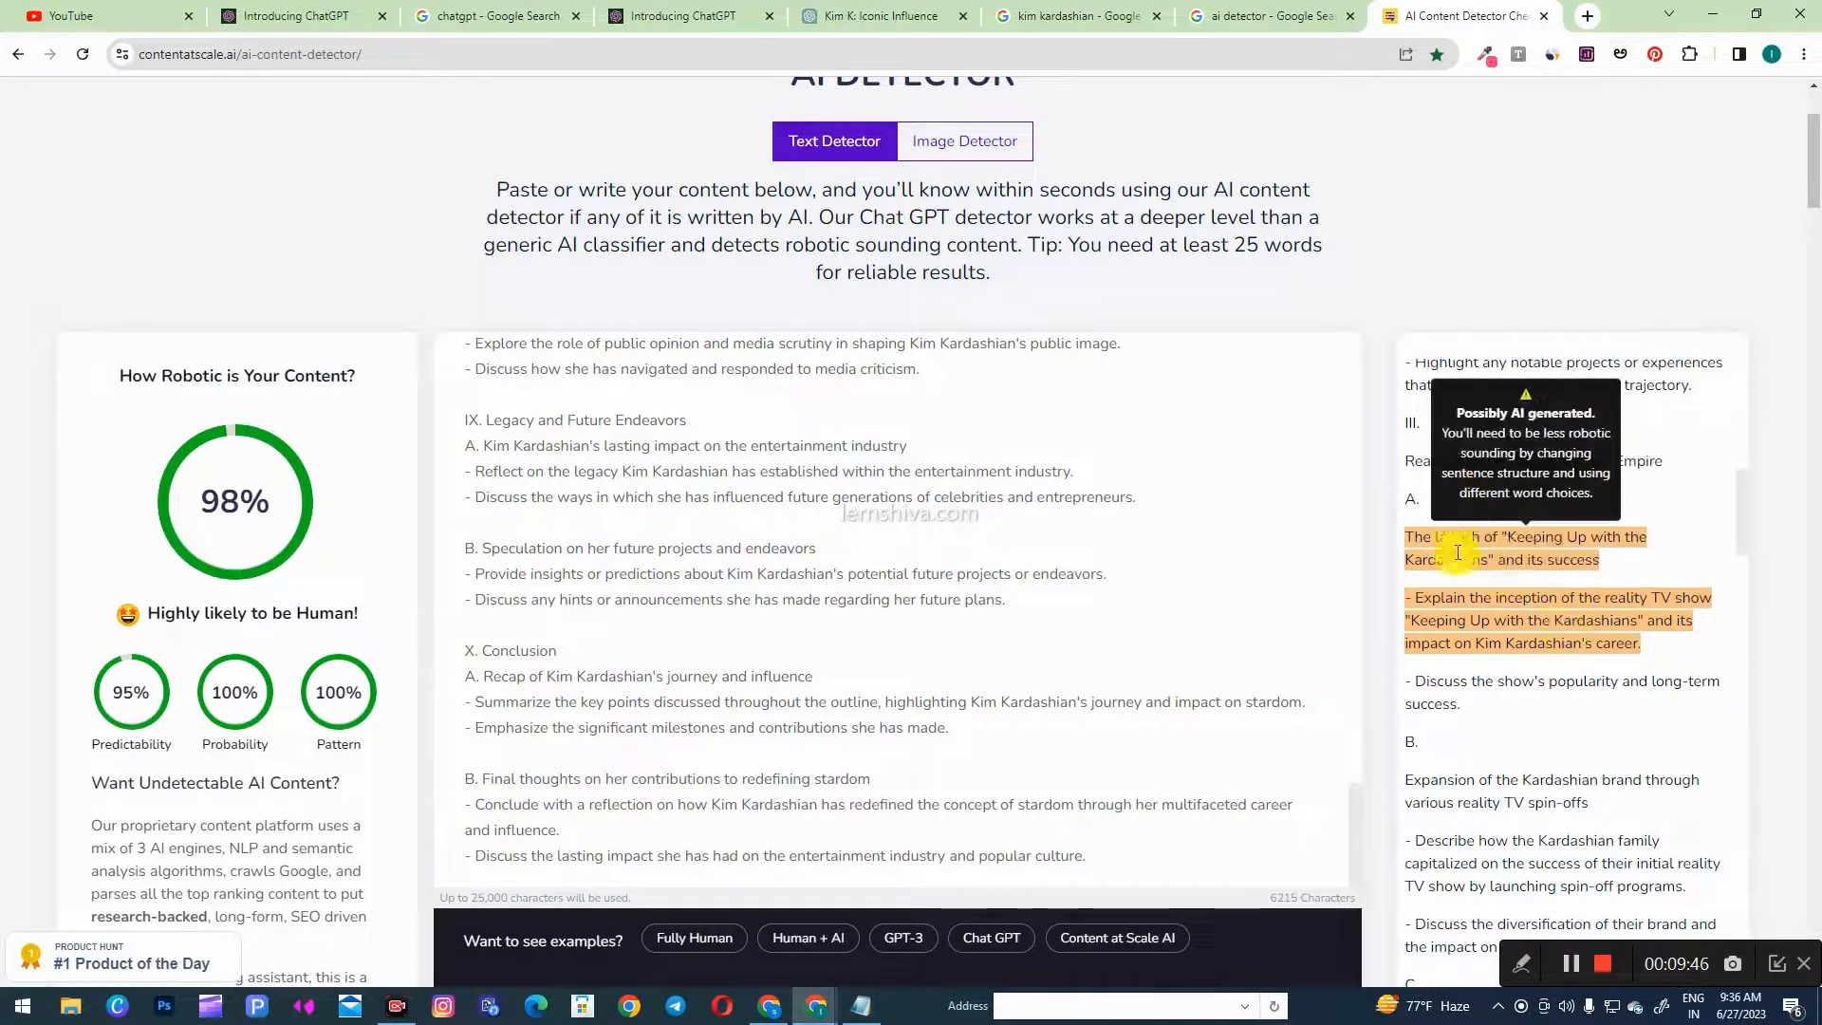
- Copy the highlighted passage about the launch and inception of "Keeping Up with the Kardashians" from the detector's results
click(1521, 610)
drag(1404, 534, 1641, 644)
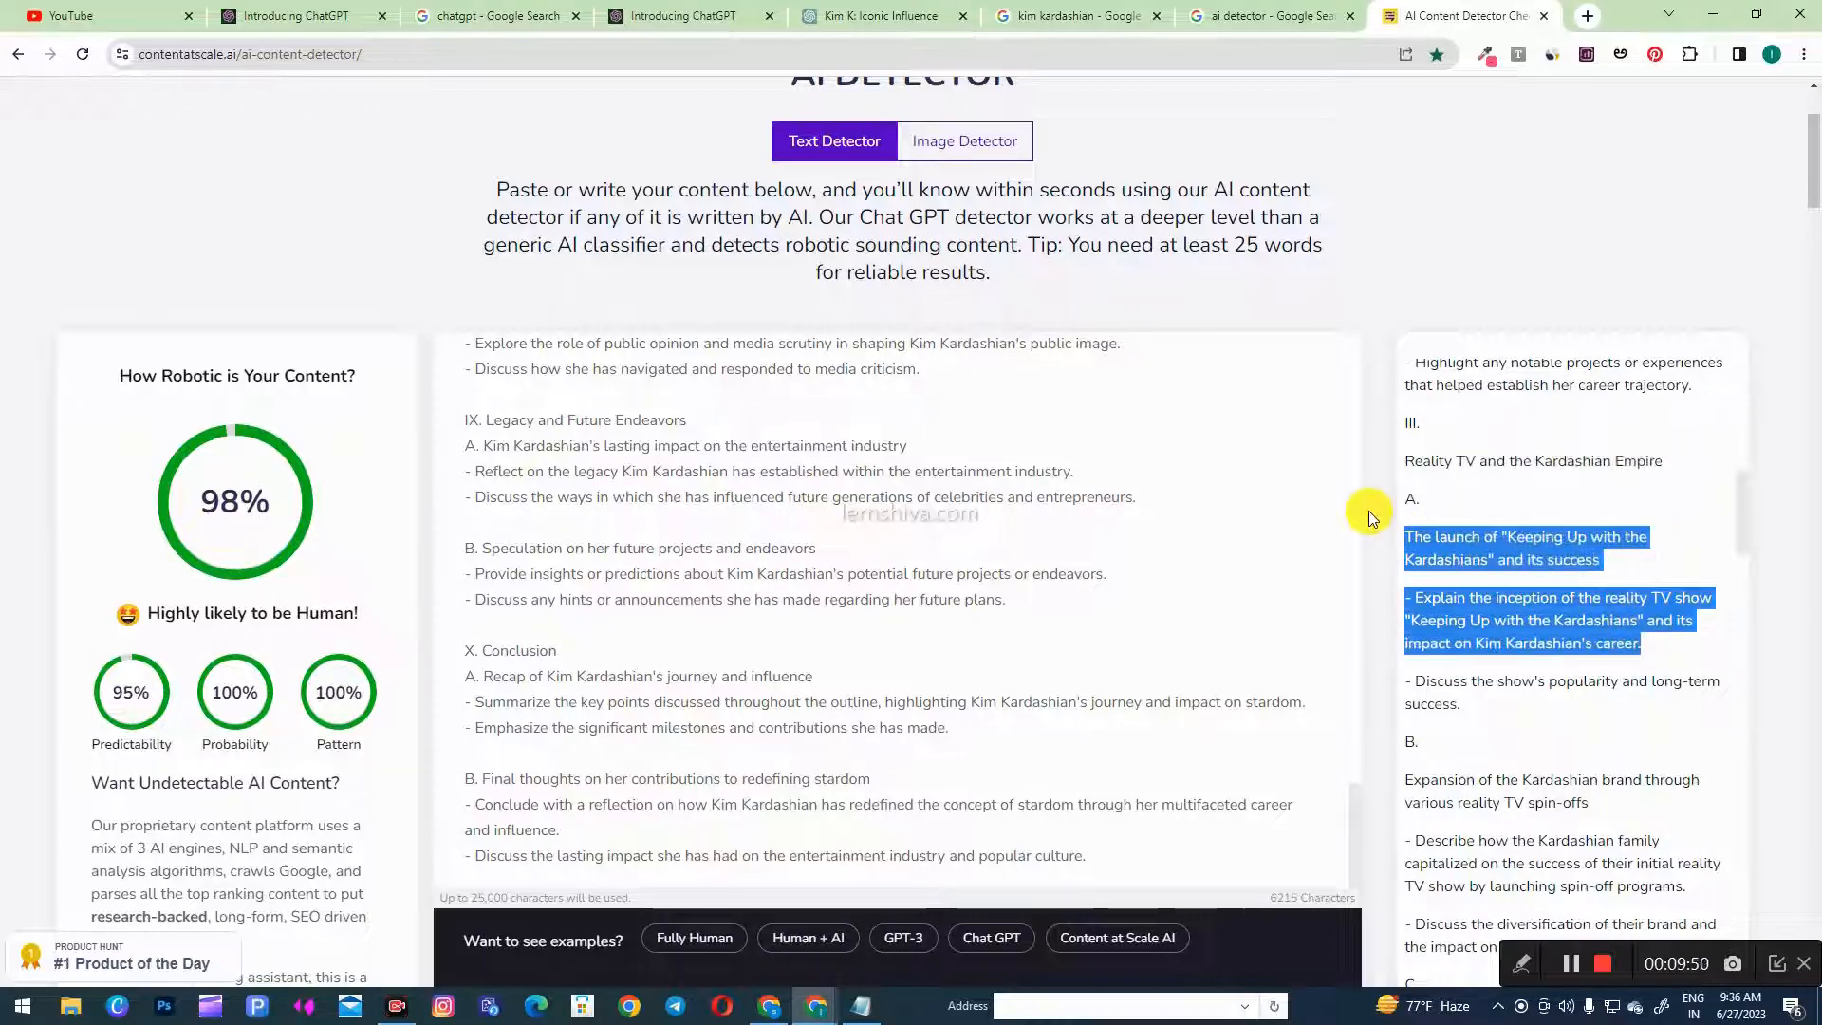
scroll(1488, 511, up, 5)
scroll(1300, 564, down, 4)
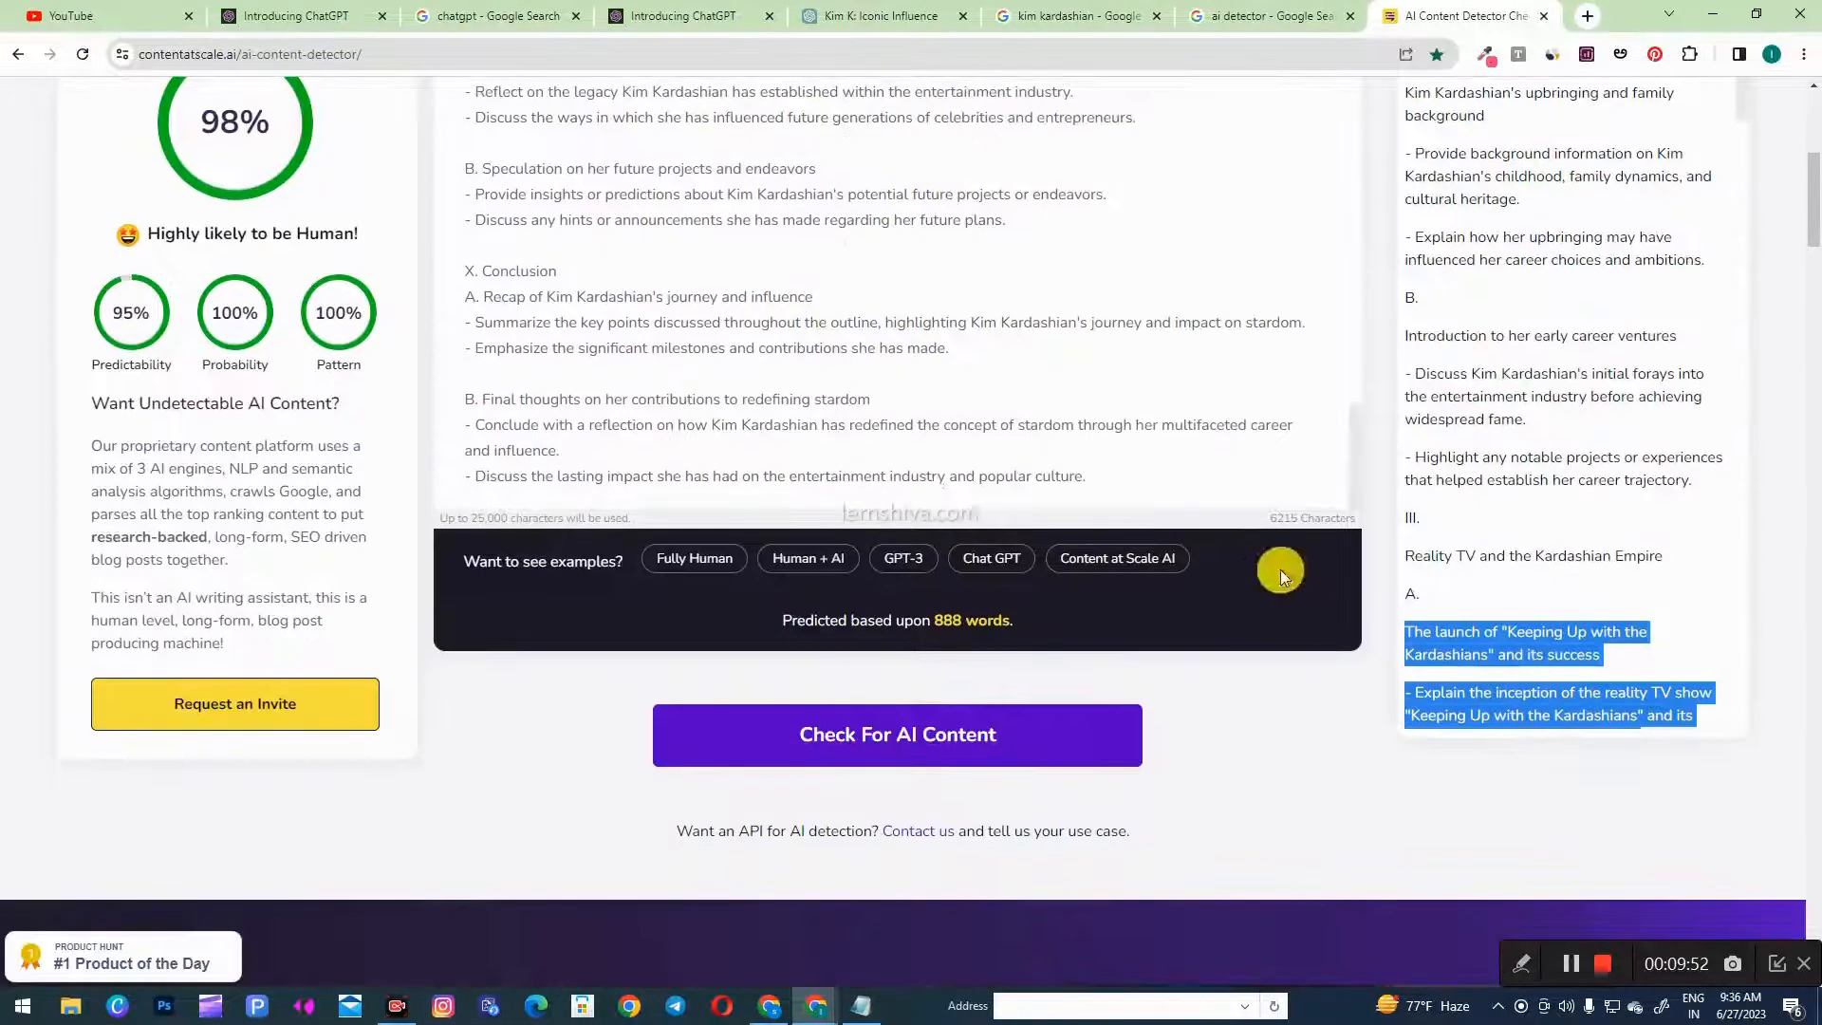
scroll(57, 293, up, 3)
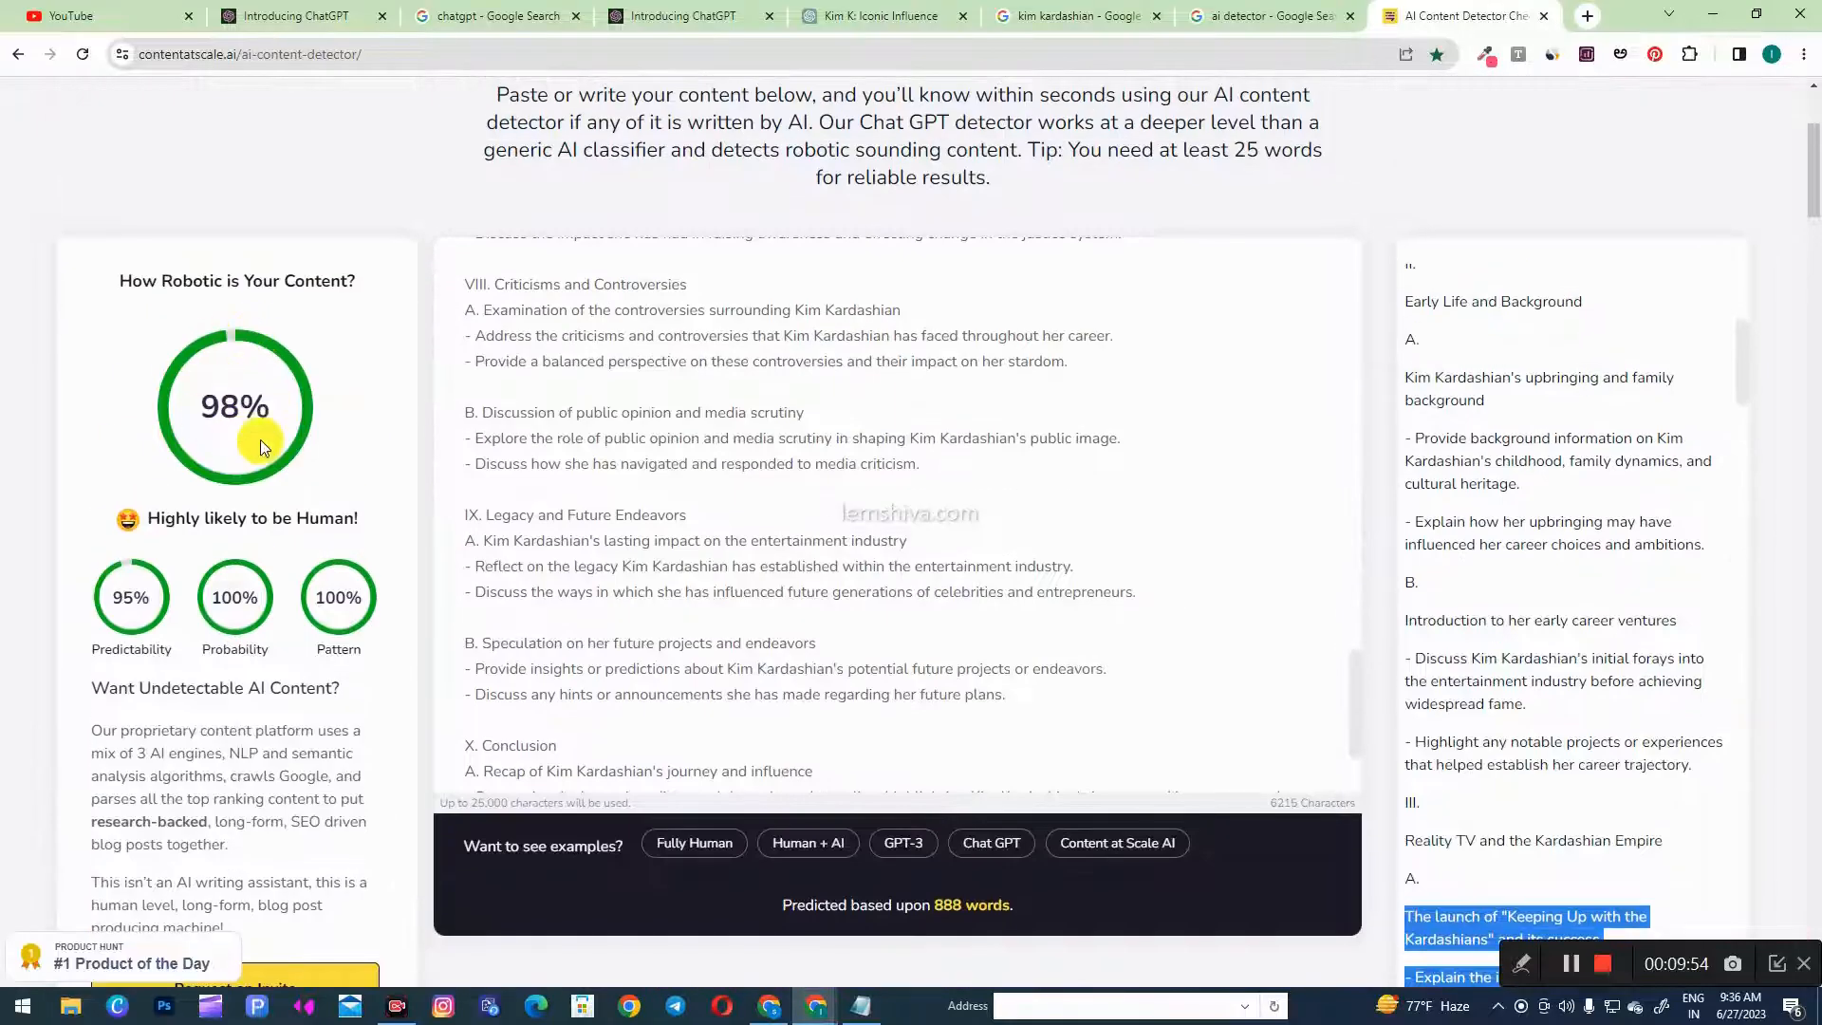
scroll(1476, 597, down, 5)
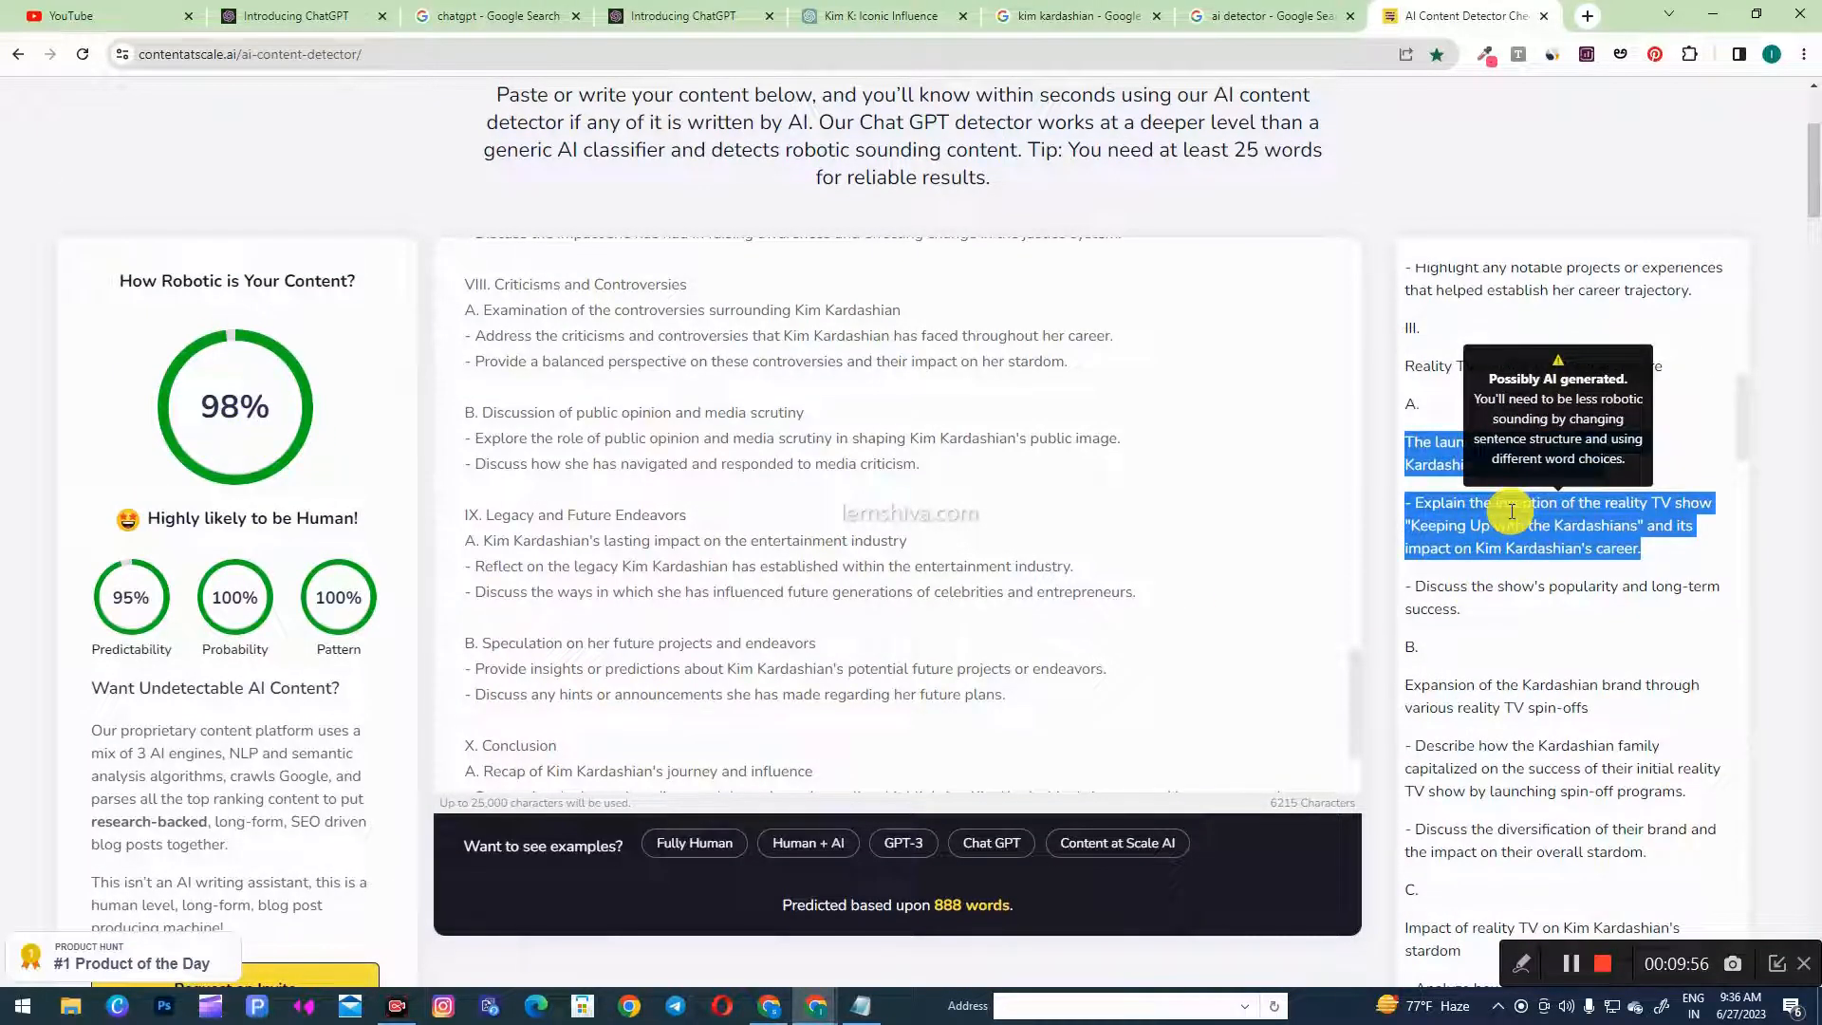
right_click(1482, 560)
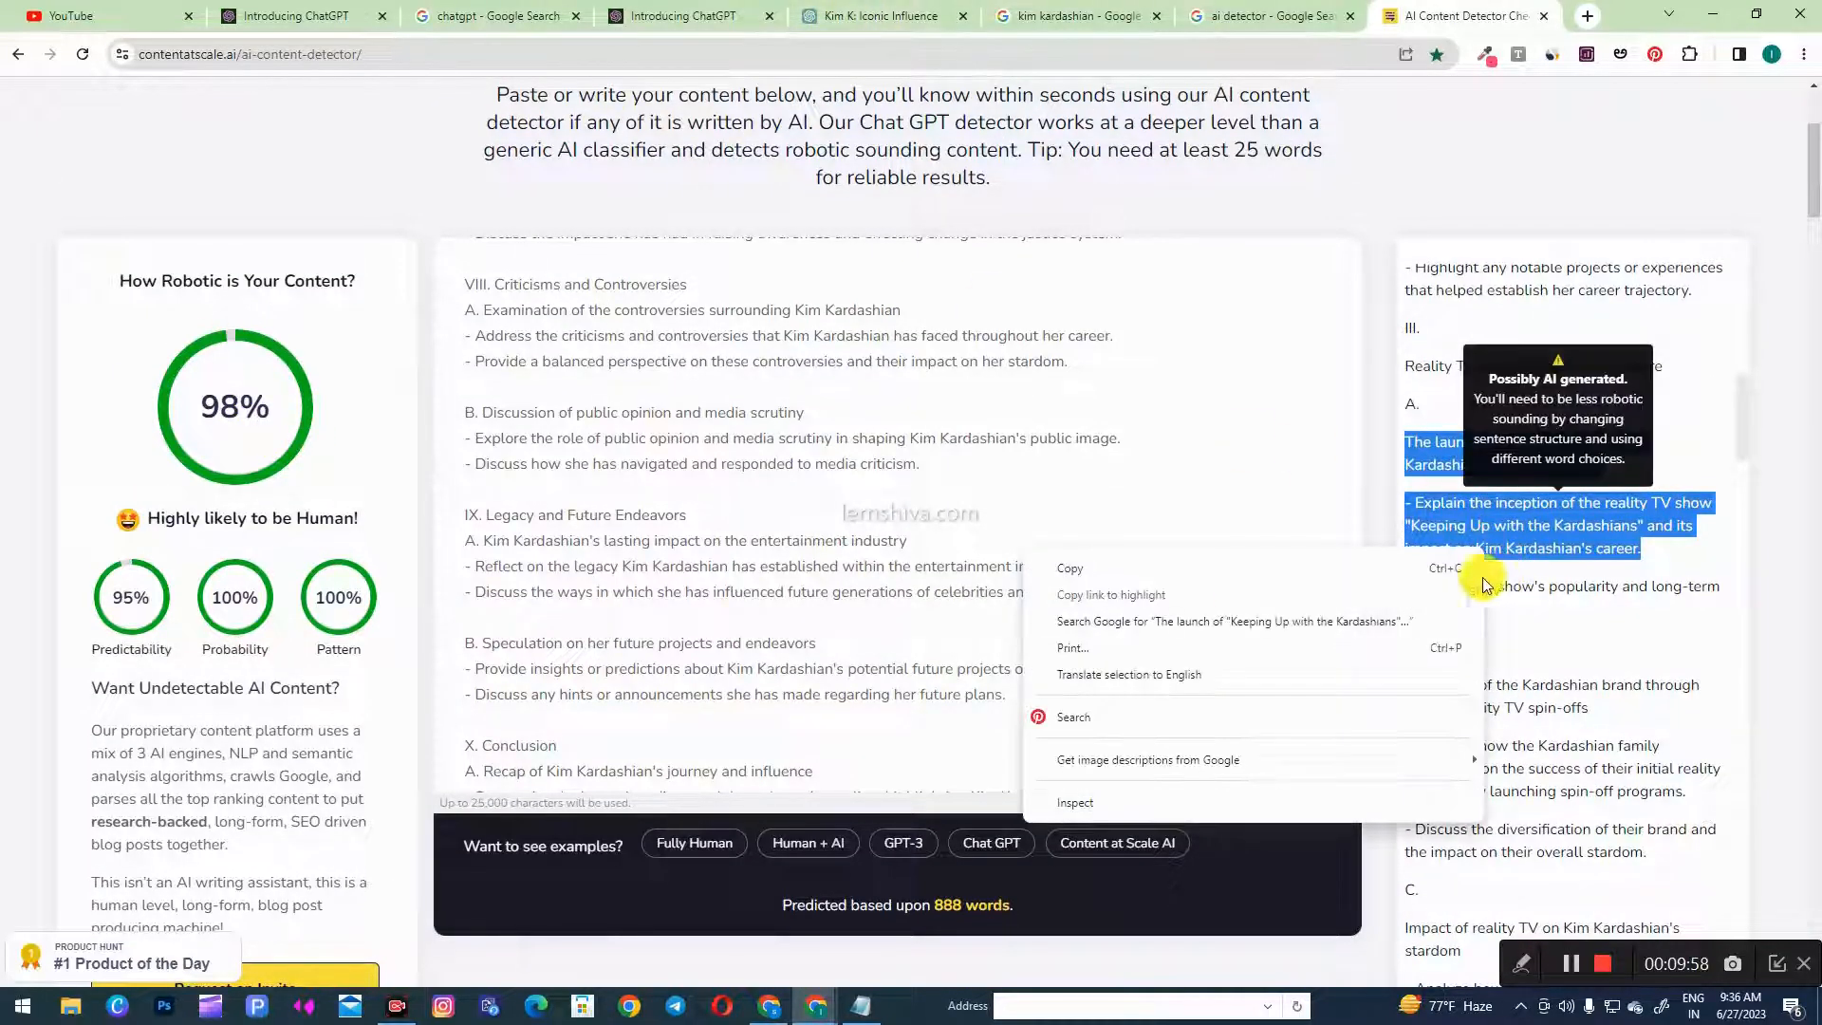
click(1233, 569)
- Return to the ChatGPT conversation and send "rewrite this content" followed by the copied passage in quotation marks
click(1068, 16)
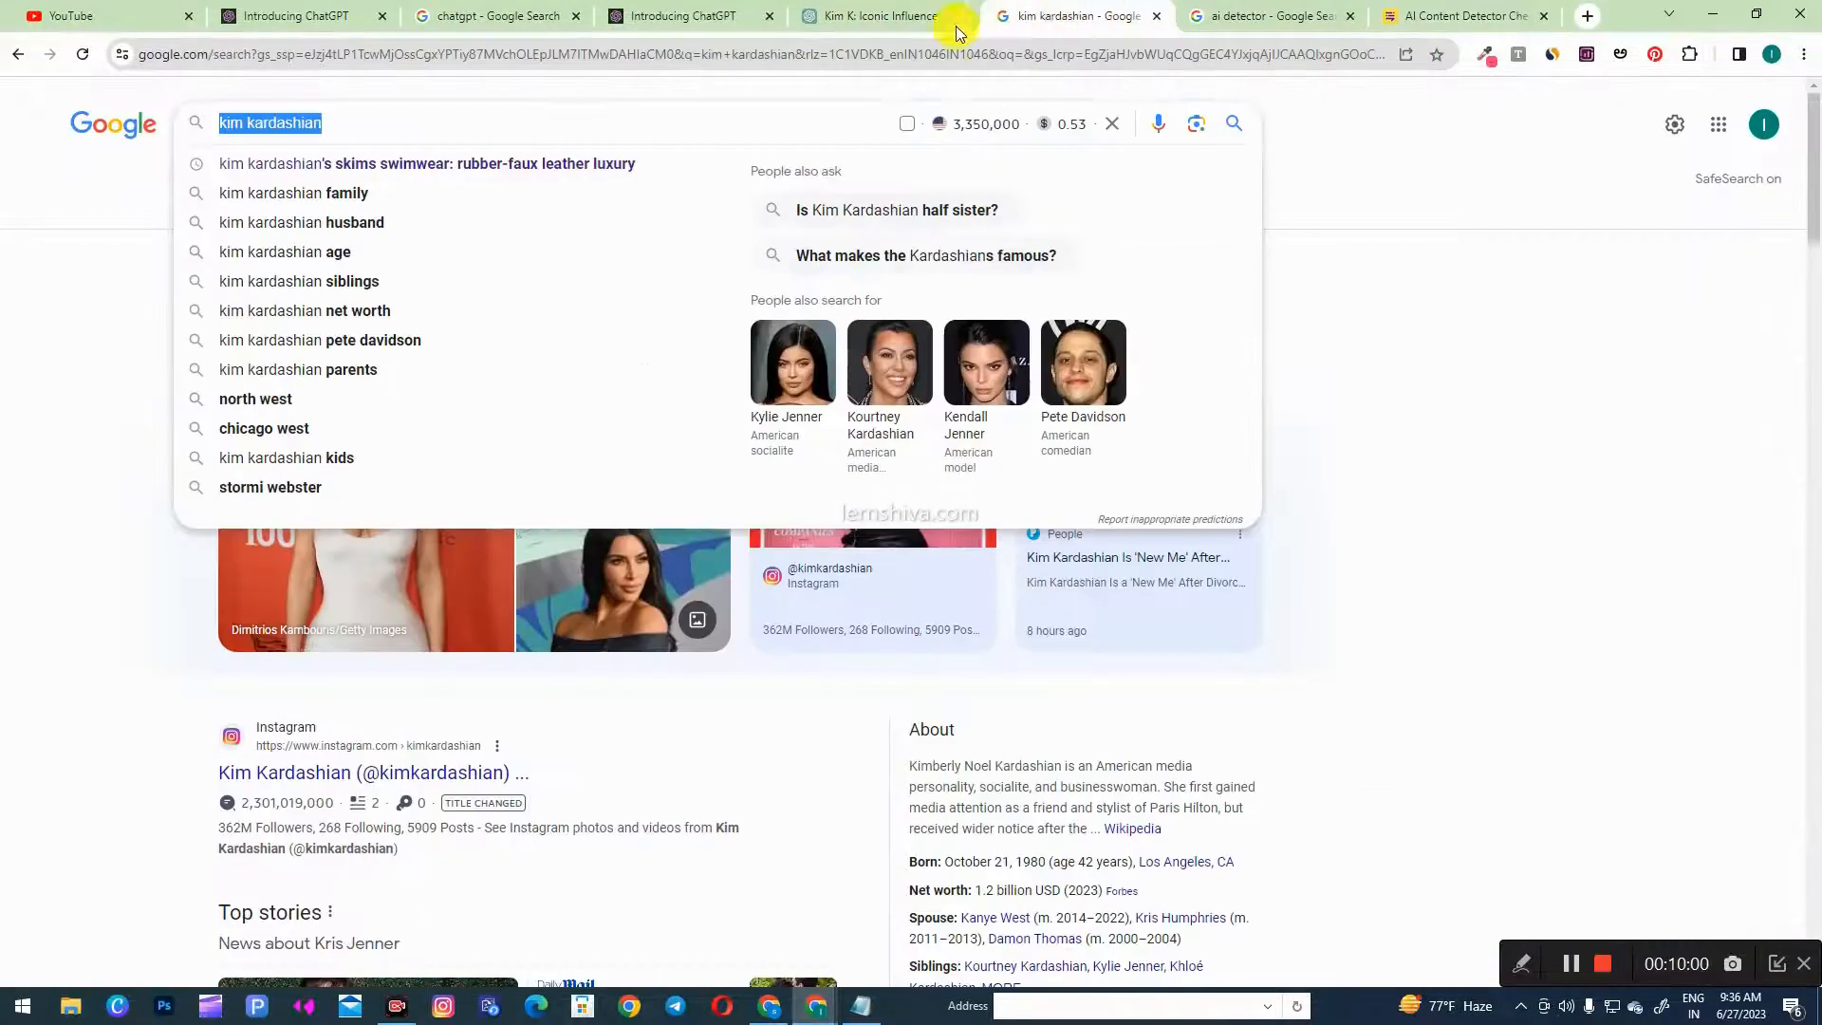
click(954, 19)
click(758, 905)
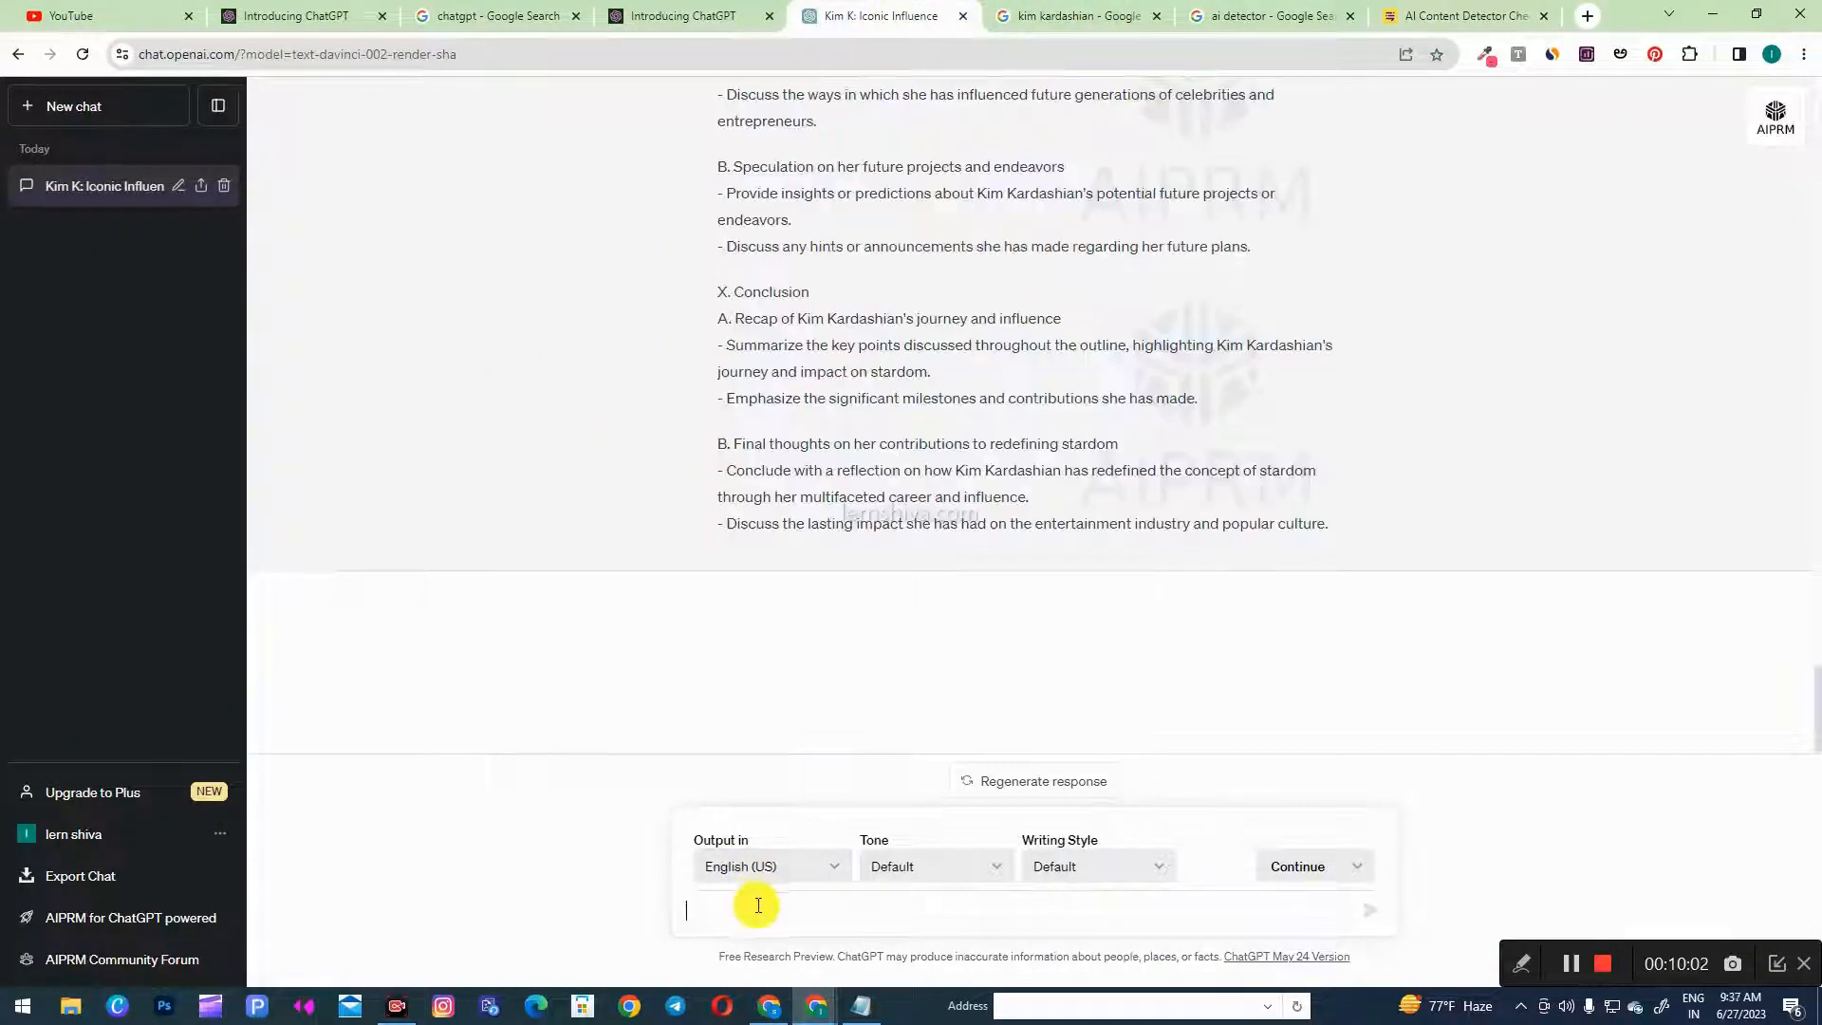
text(rew)
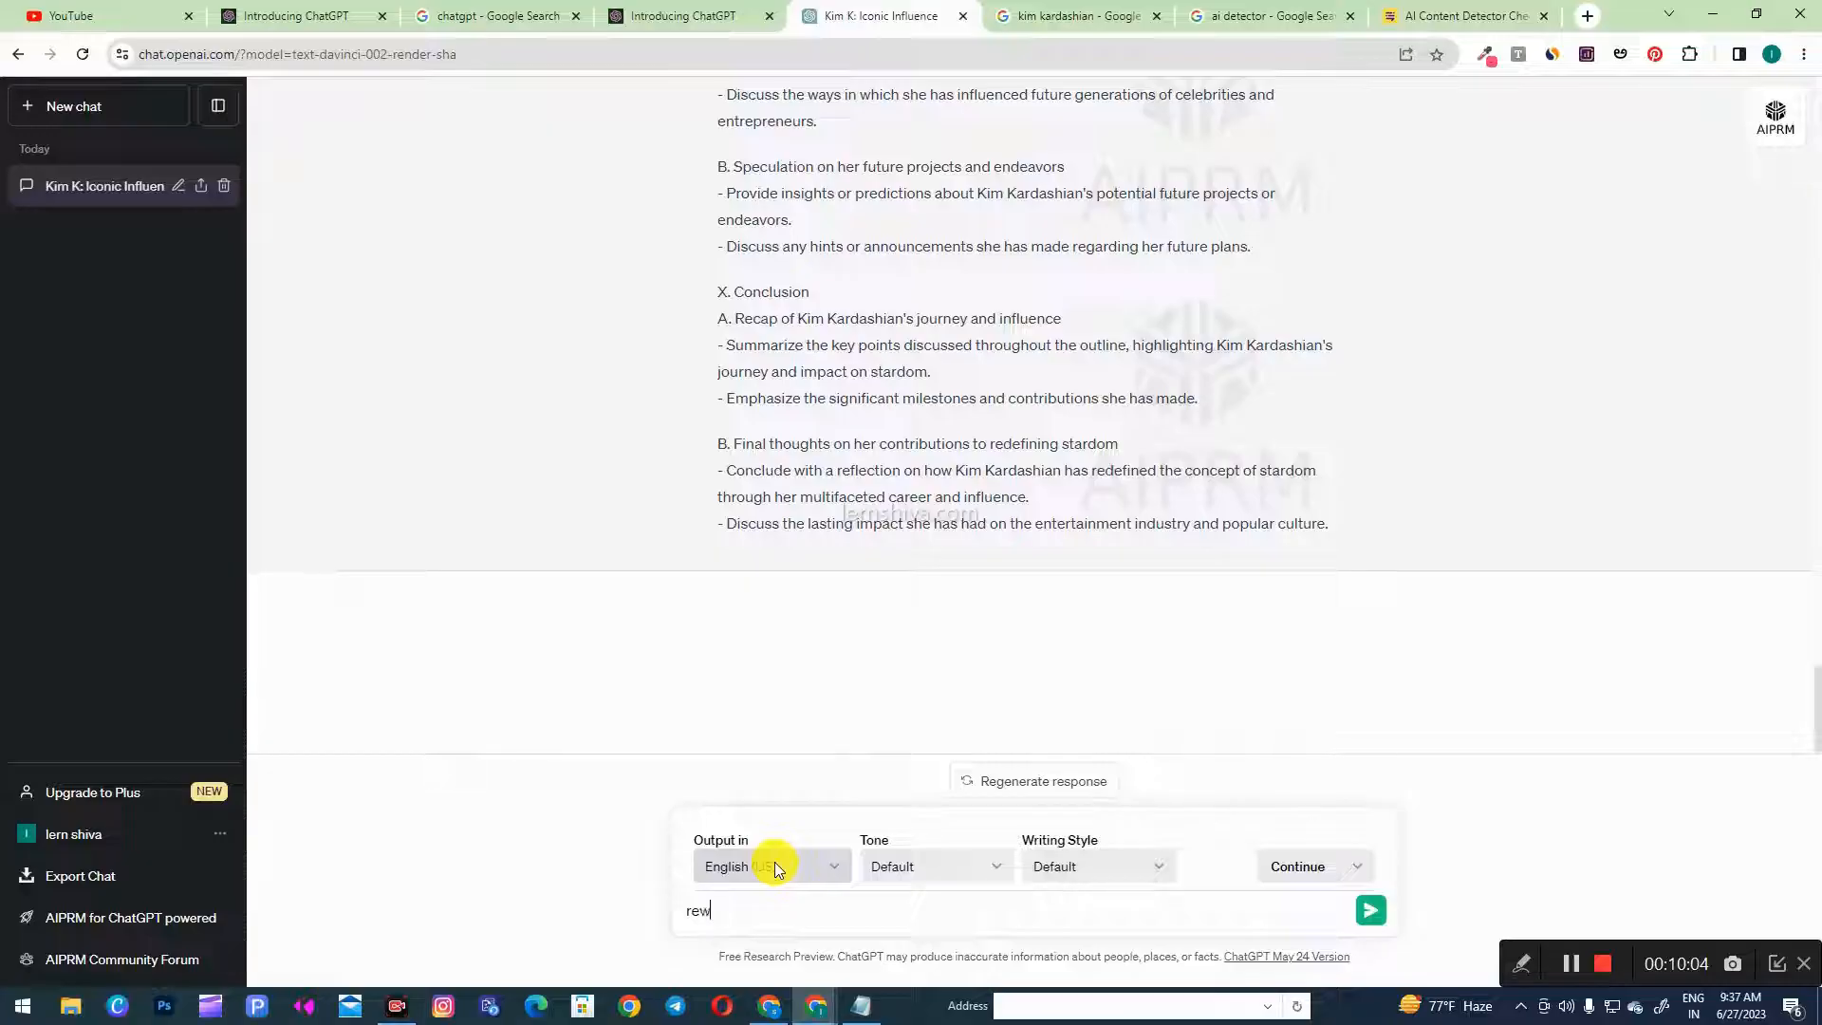
text(rite this content ")
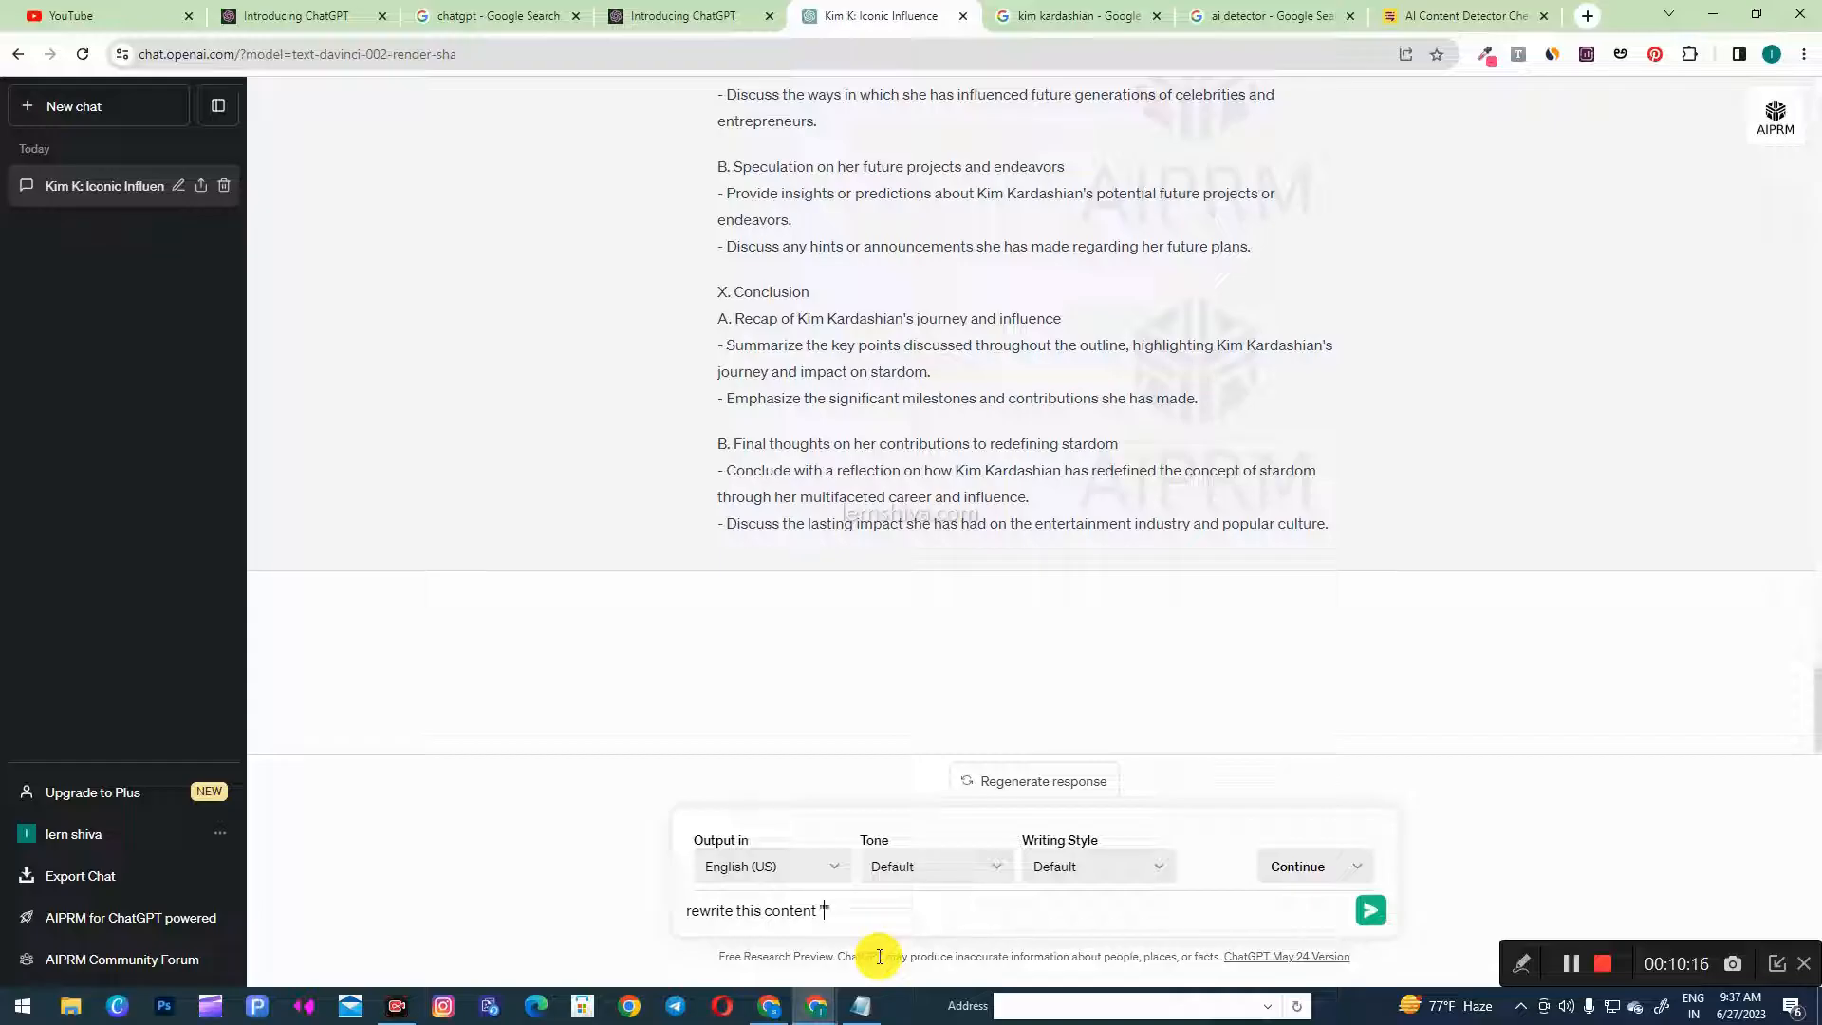
key(ctrl+v)
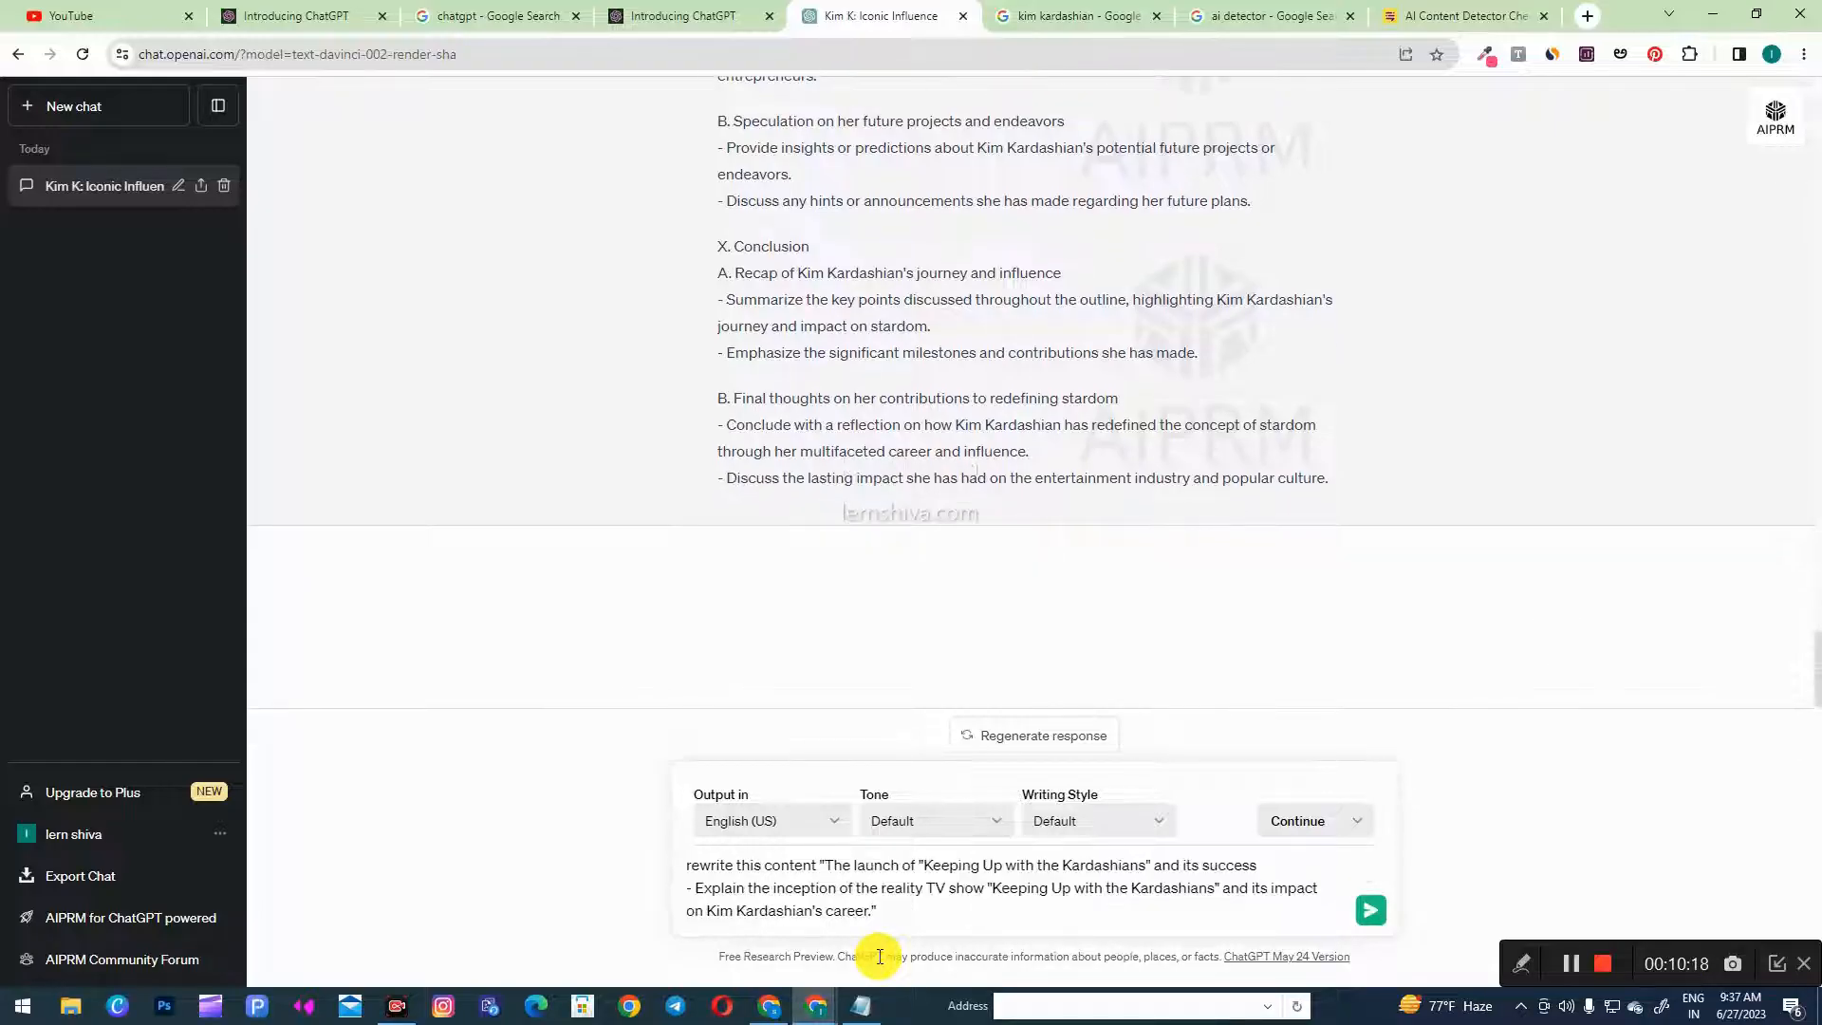
key(Return)
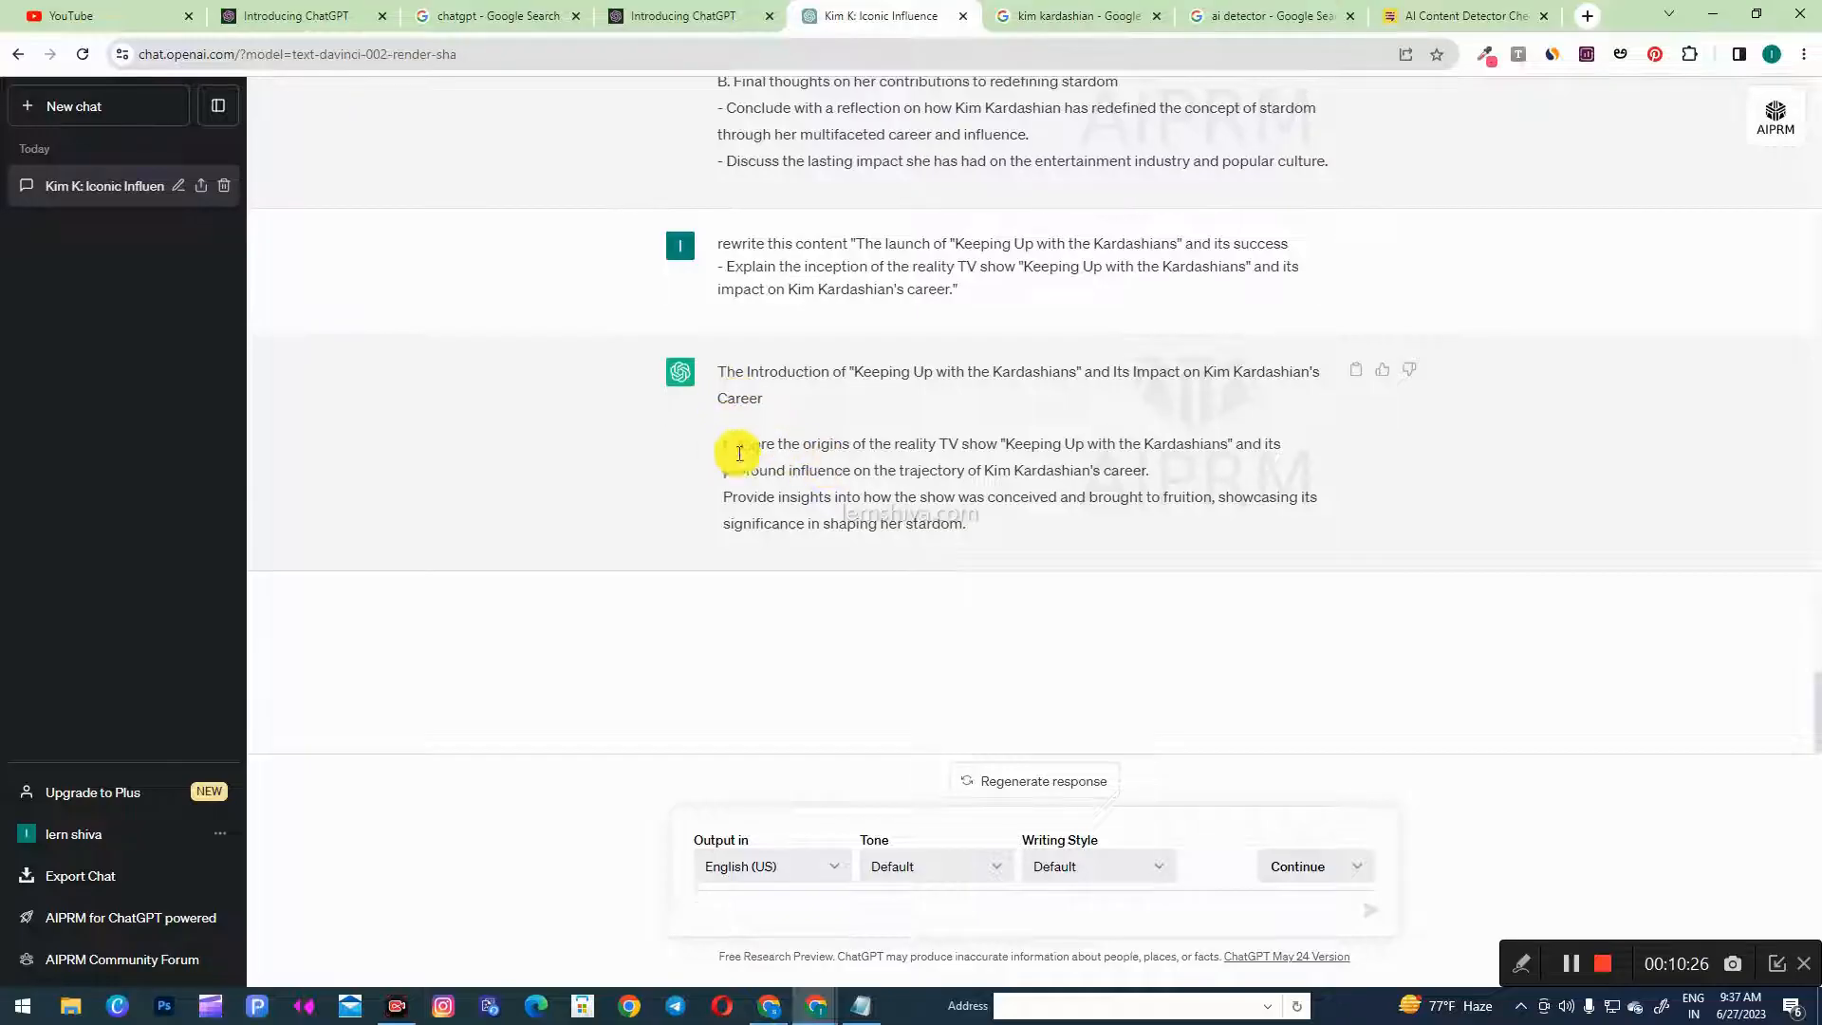
- Copy the rewritten text below the heading in ChatGPT's reply and return to the AI detector's text
drag(739, 454, 1090, 541)
right_click(964, 475)
click(992, 500)
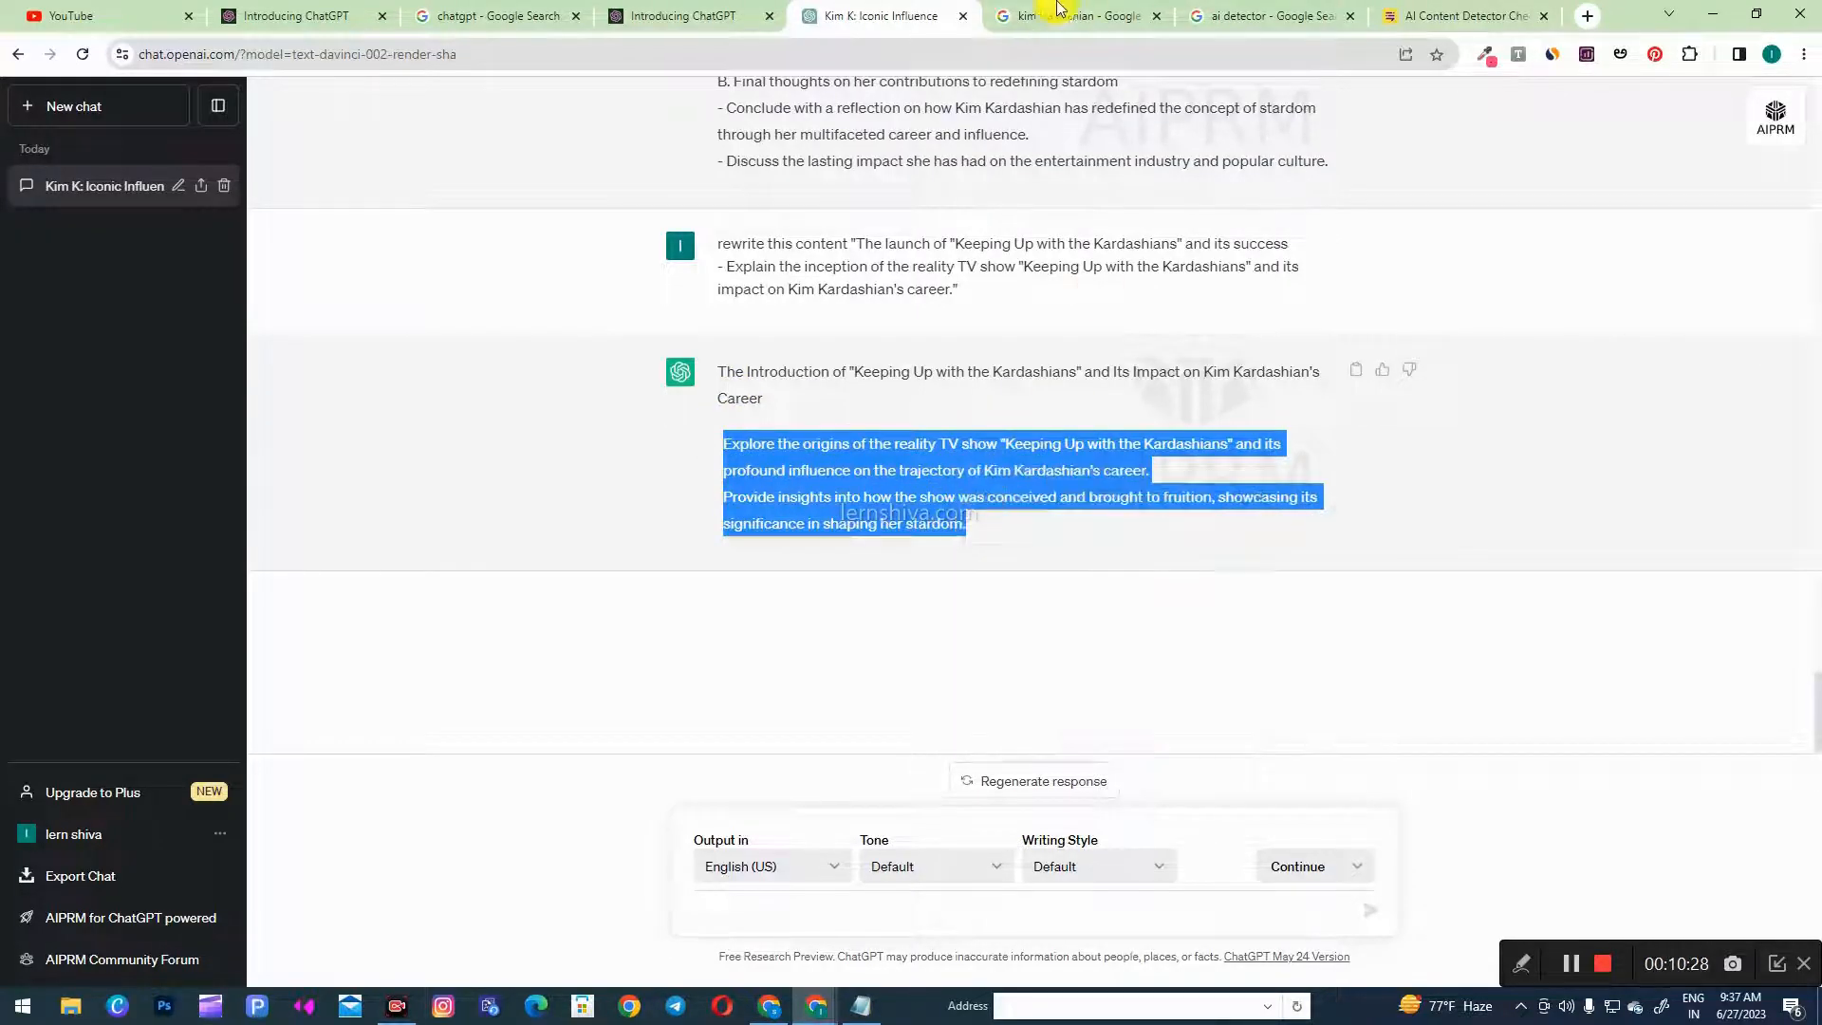
click(1442, 15)
click(685, 726)
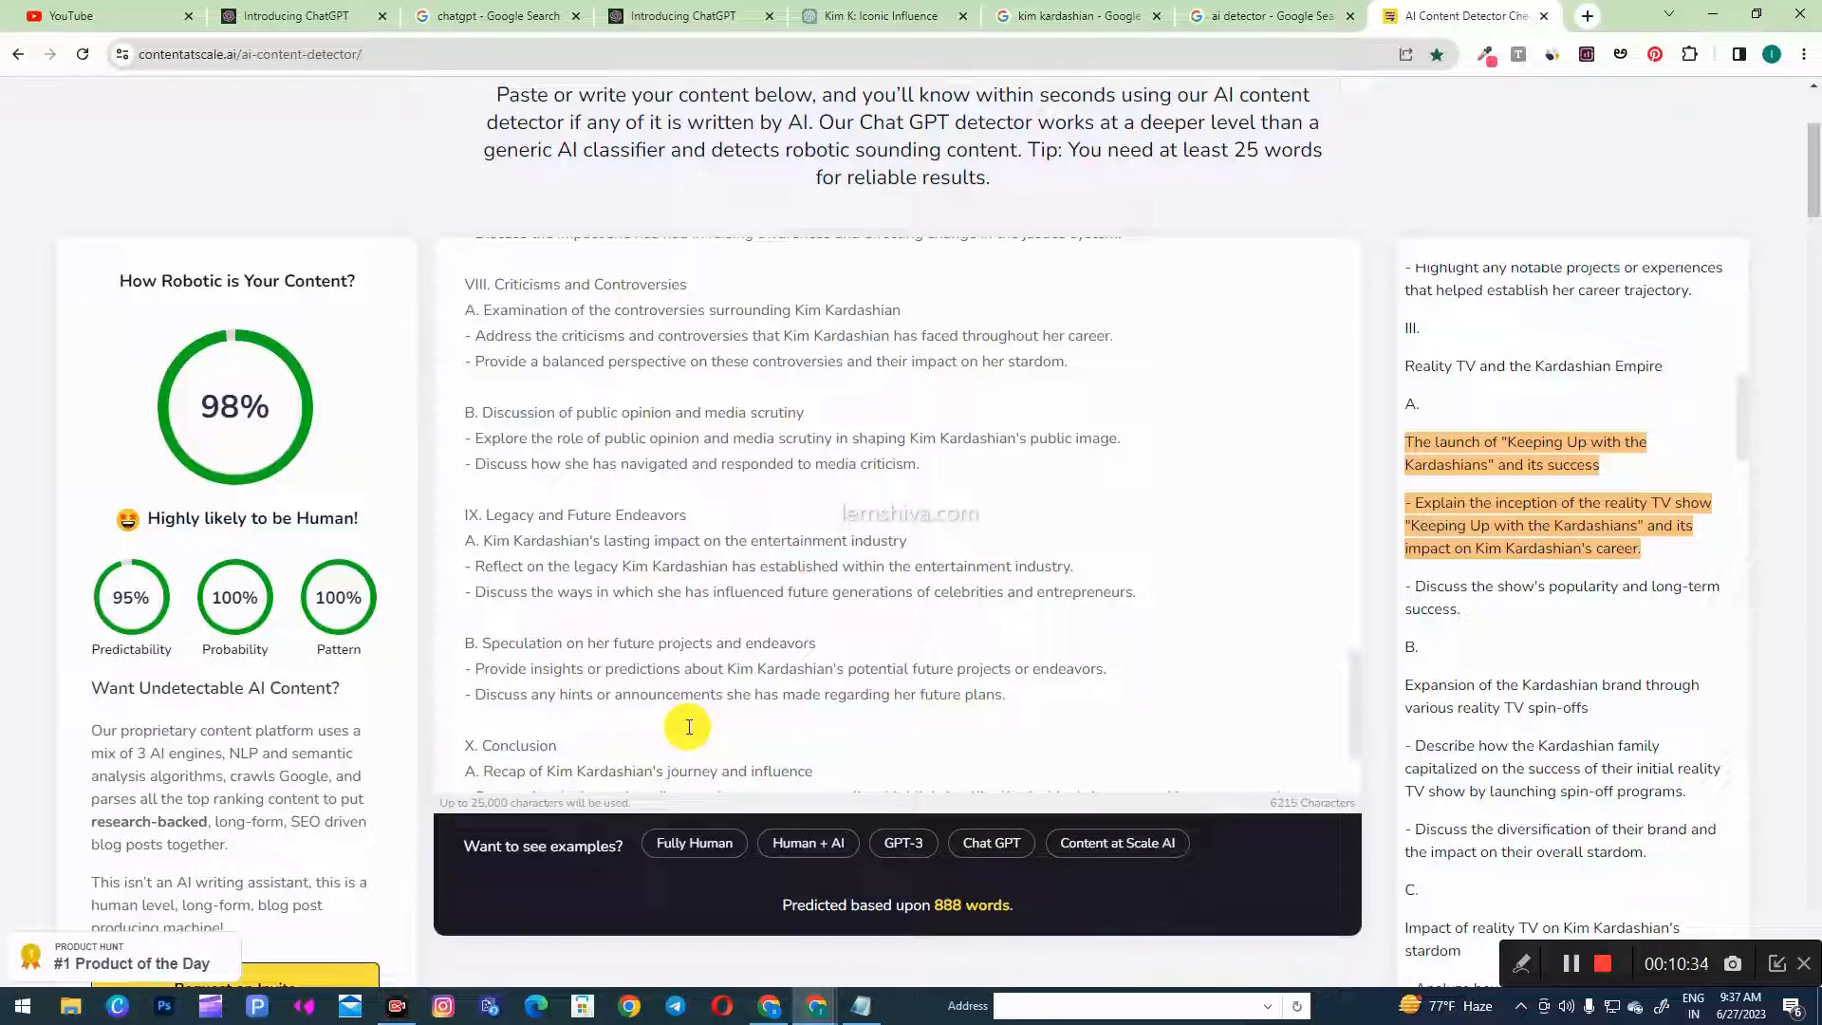
scroll(955, 594, up, 5)
scroll(376, 461, up, 1)
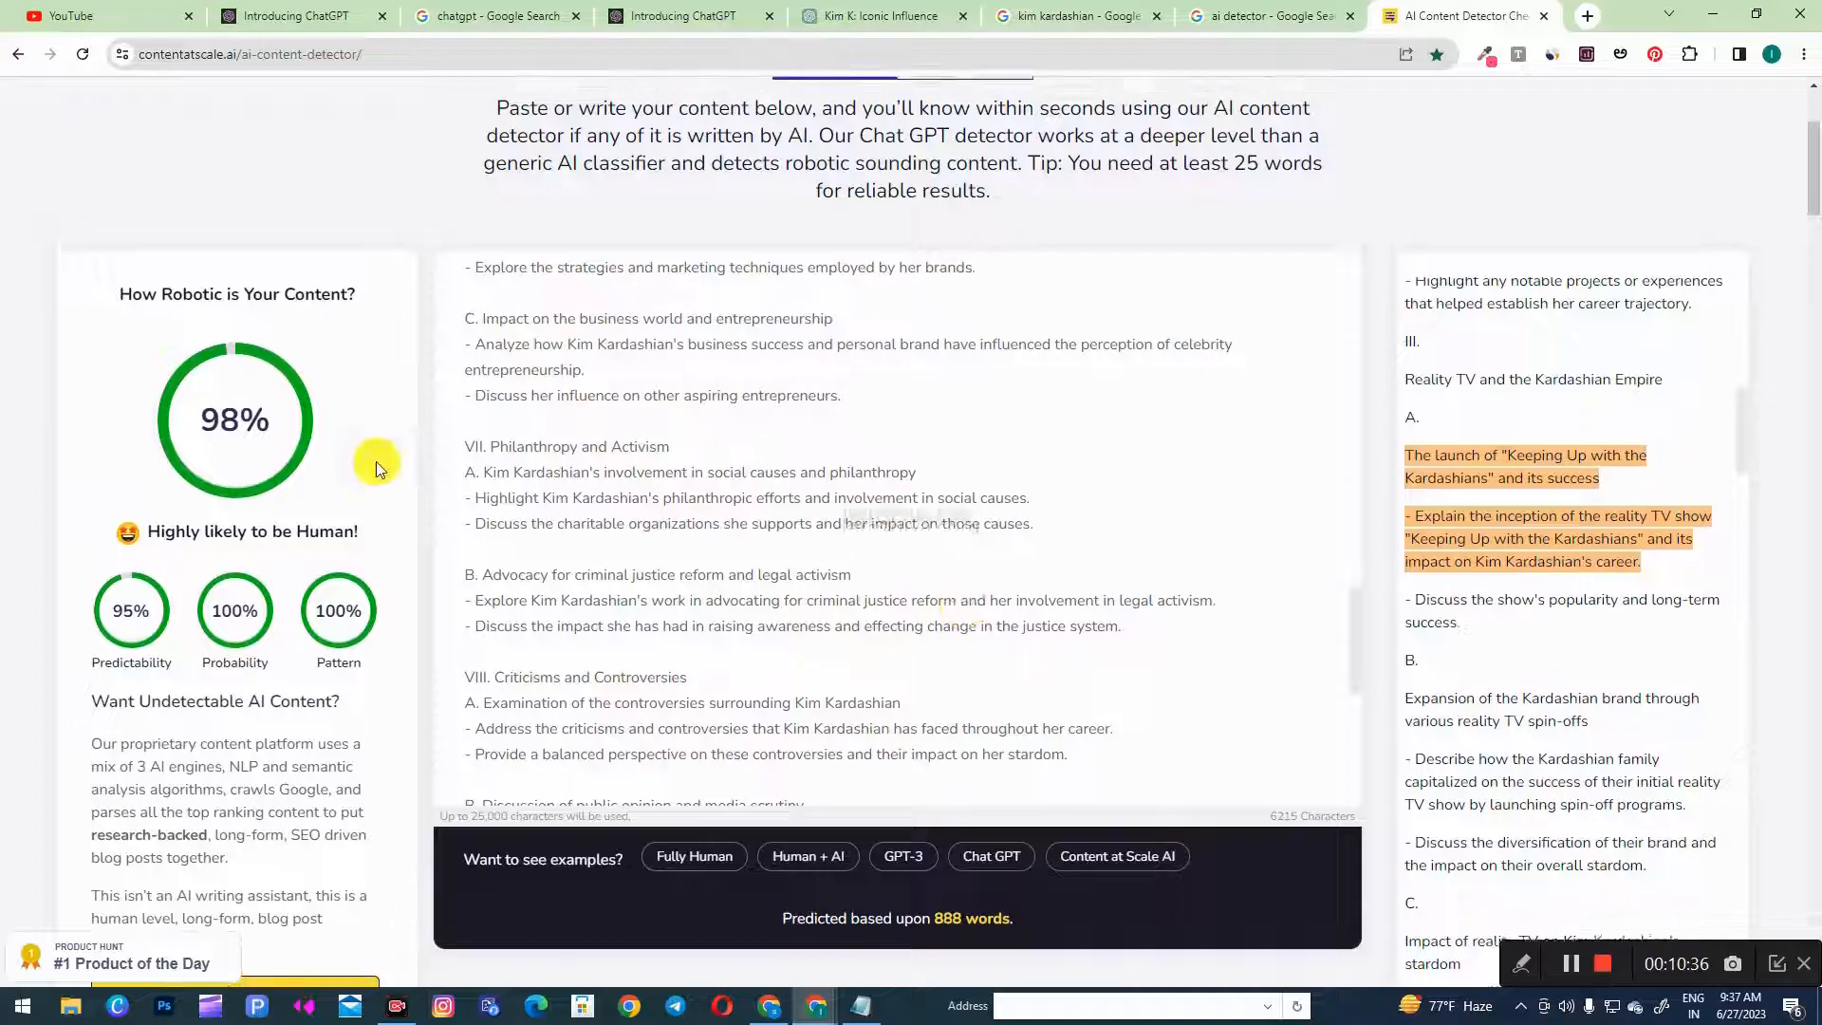
scroll(375, 462, up, 3)
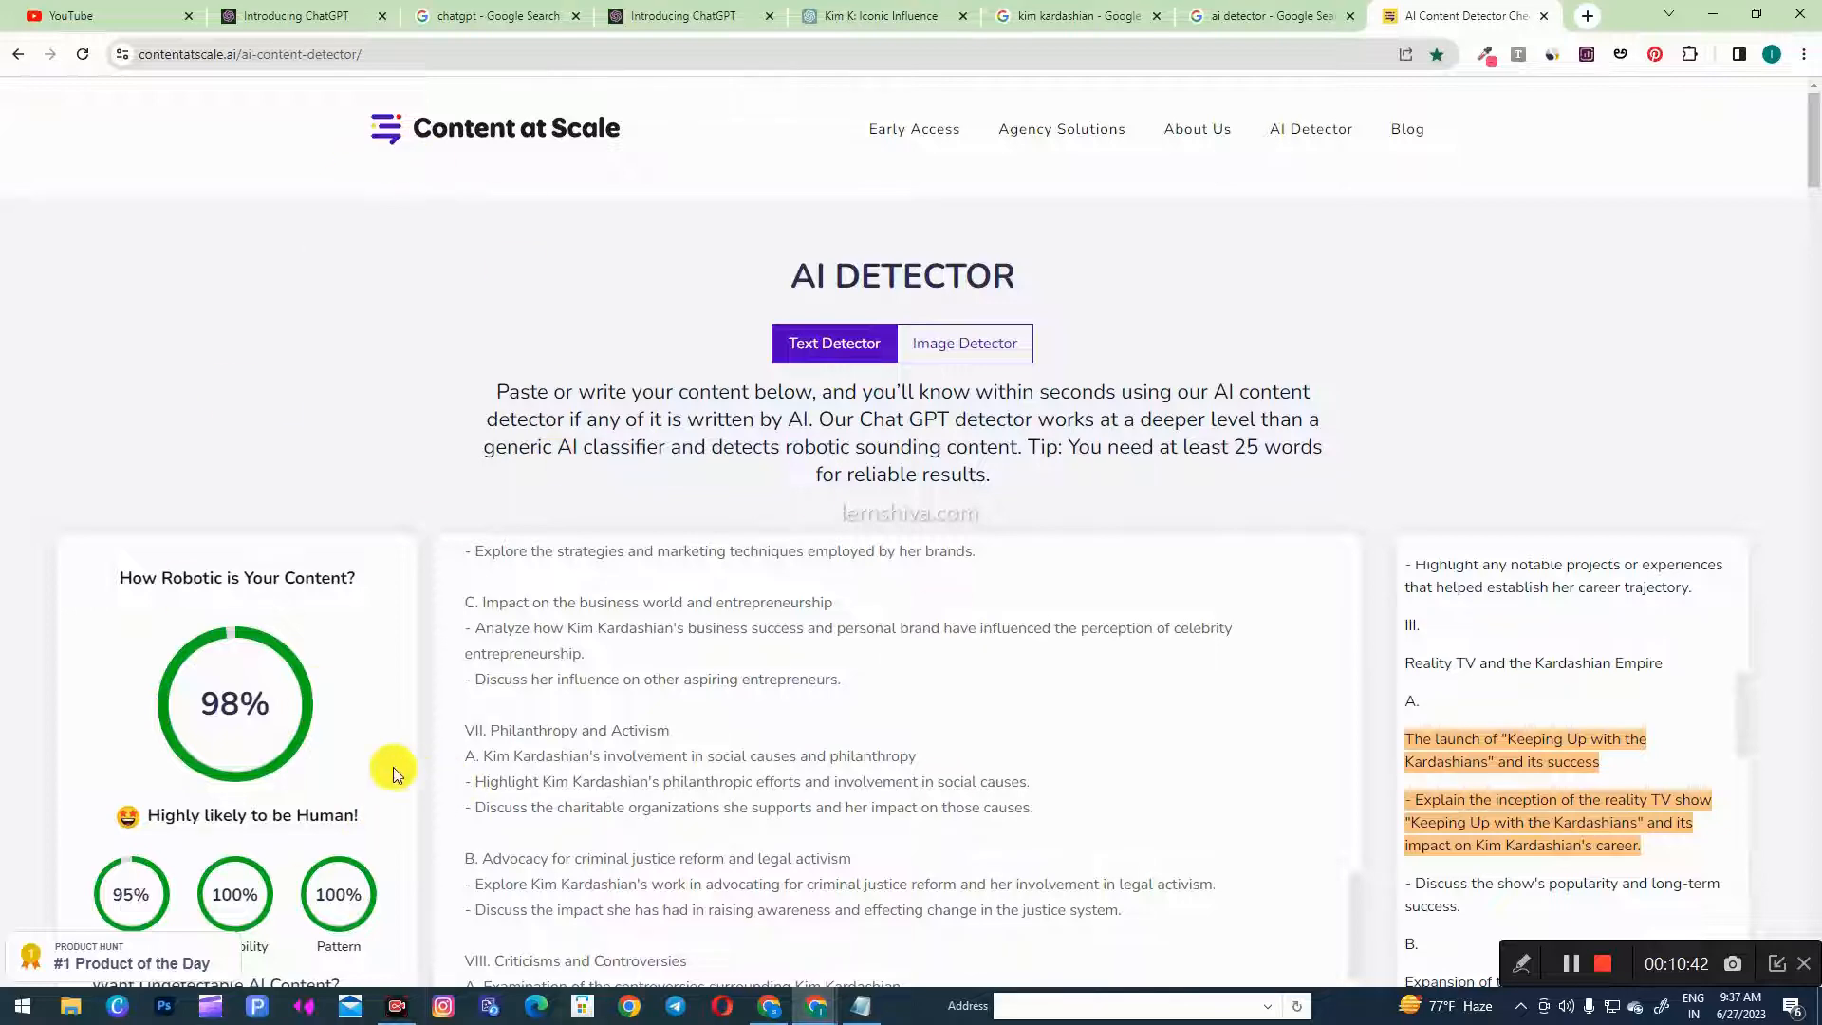
scroll(351, 765, down, 4)
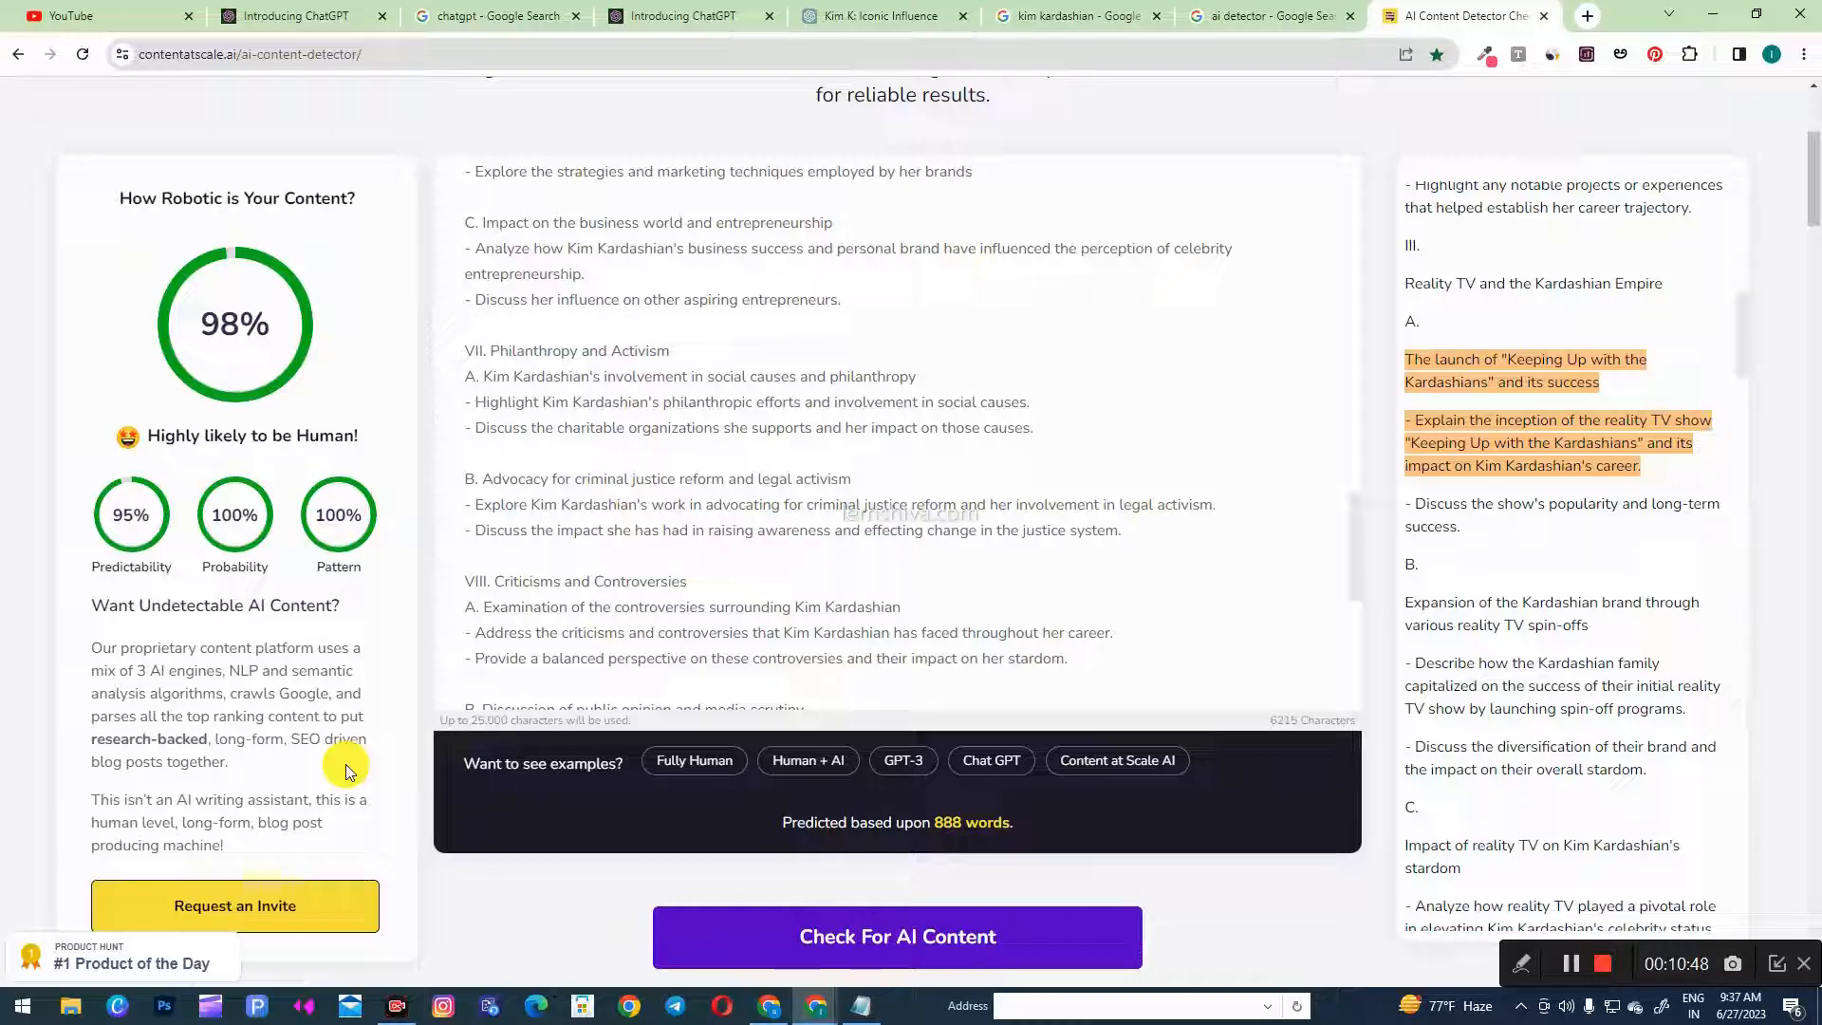
scroll(1193, 816, up, 5)
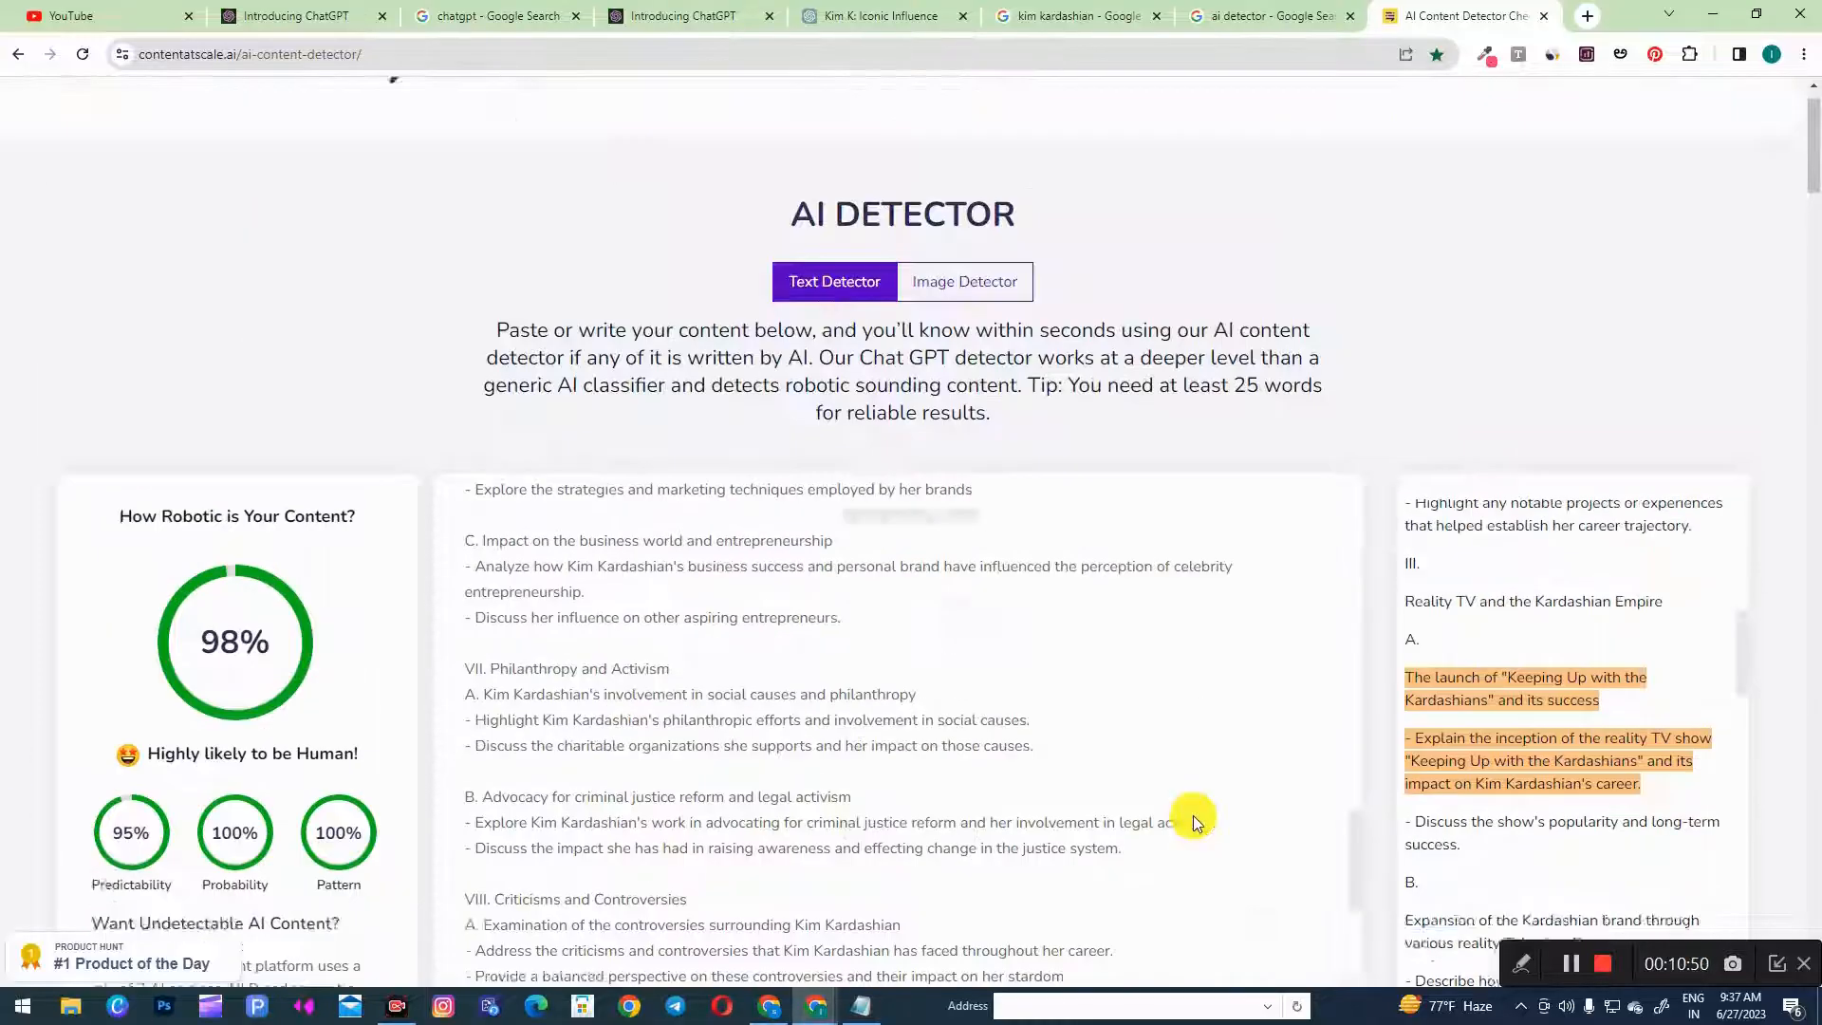